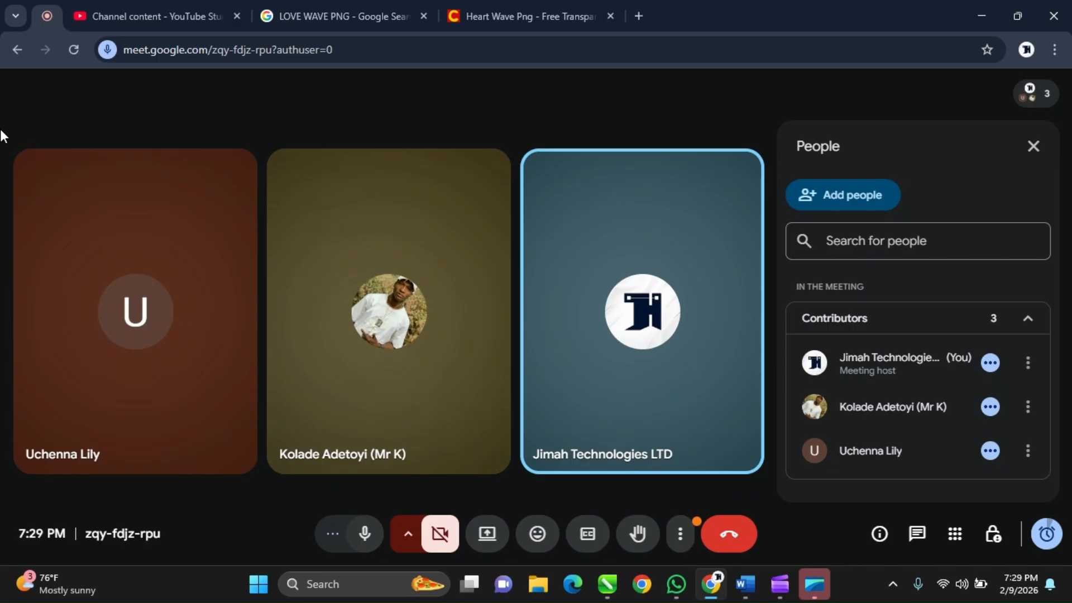
mouse_move(193, 217)
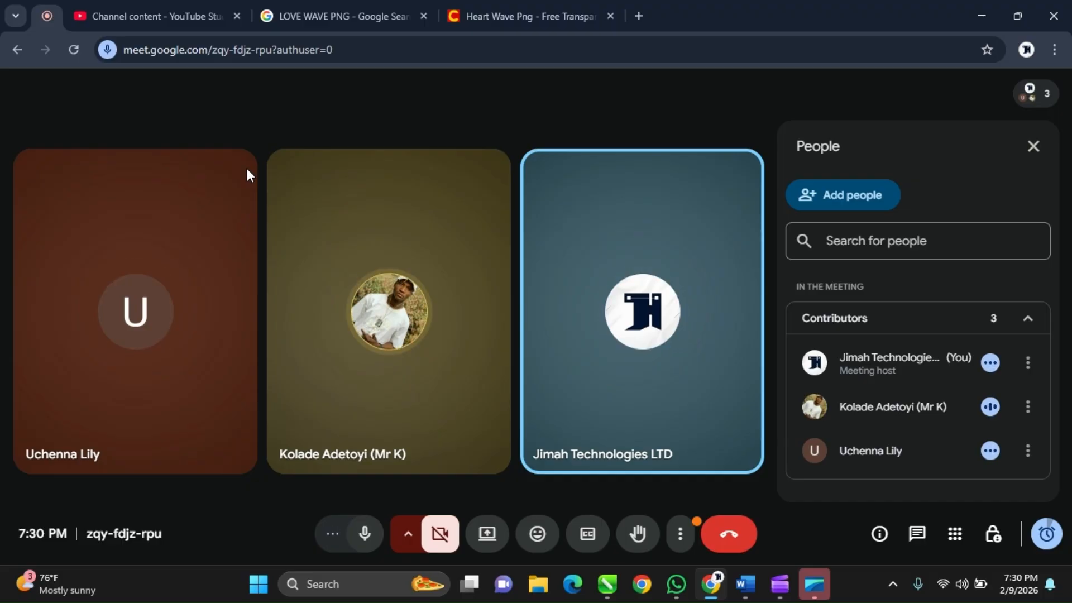
mouse_move(349, 199)
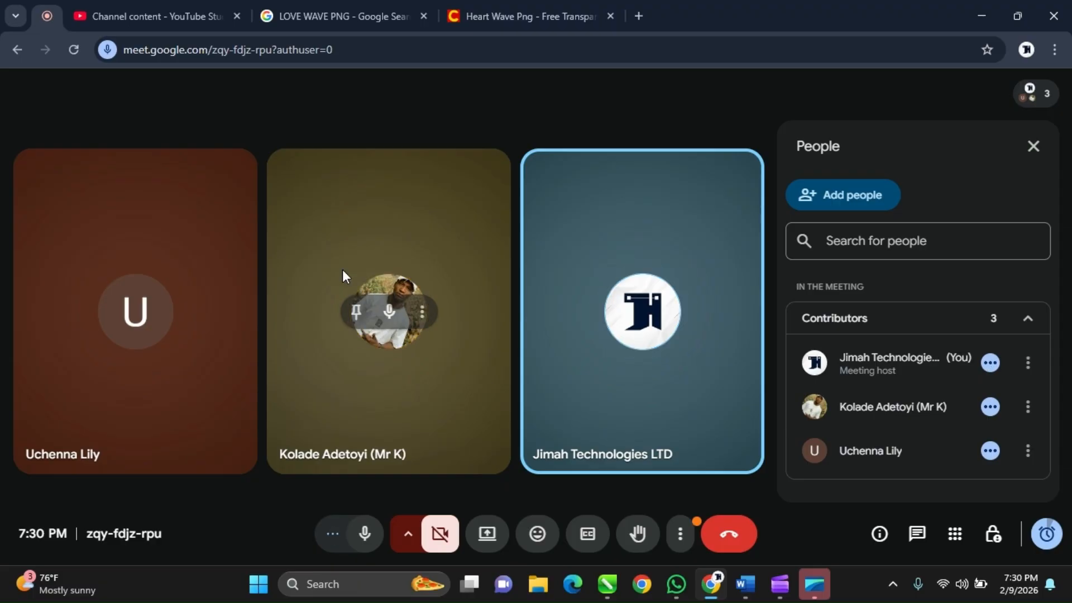
mouse_move(115, 229)
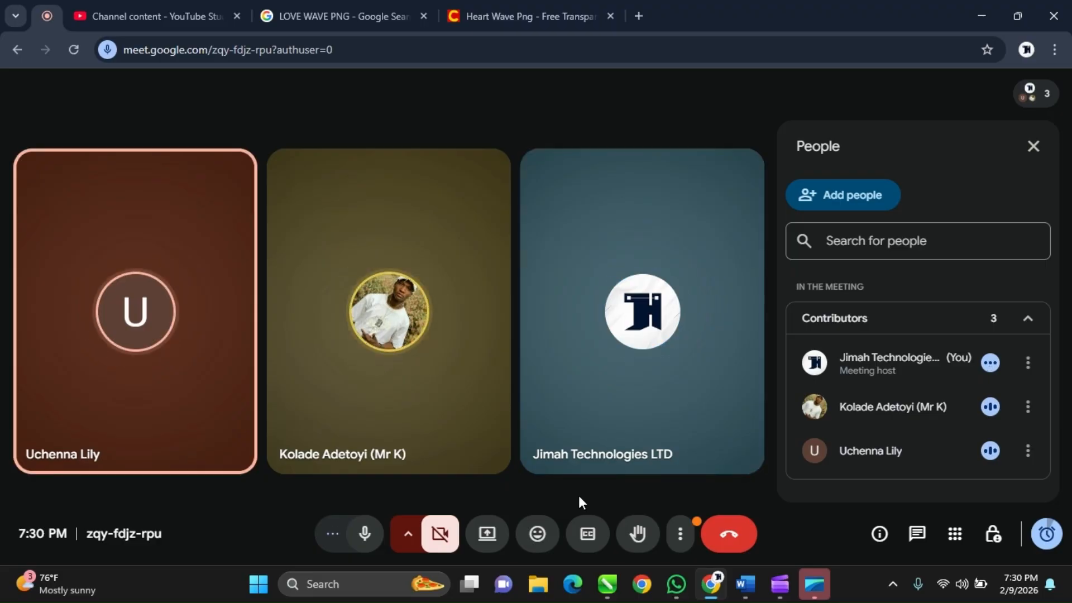
Switch to CorelDRAW and create a new blank document.
mouse_move(619, 595)
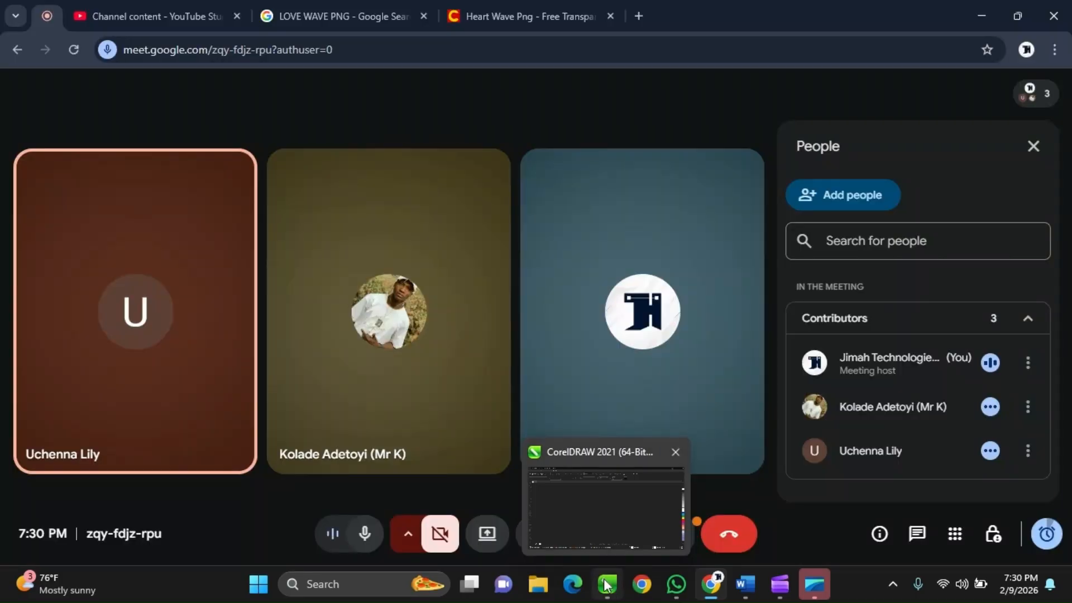
click(605, 584)
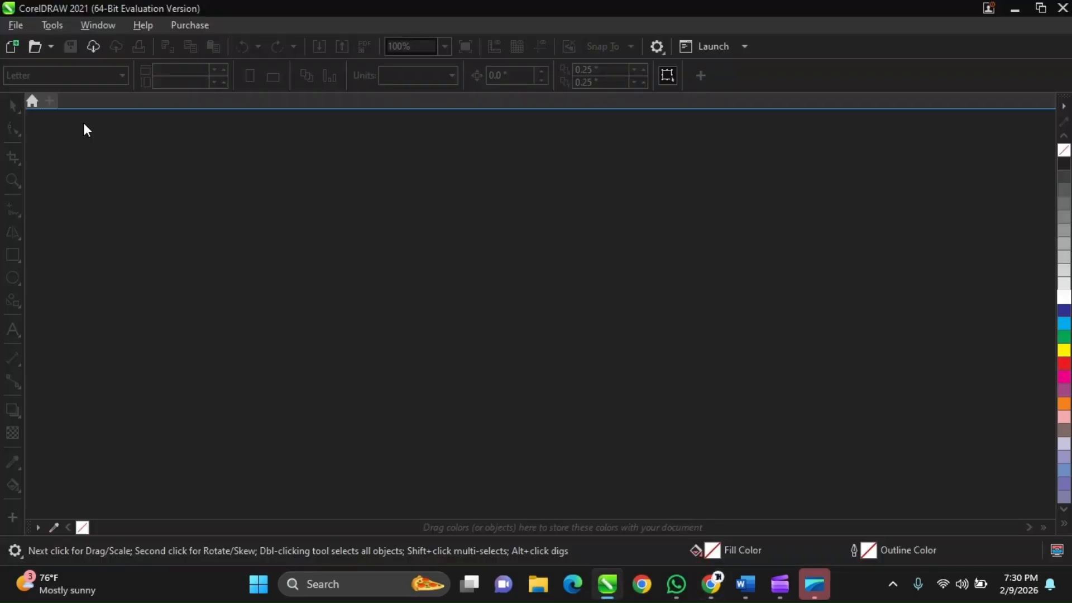
click(48, 101)
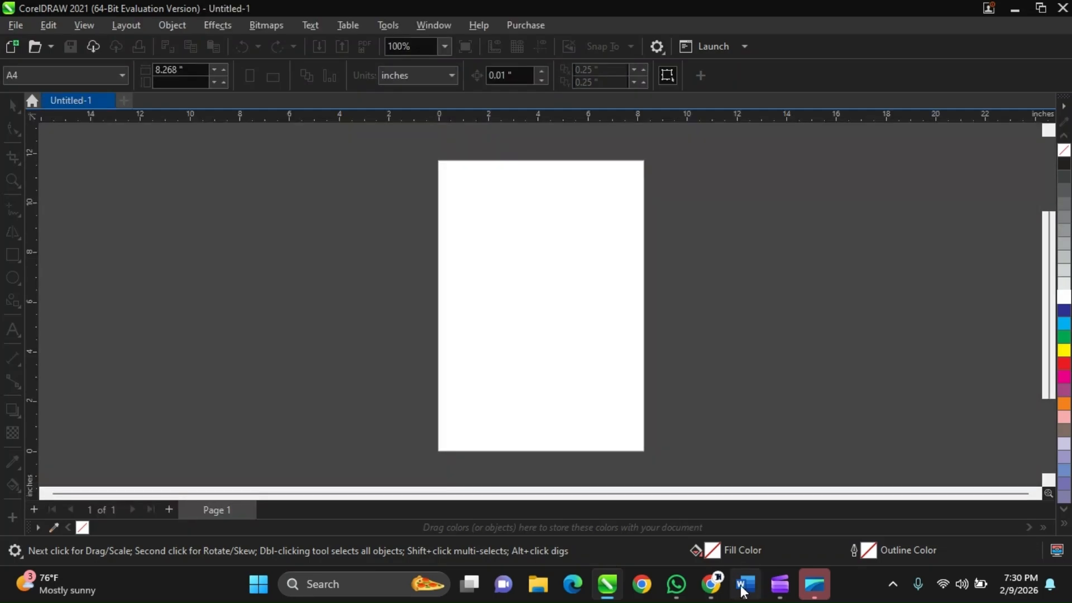
Switch back to the Google Meet call and share the entire screen together with all audio outputs.
click(712, 585)
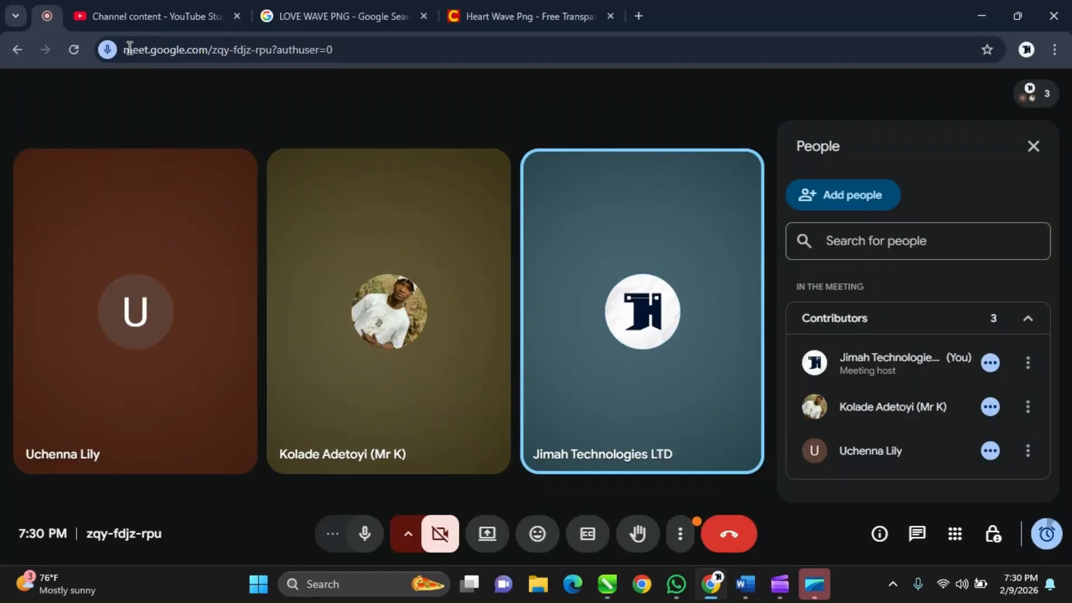
click(479, 537)
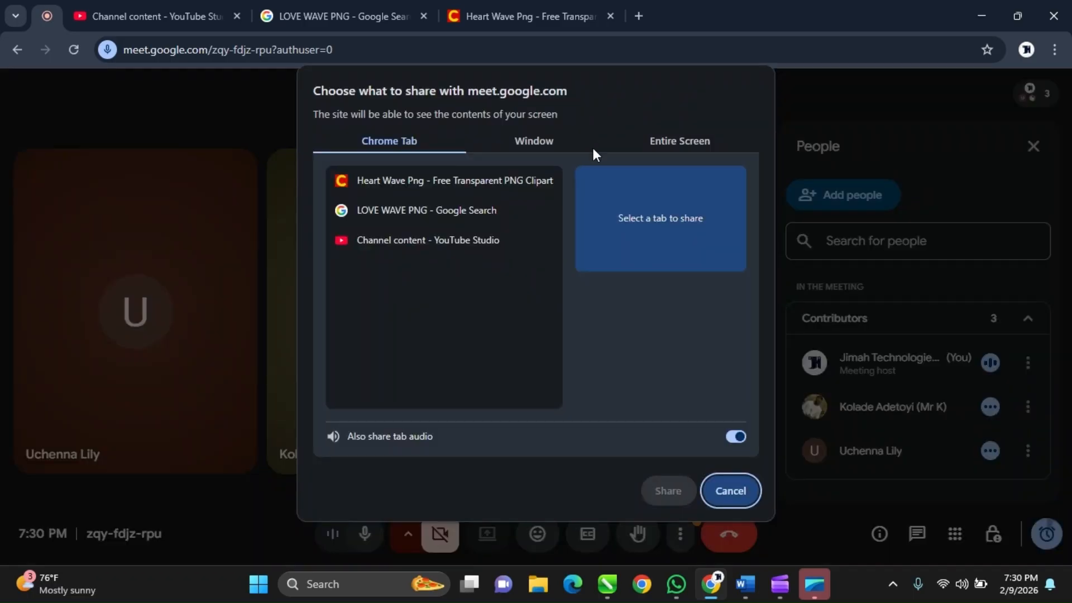
click(655, 142)
click(442, 266)
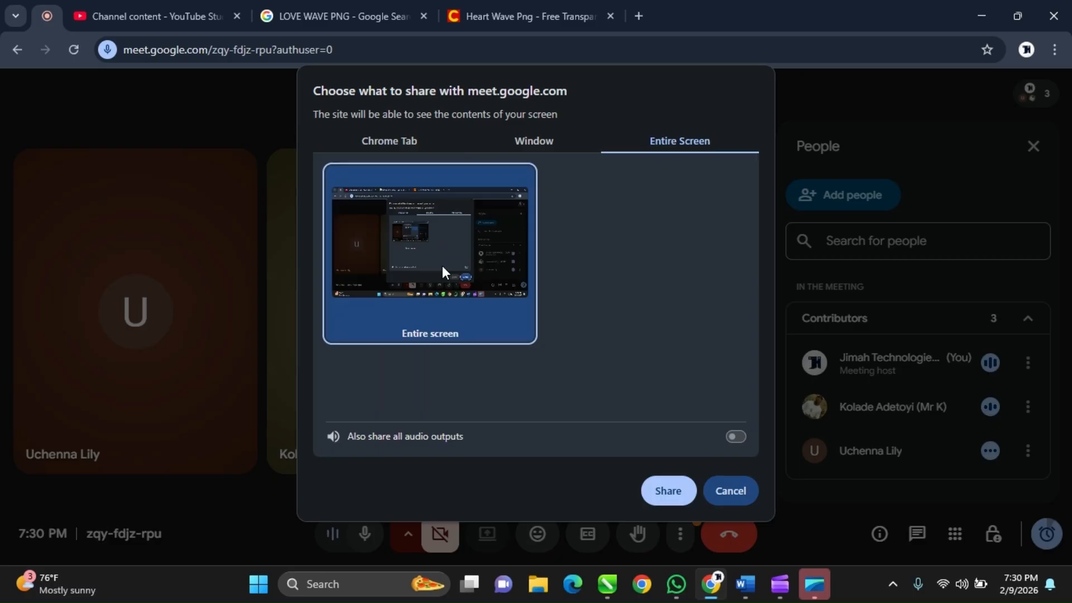
click(733, 437)
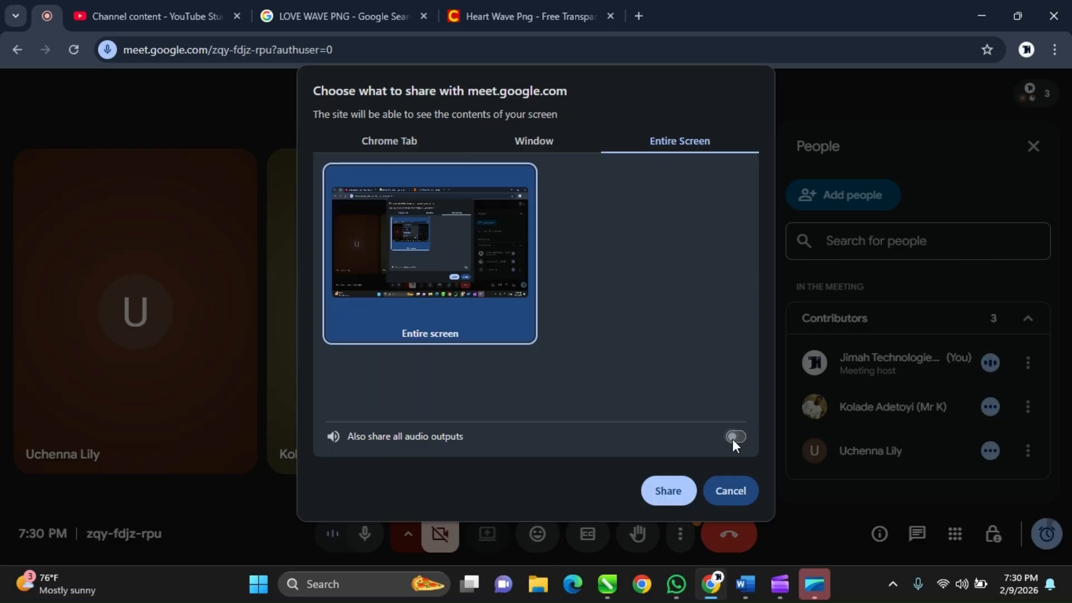
click(670, 491)
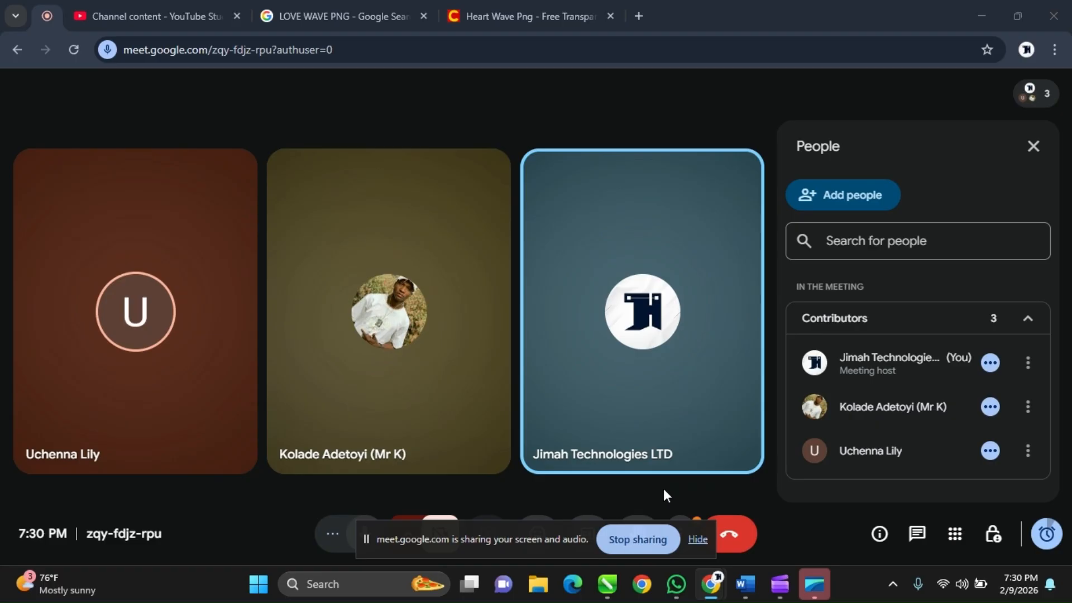
Hide the browser's screen-sharing notice and show the presented screen anyway inside the call.
click(697, 539)
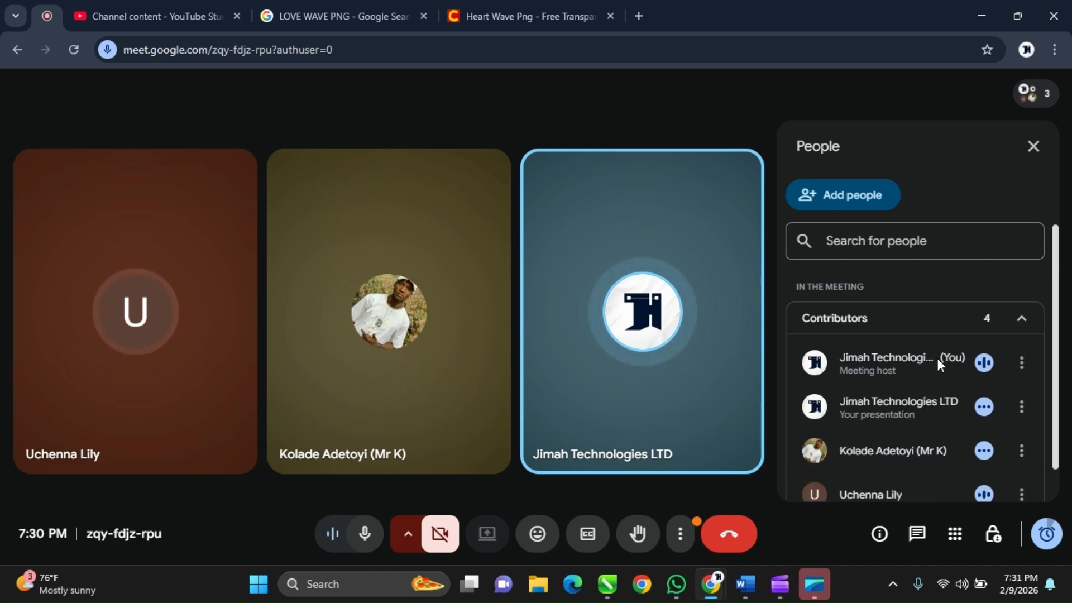
scroll(905, 371, down, 1)
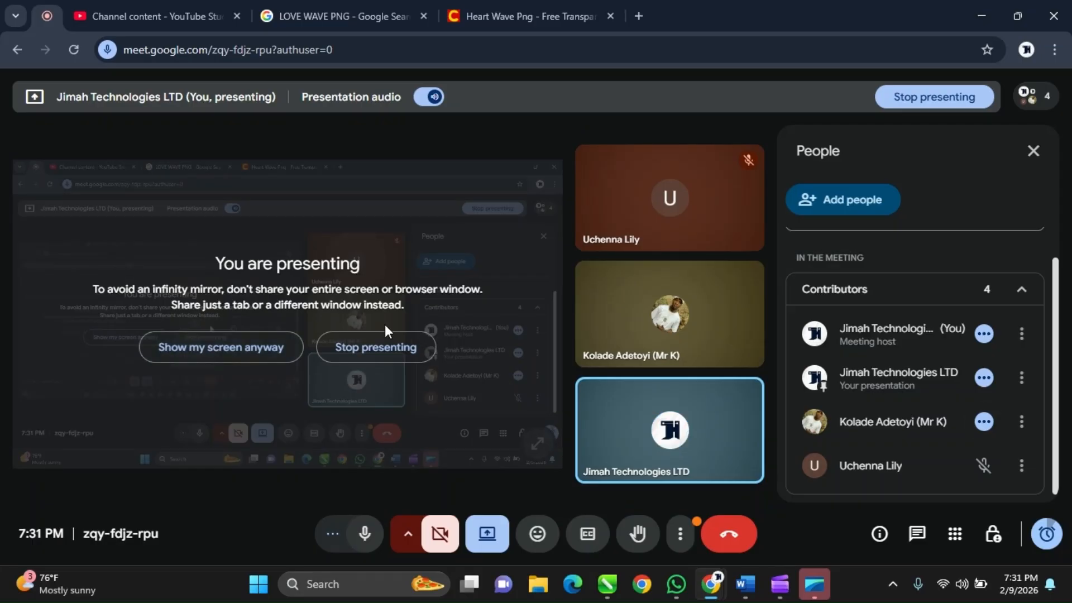
click(235, 349)
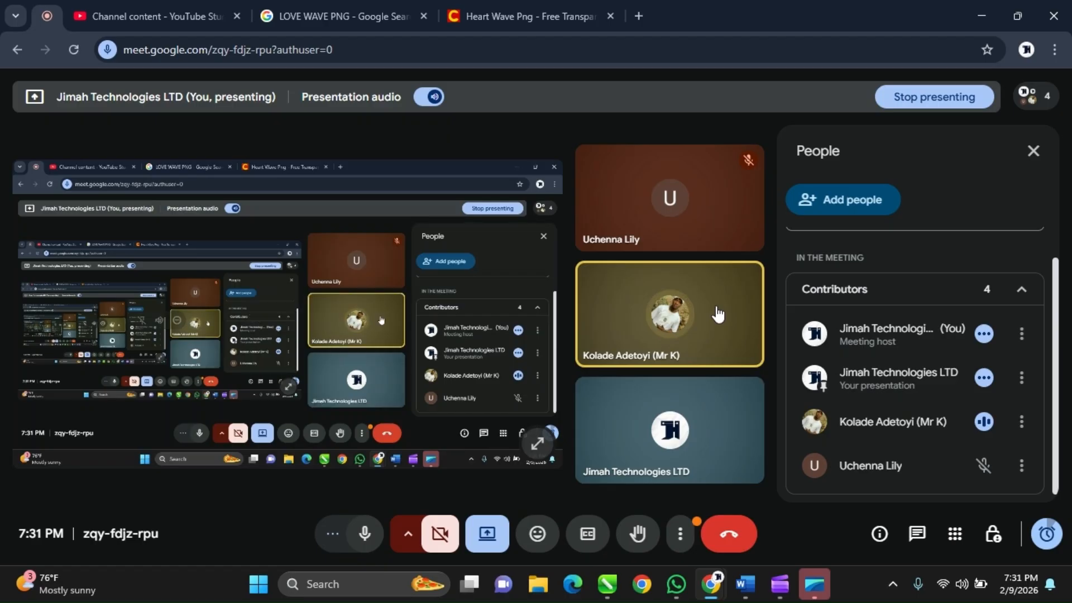
Mute the remaining unmuted guest in the participant list for everyone in the call.
mouse_move(617, 347)
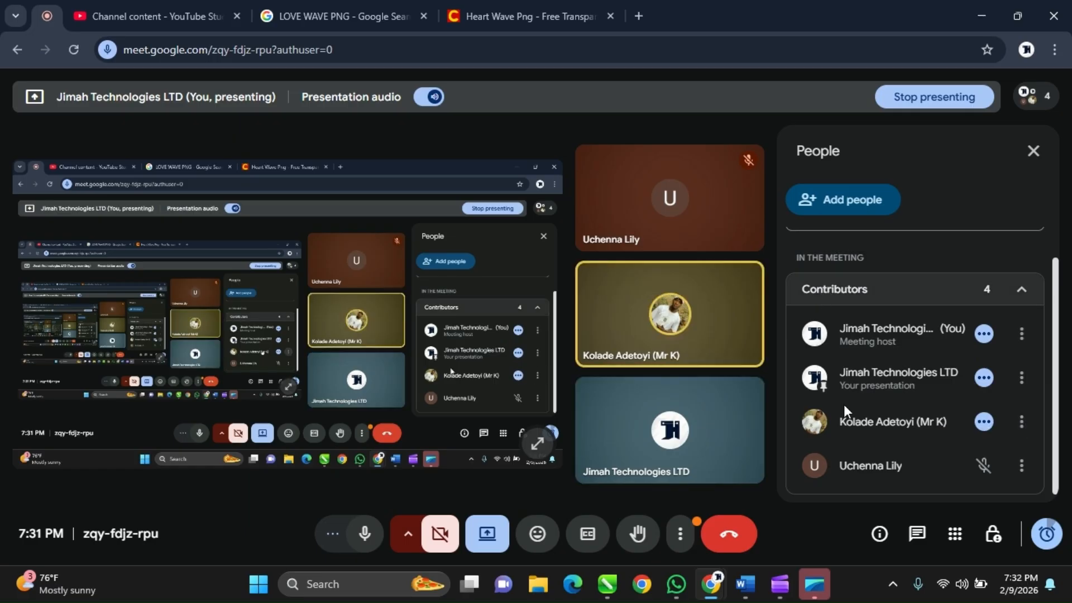
click(1022, 422)
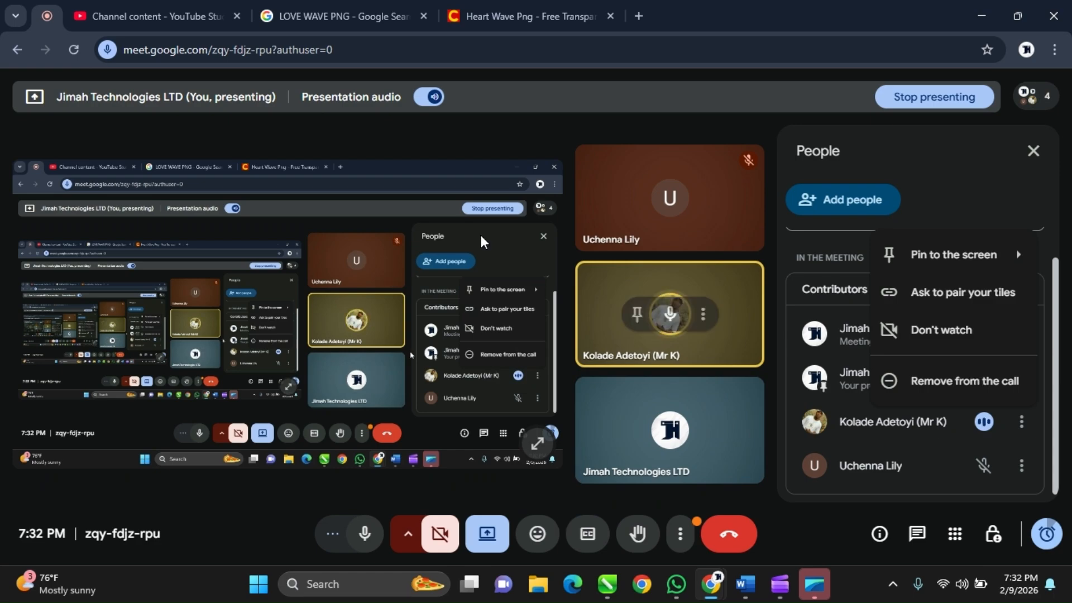
click(1069, 386)
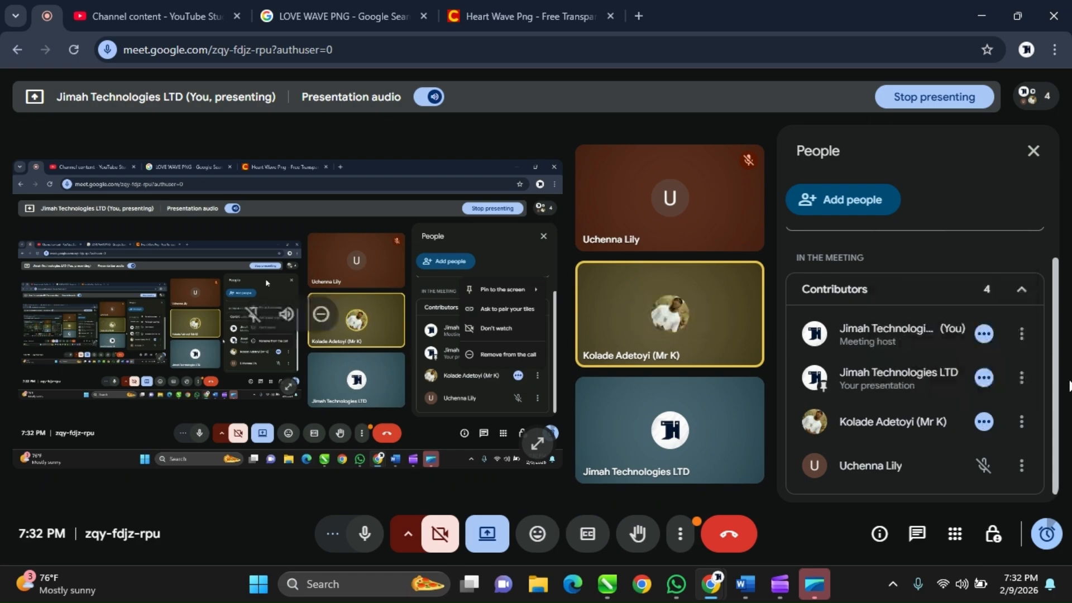
click(983, 425)
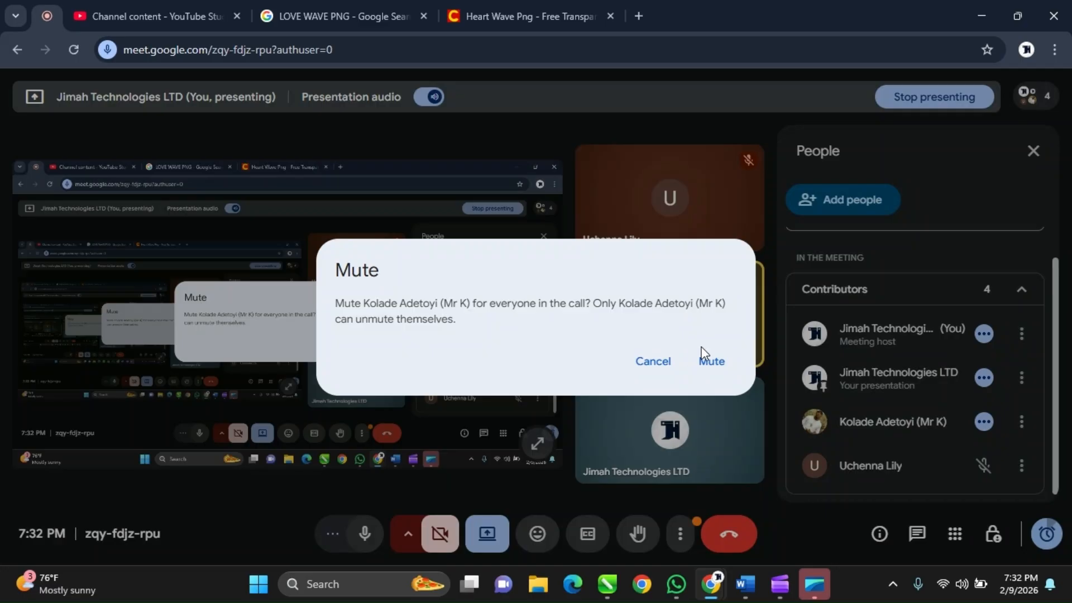
click(702, 353)
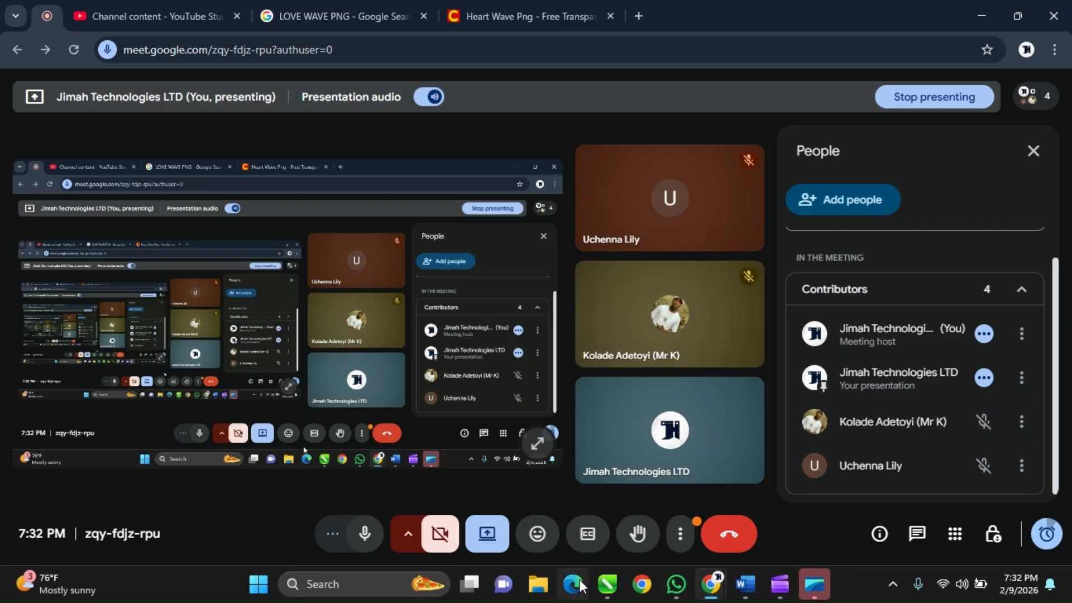
Copy the images WhatsApp Image 2026-02-07 at 7.17.46 PM and 7.16.54 PM from the Downloads folder.
click(608, 596)
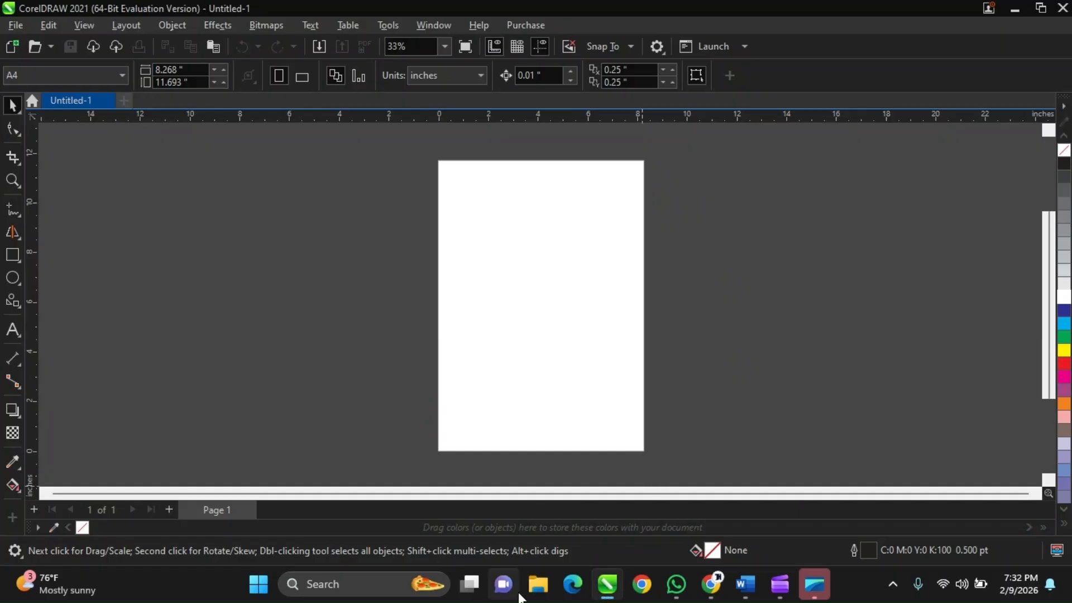
click(536, 595)
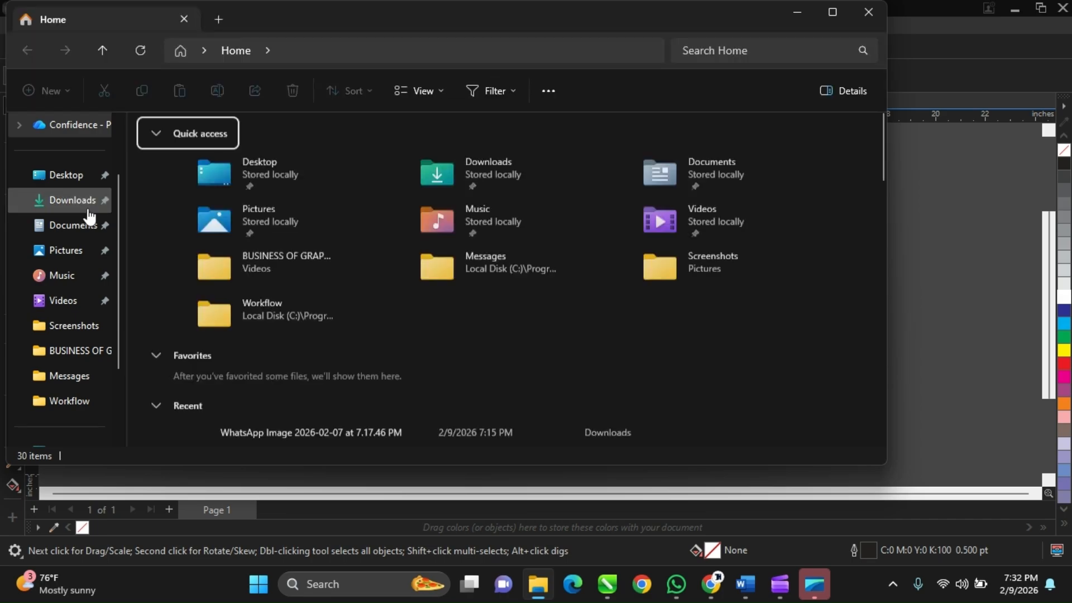
click(87, 209)
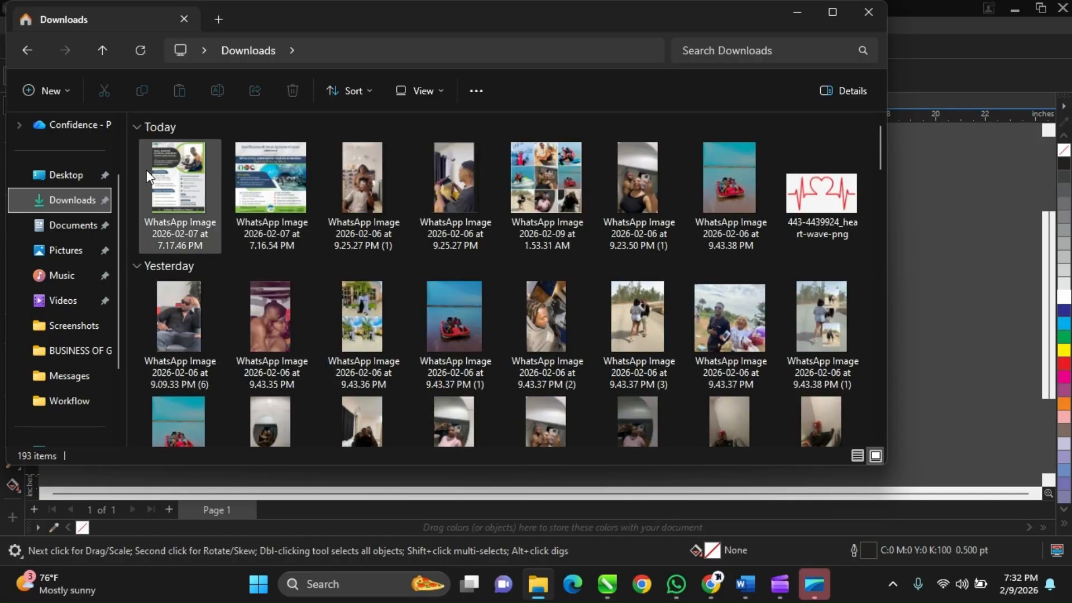
click(179, 172)
ctrl+click(287, 179)
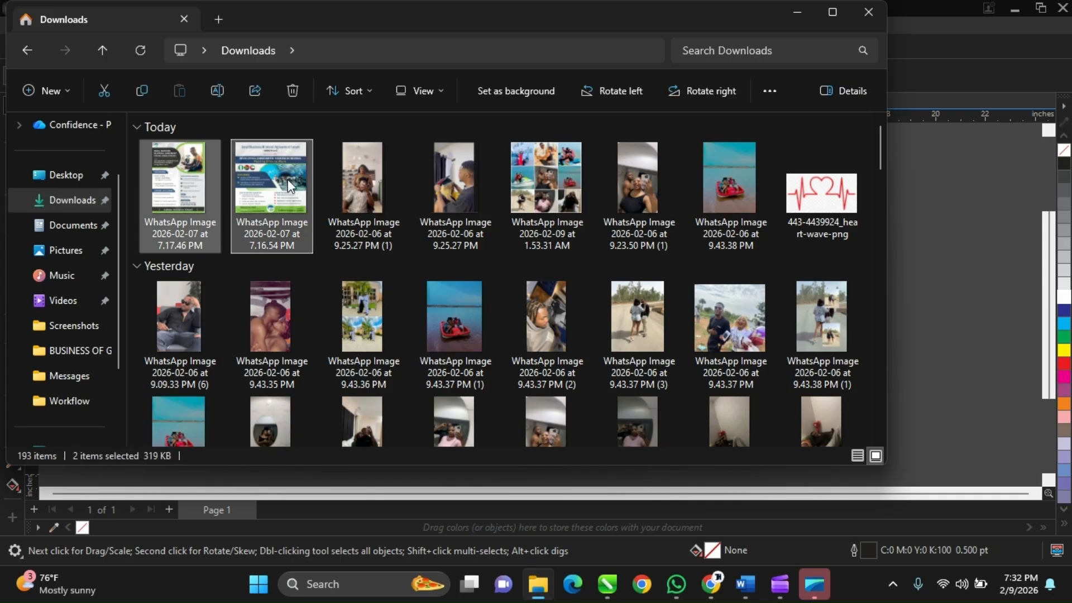
key(ctrl+c)
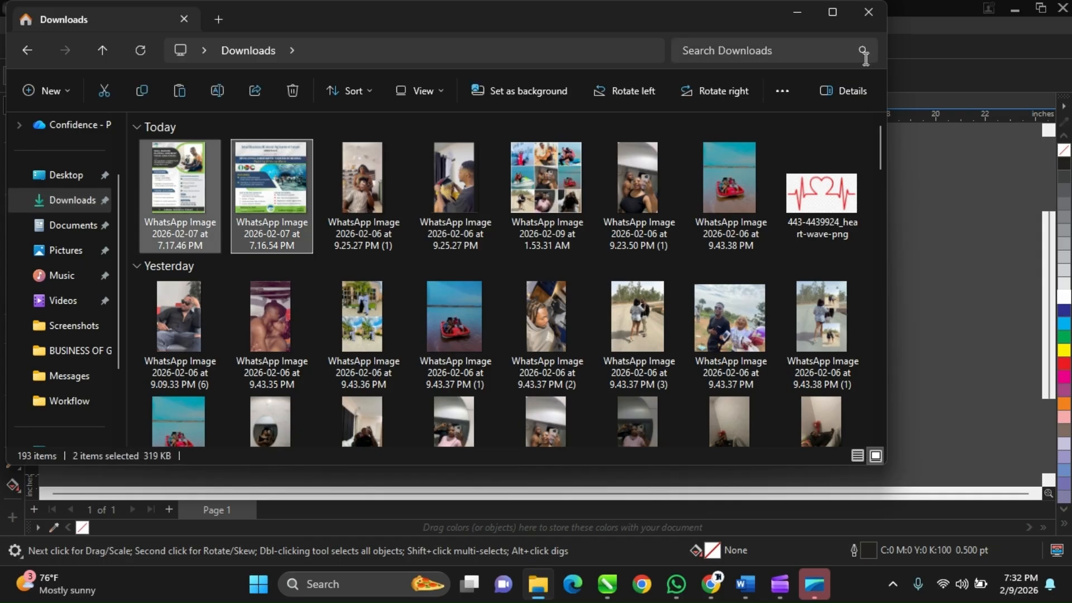
Paste both flyer images into the CorelDRAW document and place them side by side in the empty area right of the page.
click(796, 14)
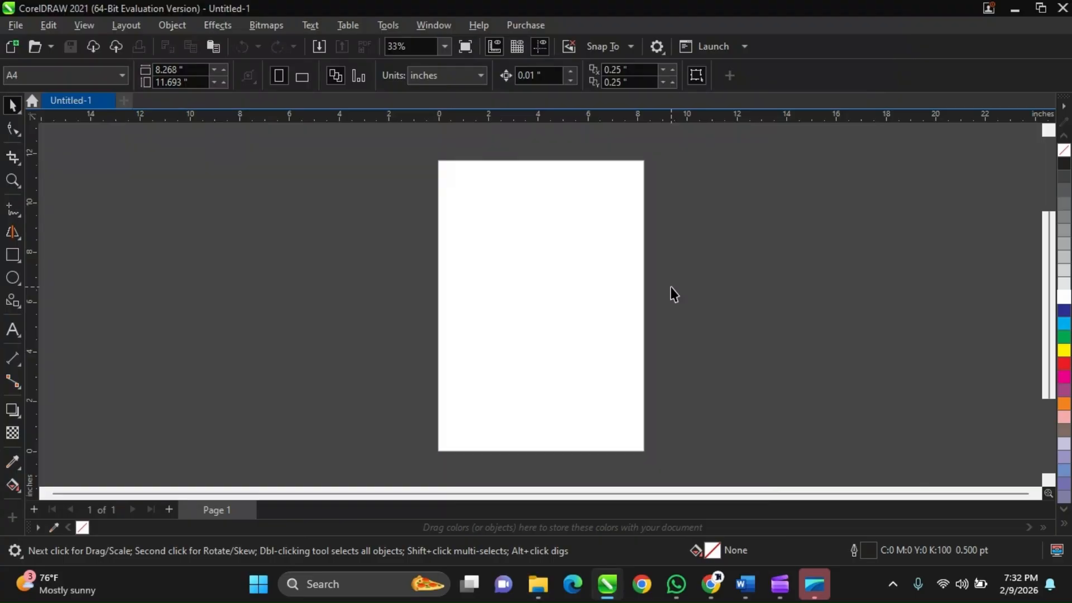
key(ctrl+v)
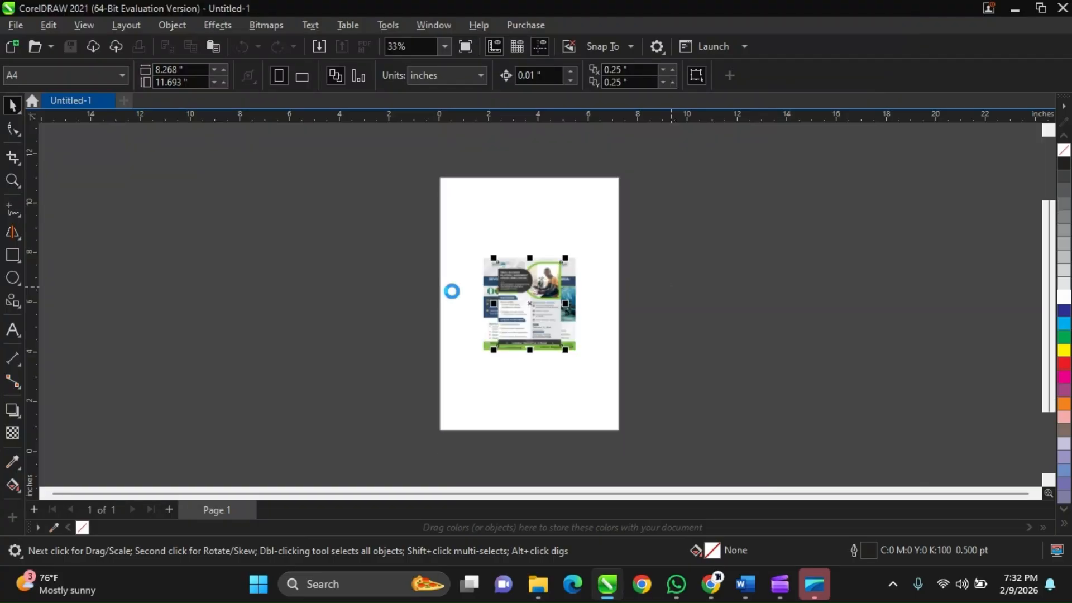
drag(520, 299, 710, 264)
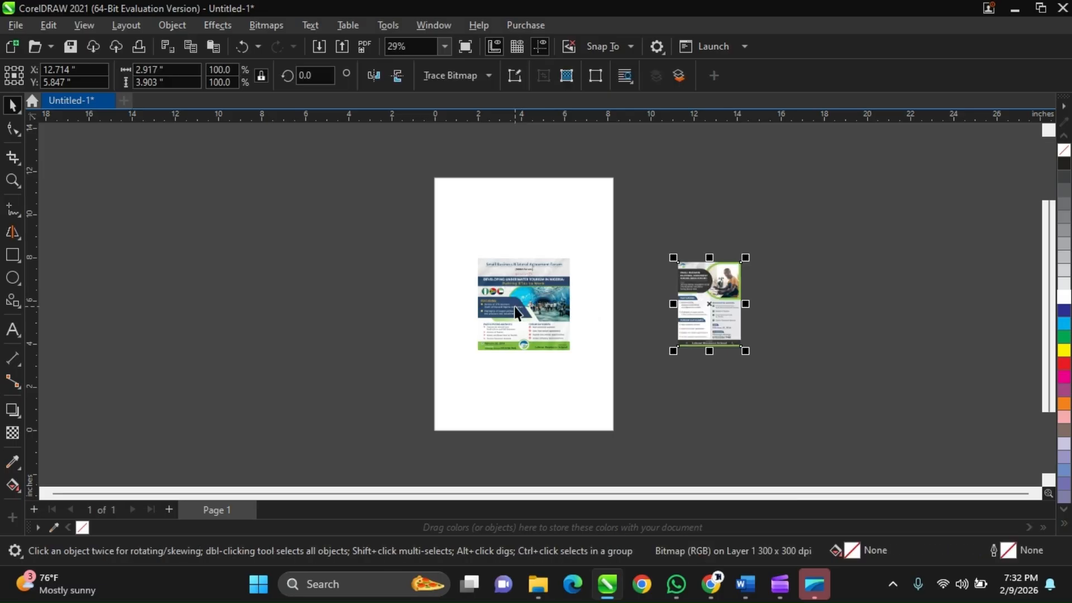
mouse_move(514, 307)
mouse_down()
mouse_move(834, 281)
mouse_move(801, 290)
mouse_up()
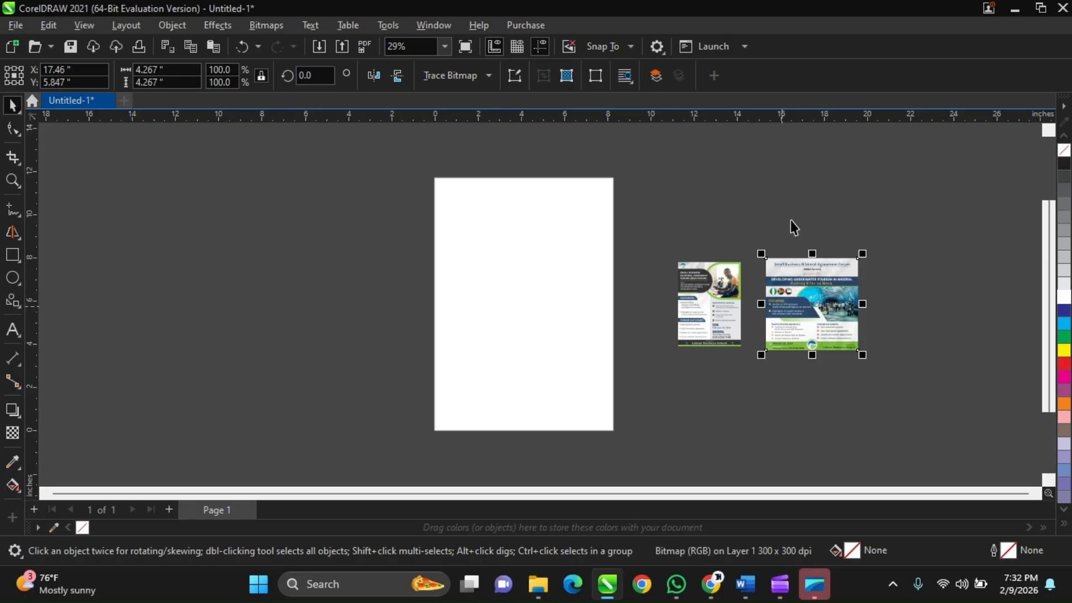
Examine the layout and text of the two SBBA Forum flyers up close.
scroll(812, 314, up, 2)
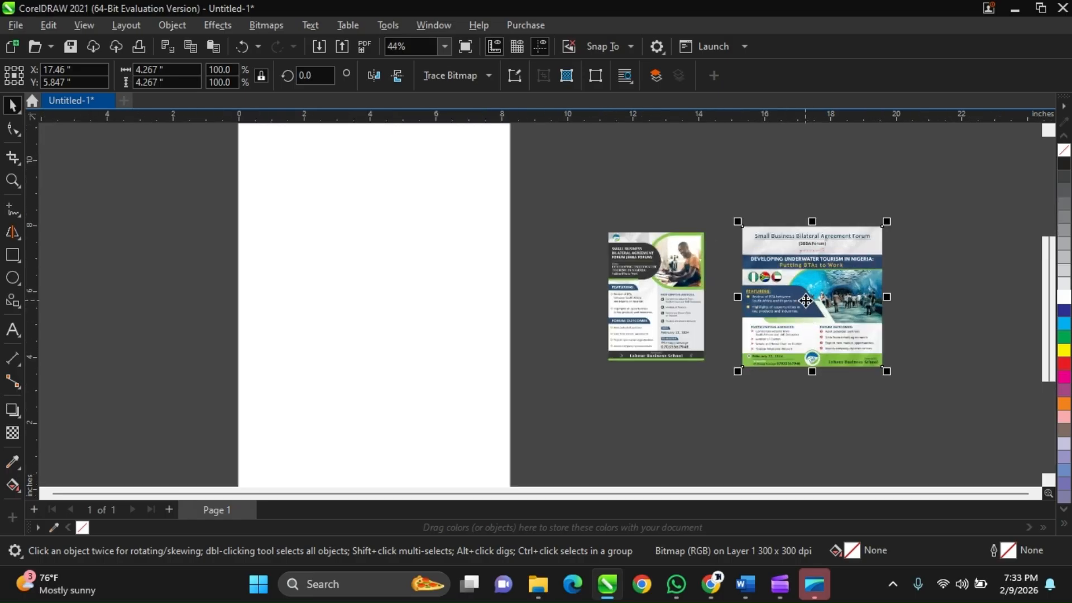
scroll(805, 301, up, 1)
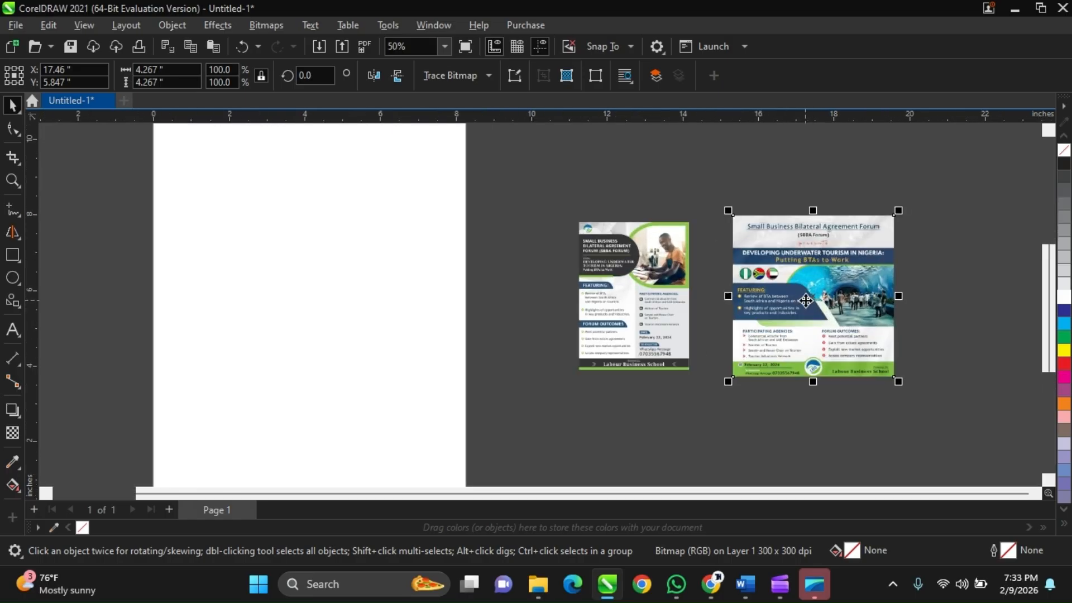
scroll(912, 230, up, 1)
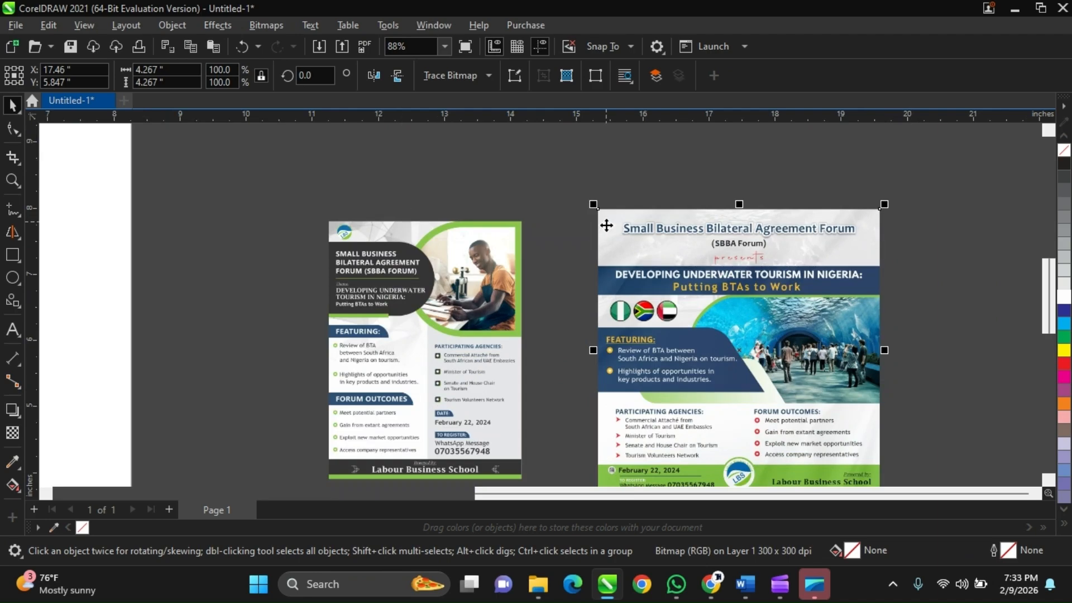
scroll(594, 287, up, 2)
scroll(587, 278, down, 3)
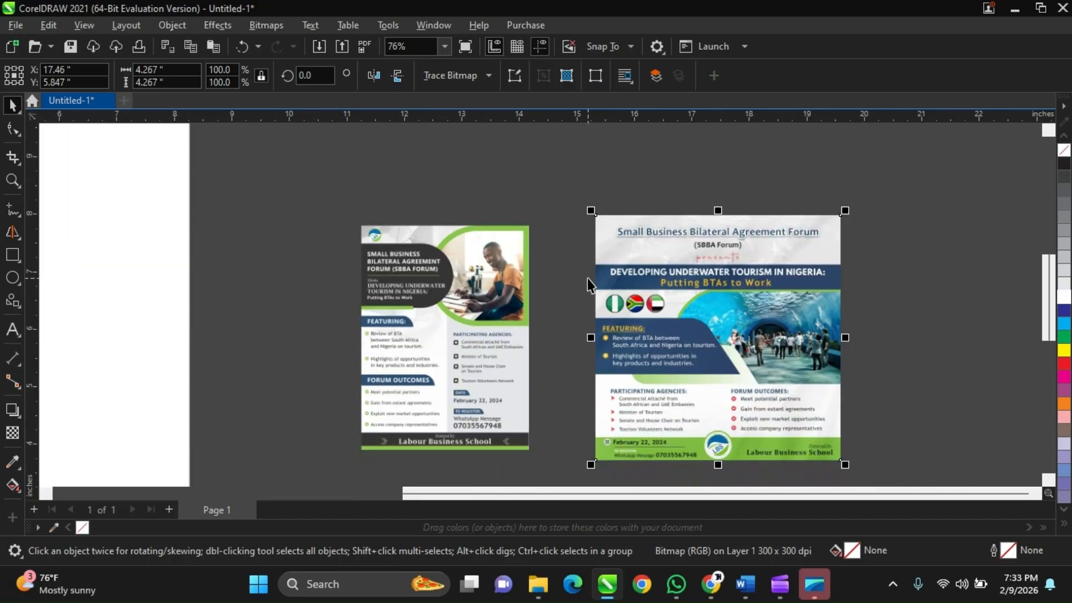
scroll(588, 278, up, 1)
scroll(591, 211, down, 1)
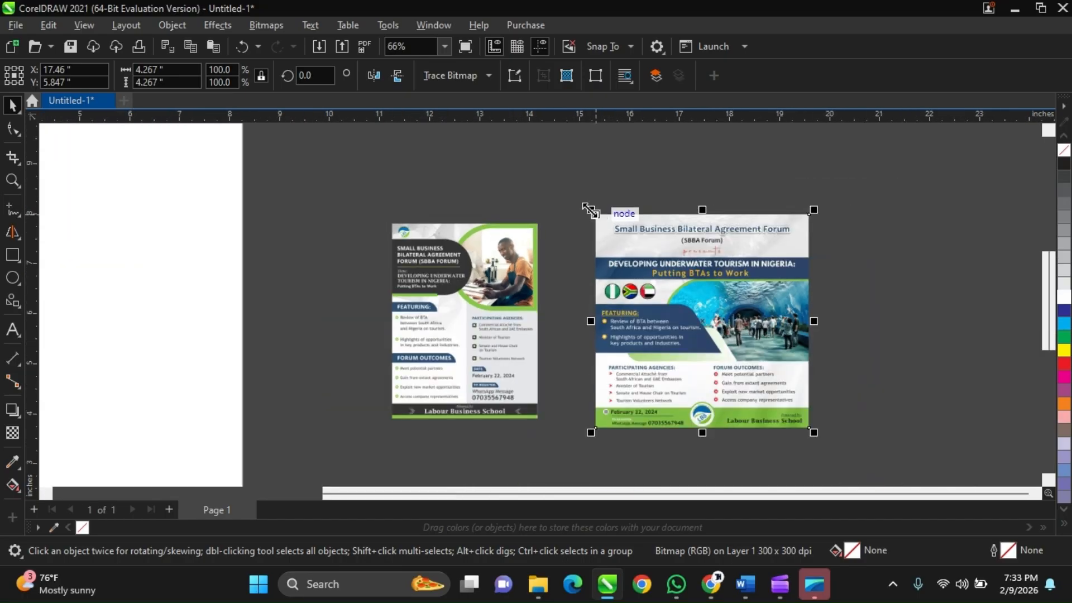
click(612, 169)
scroll(672, 256, up, 1)
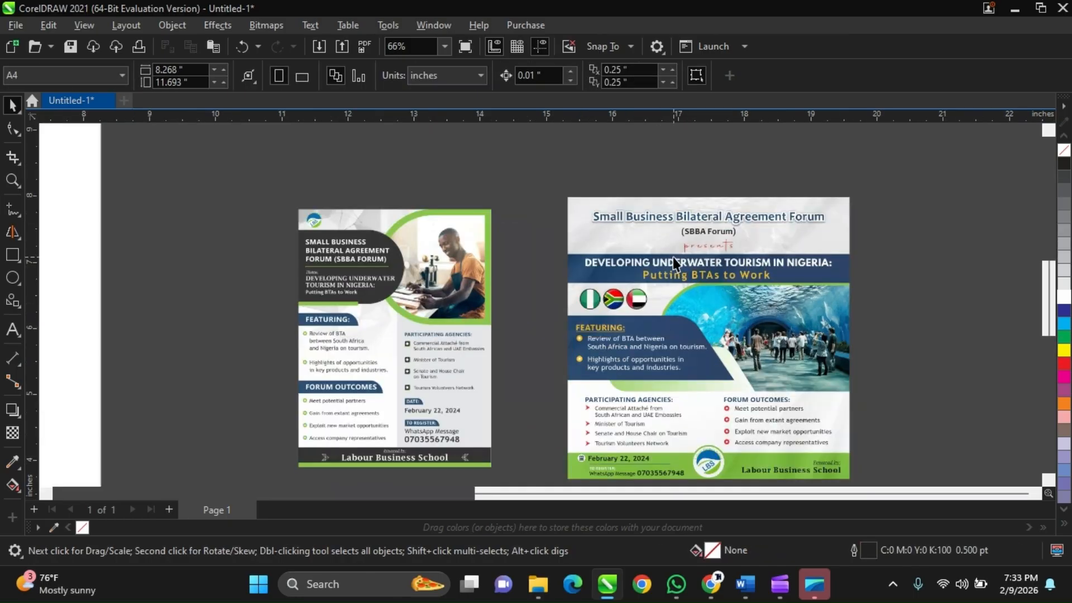
click(672, 257)
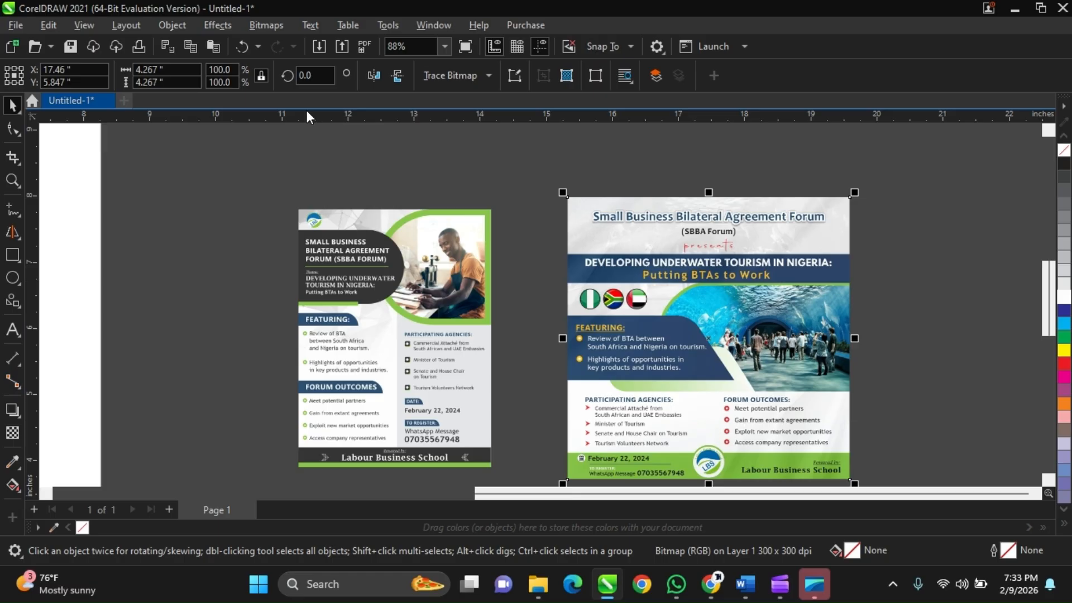
click(548, 200)
click(436, 243)
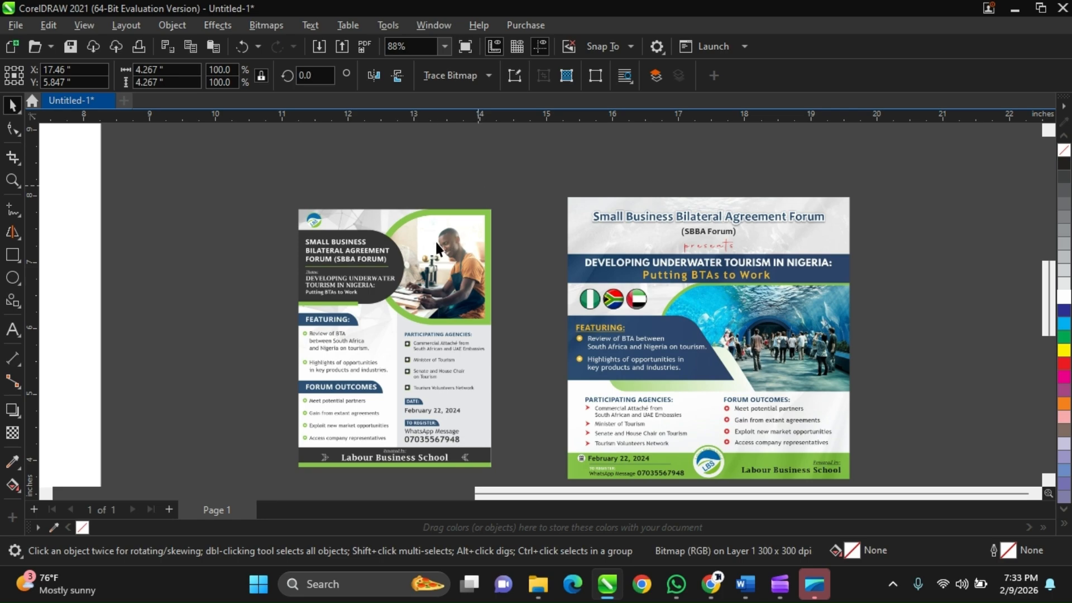
Compare the overall layouts of the portrait flyer and the square flyer side by side.
scroll(524, 306, down, 1)
scroll(524, 306, down, 1)
click(586, 278)
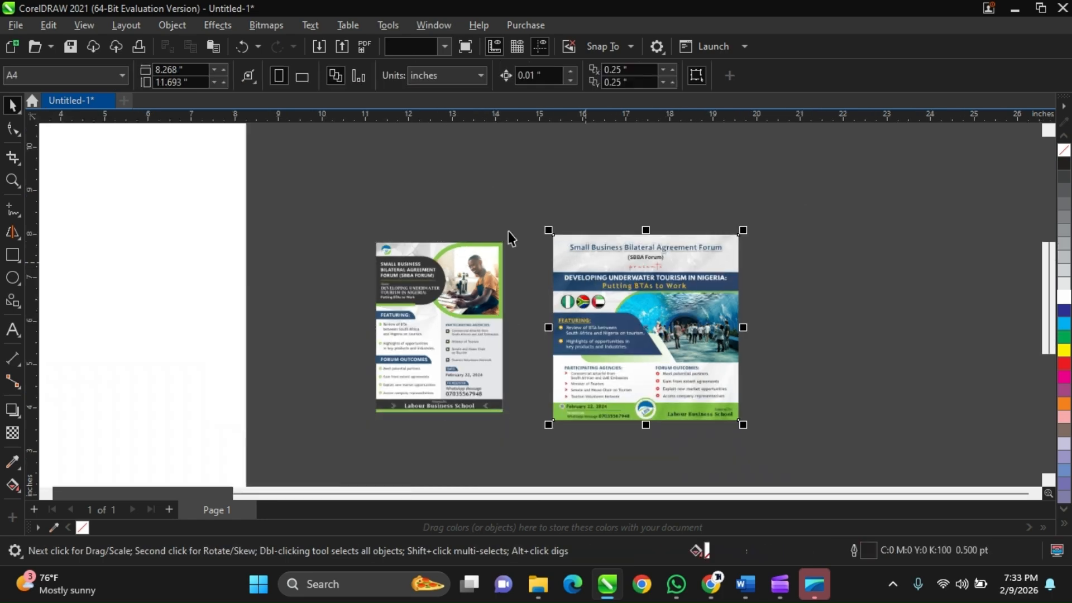
click(511, 237)
scroll(557, 307, up, 1)
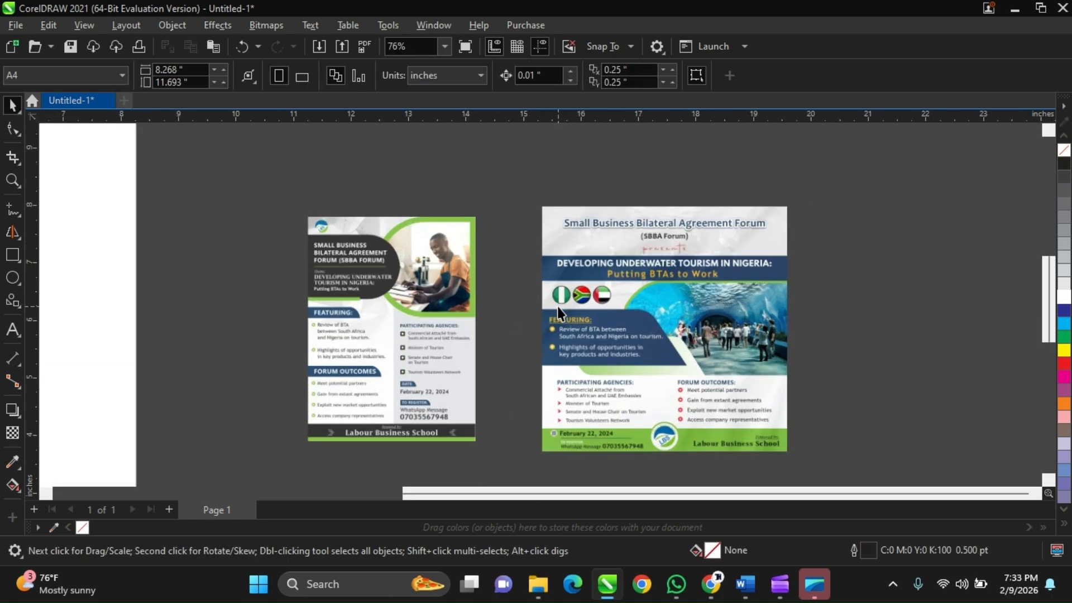
scroll(557, 307, up, 1)
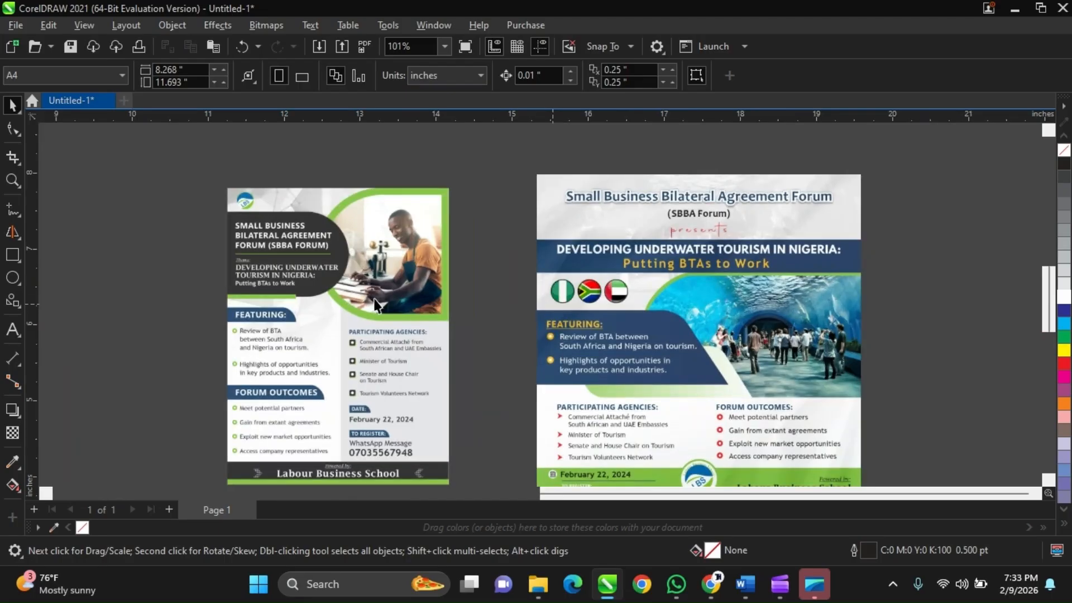
scroll(361, 303, down, 1)
Select the portrait flyer with the seated man's photo and examine its shapes, headings and text arrangement.
click(414, 263)
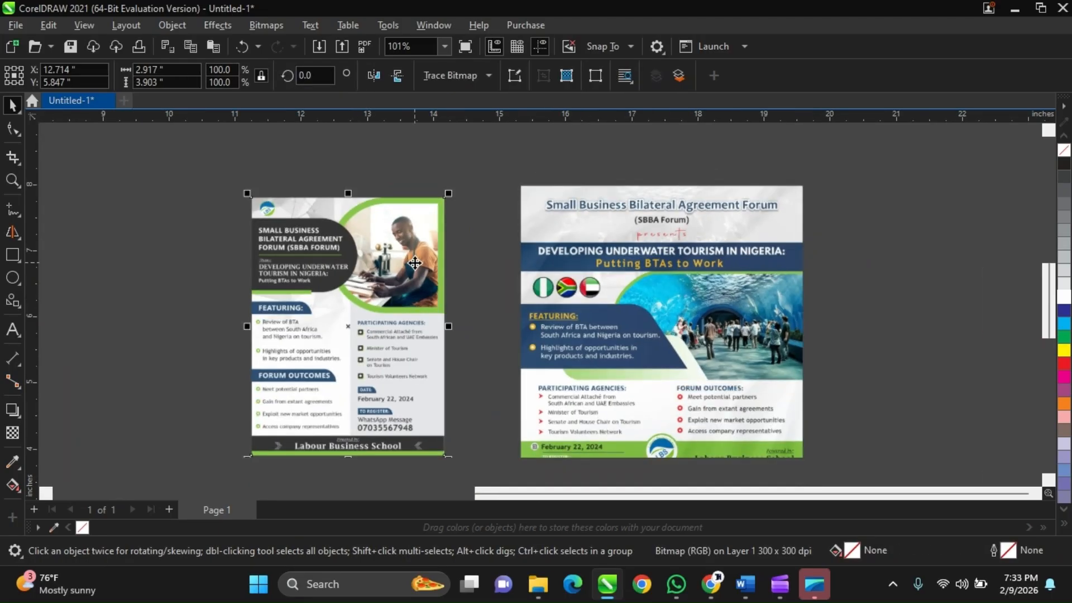
scroll(414, 268, up, 1)
scroll(412, 272, down, 1)
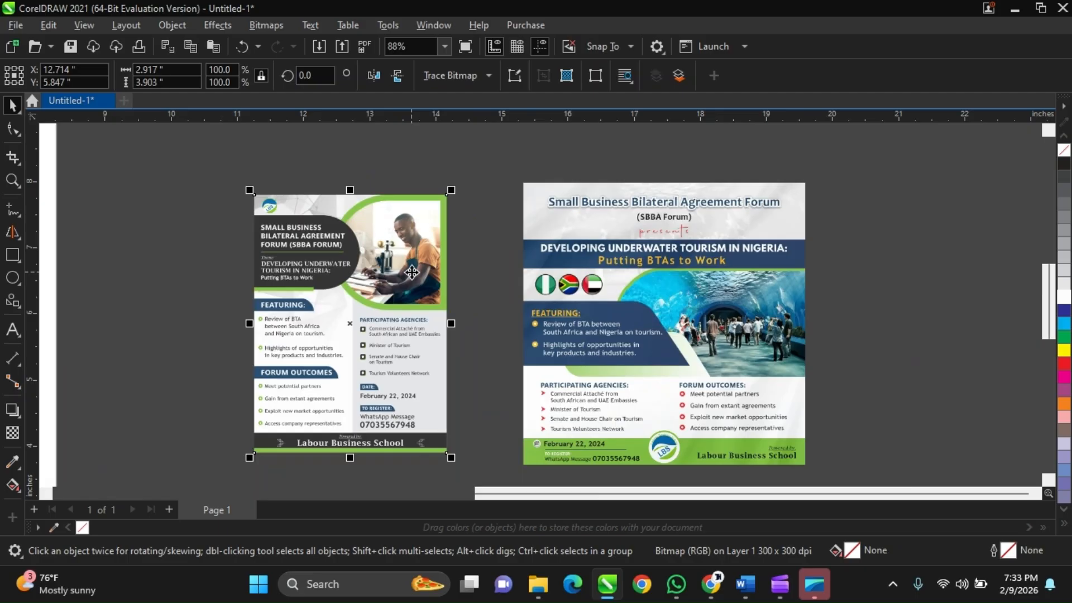
scroll(412, 273, up, 1)
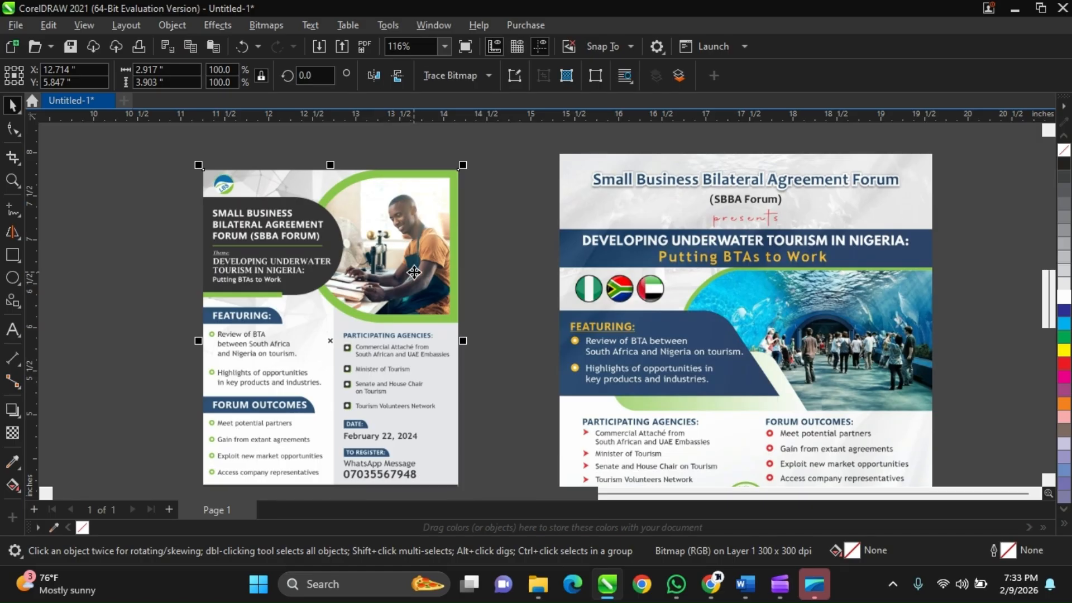
scroll(414, 272, down, 1)
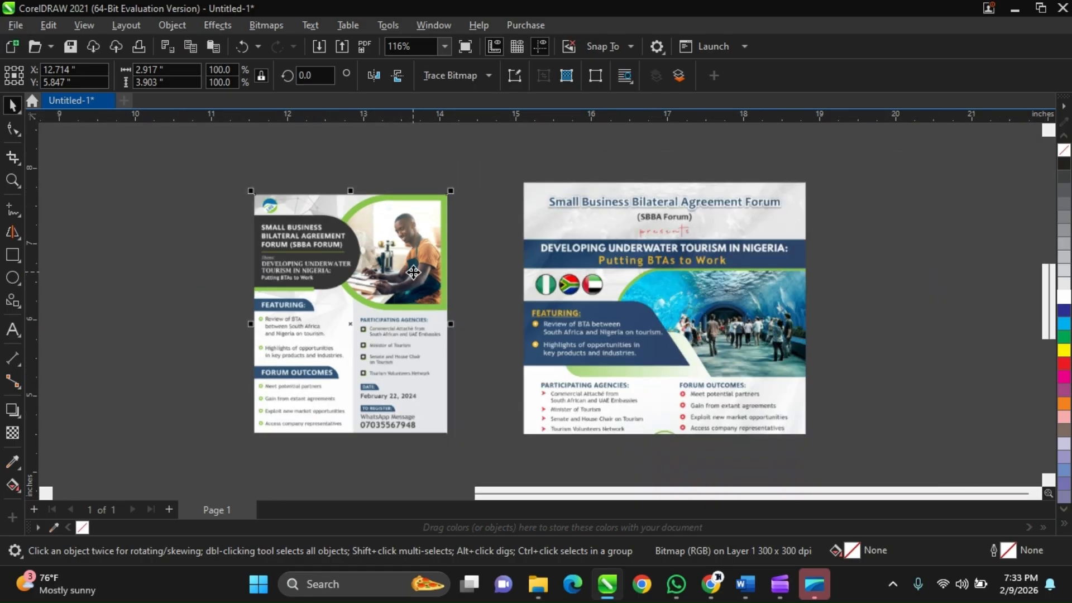
scroll(413, 272, down, 1)
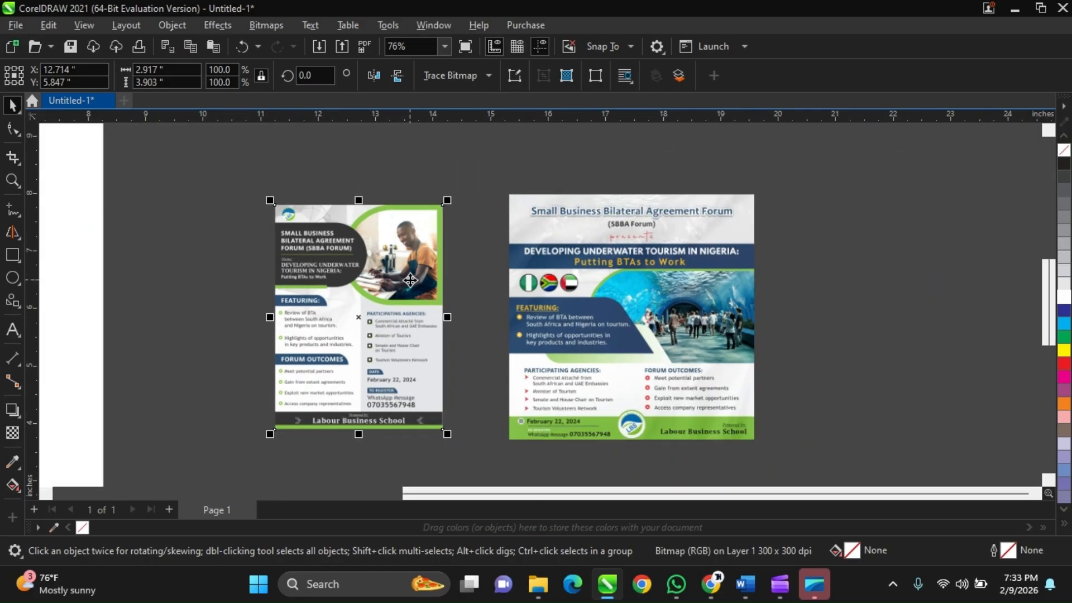
scroll(410, 280, up, 1)
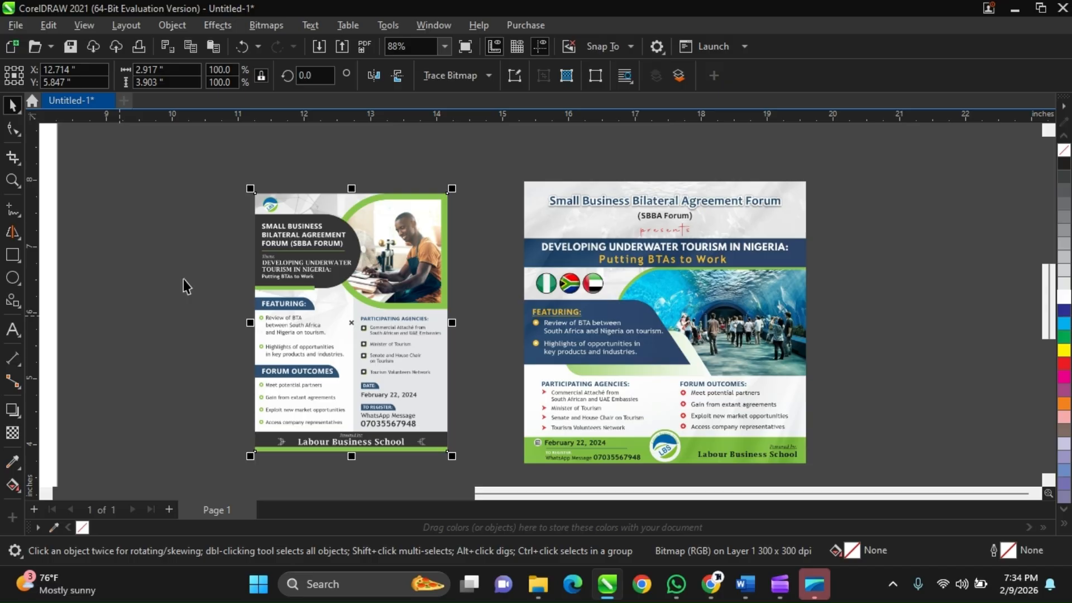
Select the square flyer with the underwater tunnel photo and examine its header, flags and content sections.
click(545, 200)
scroll(545, 202, down, 1)
scroll(712, 249, up, 1)
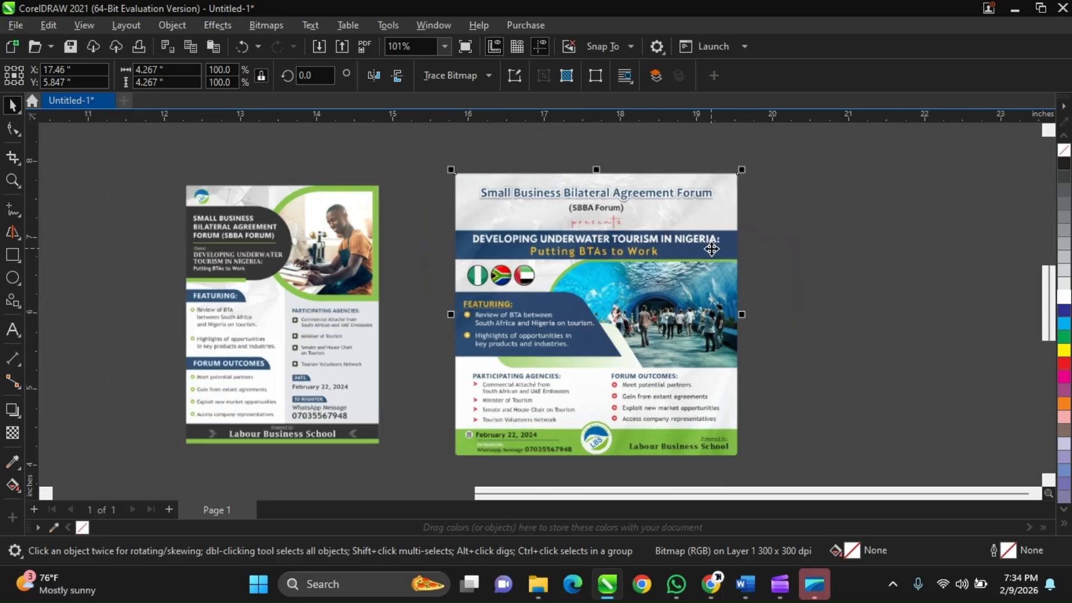
scroll(712, 249, down, 1)
scroll(712, 249, up, 1)
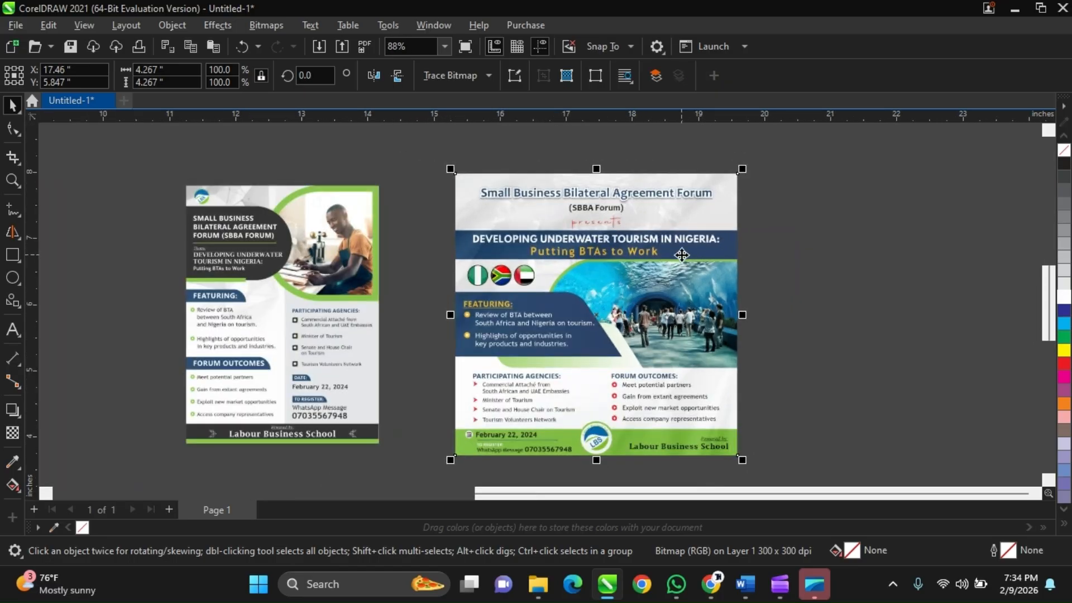
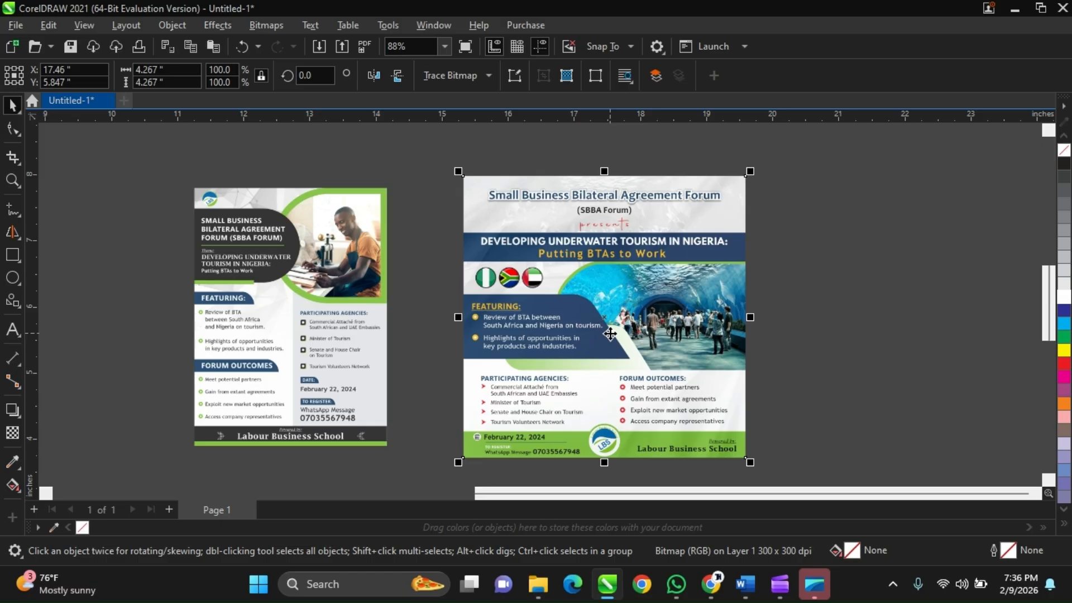
Compare the square flyer's title area and overall proportions with those of the portrait flyer.
click(433, 187)
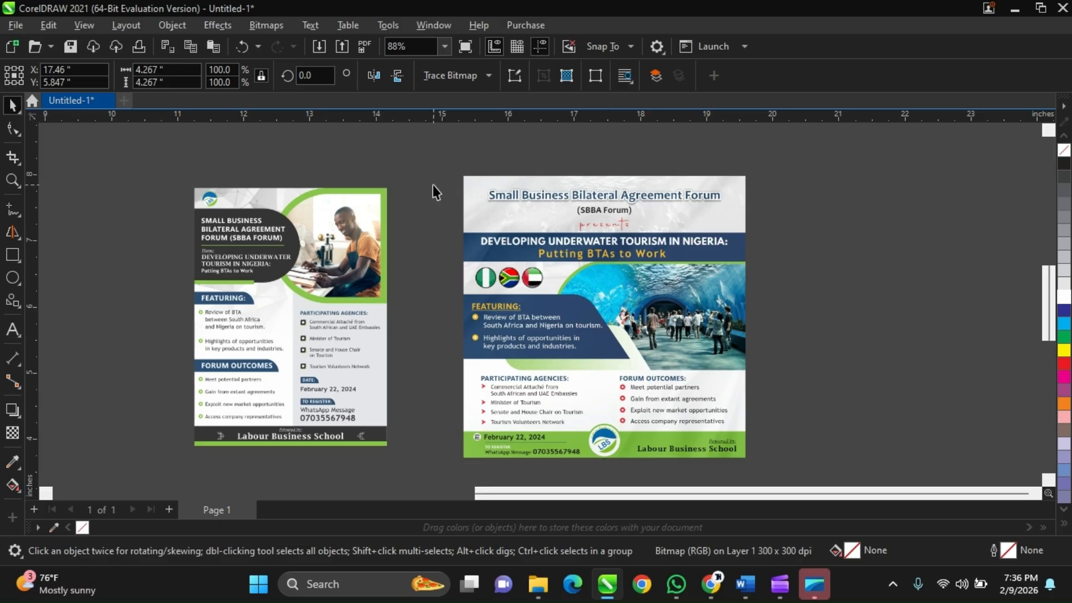
click(433, 185)
scroll(547, 250, down, 1)
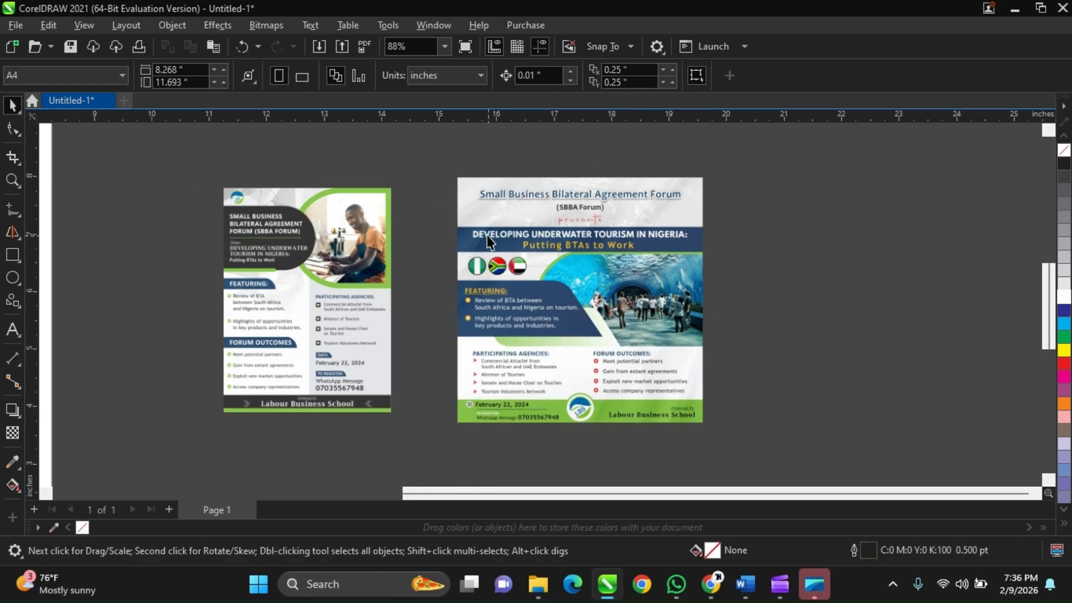
scroll(488, 218, up, 1)
click(478, 228)
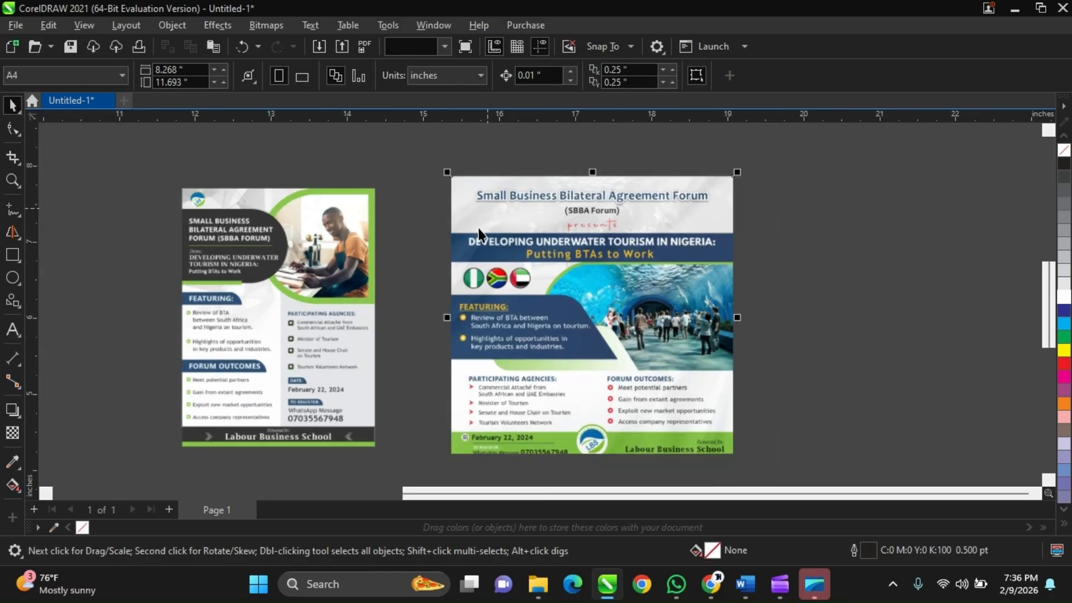
scroll(469, 240, down, 2)
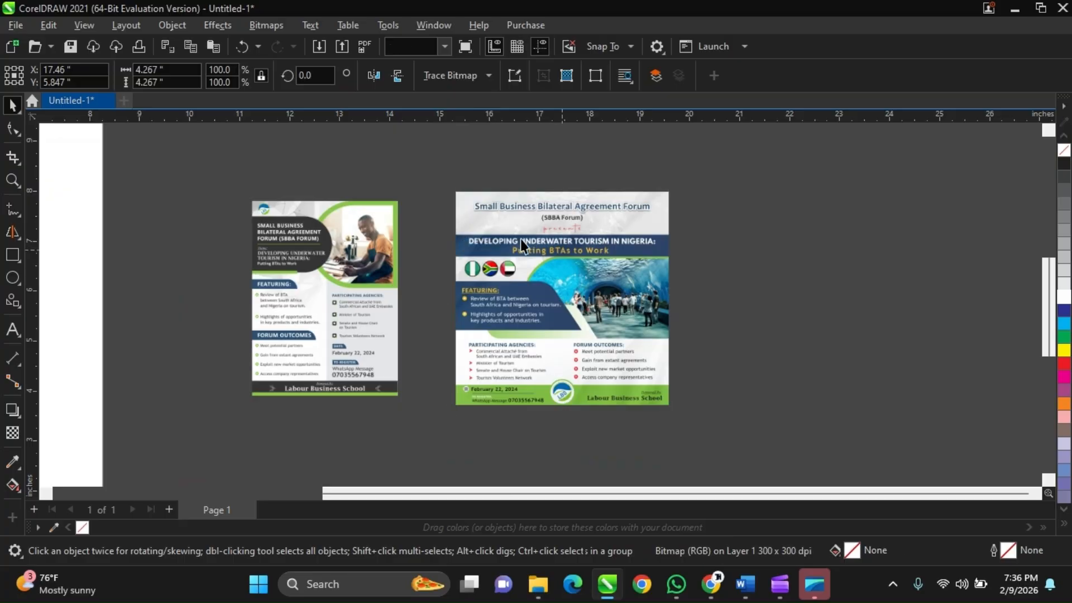
scroll(521, 239, up, 2)
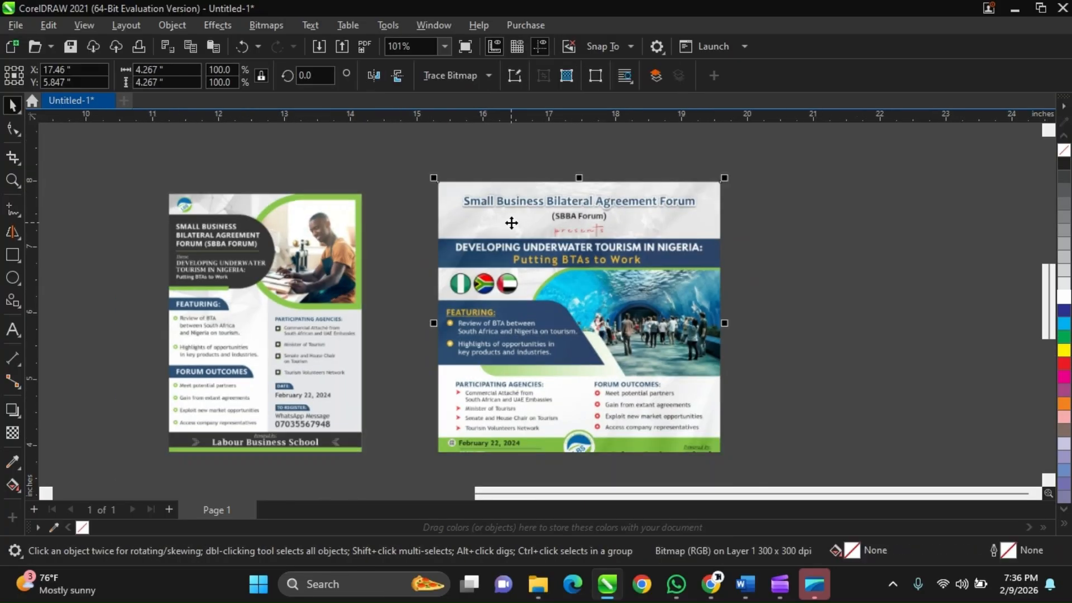
scroll(511, 223, down, 2)
scroll(597, 371, up, 1)
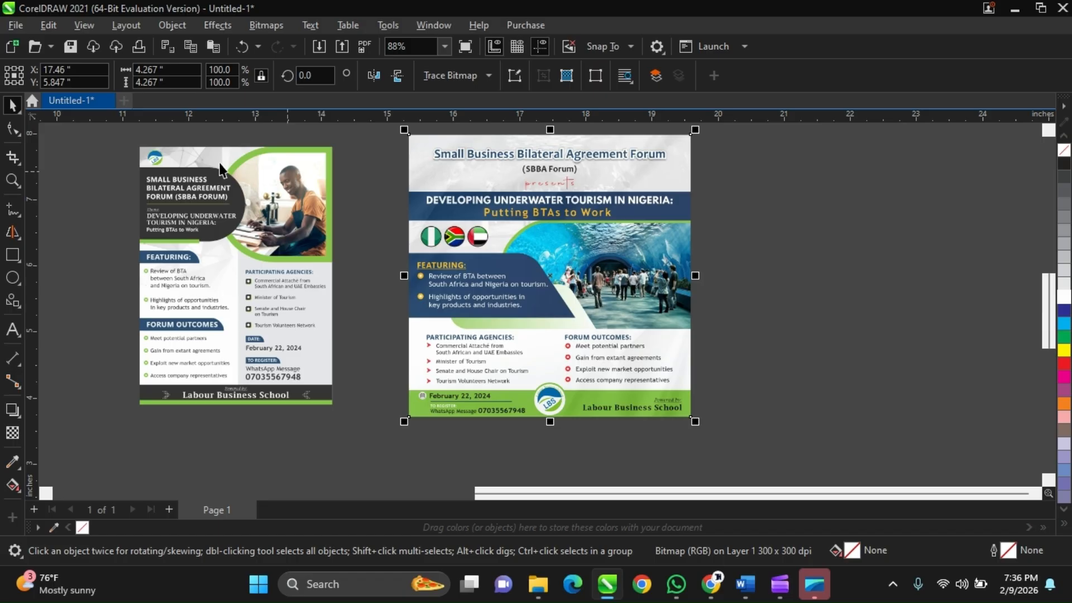
scroll(435, 288, down, 1)
scroll(496, 322, down, 2)
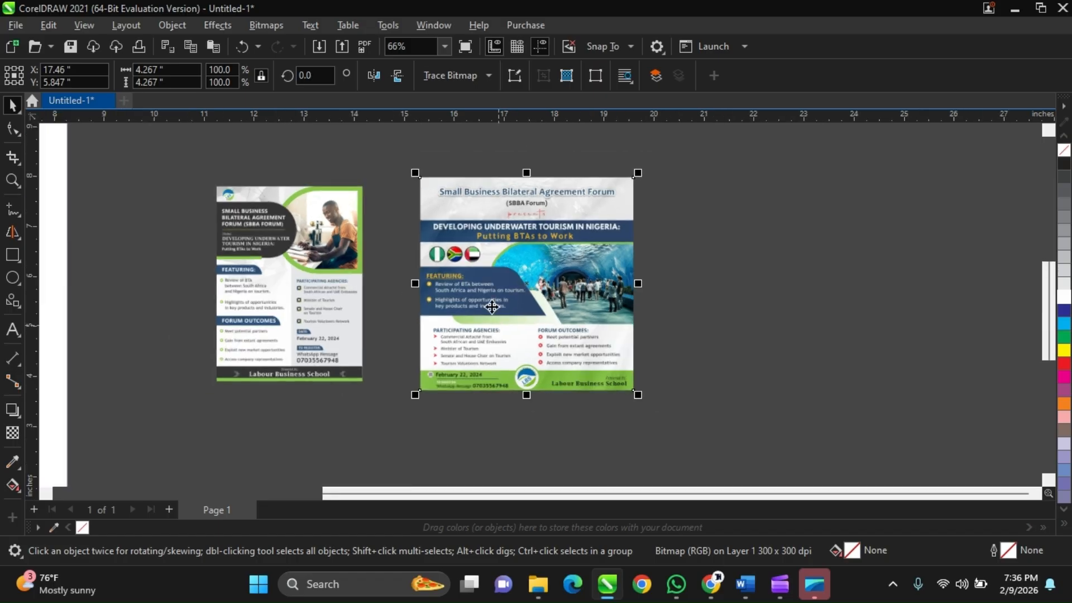
scroll(491, 307, up, 1)
click(761, 263)
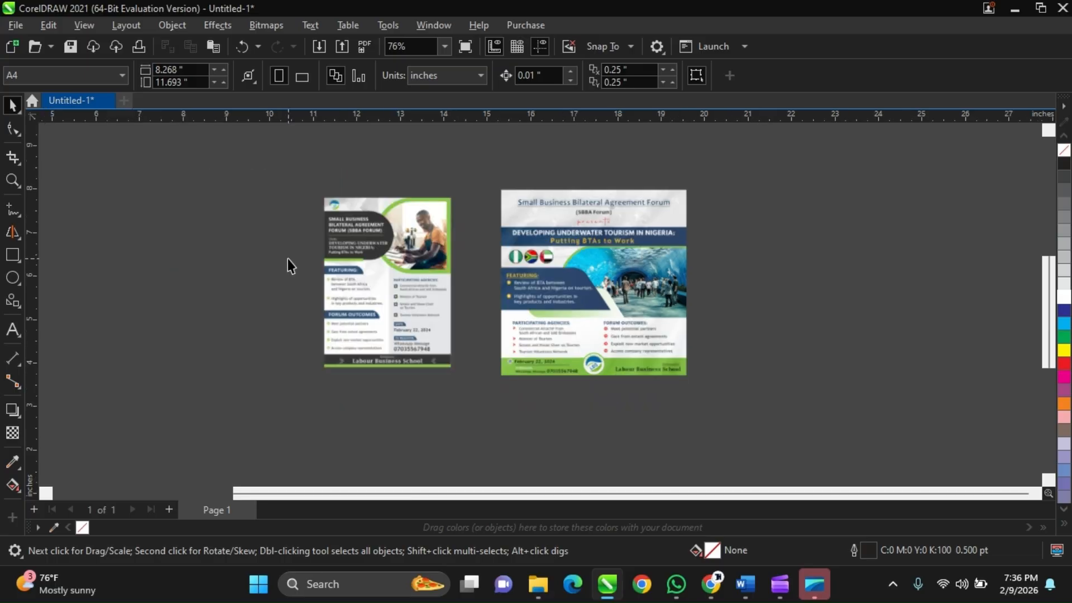
Move the portrait flyer over the square flyer and centre-align the two.
click(373, 275)
scroll(451, 197, up, 1)
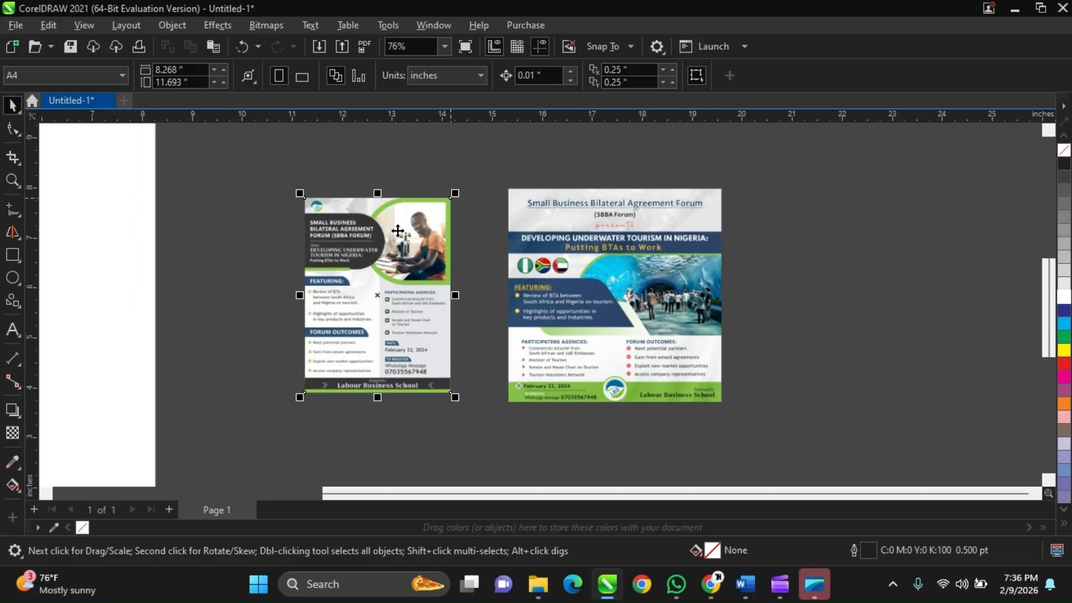
drag(398, 231, 660, 231)
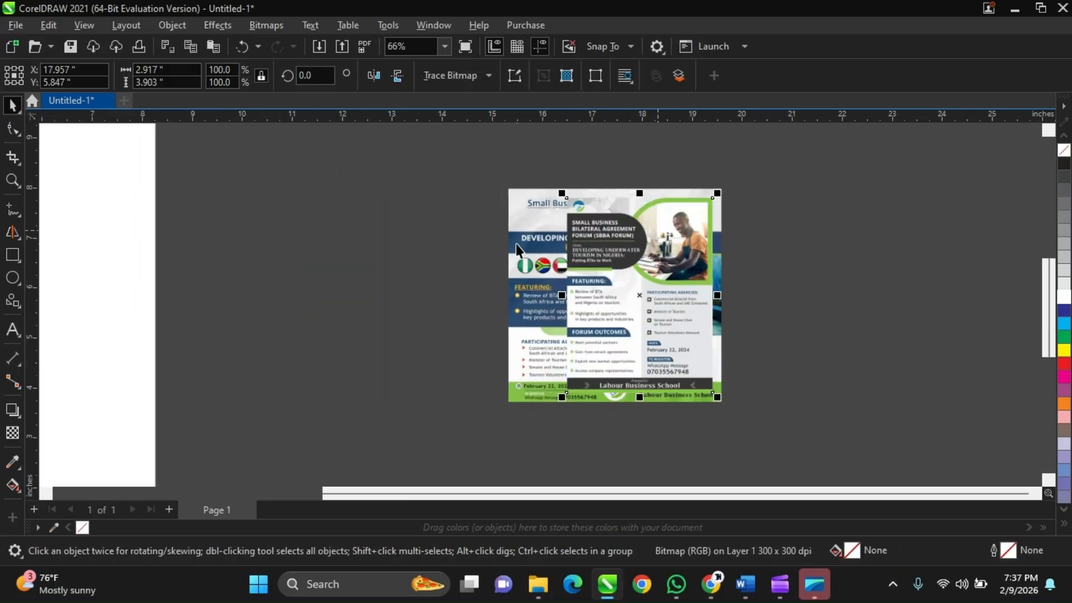
shift+click(518, 243)
key(e)
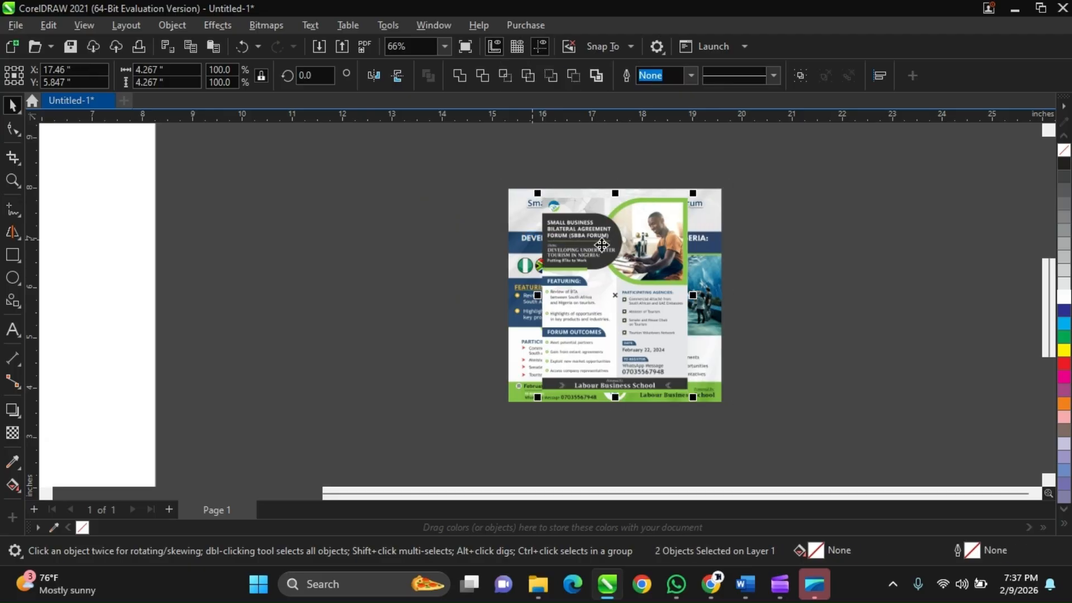
Scale the portrait flyer proportionally from its centre to 109.3%, matching the square flyer's height of 4.267 inches.
click(602, 244)
scroll(672, 196, up, 2)
drag(701, 187, 706, 175)
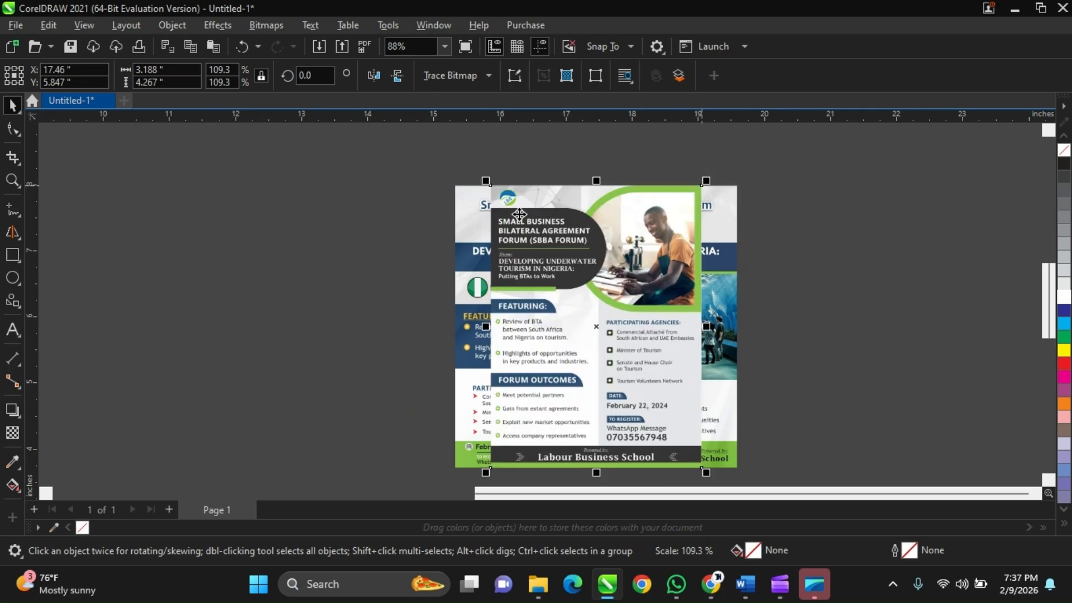
scroll(519, 214, down, 1)
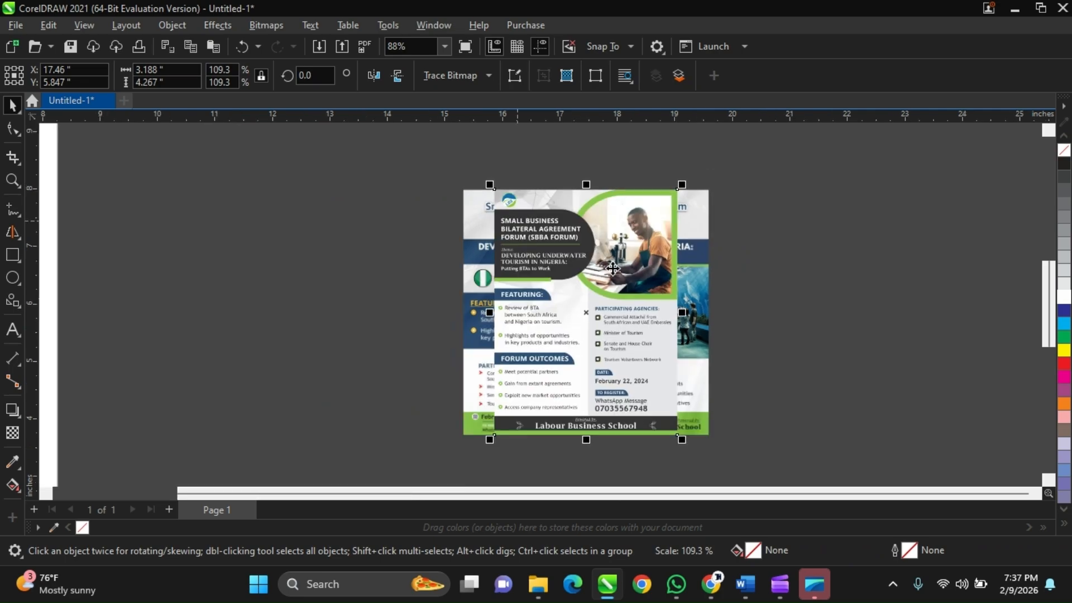
key(Escape)
Move the enlarged portrait flyer off the square flyer, level with it on its left at about X 12.891 inches.
scroll(672, 377, up, 2)
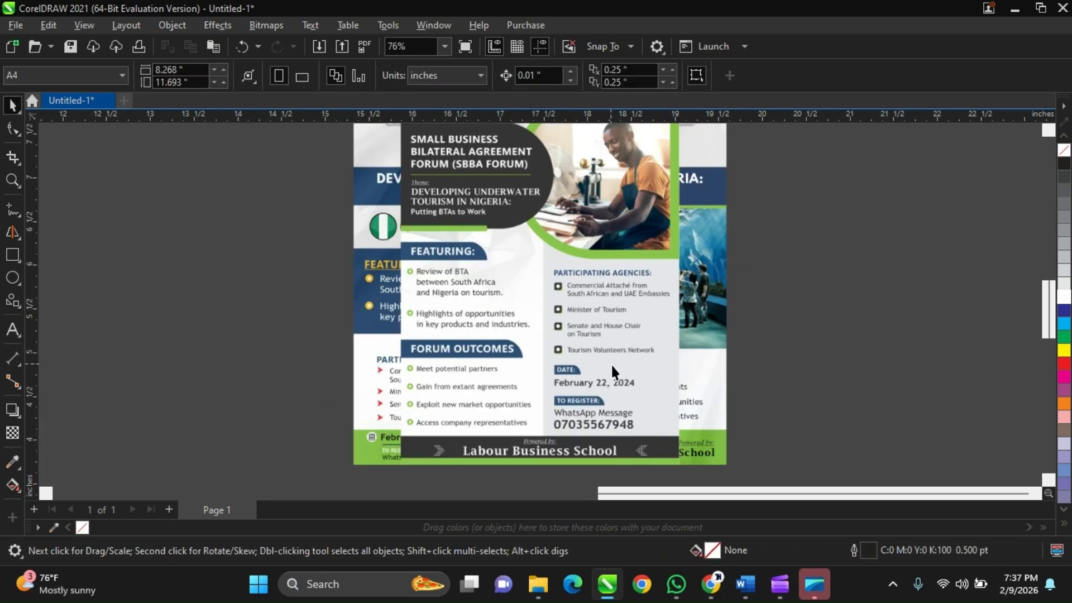
scroll(611, 363, down, 1)
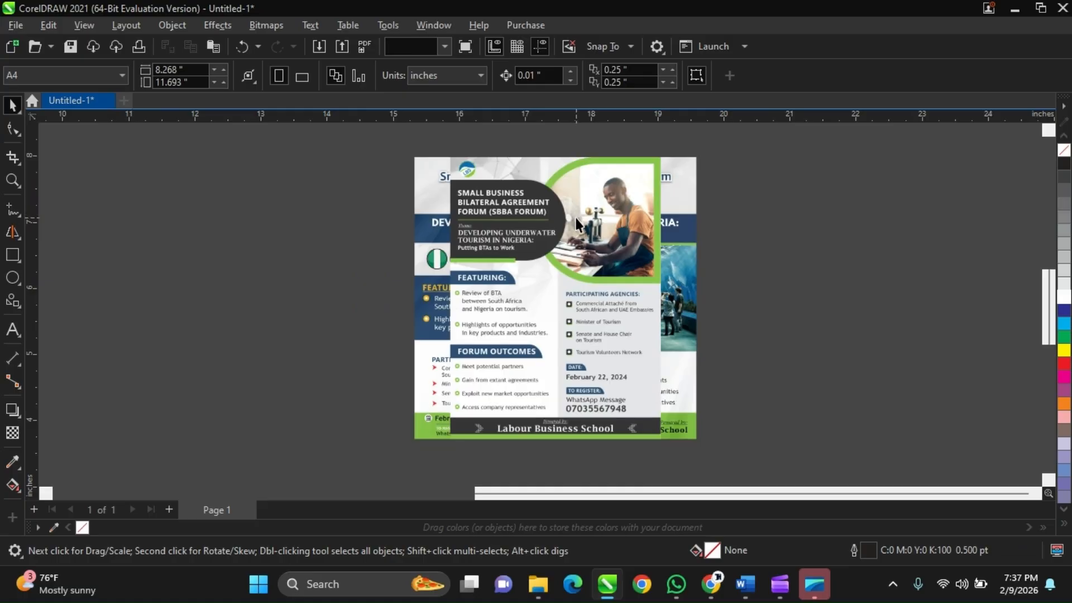
click(635, 223)
drag(635, 224, 333, 233)
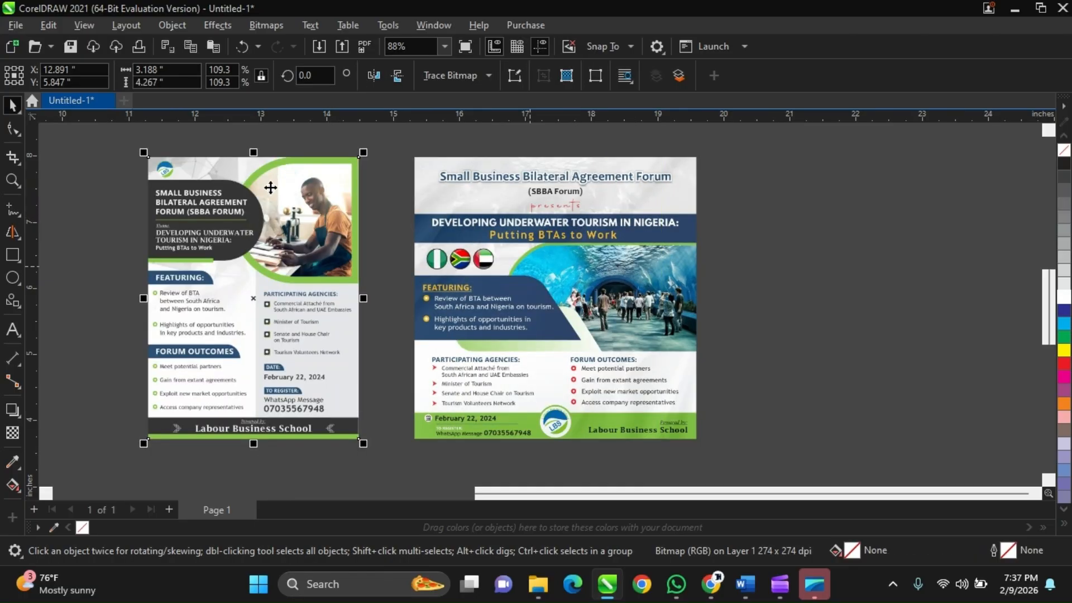
Examine the enlarged portrait flyer beside the square flyer and compare their sizes and layouts at equal height.
scroll(270, 187, down, 1)
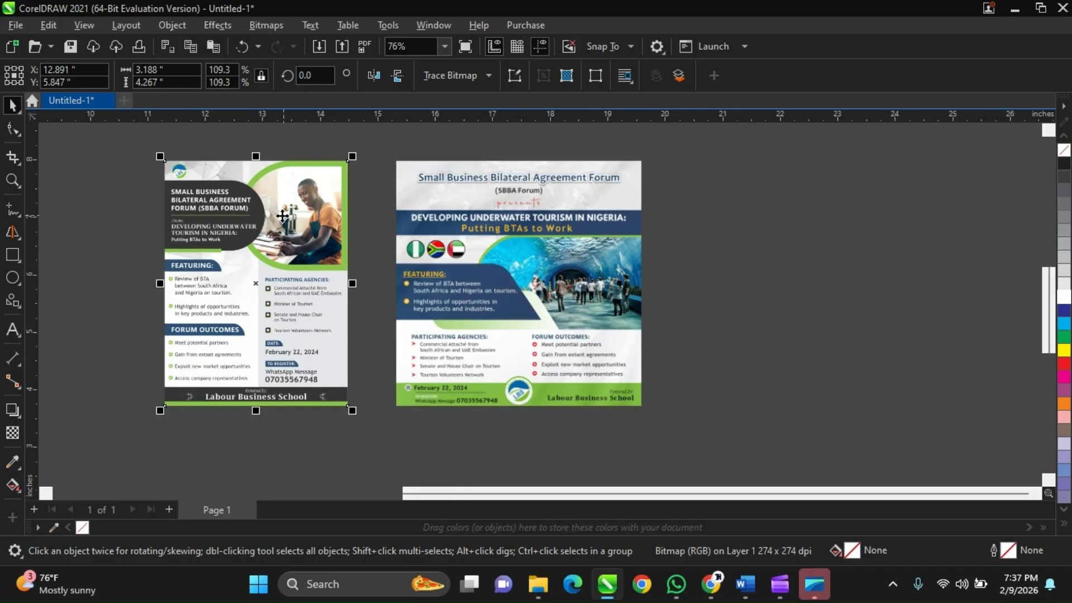
scroll(285, 209, up, 2)
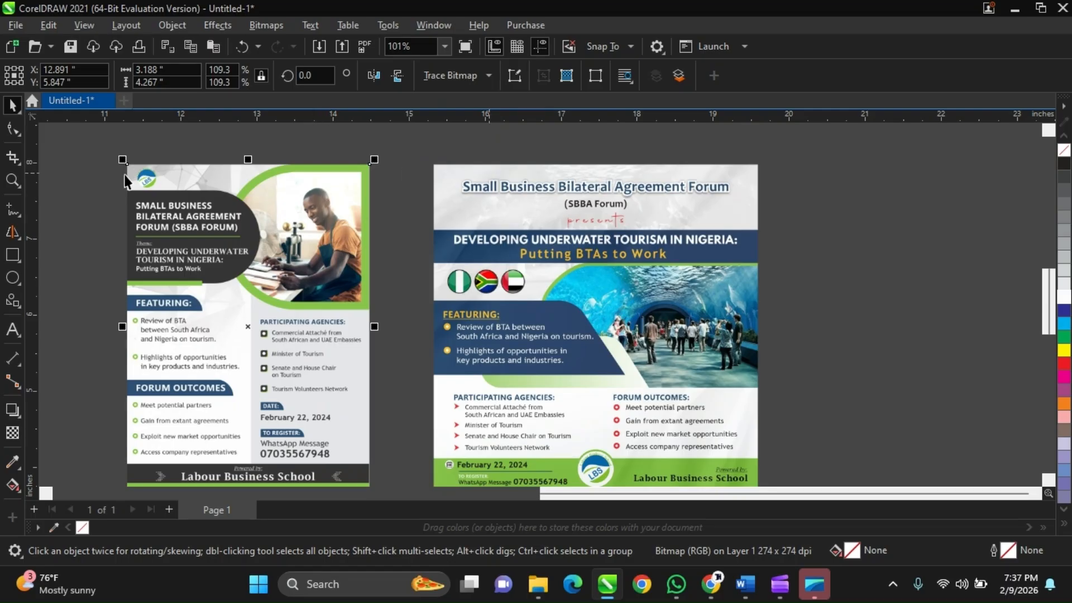
scroll(137, 413, down, 3)
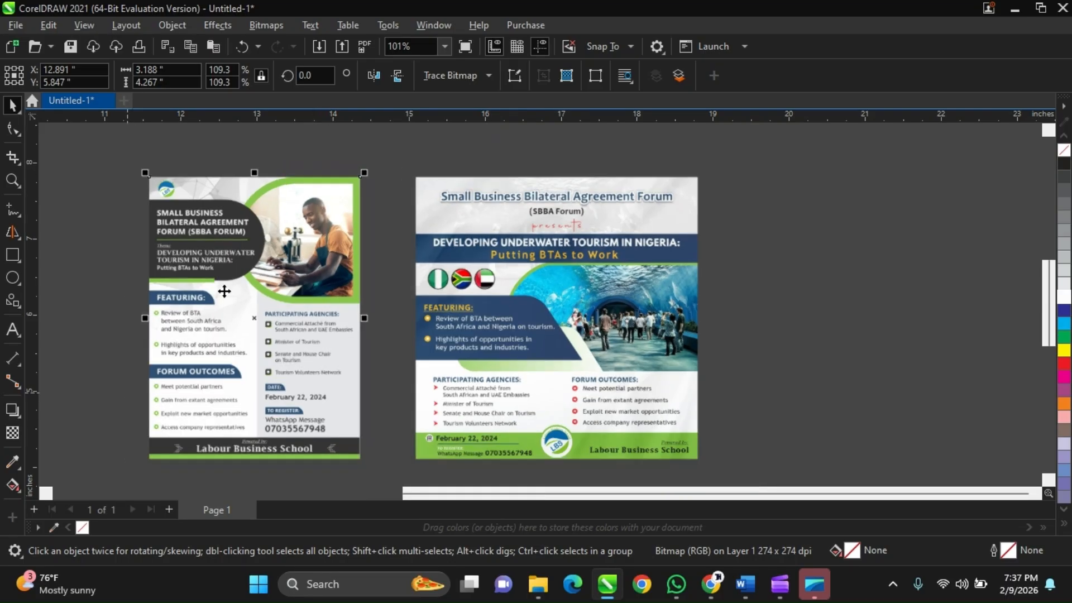
drag(132, 169, 364, 207)
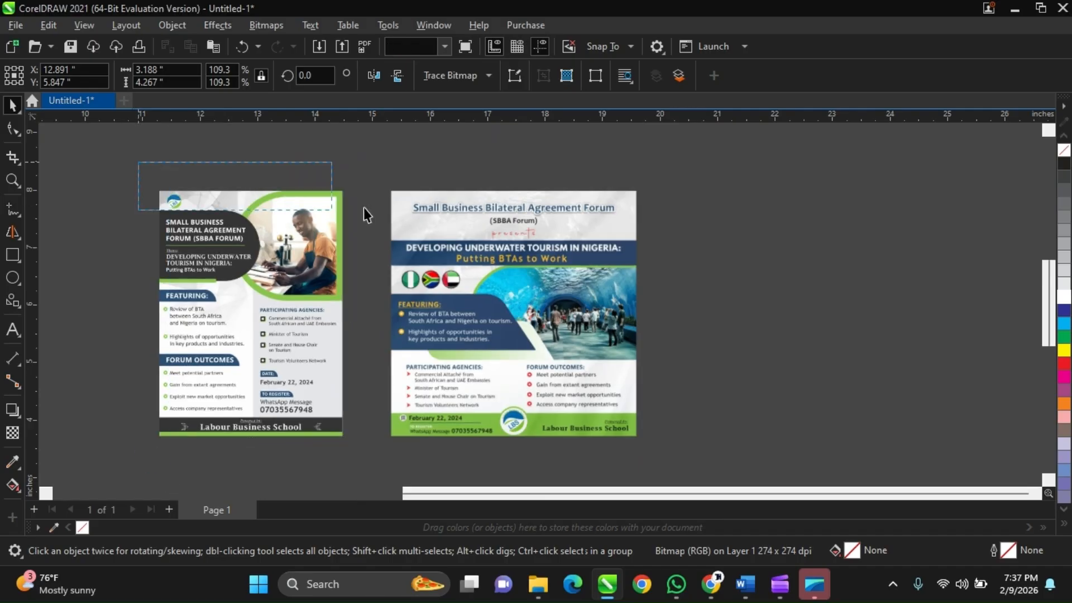
click(272, 266)
scroll(273, 266, up, 2)
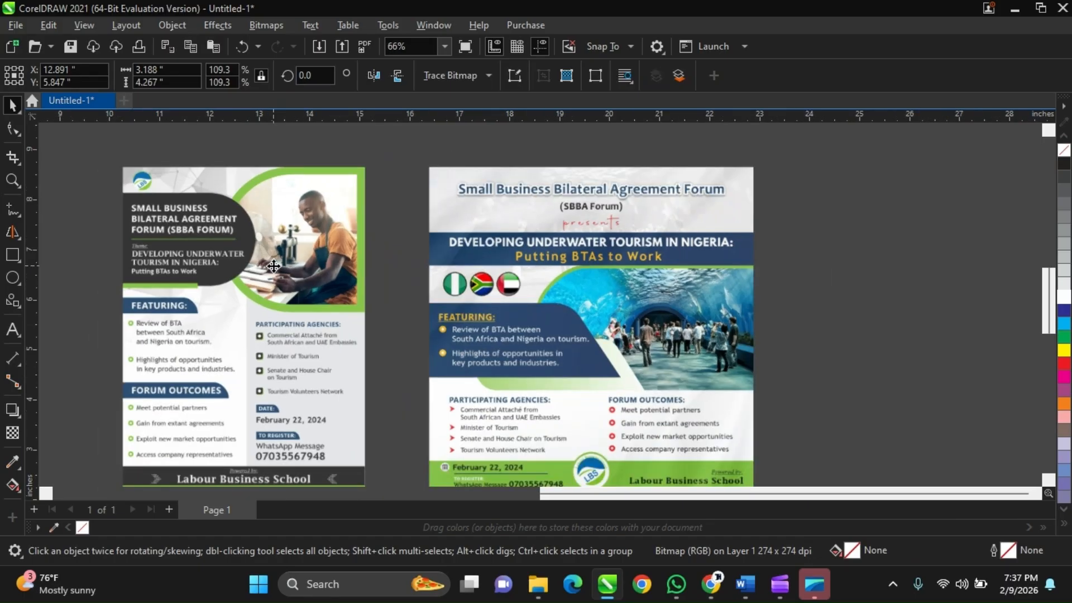
scroll(274, 266, down, 2)
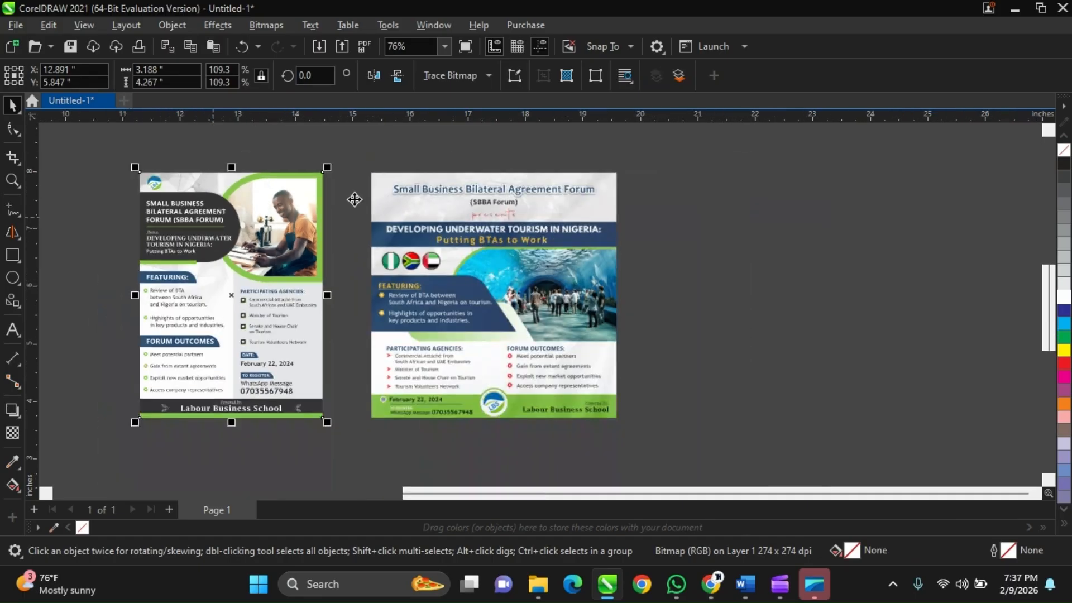
scroll(334, 234, up, 2)
scroll(333, 233, up, 1)
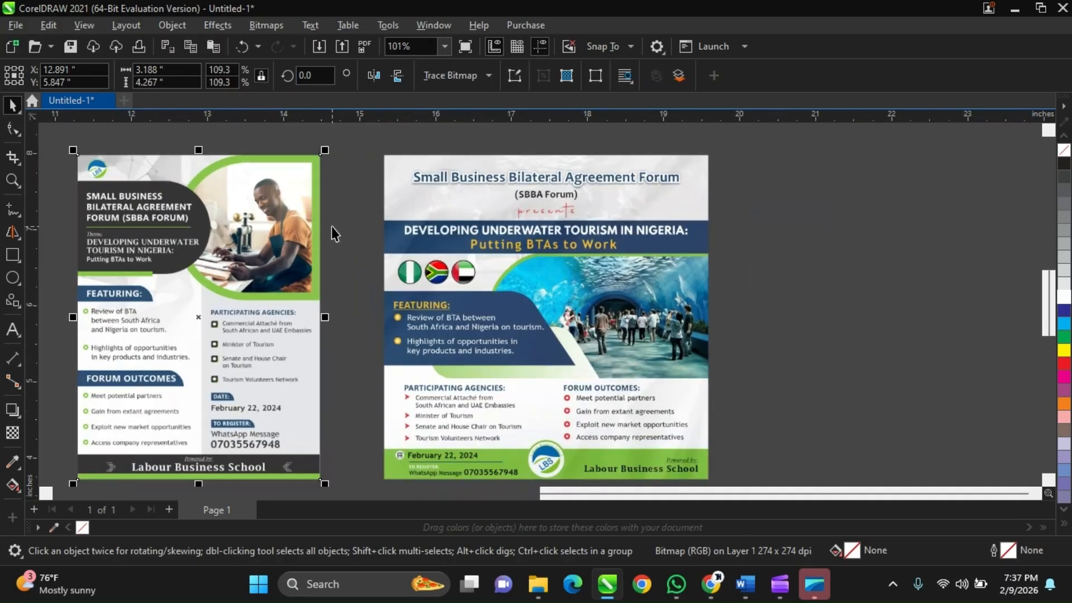
scroll(333, 233, down, 1)
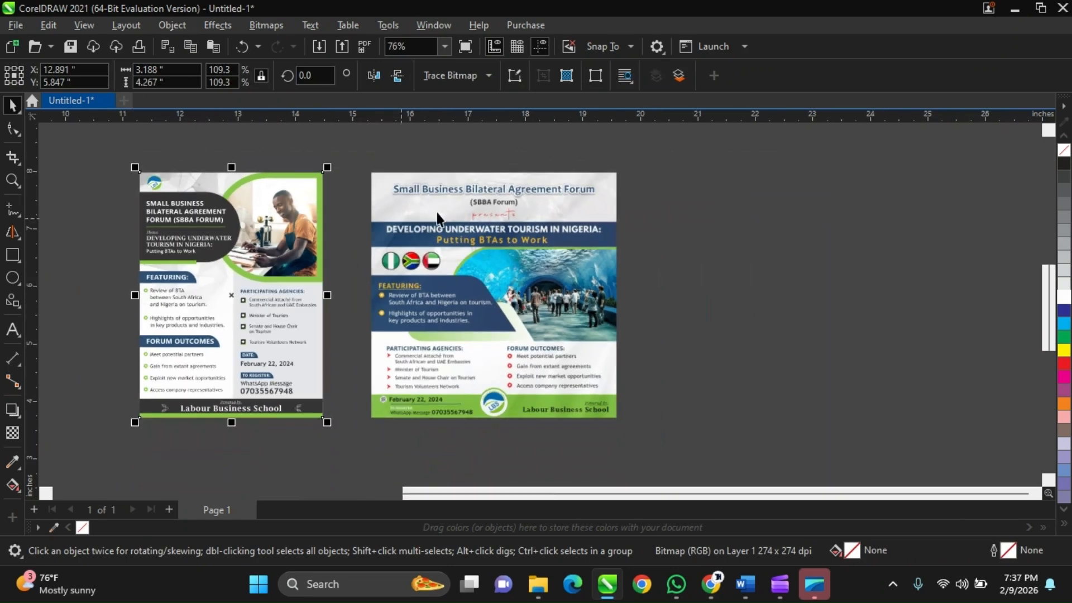
Examine the square flyer's title, theme banner and text sections up close against its whole layout.
click(400, 219)
scroll(382, 221, down, 1)
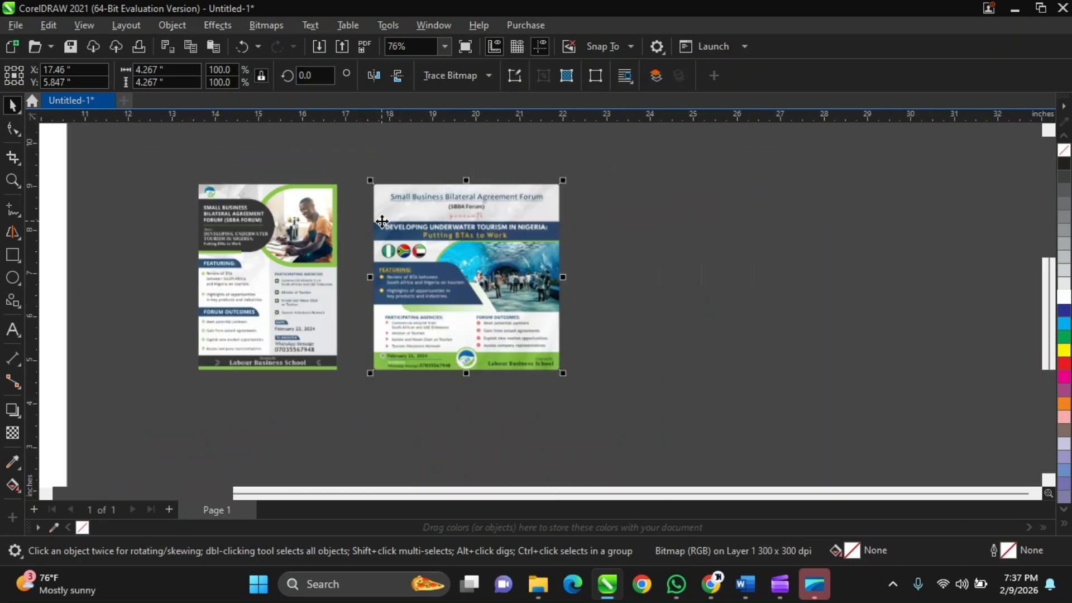
scroll(381, 221, up, 2)
scroll(407, 209, down, 1)
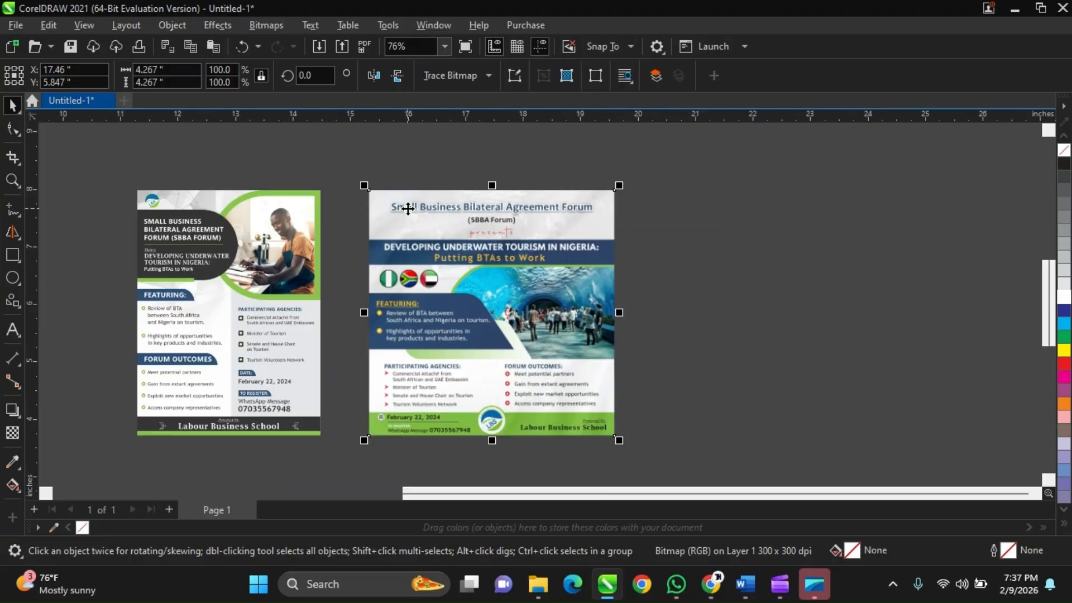
scroll(530, 286, up, 2)
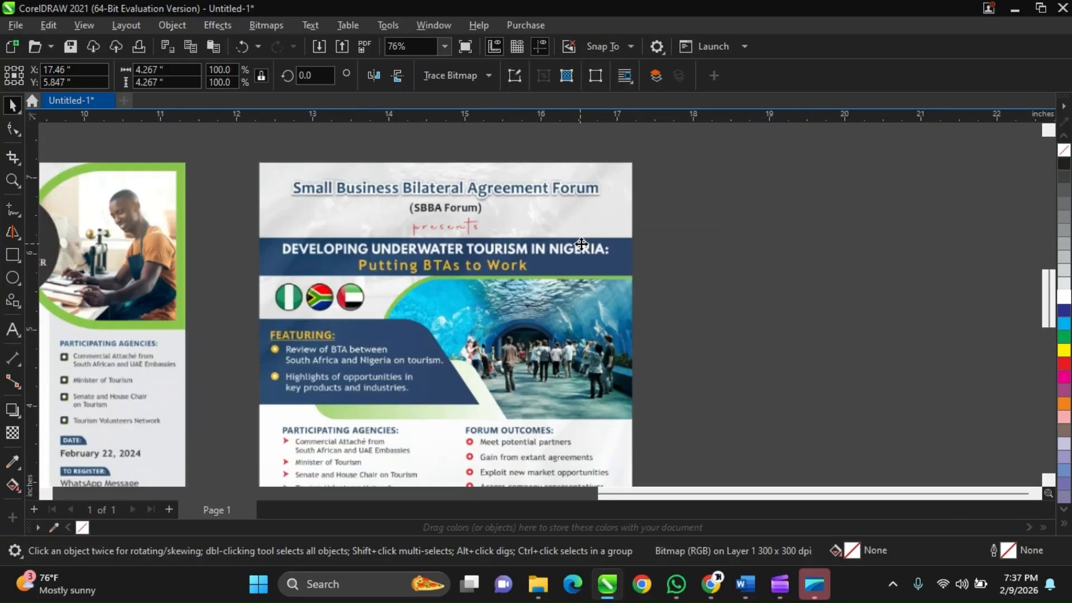
scroll(403, 287, down, 2)
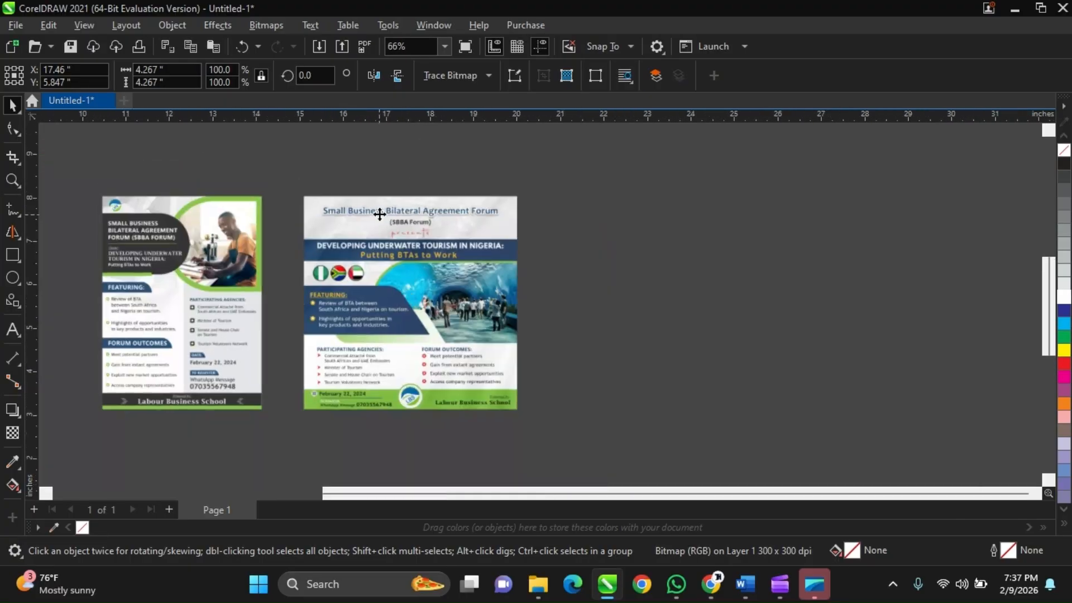
scroll(380, 215, up, 1)
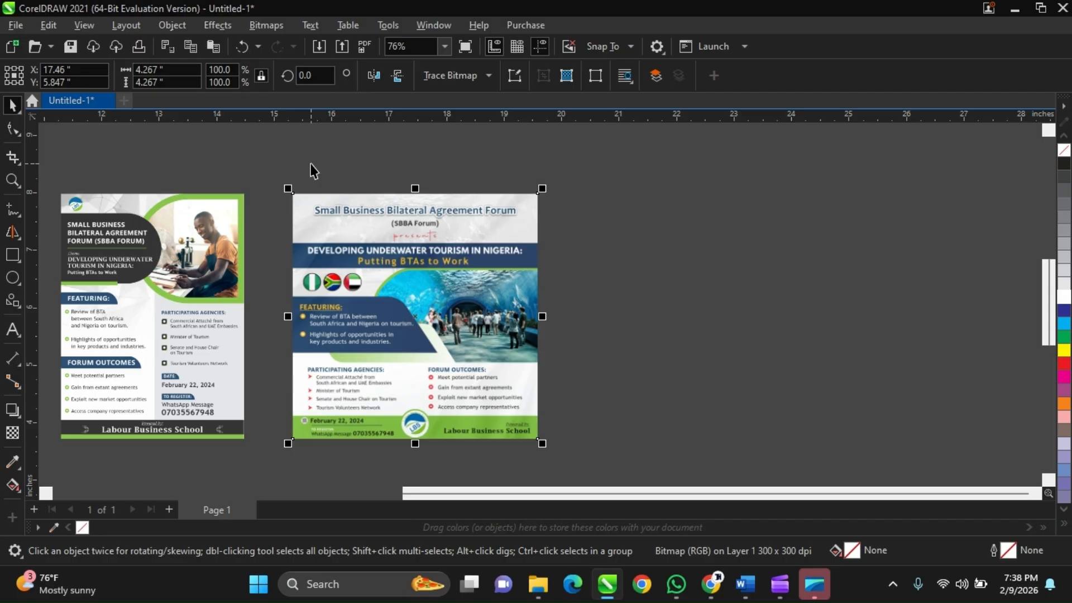
click(279, 184)
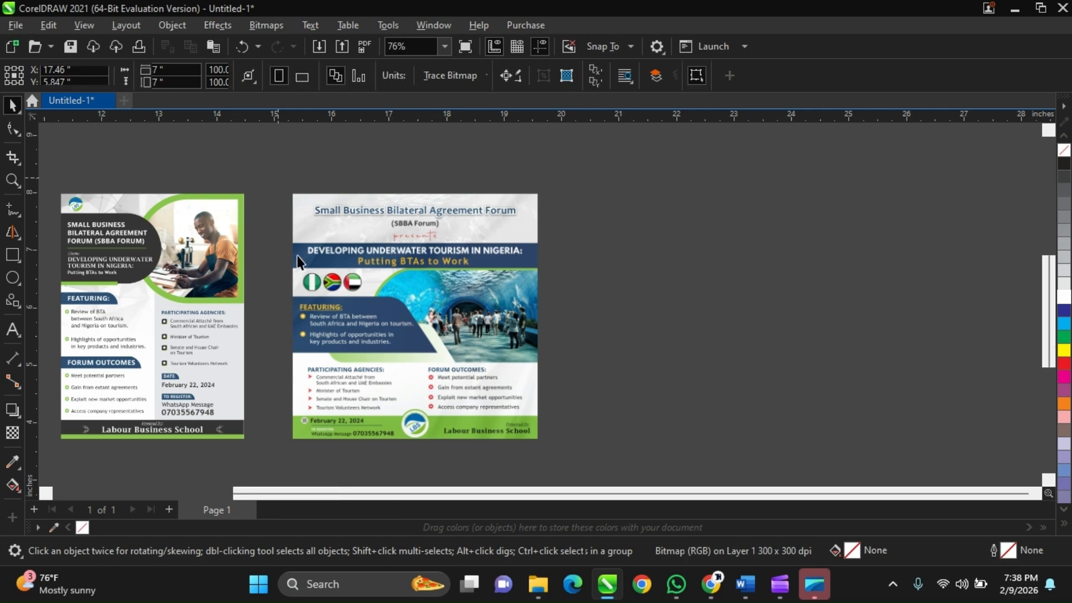
scroll(303, 272, up, 3)
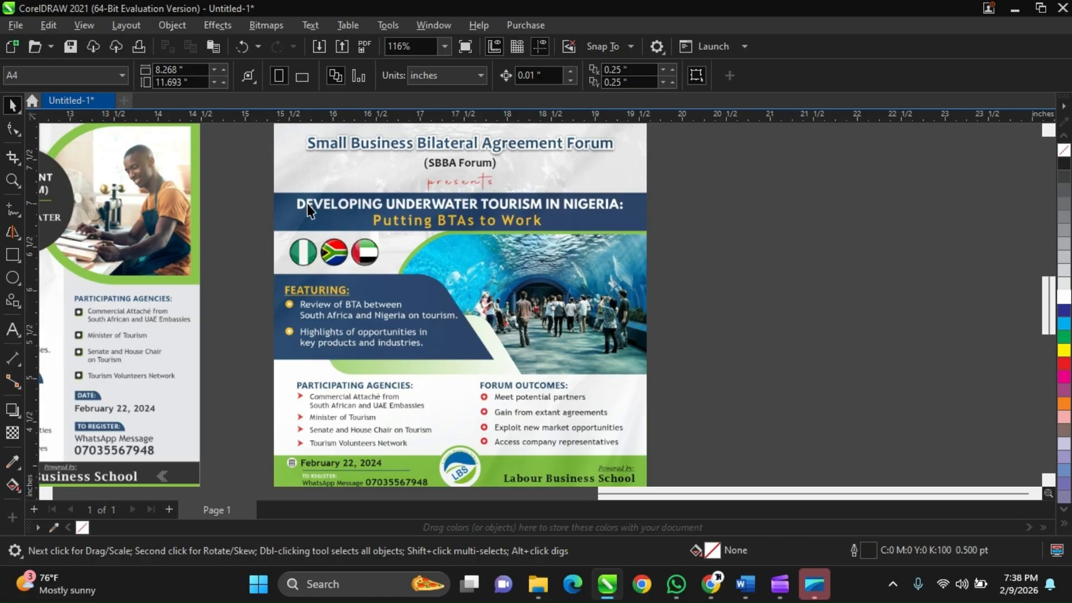
scroll(307, 203, down, 1)
Check the participants in the Google Meet window, then return to the flyers in CorelDRAW.
mouse_move(711, 584)
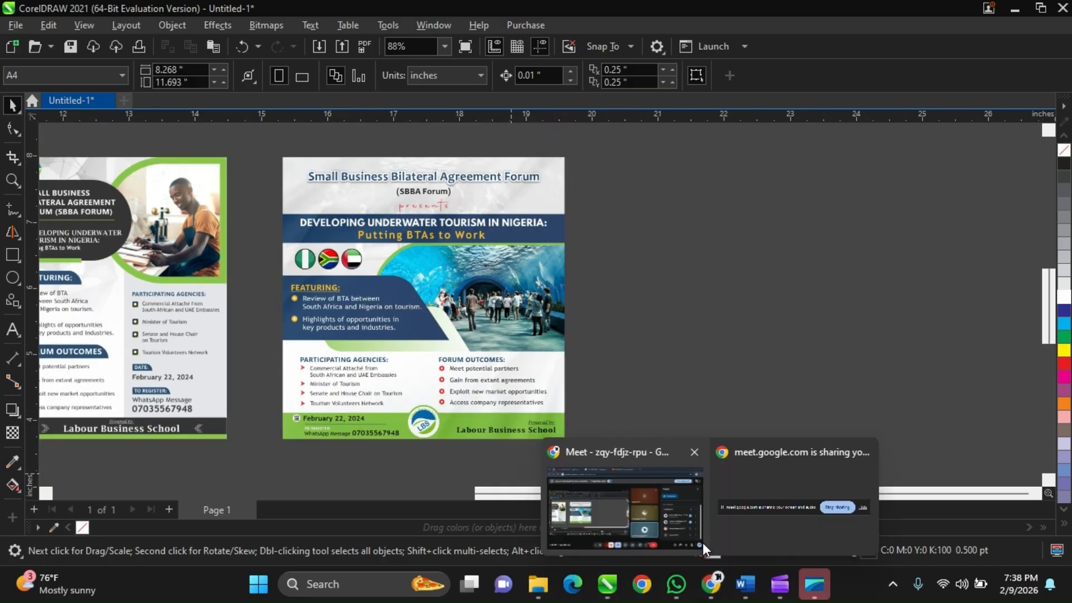
click(699, 542)
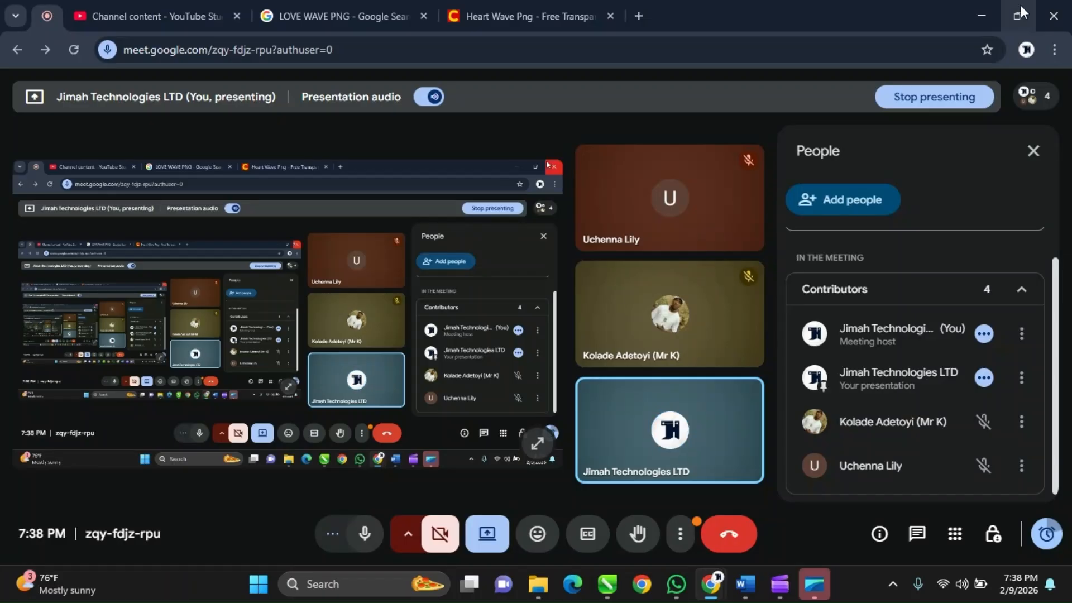
click(981, 16)
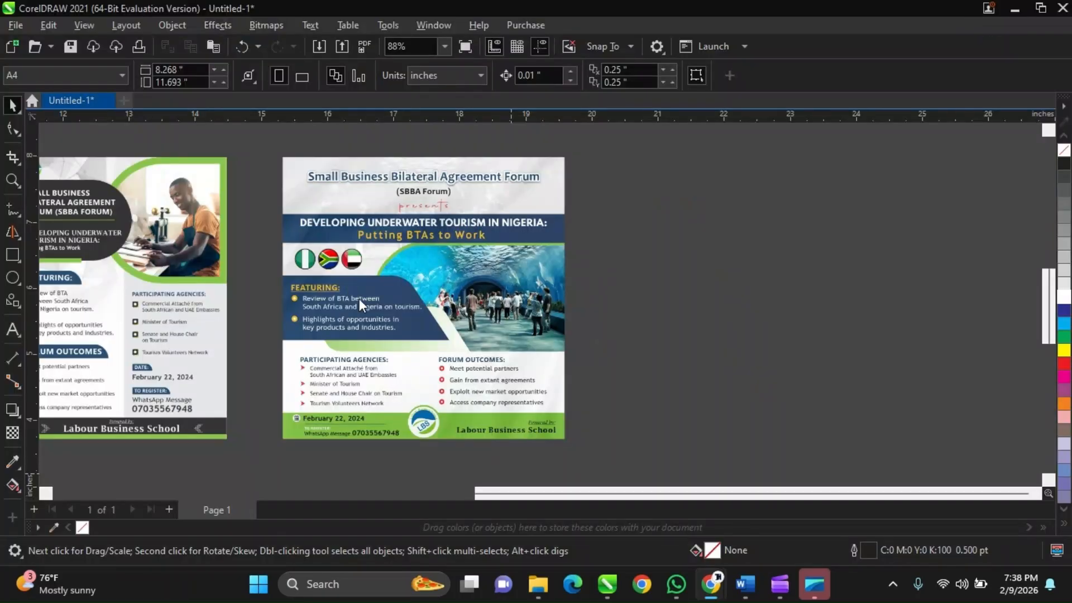
scroll(359, 300, up, 1)
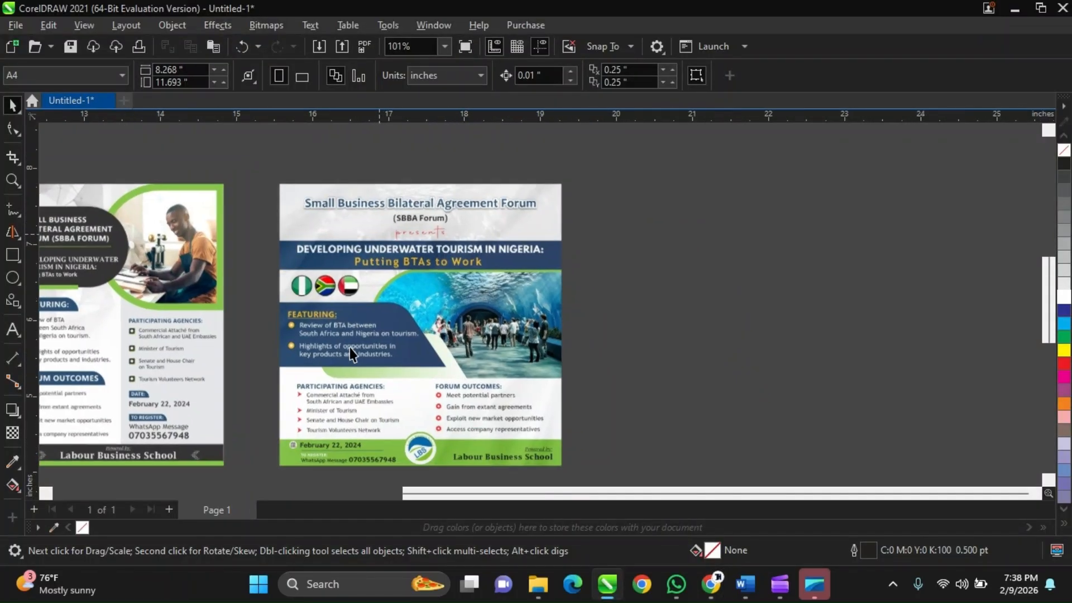
Delete the square flyer, keeping only the portrait flyer beside the page.
scroll(619, 334, down, 3)
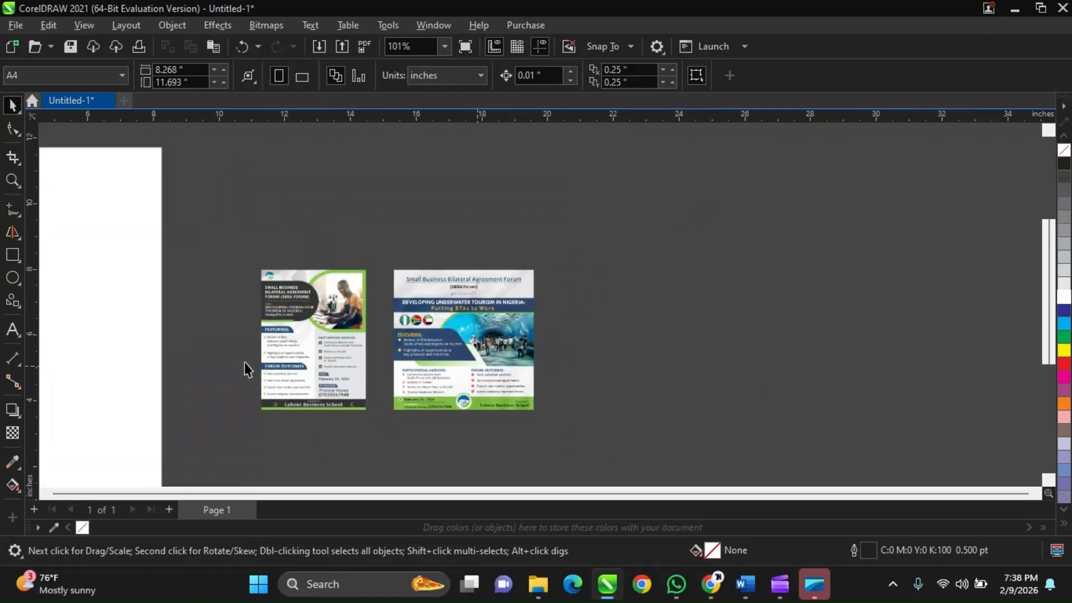
scroll(305, 313, up, 1)
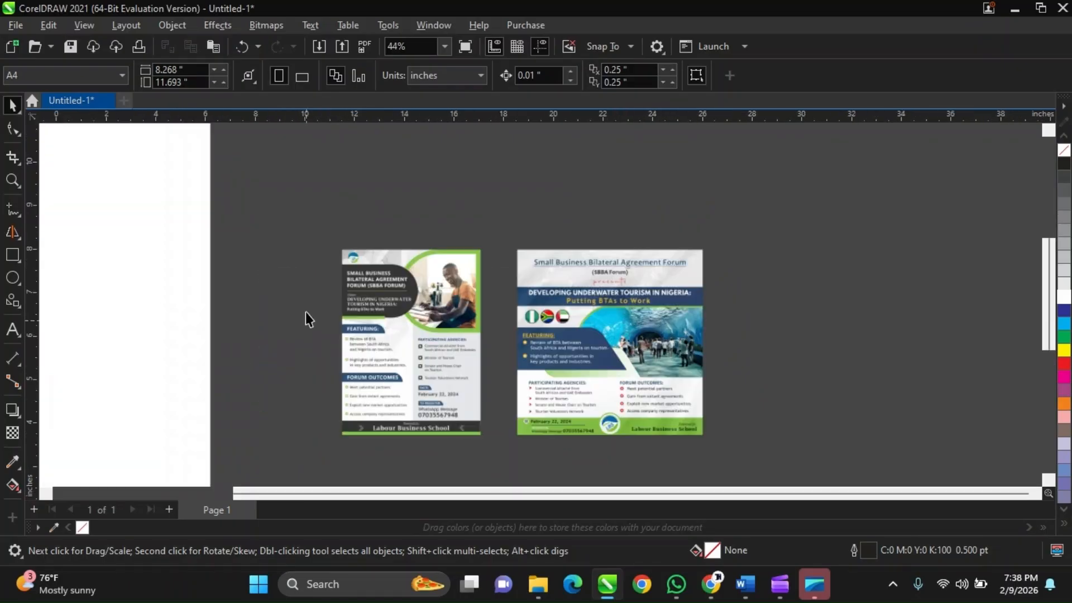
click(607, 324)
key(Delete)
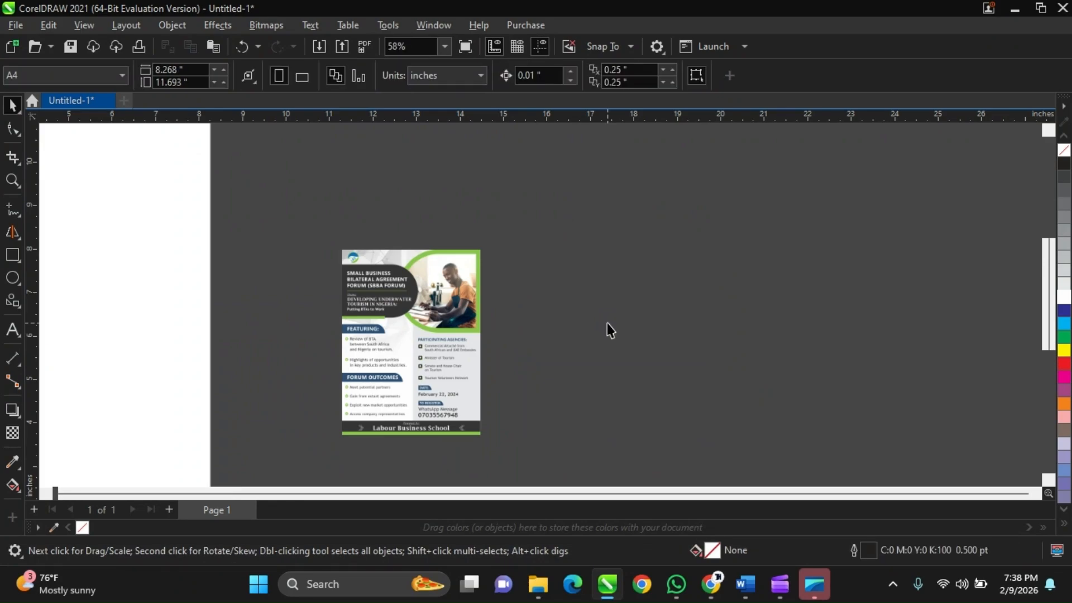
Switch to the Google Meet window, mute the microphone during the pause and unmute it again.
mouse_move(691, 584)
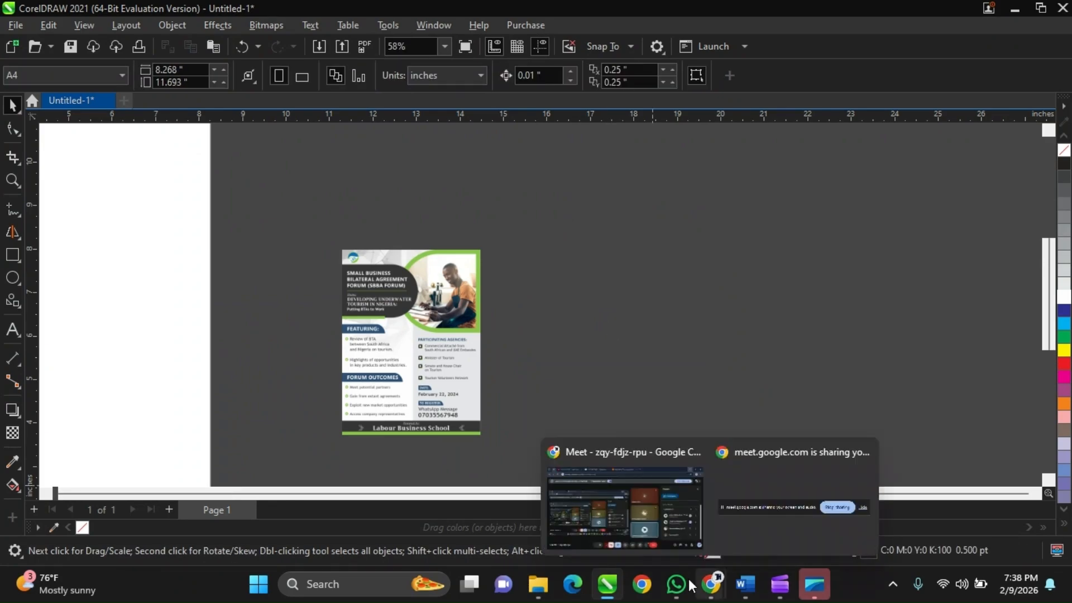
click(668, 495)
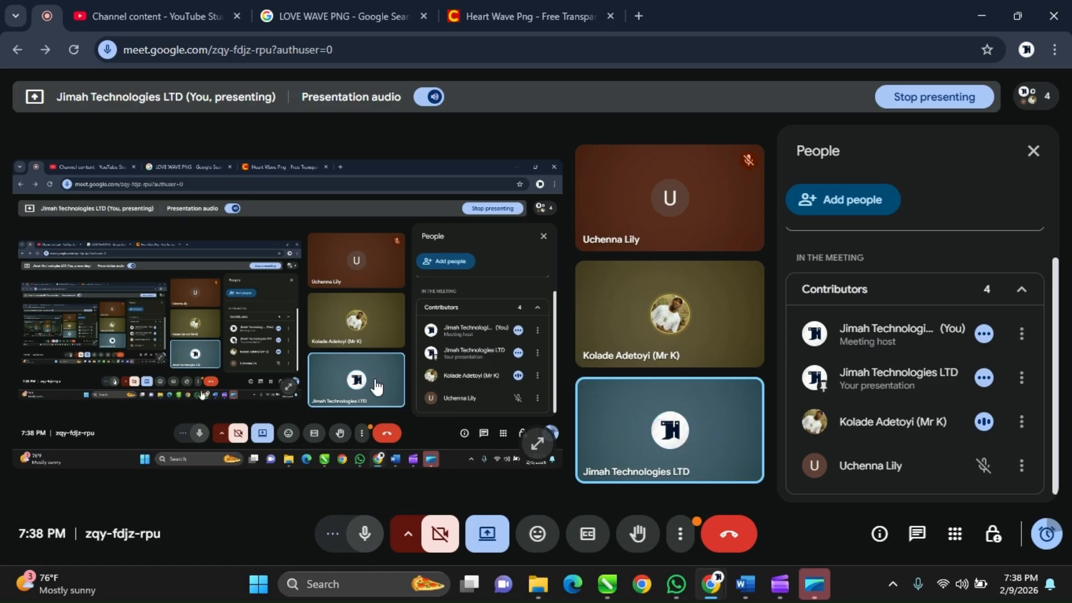
key(ctrl+d)
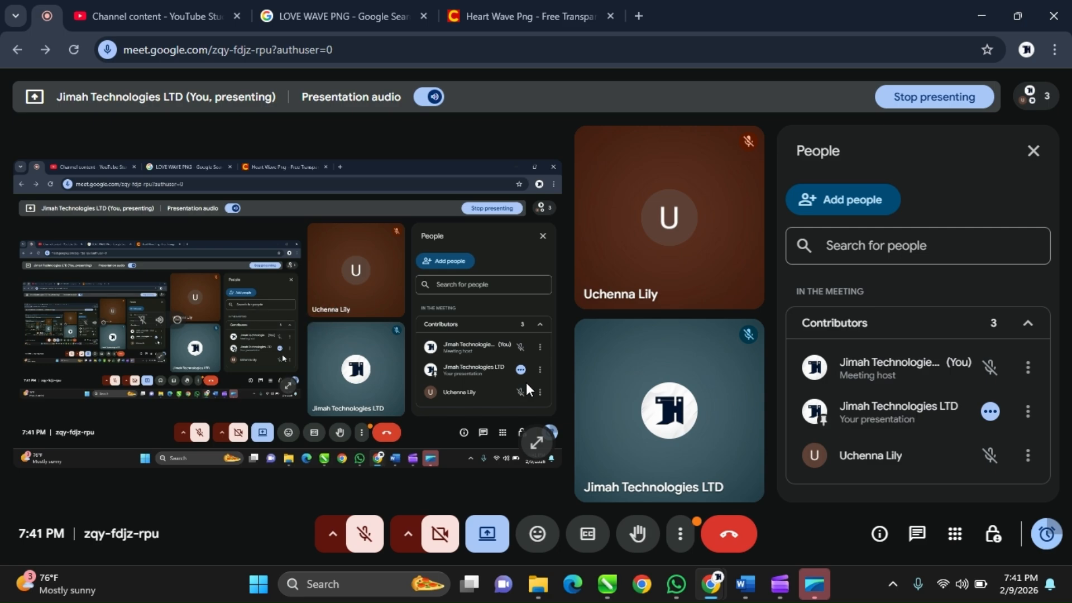
click(368, 540)
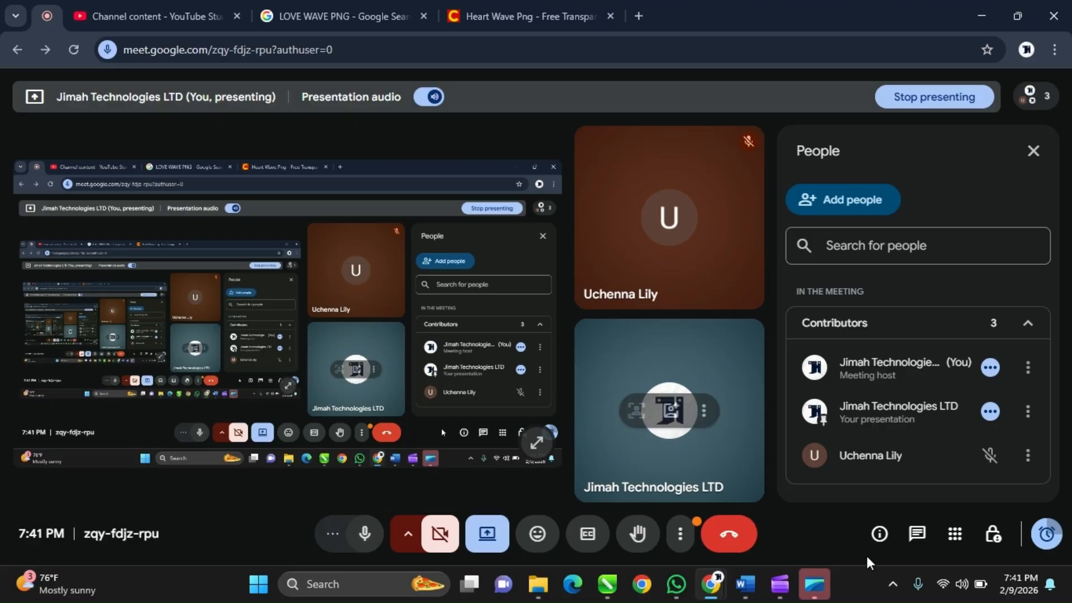
Raise the display brightness slightly above its minimum in the system settings and return to CorelDRAW.
click(956, 584)
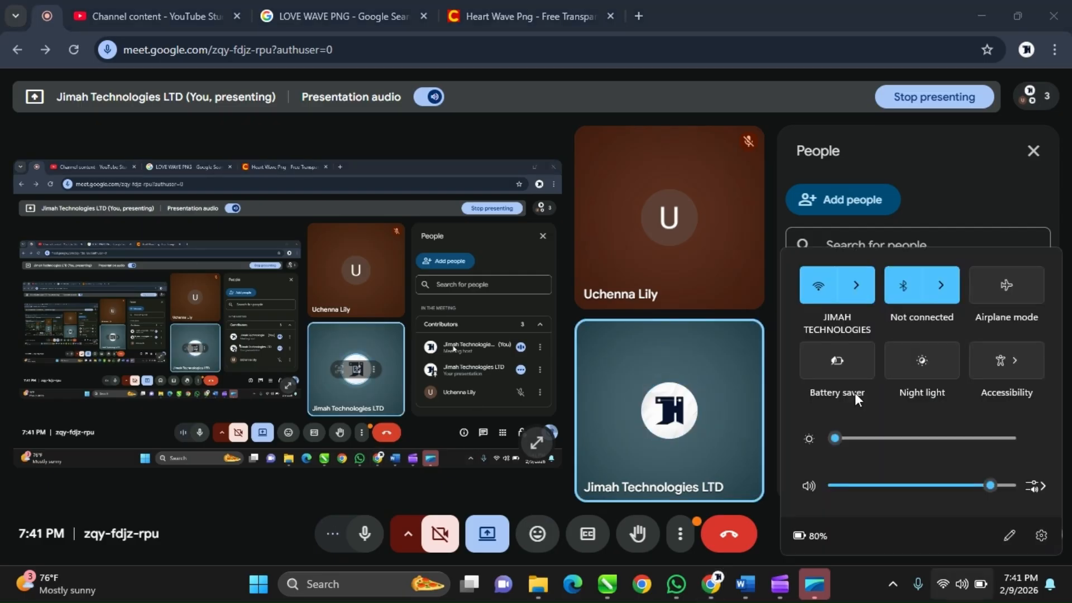
click(875, 438)
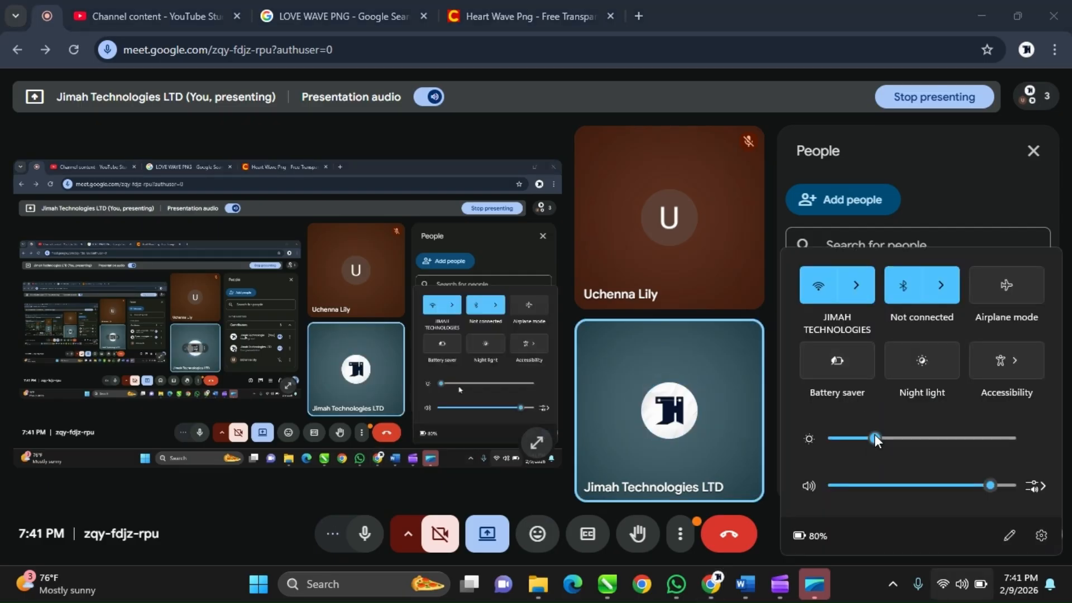
drag(875, 437, 858, 437)
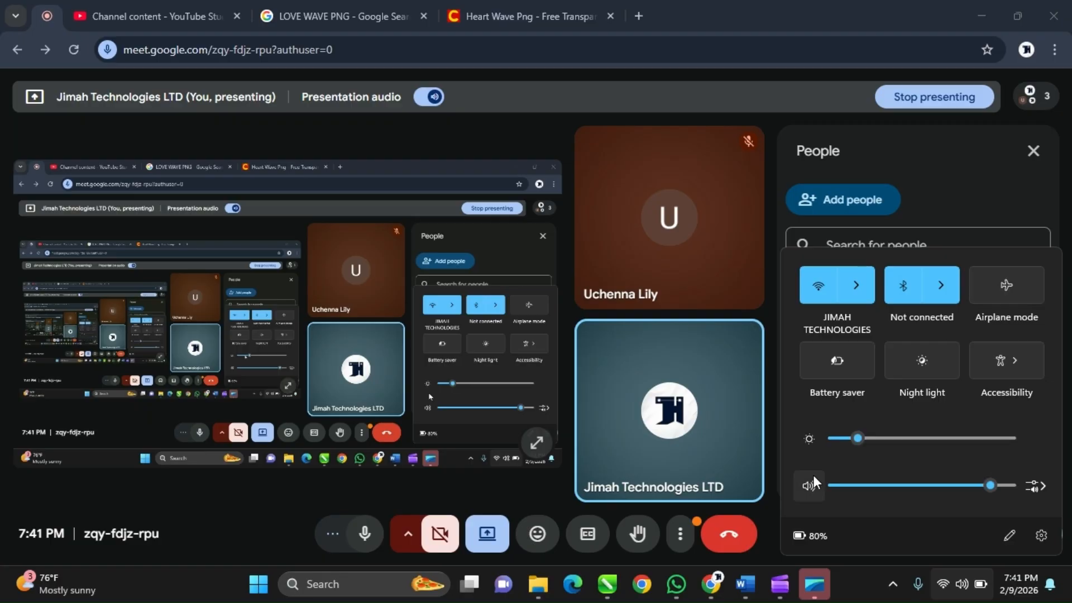
click(761, 506)
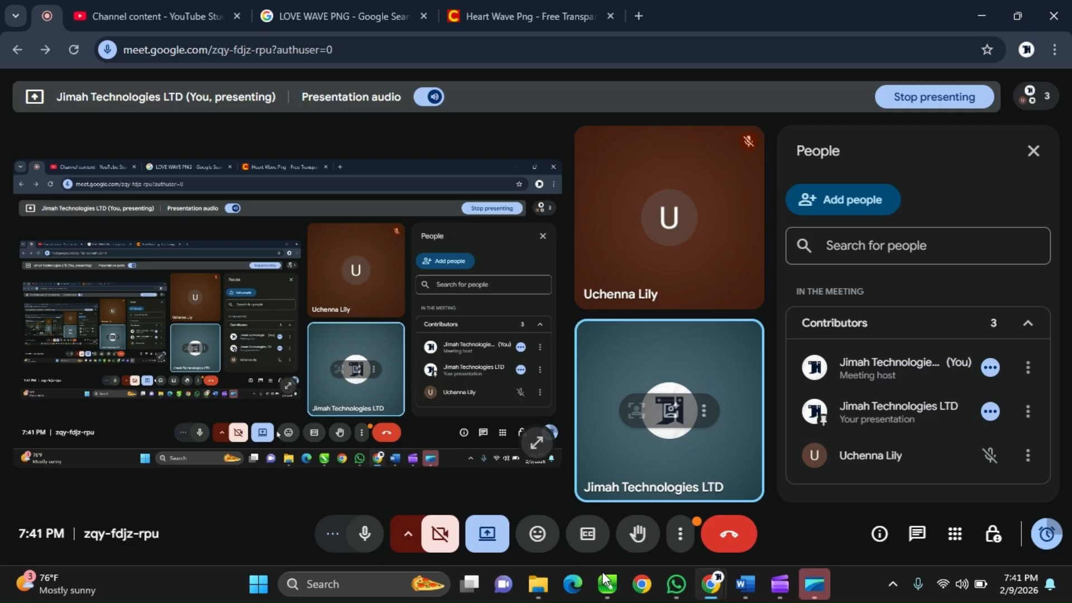
mouse_move(606, 581)
click(609, 530)
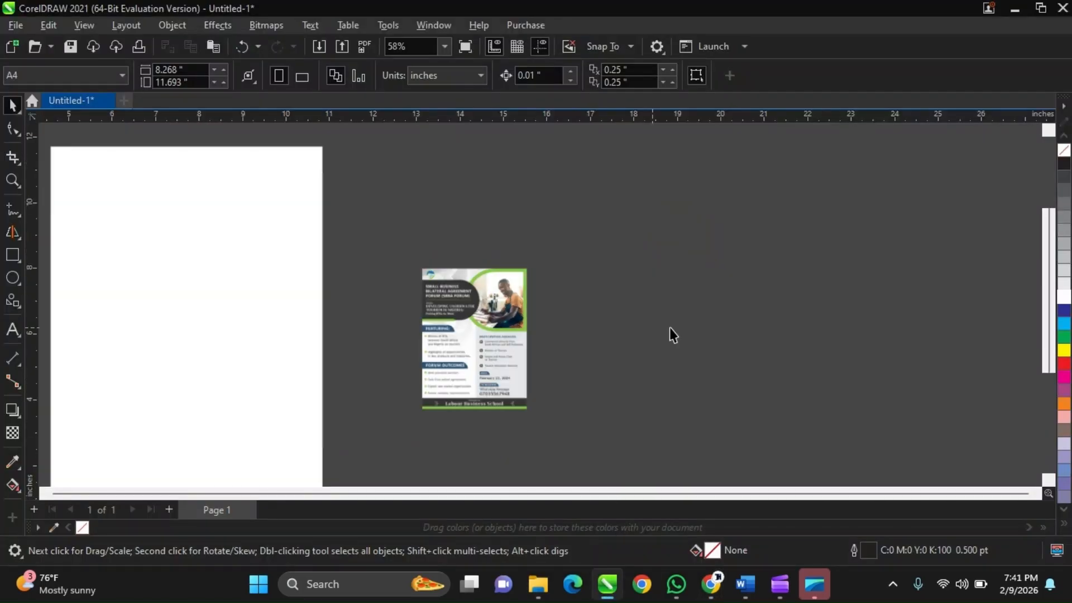
Select the portrait flyer and examine its size against the blank A4 page.
scroll(669, 327, down, 2)
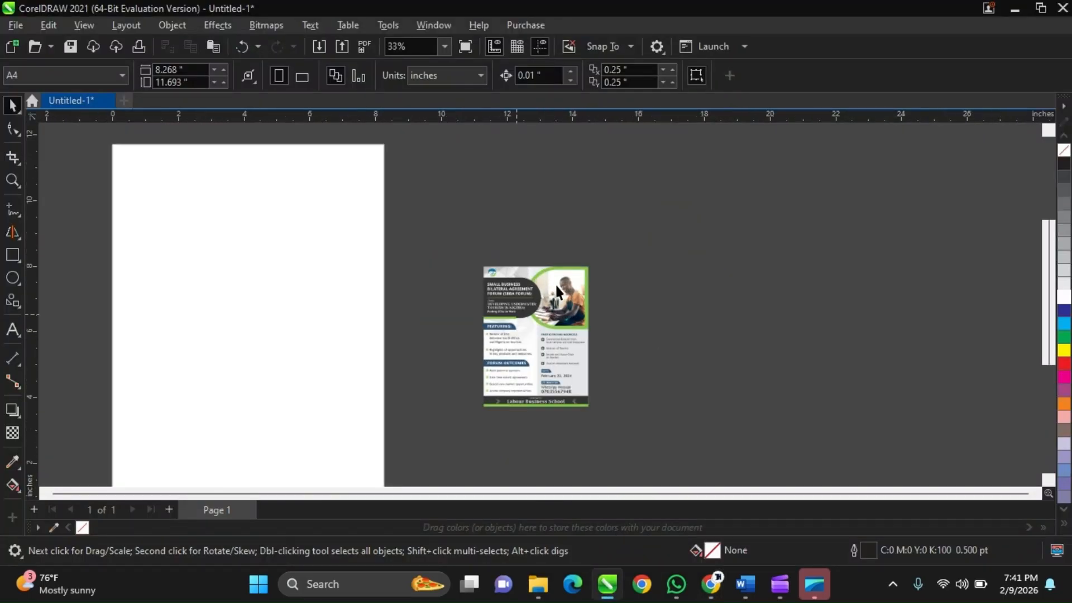
scroll(558, 287, up, 1)
click(561, 290)
scroll(568, 288, down, 1)
scroll(491, 326, down, 1)
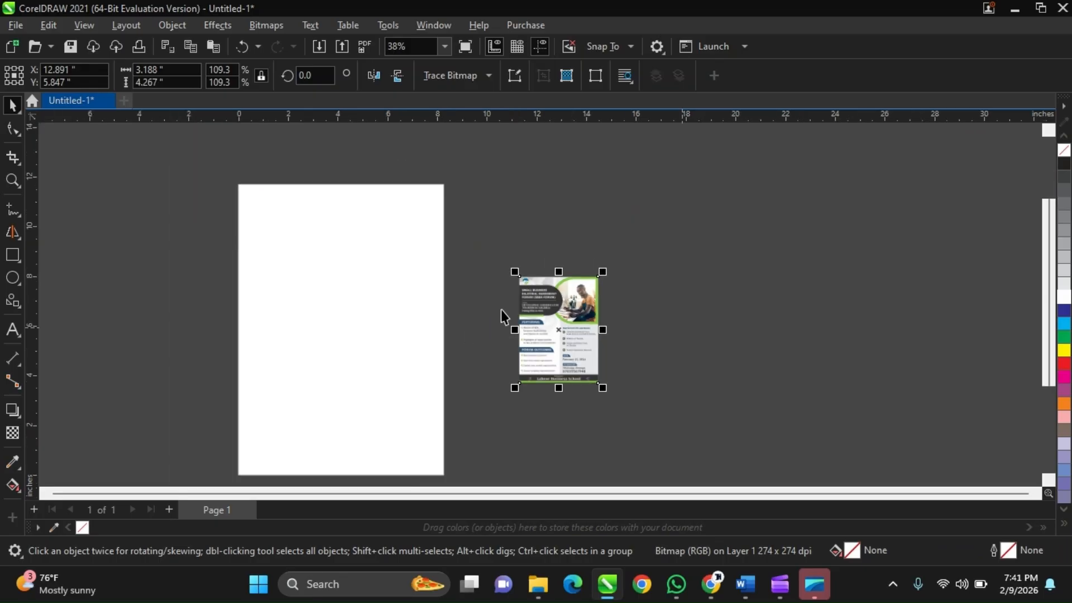
scroll(504, 296, up, 2)
scroll(604, 260, up, 1)
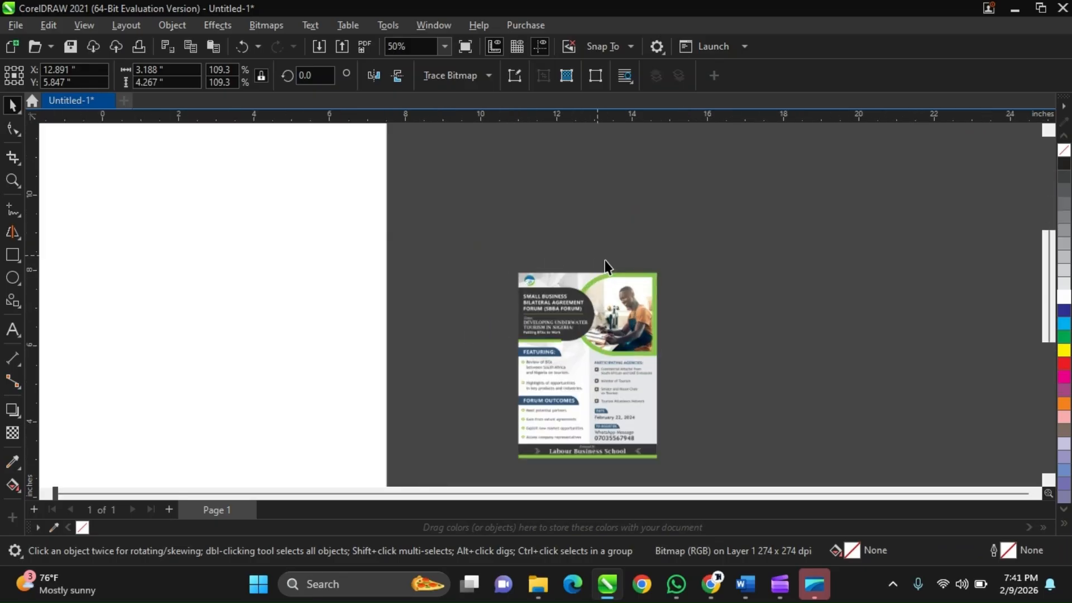
Check who is attending in the Google Meet window, then minimize it to return to CorelDRAW.
mouse_move(717, 585)
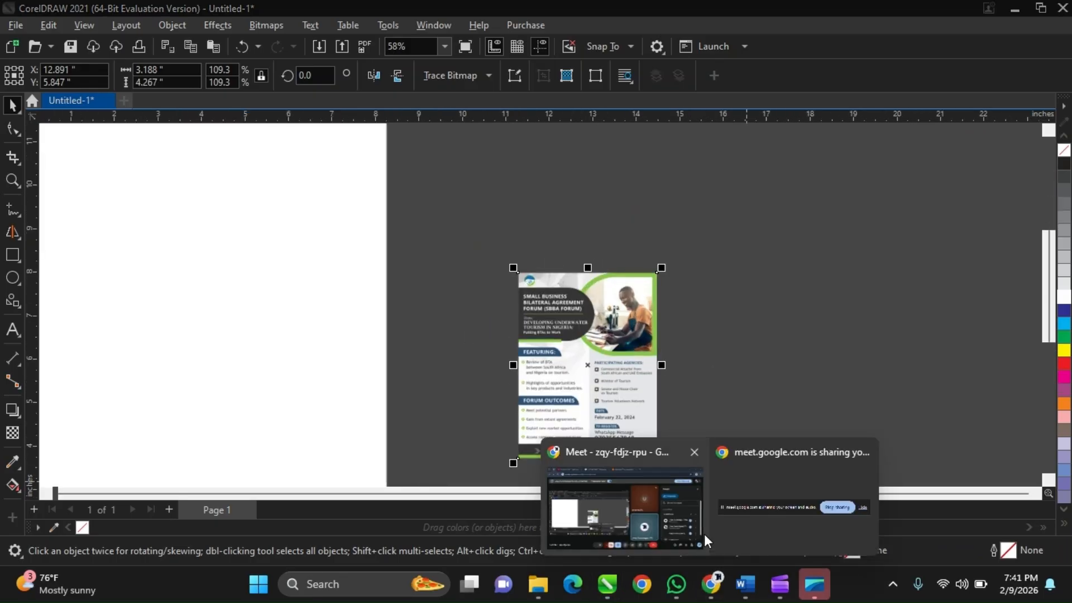
click(689, 511)
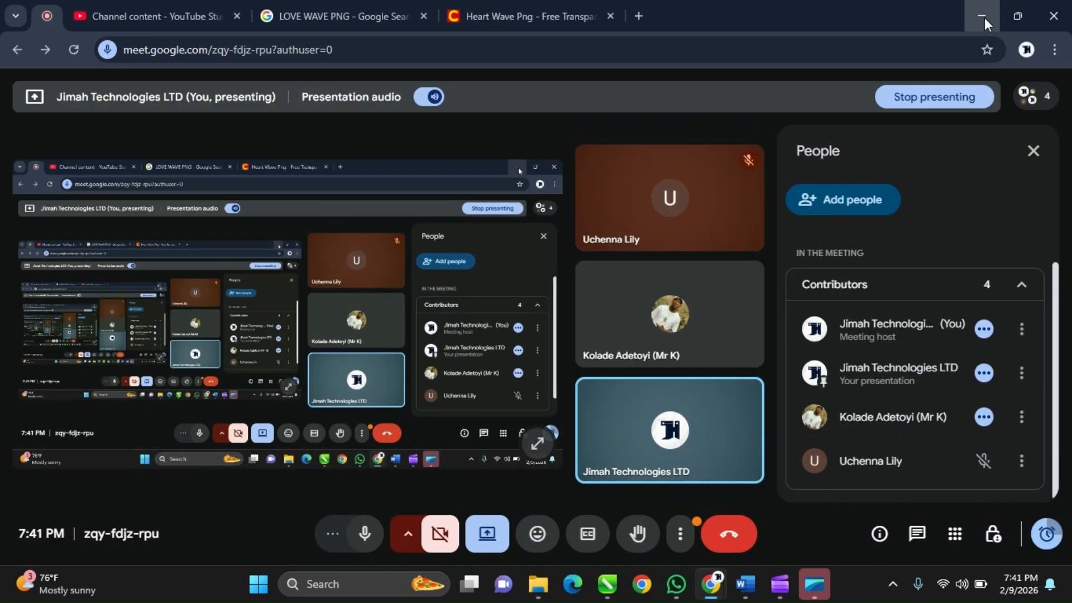
click(982, 17)
Enlarge the portrait flyer proportionally to about 6.641 × 8.888 inches and place its centre at about X 13.129, Y 6.133 inches.
scroll(748, 335, down, 3)
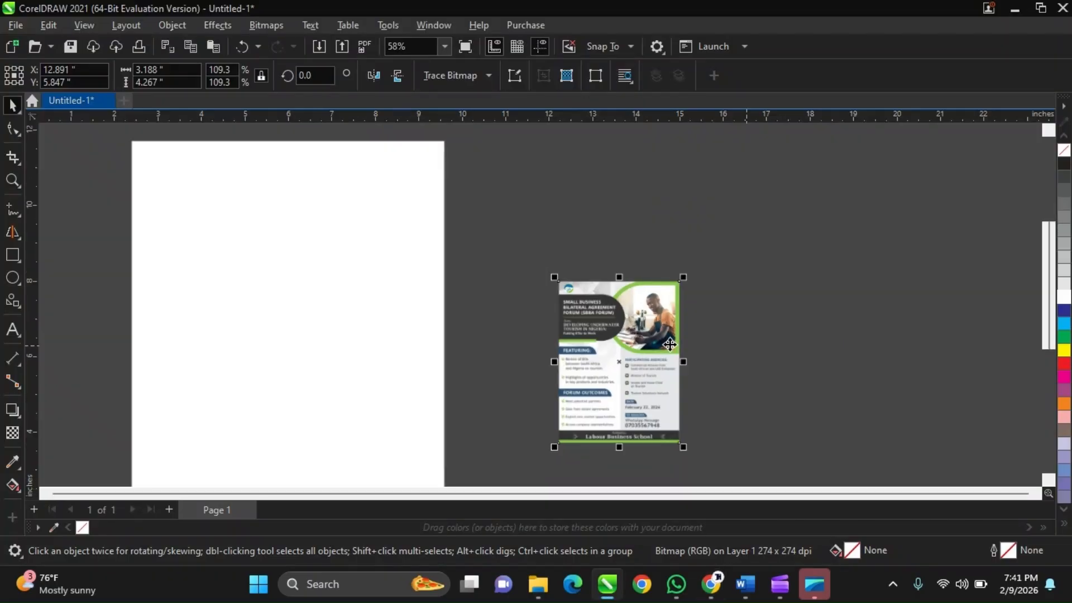
drag(682, 277, 661, 240)
scroll(626, 247, down, 1)
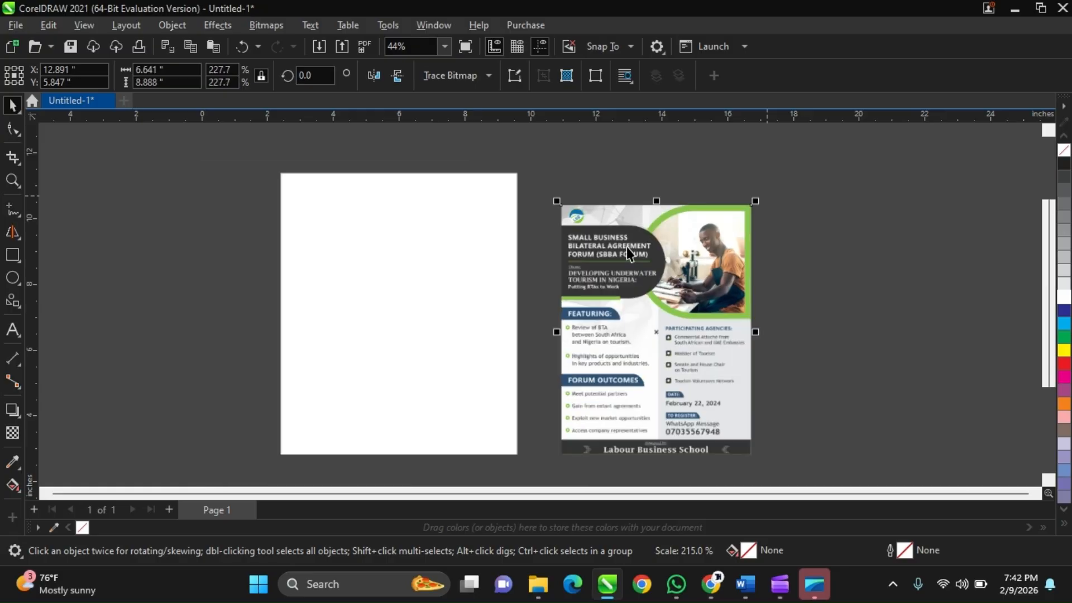
scroll(626, 246, down, 2)
scroll(601, 279, up, 2)
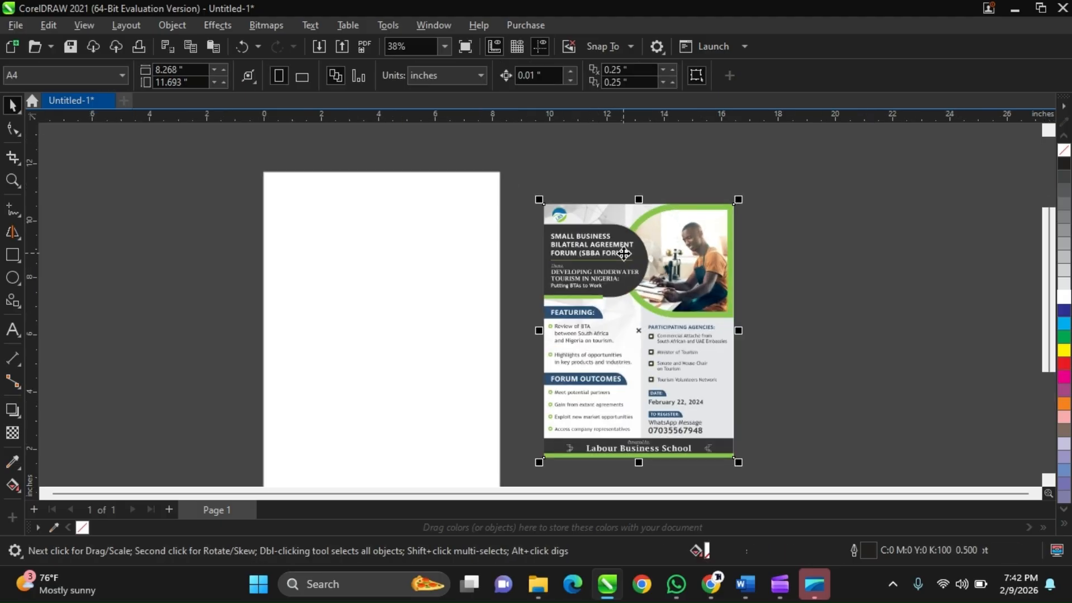
scroll(624, 254, down, 1)
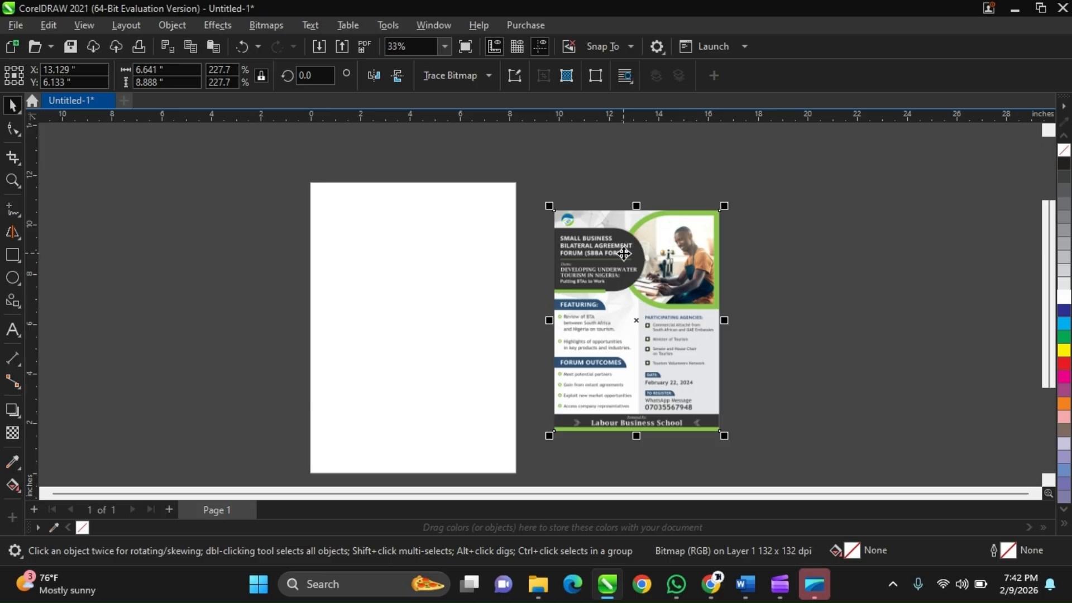
Change the page size to the A5 preset in portrait and set the document units to inches.
click(241, 253)
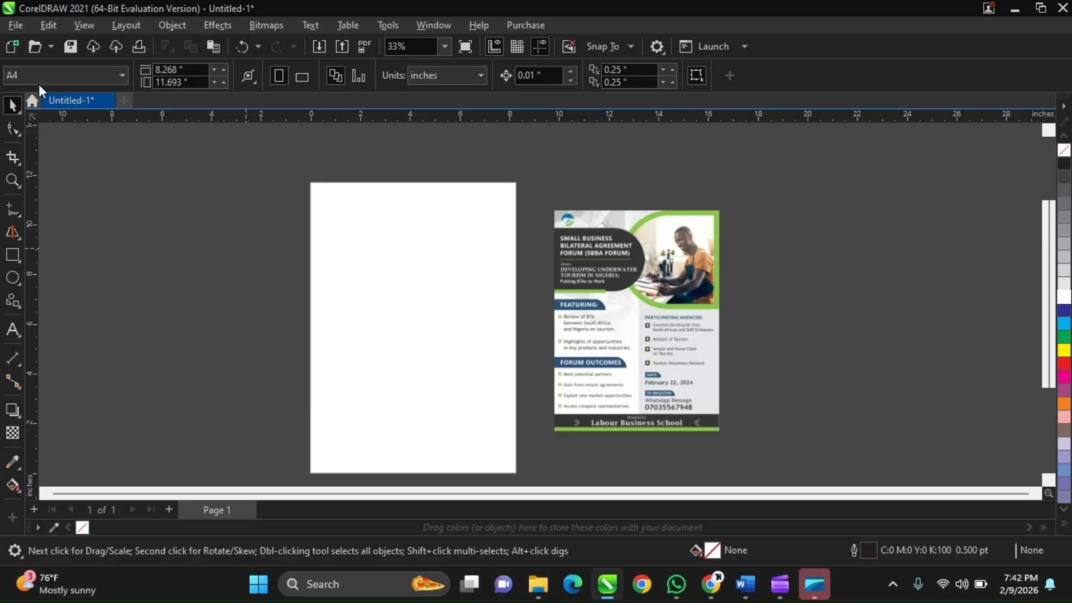
click(101, 77)
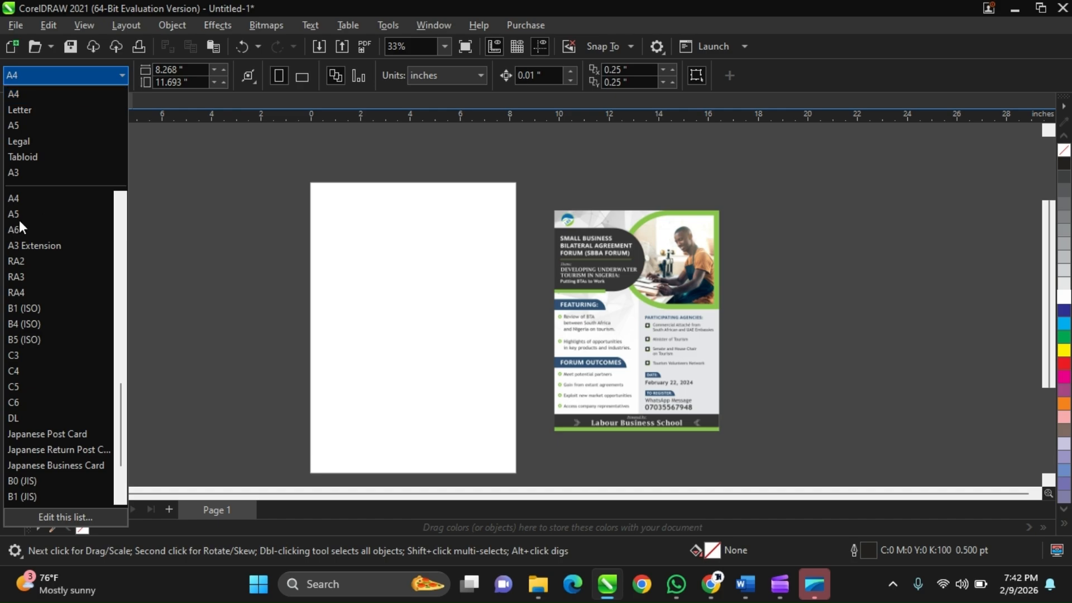
scroll(18, 222, up, 1)
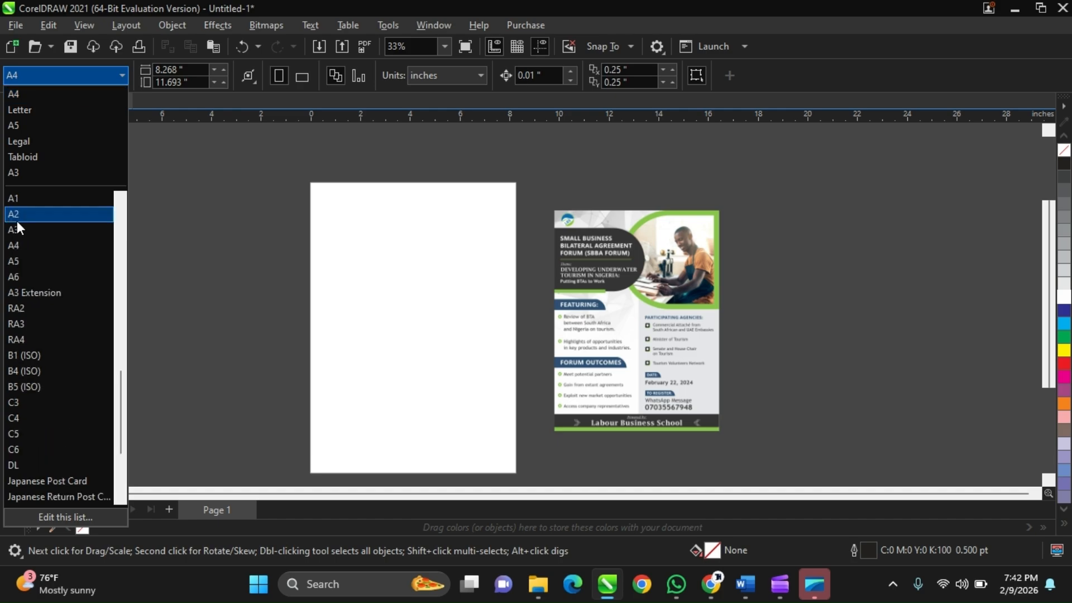
click(12, 261)
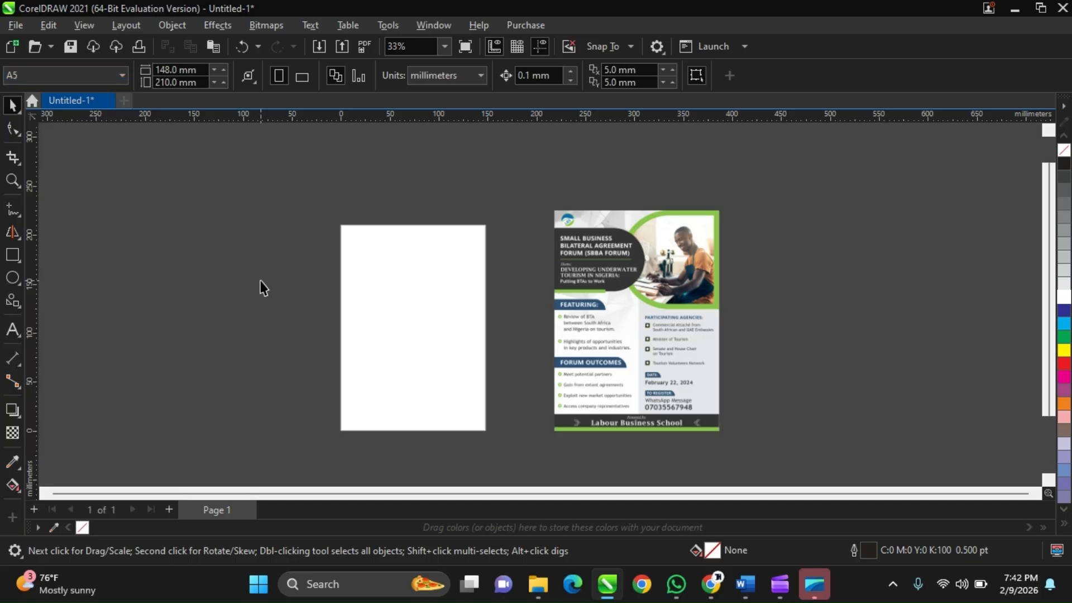
scroll(263, 288, up, 2)
scroll(364, 283, down, 1)
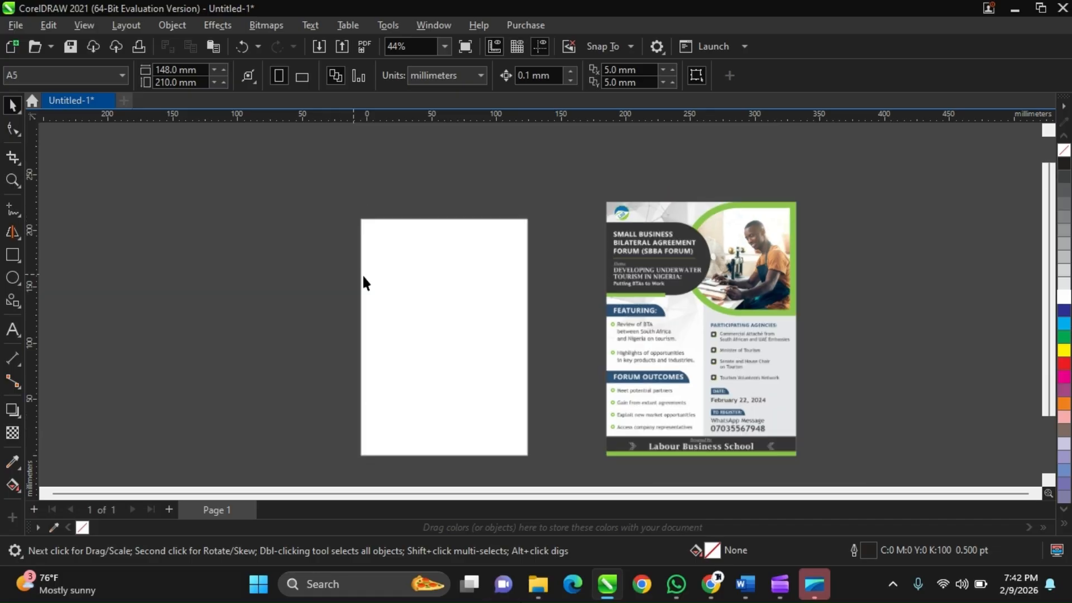
scroll(400, 284, down, 1)
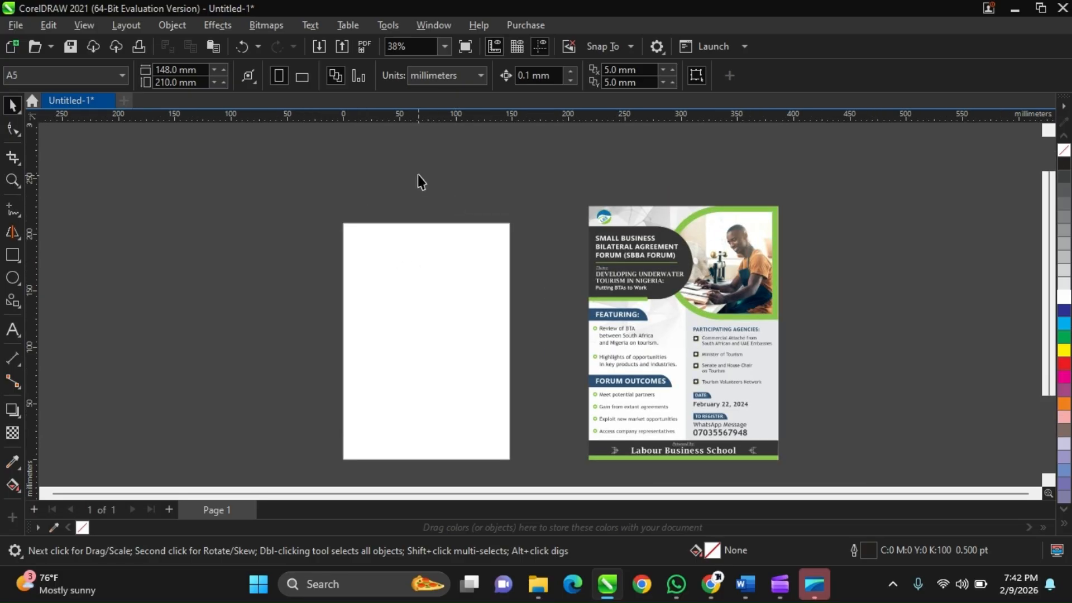
click(480, 76)
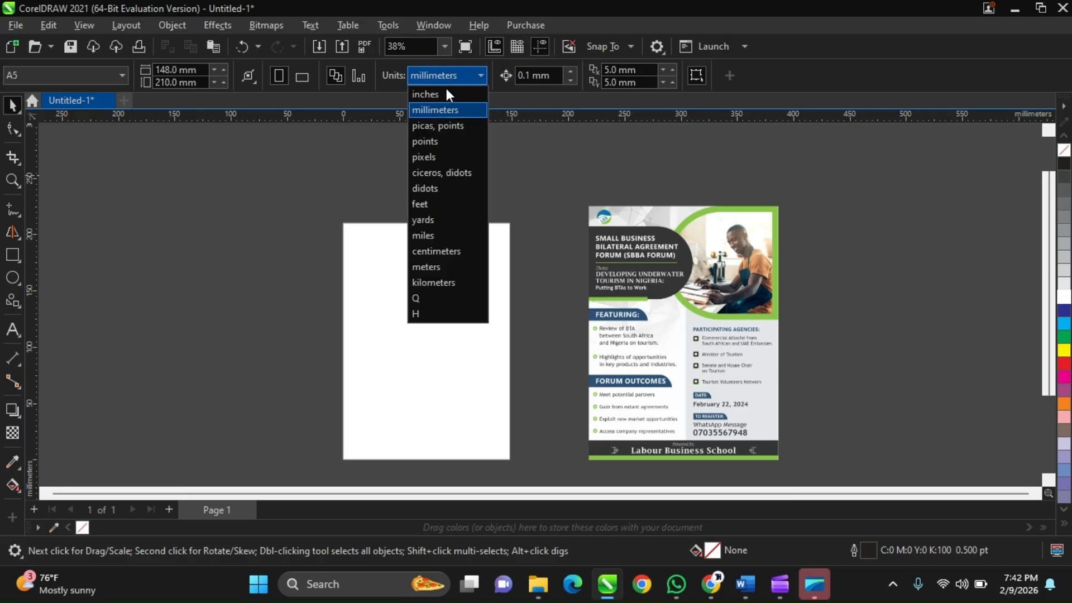
click(443, 99)
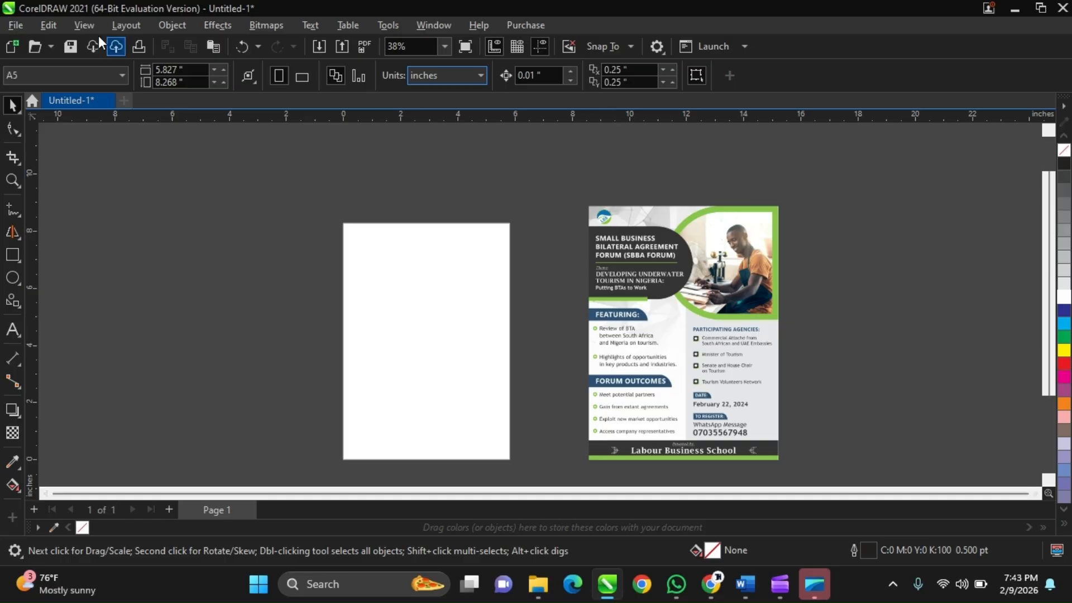
Add a rectangle covering the whole A5 page, then deselect it.
double_click(5, 258)
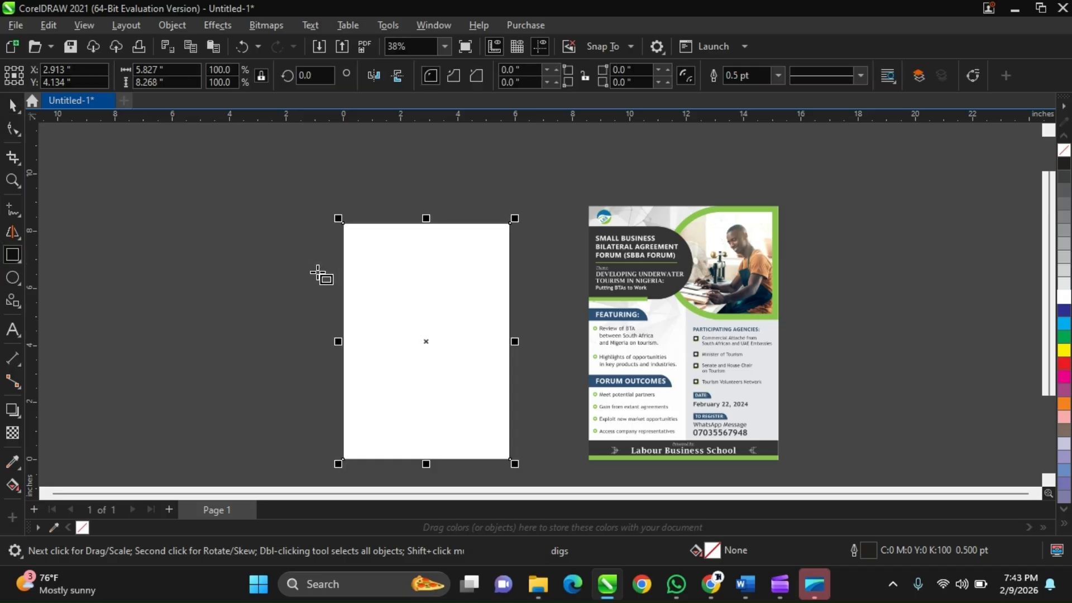
key(space)
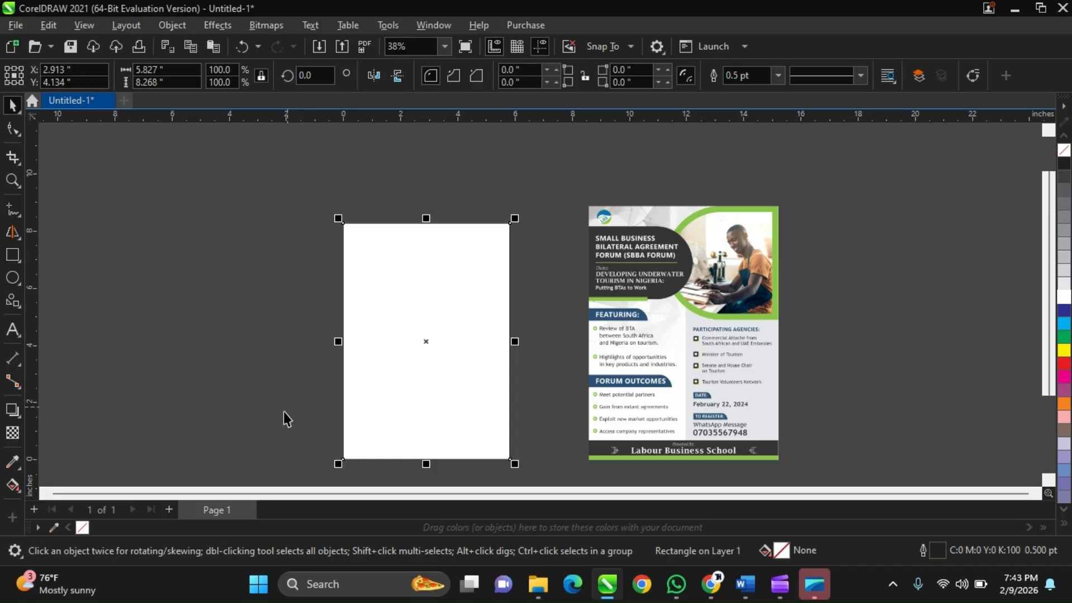
click(190, 367)
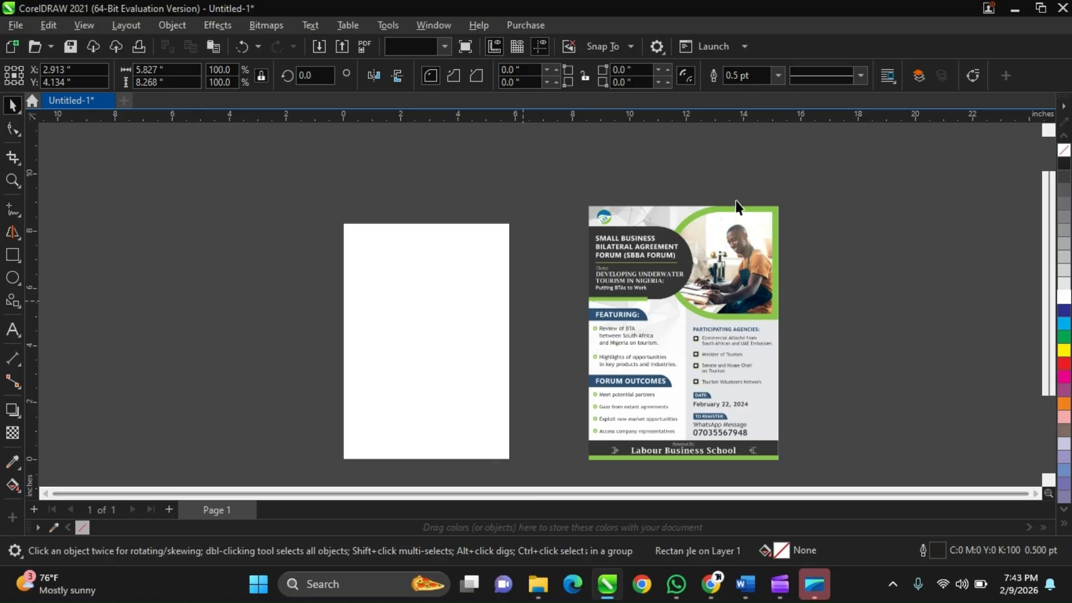
Examine the reference flyer's layout from the header and photo down to the footer bar, comparing it with the blank A5 page.
scroll(713, 233, up, 4)
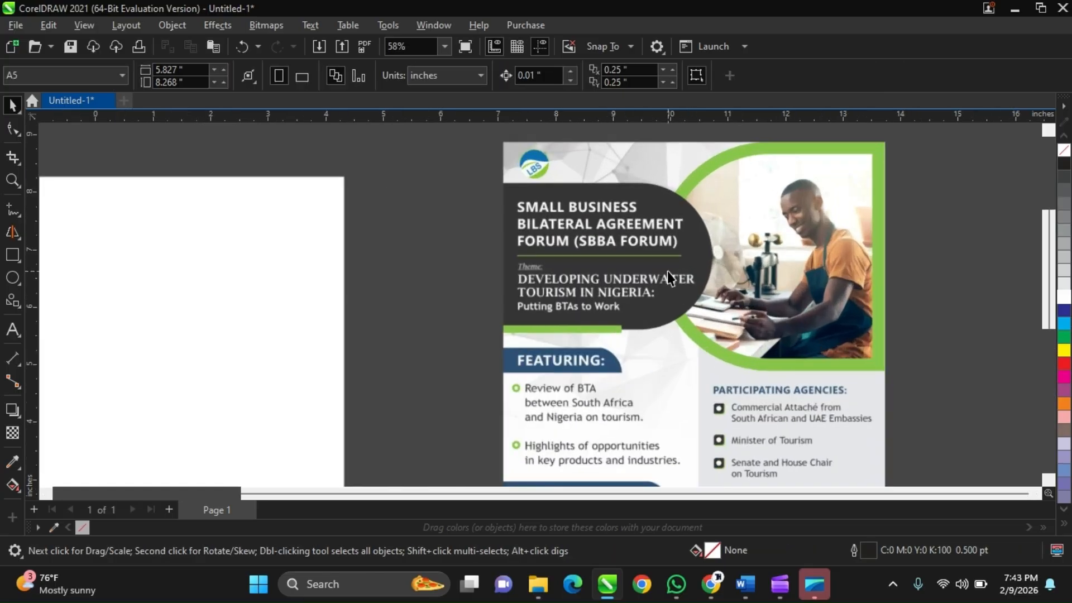
scroll(668, 271, down, 3)
scroll(668, 270, up, 2)
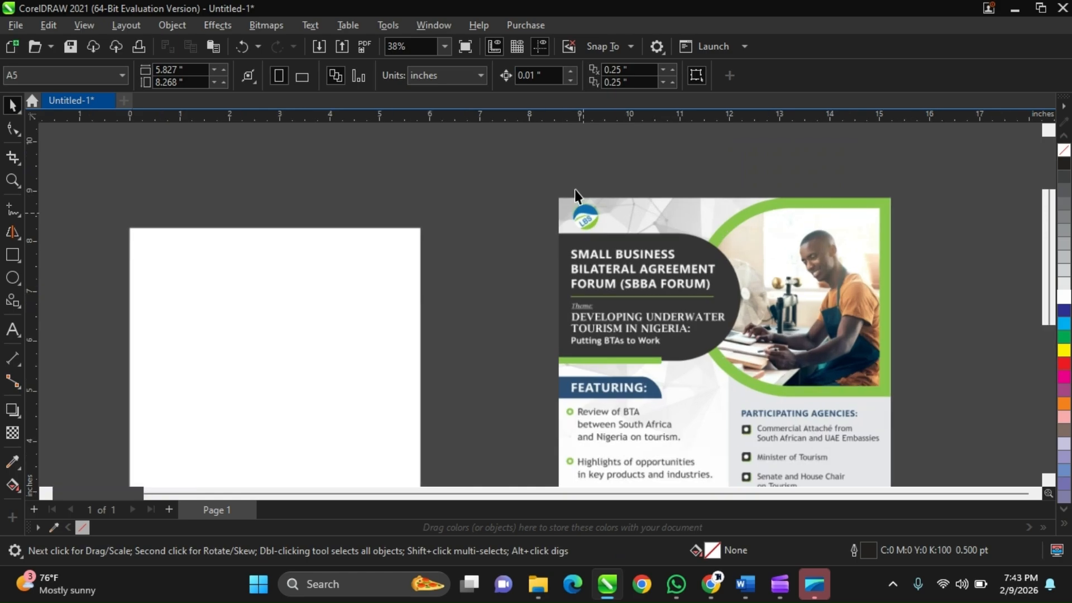
scroll(575, 189, up, 3)
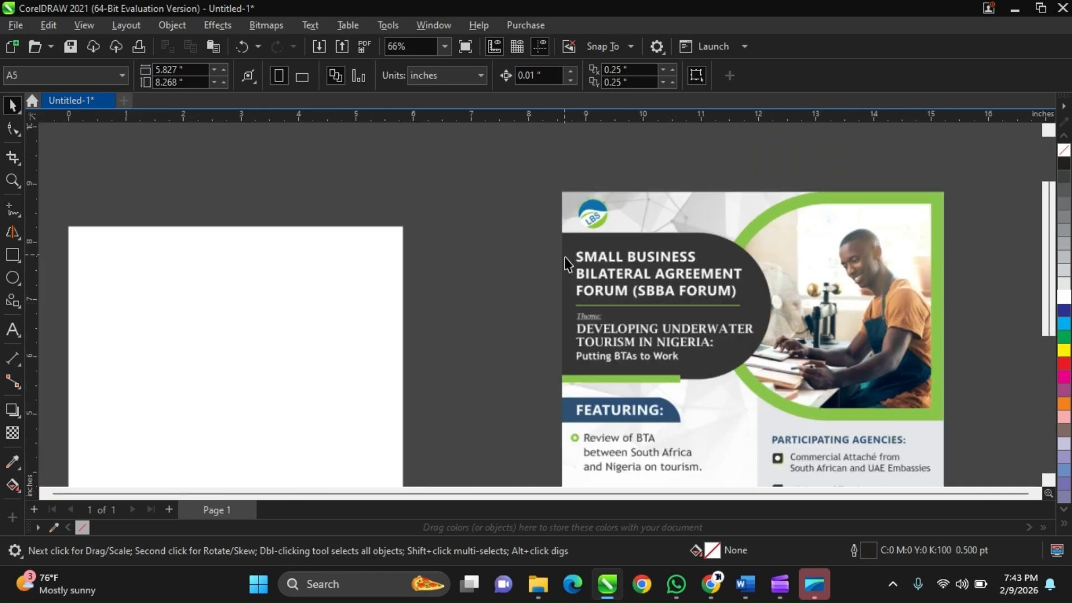
scroll(564, 257, down, 1)
scroll(490, 214, down, 1)
scroll(490, 214, down, 1)
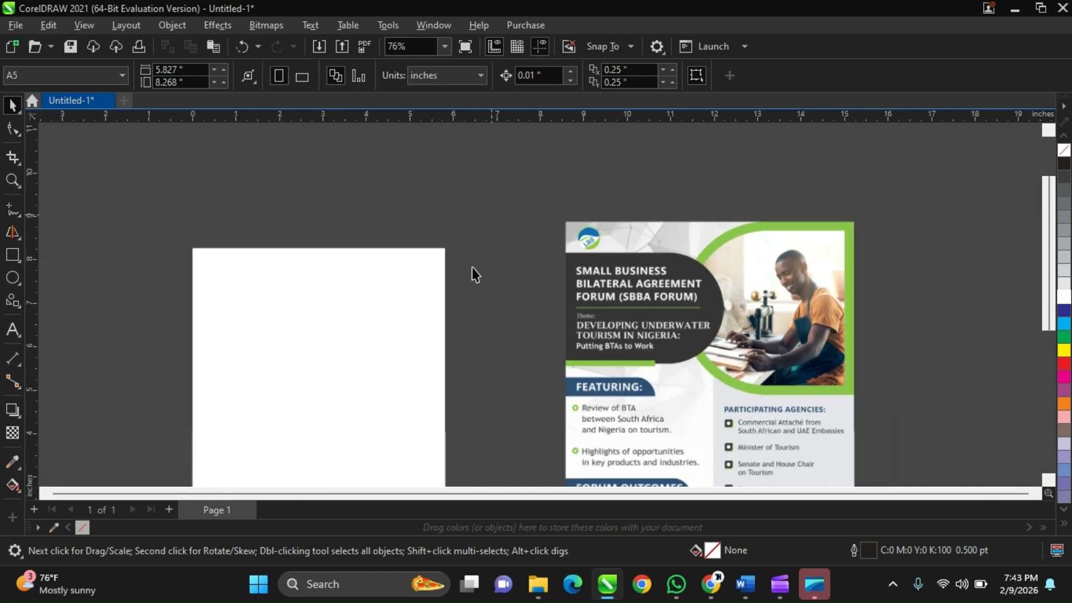
scroll(471, 267, down, 1)
click(396, 335)
scroll(430, 287, down, 1)
scroll(516, 276, down, 1)
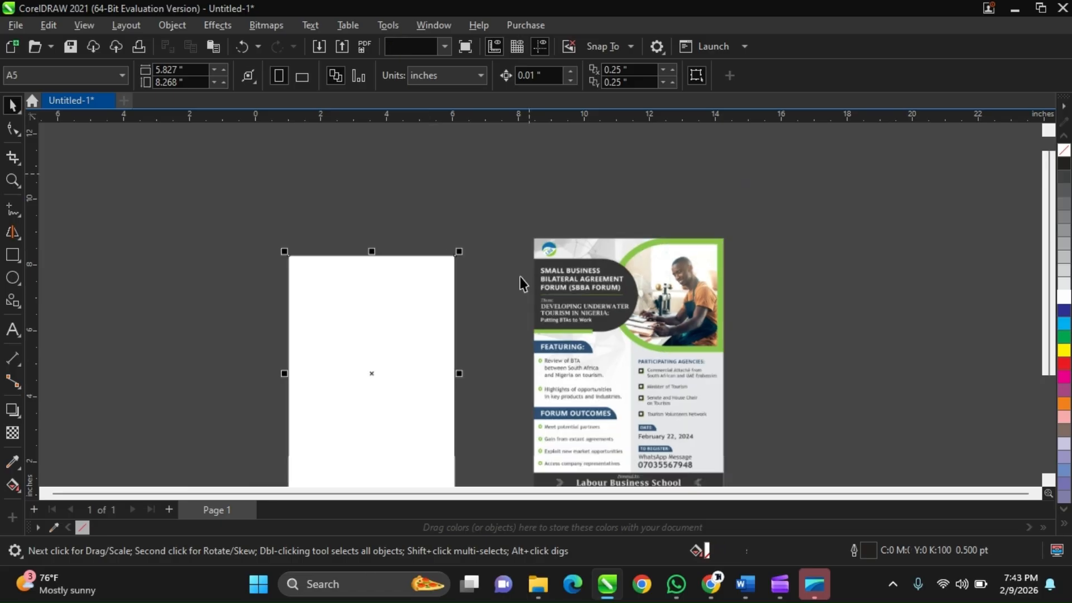
scroll(598, 324, up, 1)
scroll(623, 272, down, 1)
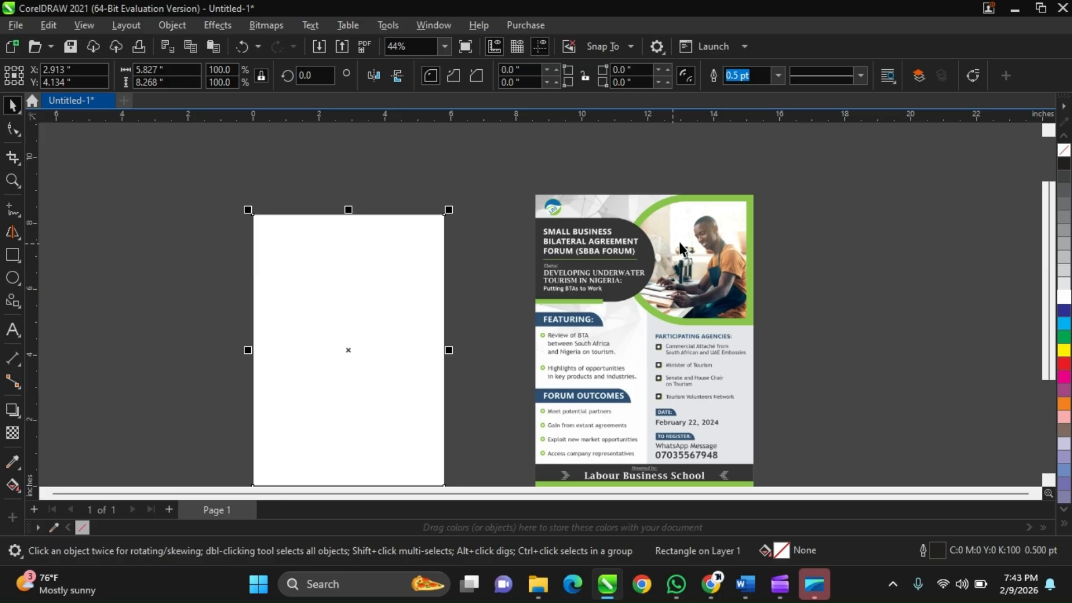
scroll(678, 243, down, 1)
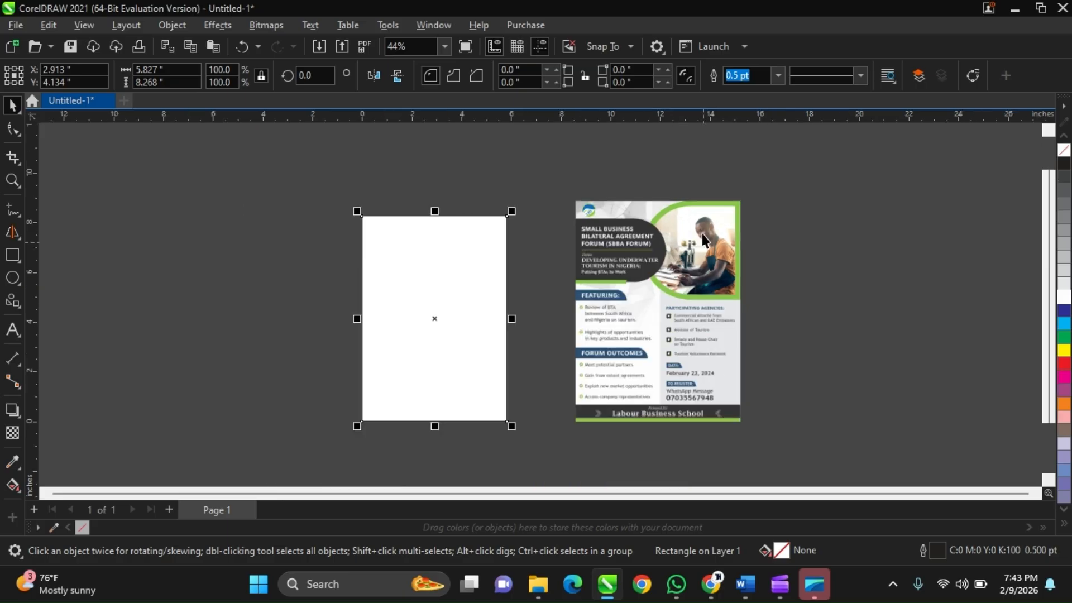
scroll(602, 367, up, 2)
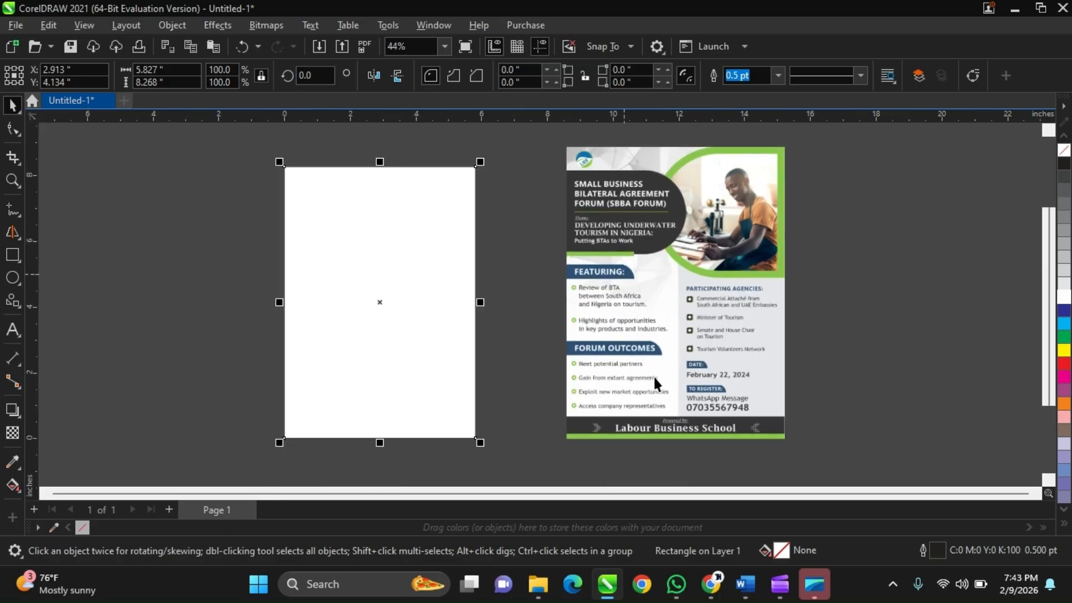
scroll(643, 329, up, 1)
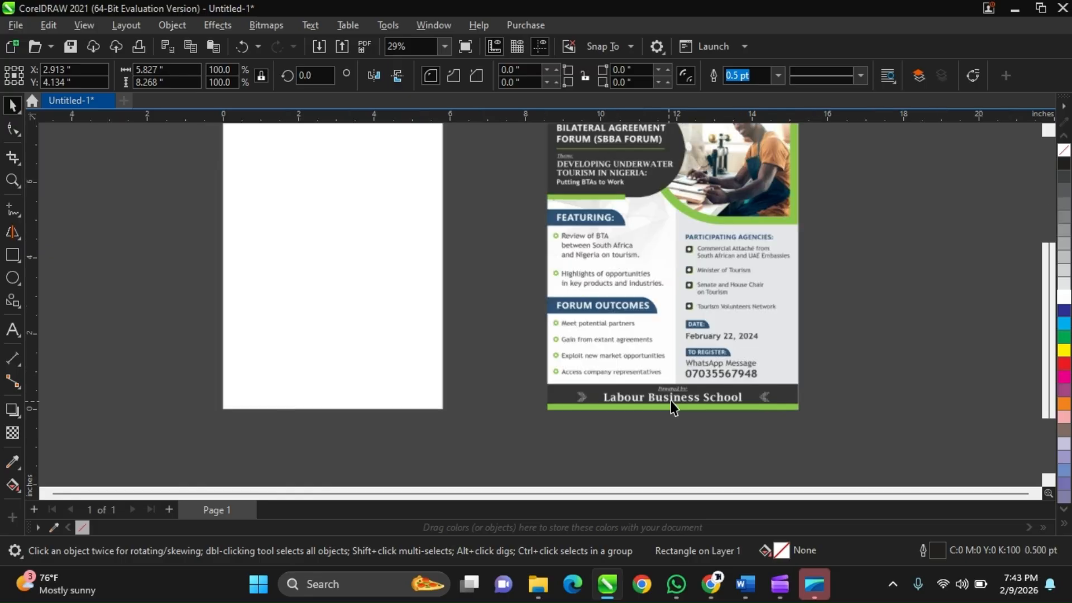
scroll(673, 398, up, 4)
scroll(671, 397, down, 4)
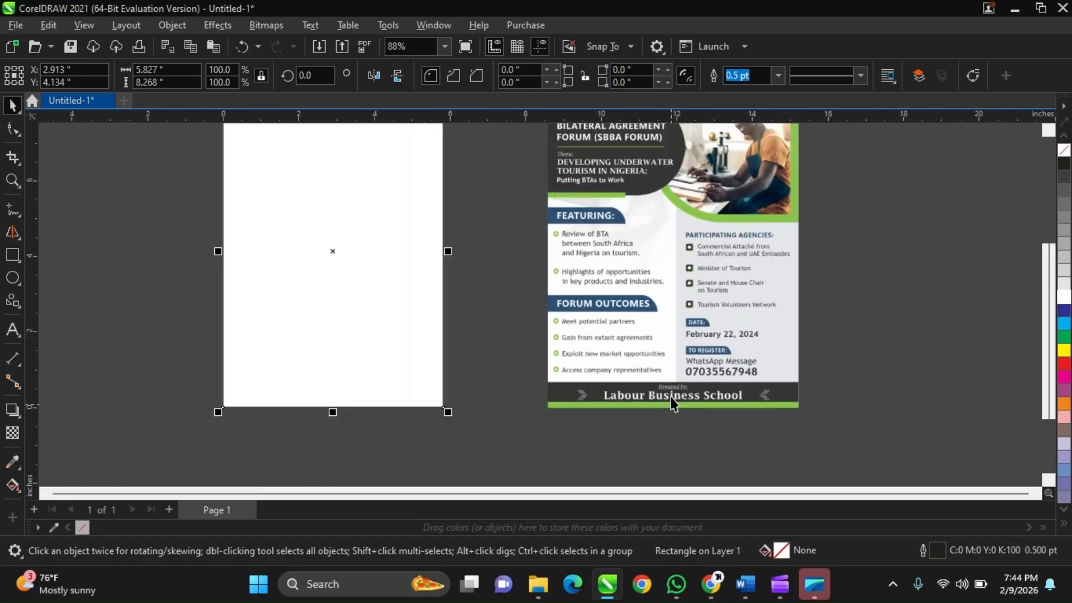
scroll(671, 402, down, 2)
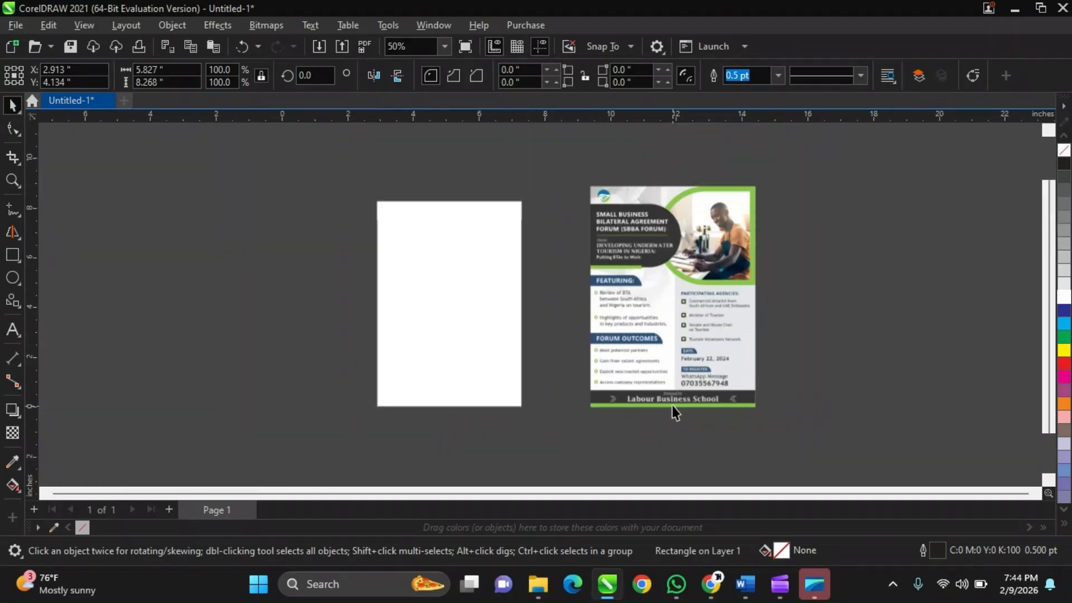
click(480, 158)
Draw a rectangle about 3.124 × 1.952 inches against the left edge of the page's upper half.
scroll(448, 229, up, 1)
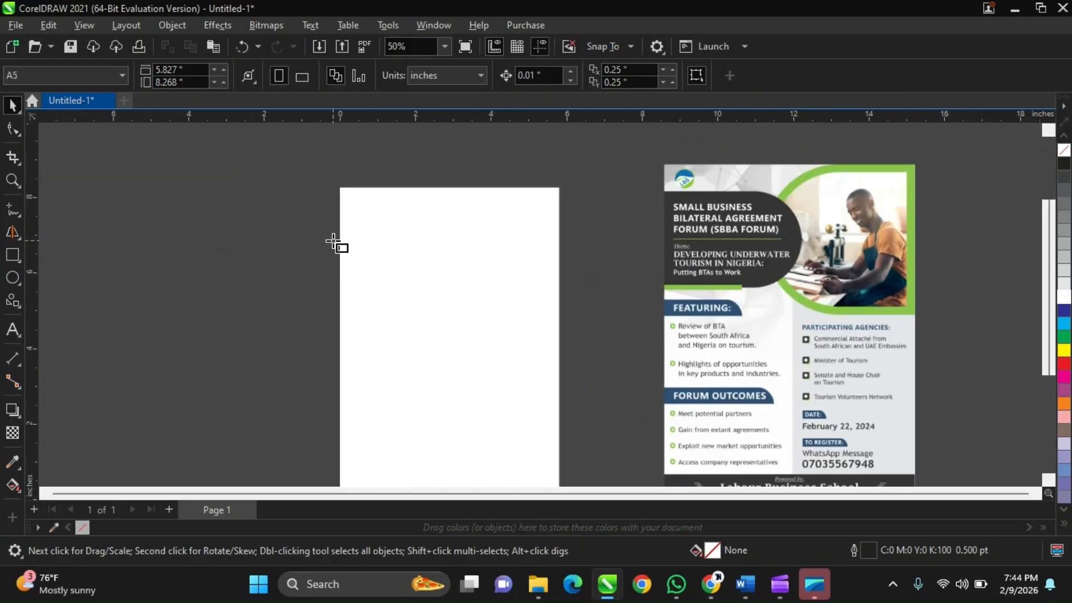
key(F6)
drag(339, 233, 457, 303)
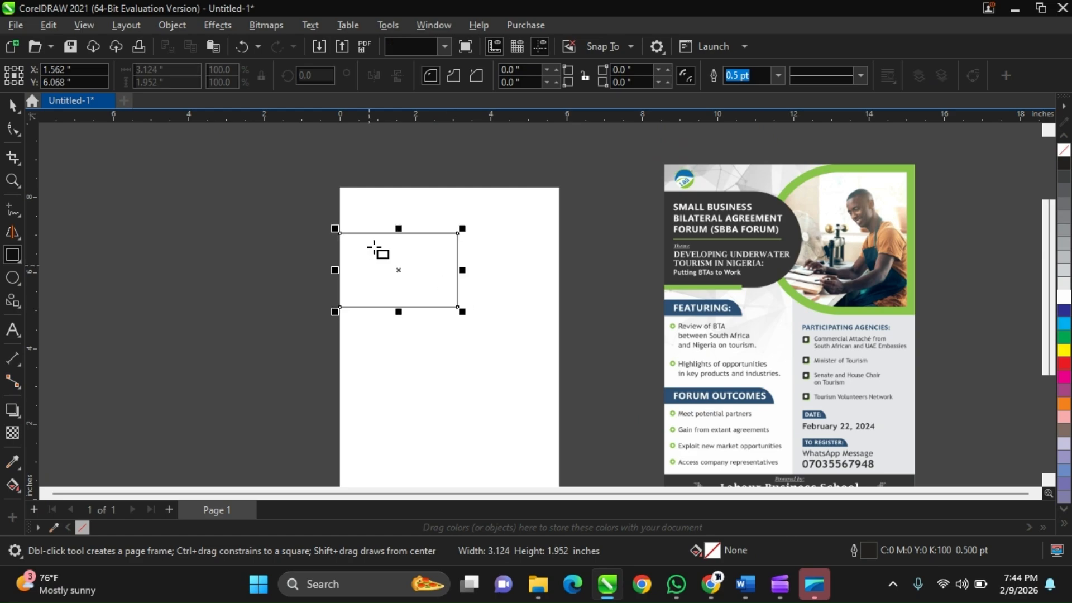
key(space)
Stretch the new rectangle upward to a height of about 2.24 inches and deselect it.
scroll(374, 247, up, 1)
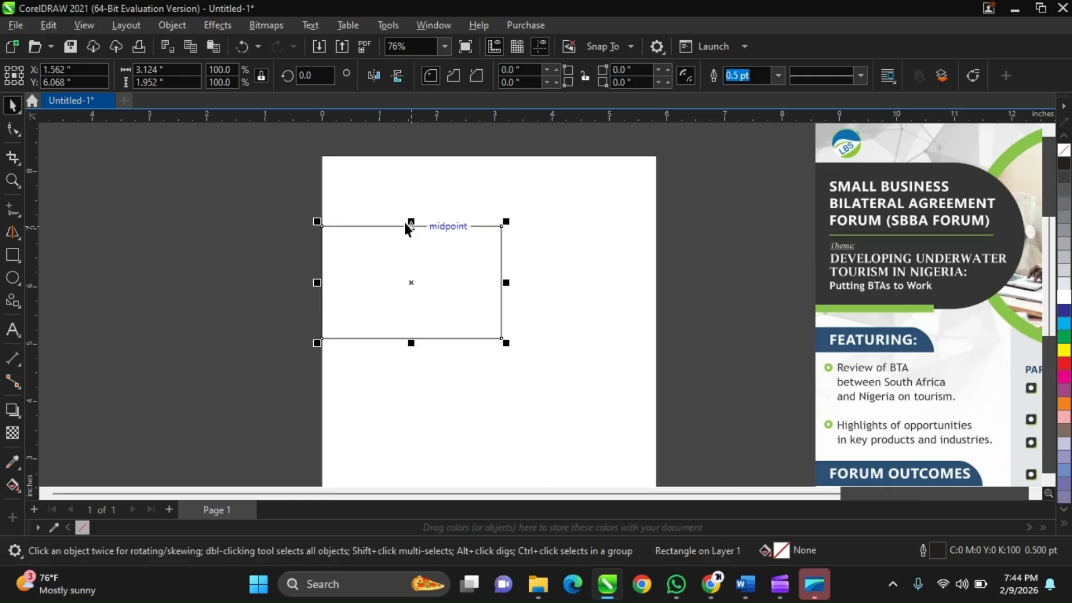
mouse_move(405, 220)
mouse_down()
mouse_move(419, 208)
mouse_move(411, 199)
mouse_up()
scroll(412, 199, down, 1)
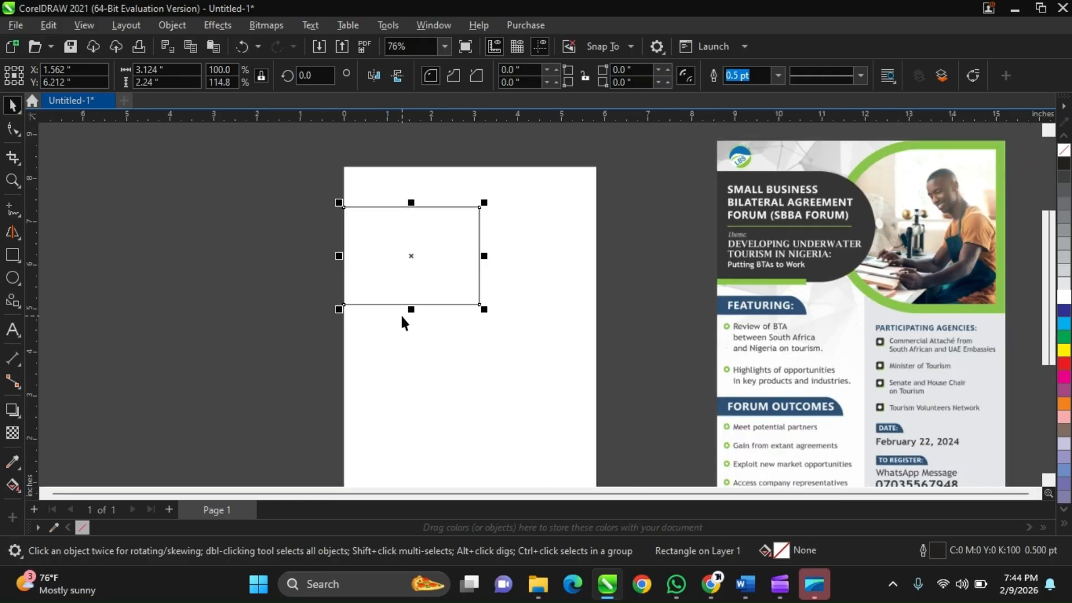
scroll(400, 314, up, 1)
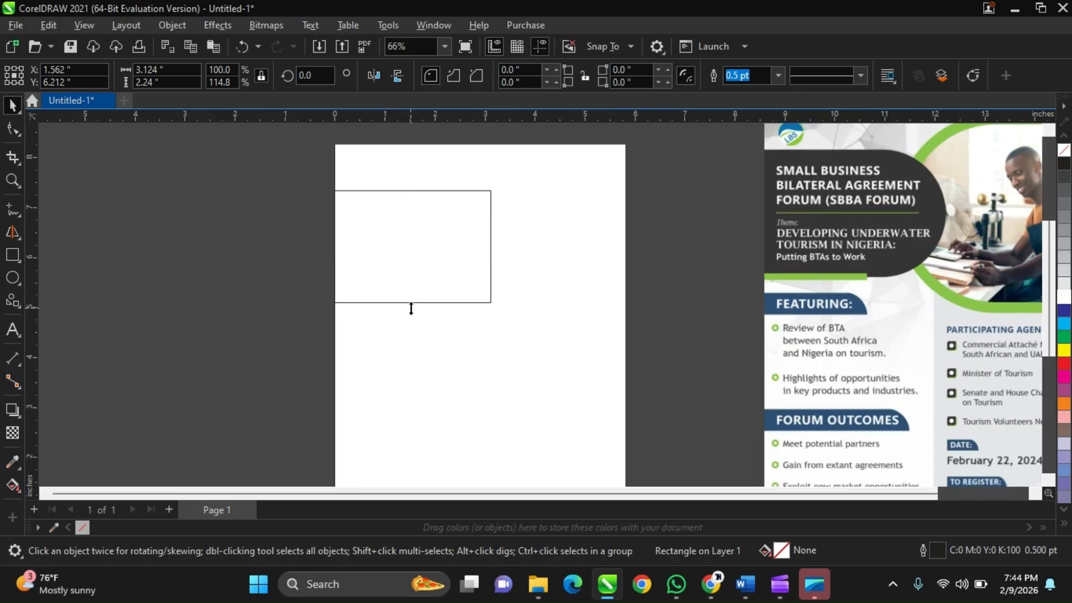
drag(411, 308, 415, 312)
scroll(420, 281, down, 1)
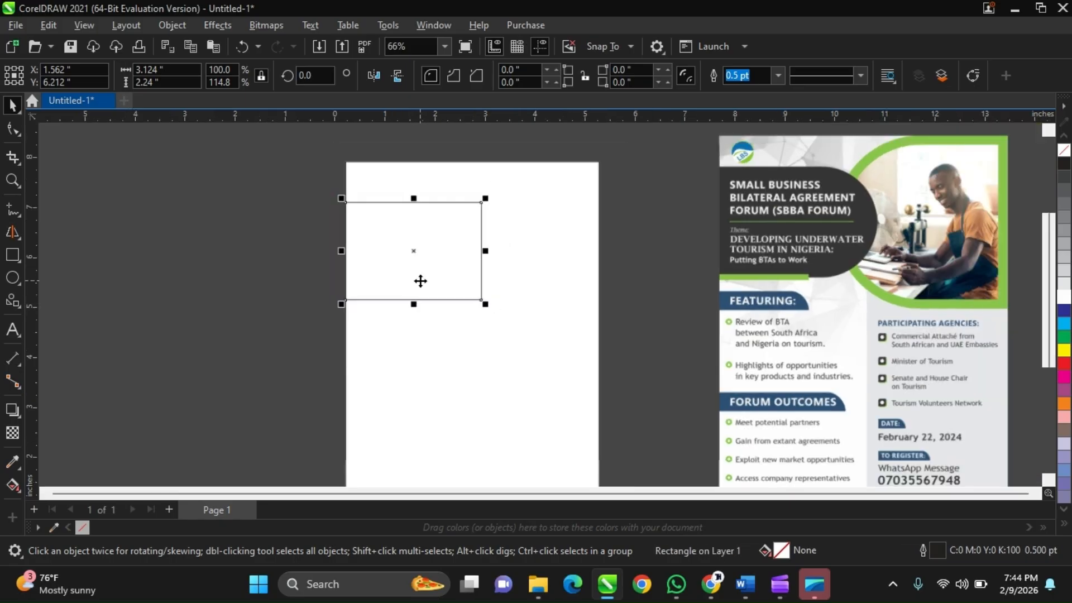
scroll(421, 281, down, 1)
click(222, 246)
scroll(763, 240, up, 1)
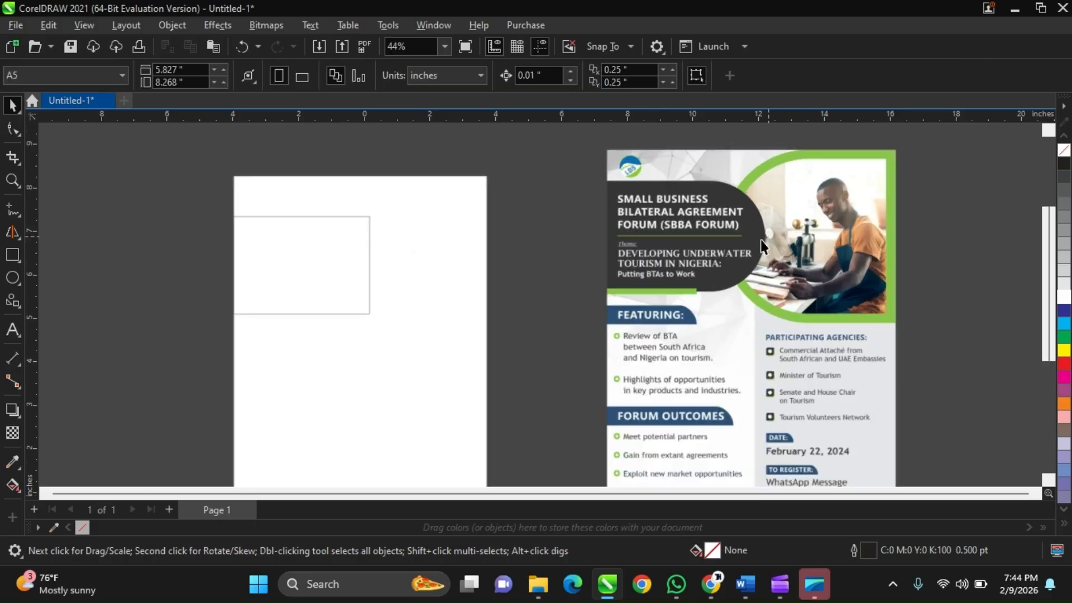
Round the two right-hand corners of the rectangle with the Shape tool to a 1.12-inch radius, forming a semicircular end.
click(328, 247)
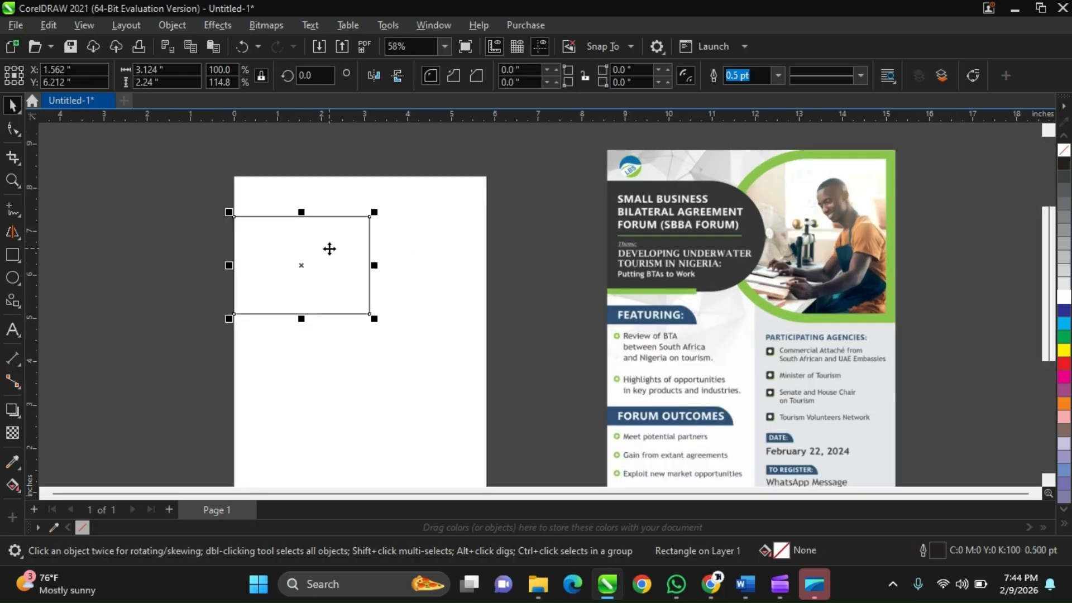
key(F10)
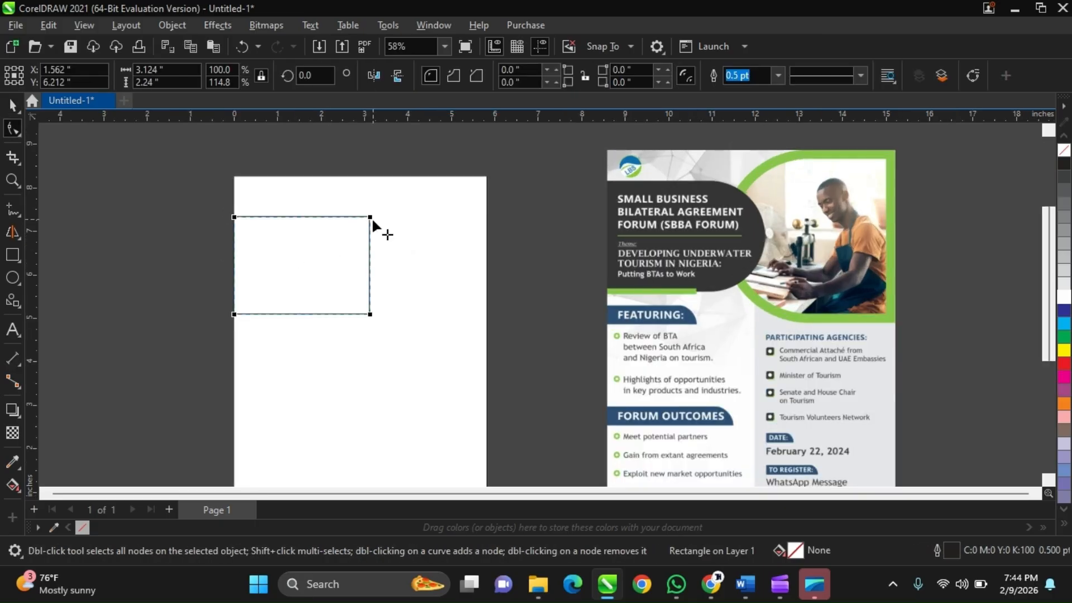
drag(371, 216, 363, 293)
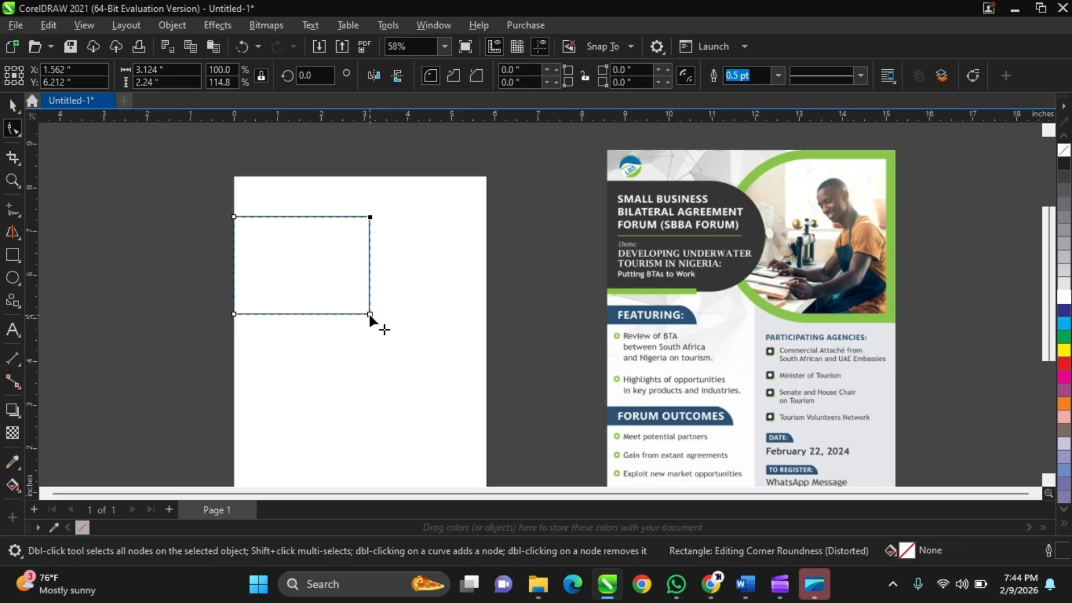
click(369, 314)
drag(368, 312, 337, 314)
key(ctrl+z)
click(369, 314)
drag(369, 218, 287, 243)
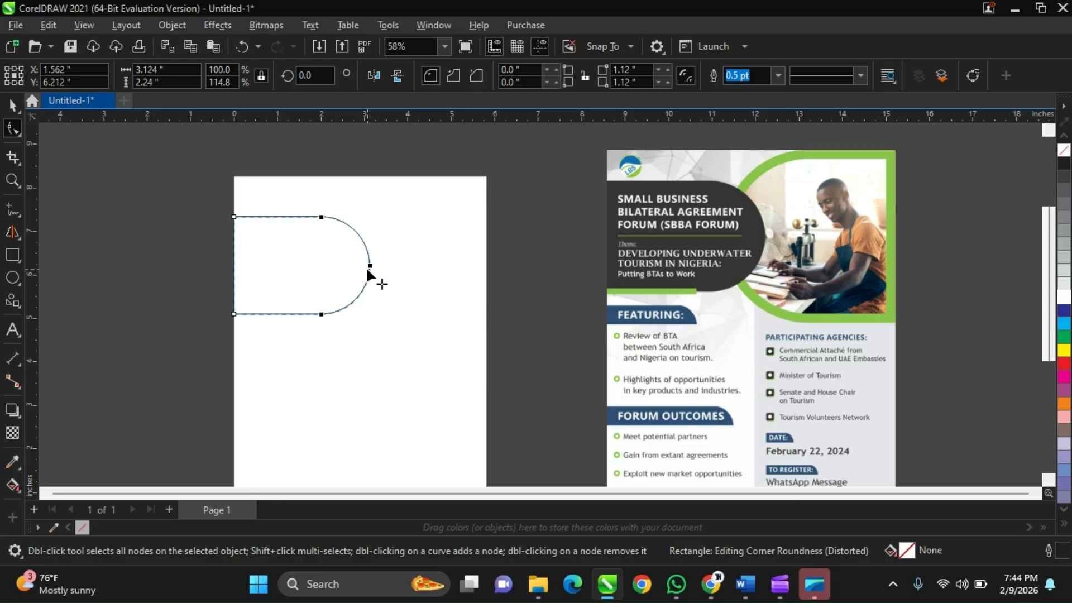
key(space)
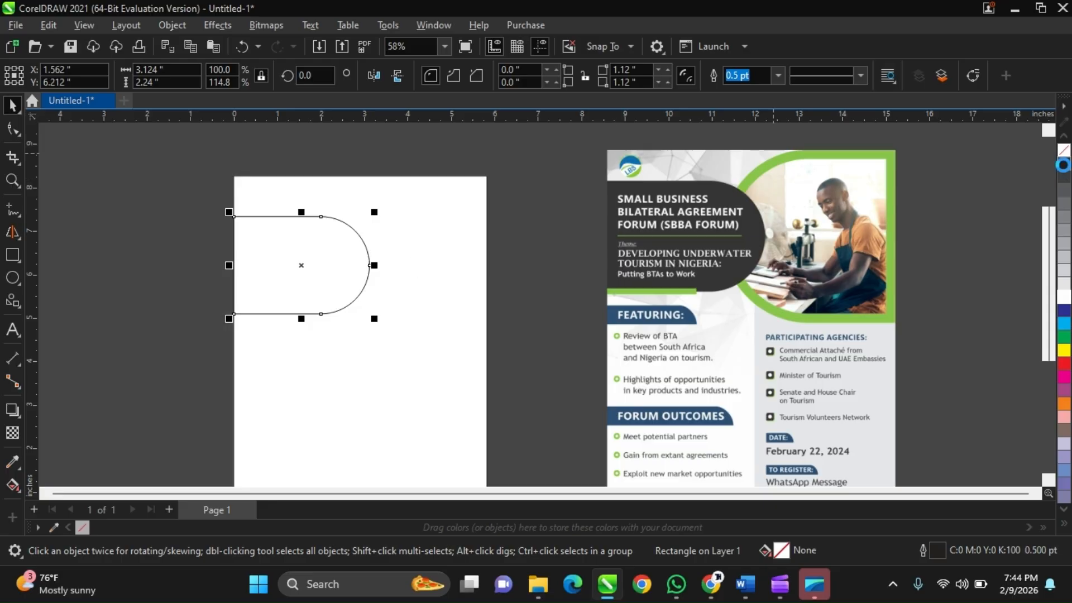
Fill the rounded shape with black (C:0 M:0 Y:0 K:100), set its outline width to None, and deselect it.
click(1062, 165)
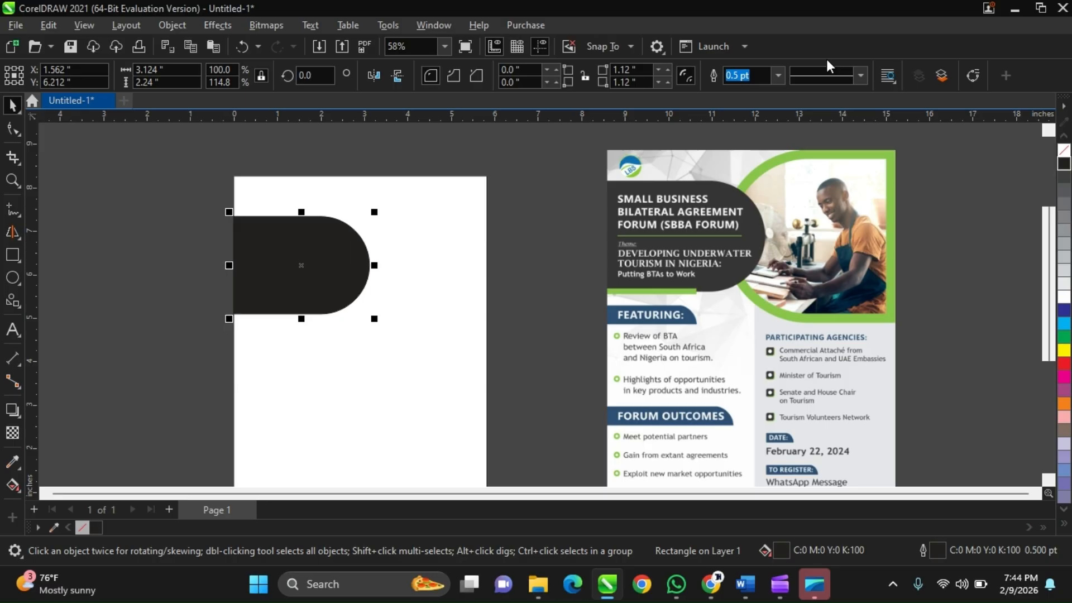
click(778, 75)
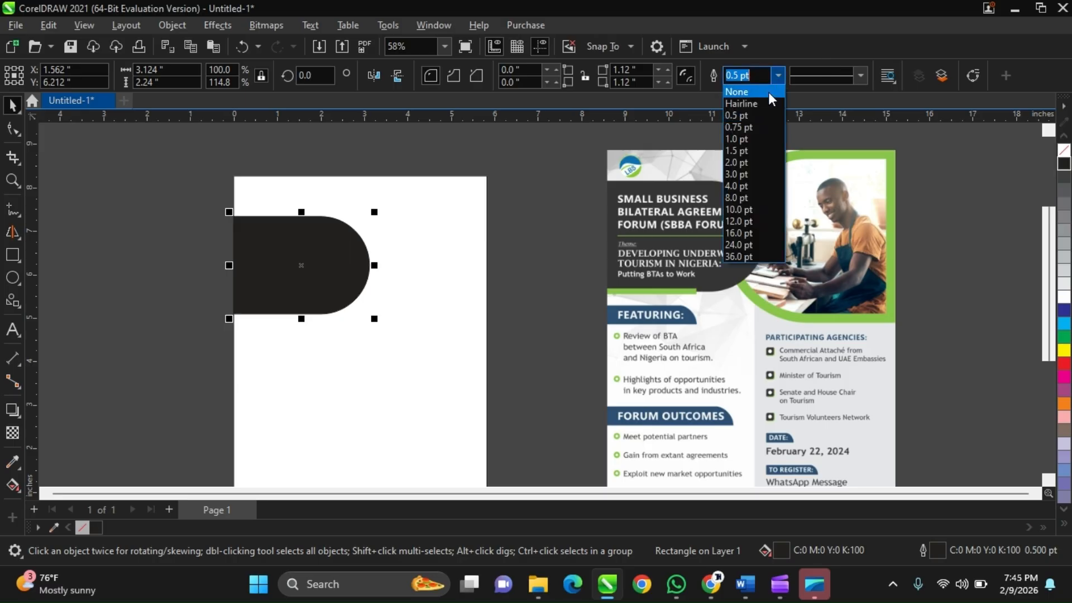
click(768, 92)
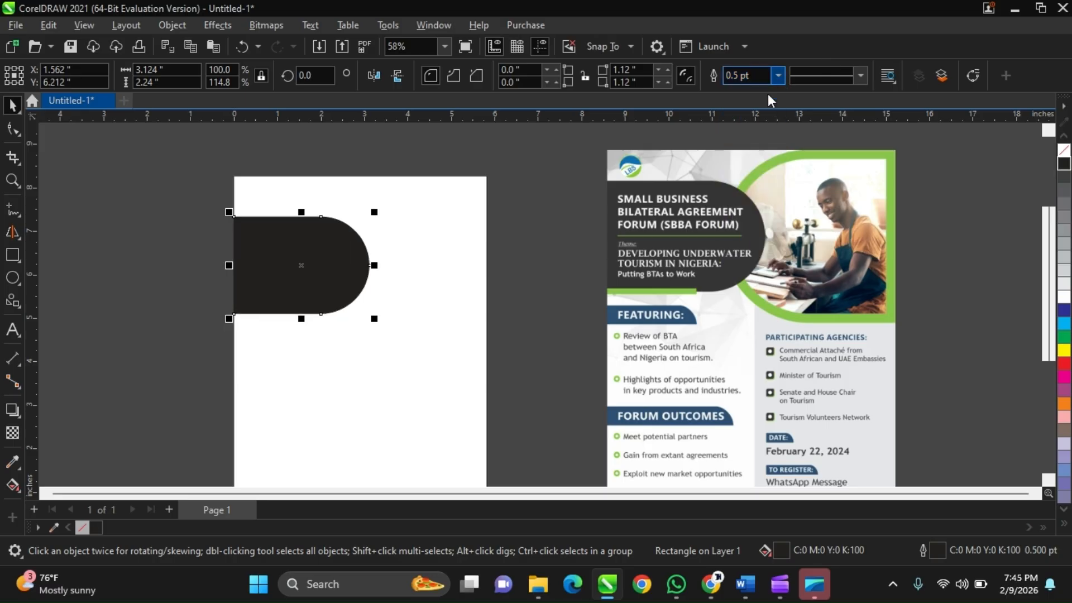
click(552, 241)
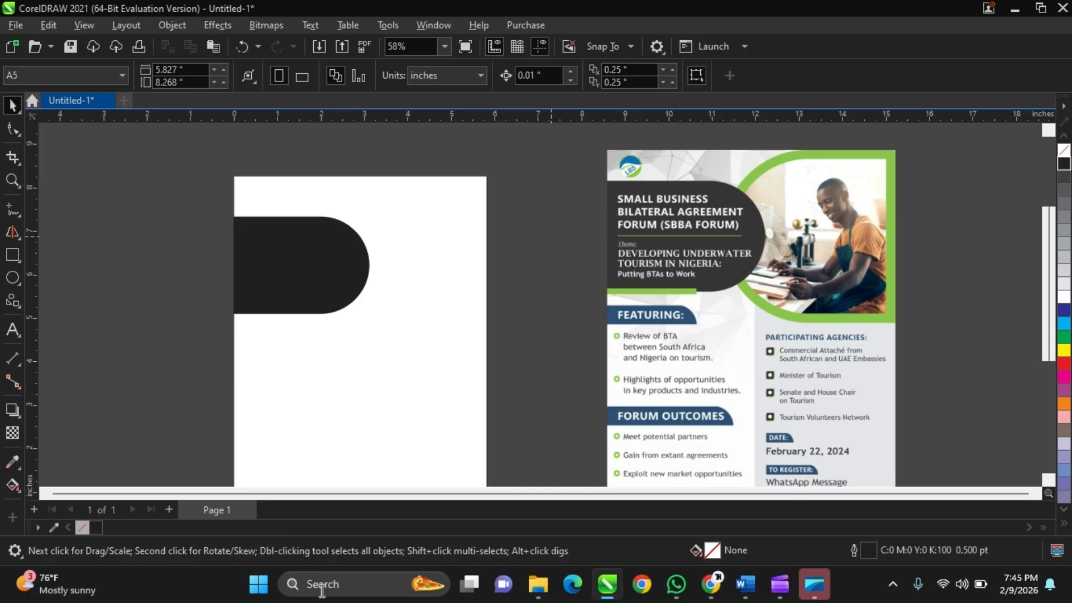
Stretch the black rounded shape downward to a height of about 2.37 inches and deselect it.
click(335, 240)
scroll(330, 251, up, 2)
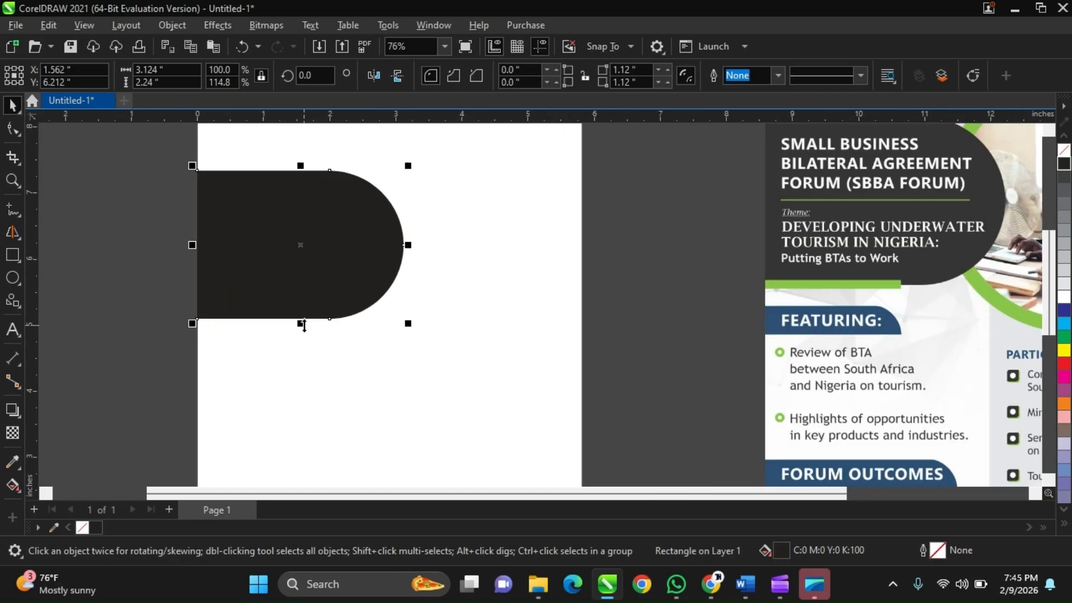
drag(304, 326, 304, 334)
scroll(328, 293, down, 2)
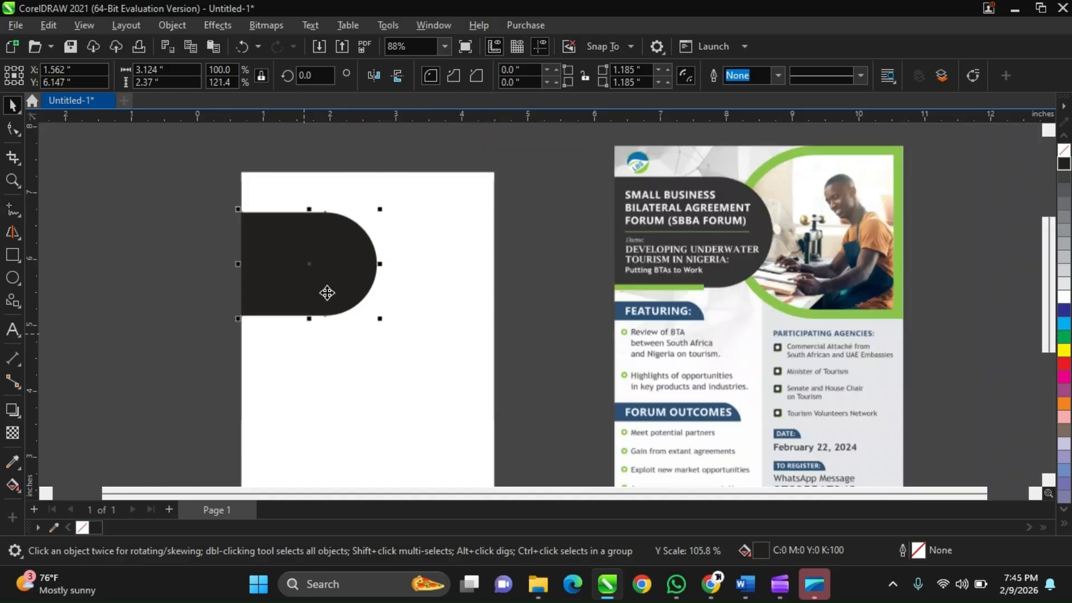
click(232, 249)
Select the black shape and examine the green bar beneath the dark title panel in the reference flyer.
scroll(338, 237, up, 1)
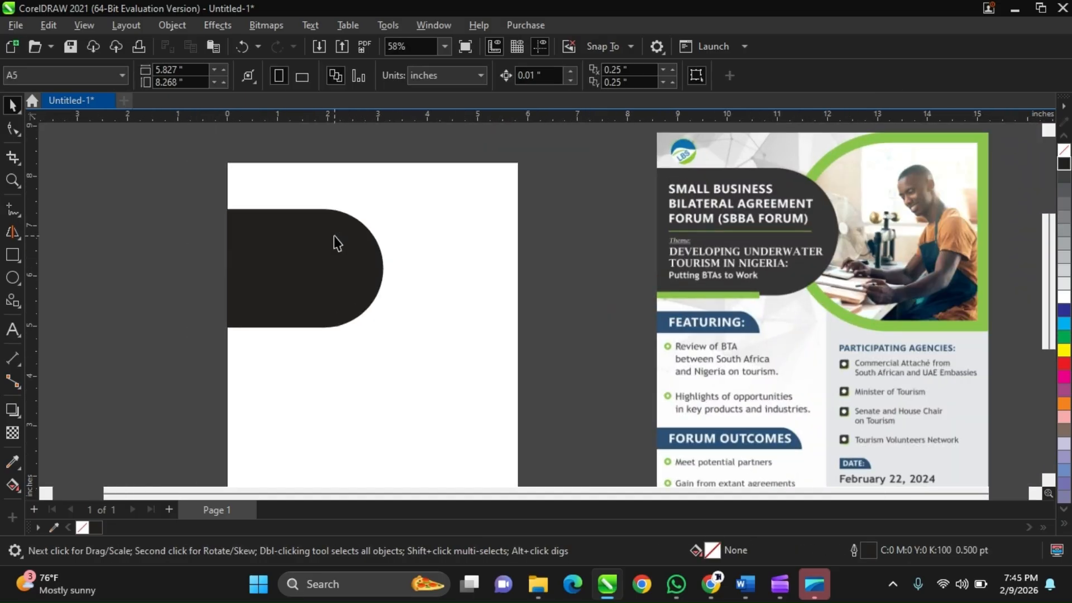
click(336, 243)
scroll(692, 290, up, 3)
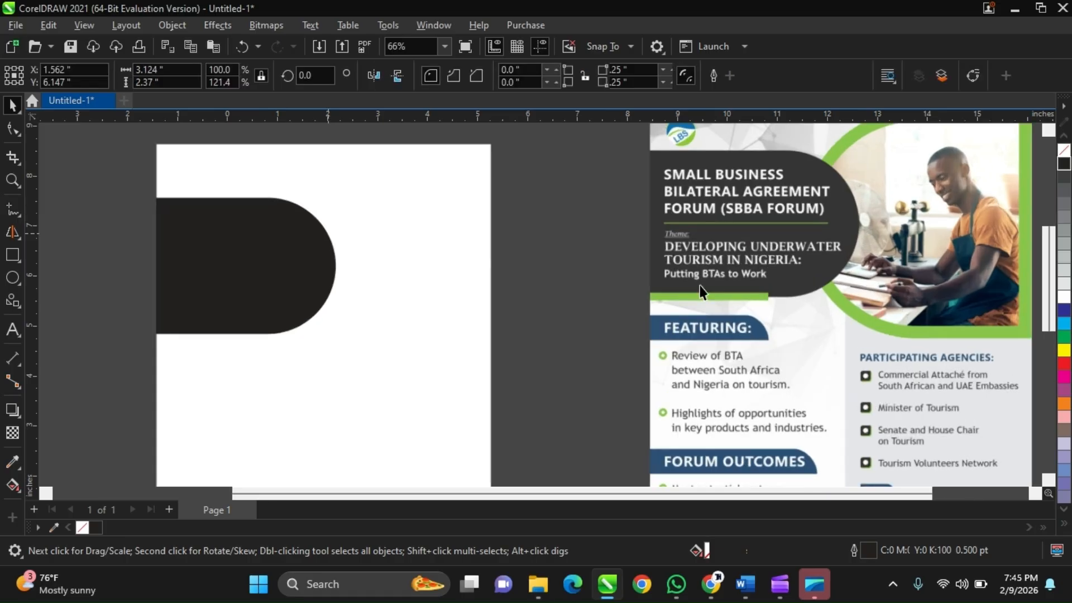
scroll(770, 291, up, 3)
scroll(770, 291, down, 5)
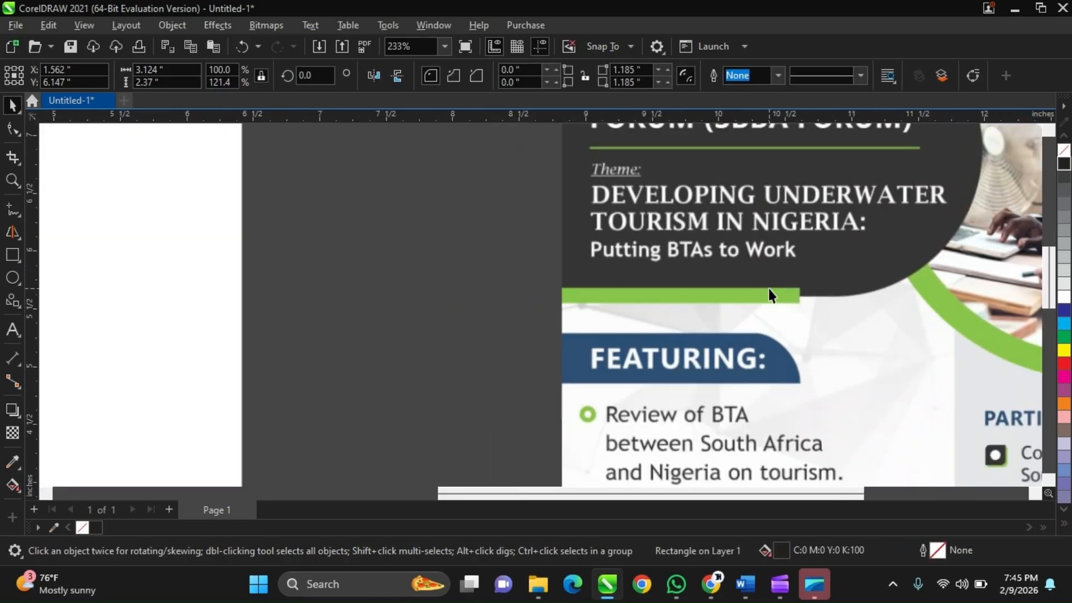
scroll(759, 304, up, 2)
scroll(758, 303, up, 2)
scroll(768, 282, down, 3)
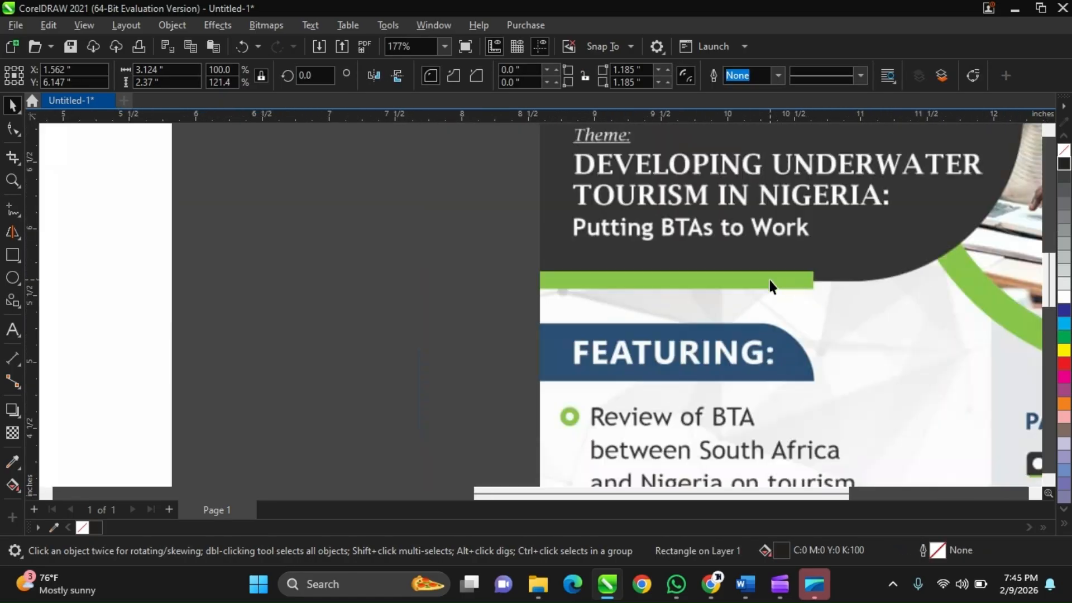
scroll(768, 283, up, 2)
scroll(770, 286, down, 2)
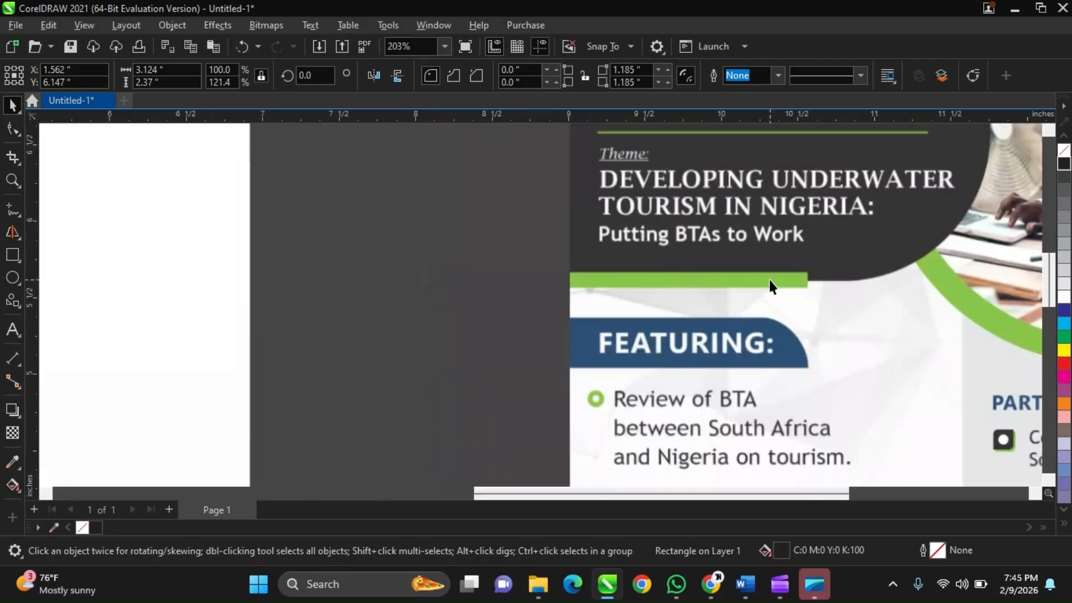
scroll(768, 277, down, 3)
scroll(768, 277, down, 1)
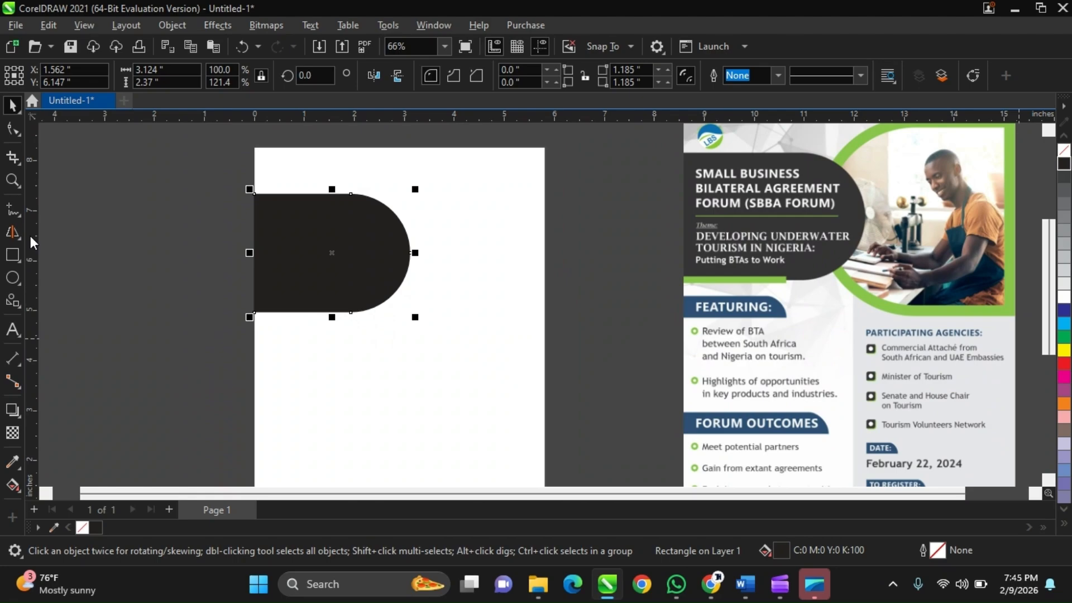
Draw a rectangle about 1.82 by 0.24 inches over the black shape's lower edge, starting at the page's left edge.
scroll(307, 316, up, 1)
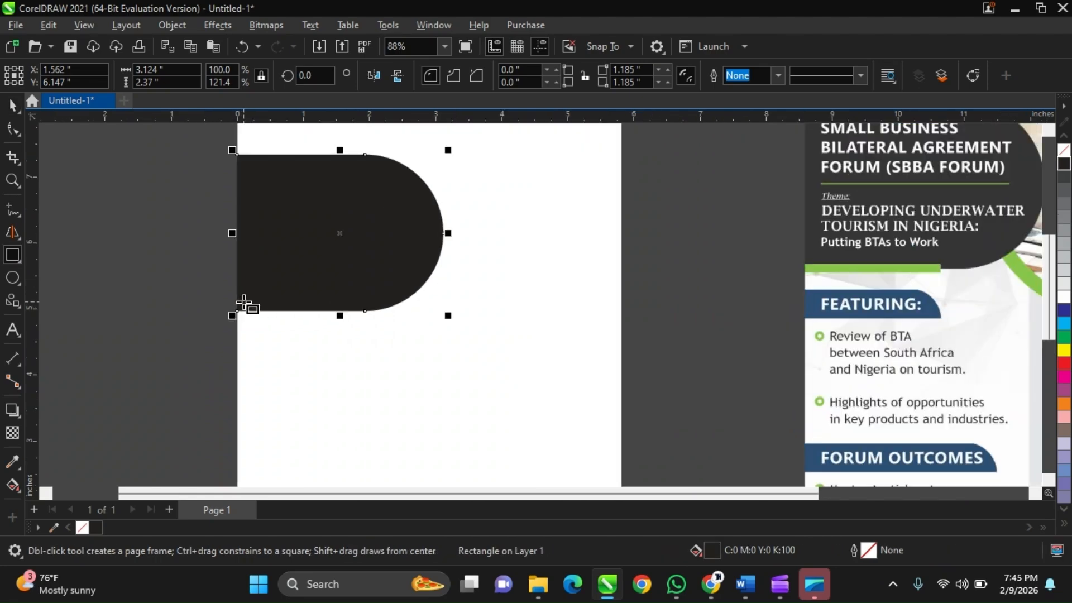
scroll(243, 305, down, 1)
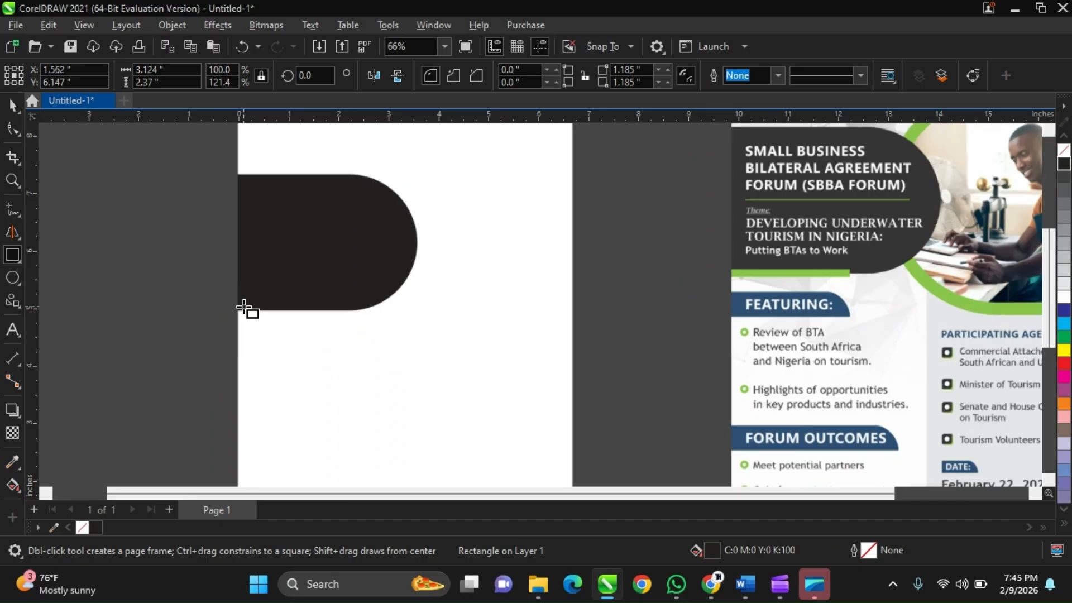
scroll(242, 305, up, 1)
mouse_move(237, 303)
mouse_down()
mouse_move(301, 329)
mouse_move(358, 319)
mouse_up()
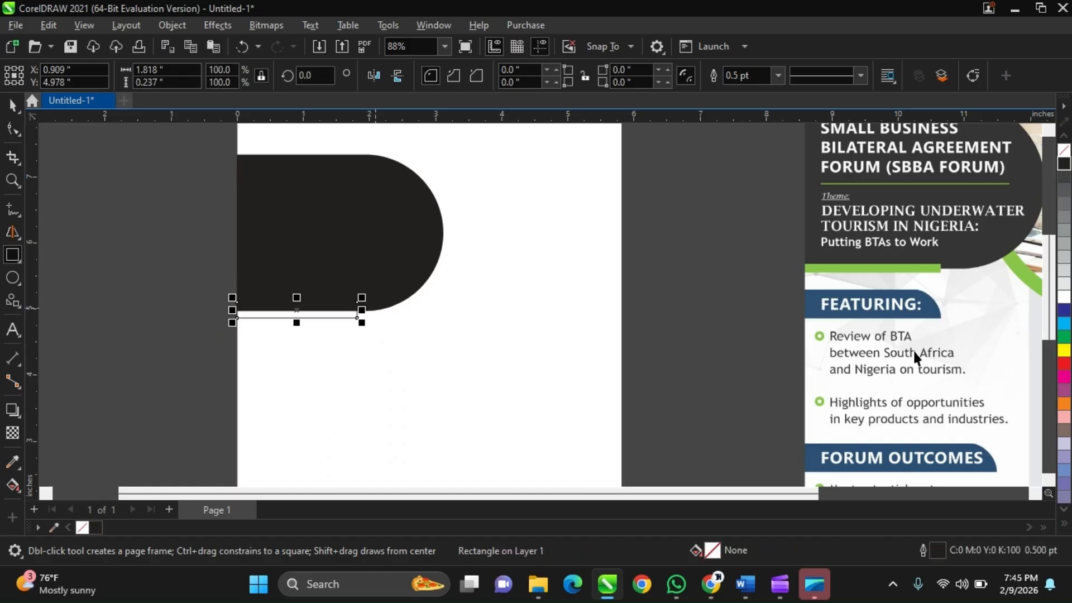
key(space)
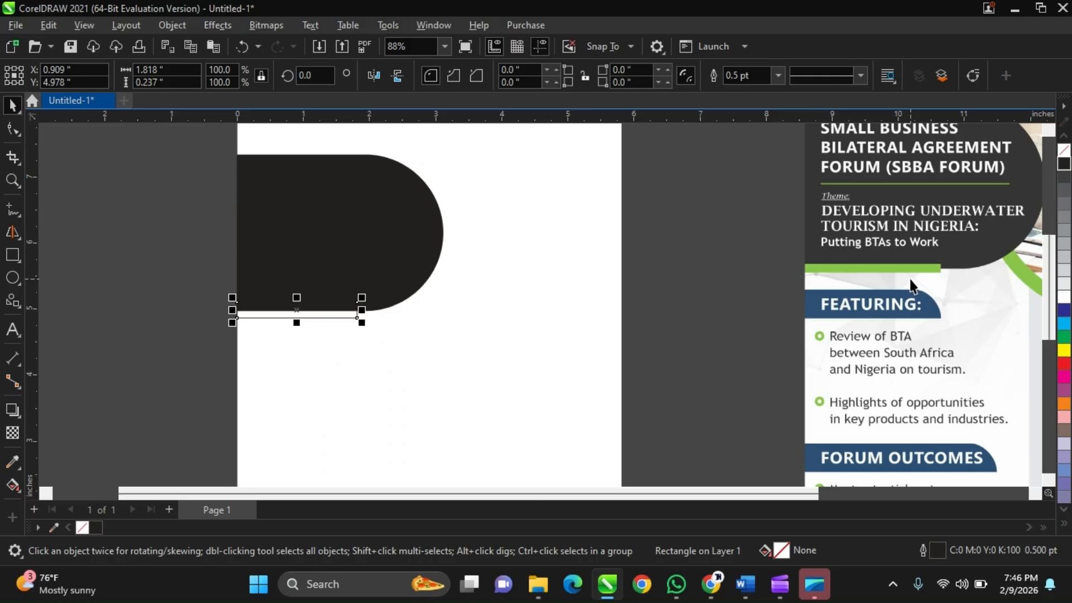
Sample the green from the reference flyer and fill the small rectangle with it (R137 G197 B75, #89C54B).
click(58, 525)
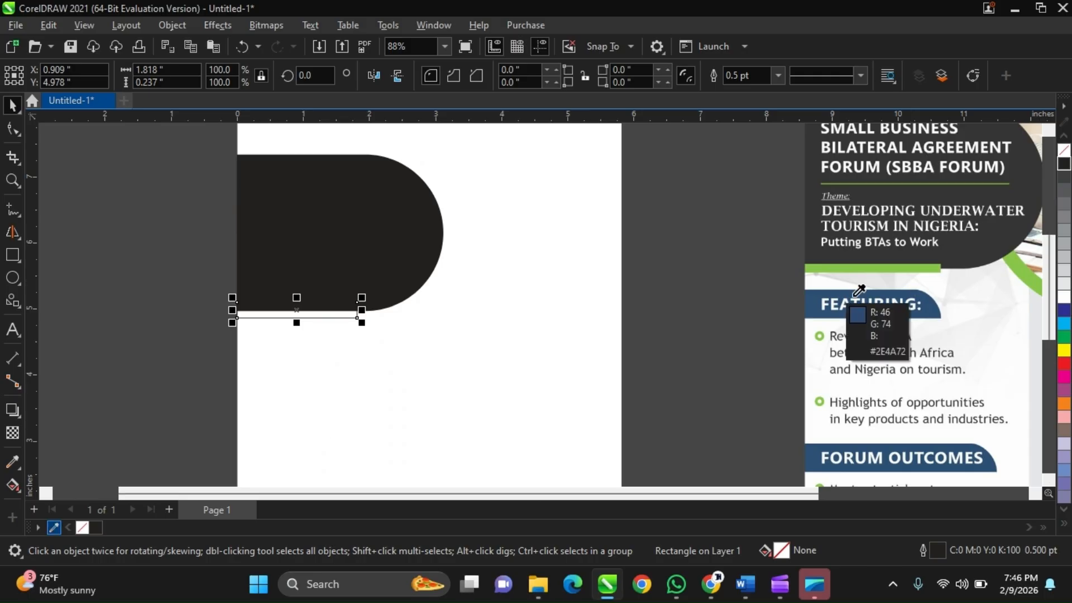
click(1021, 259)
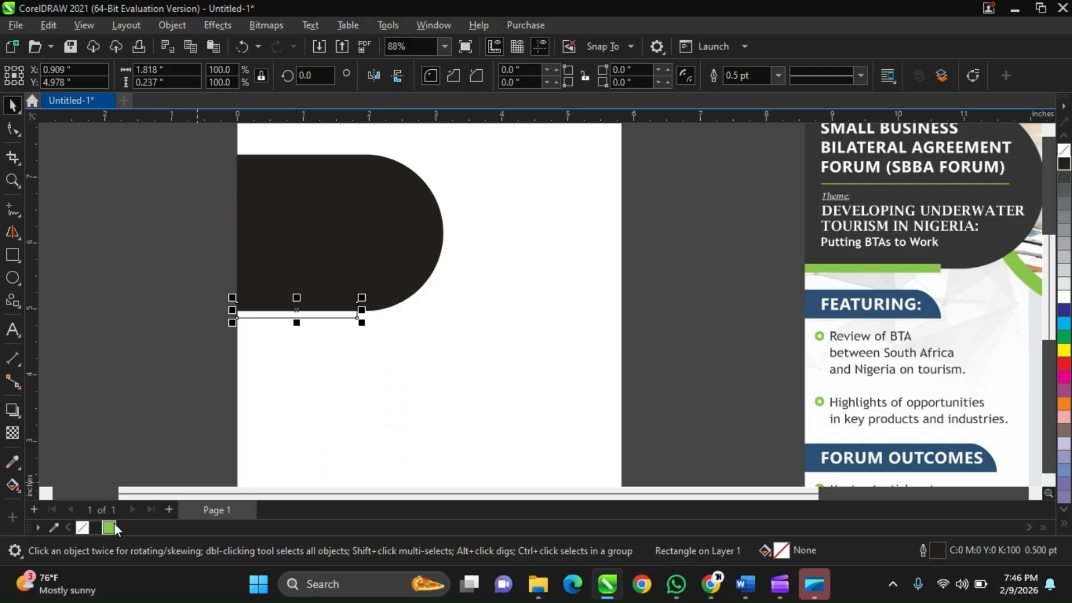
click(109, 527)
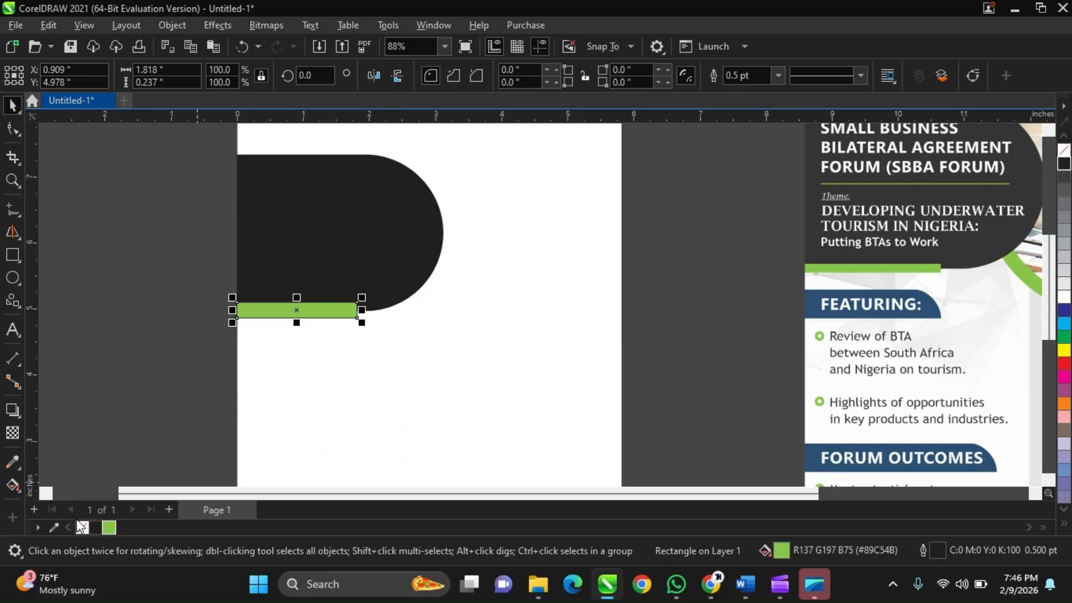
Remove the outline from the green bar under the black shape.
scroll(213, 391, down, 1)
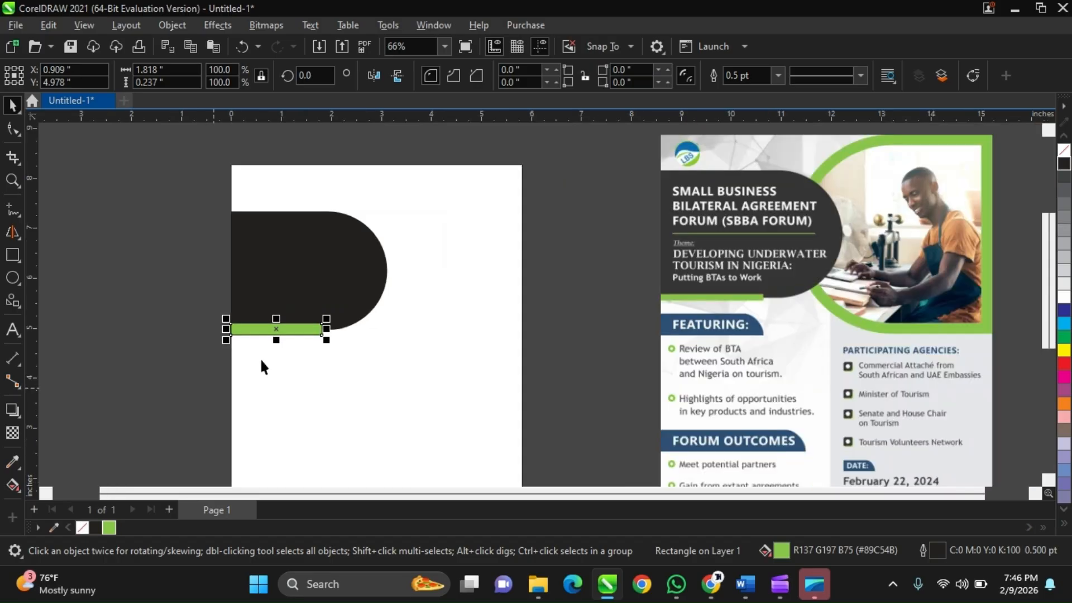
click(246, 337)
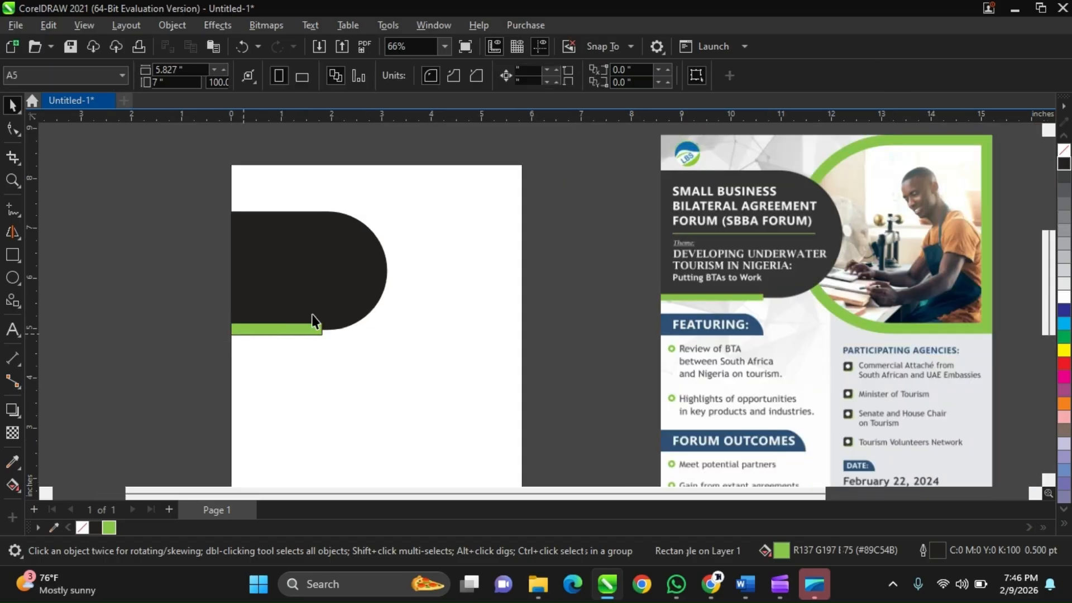
scroll(312, 314, up, 3)
click(309, 336)
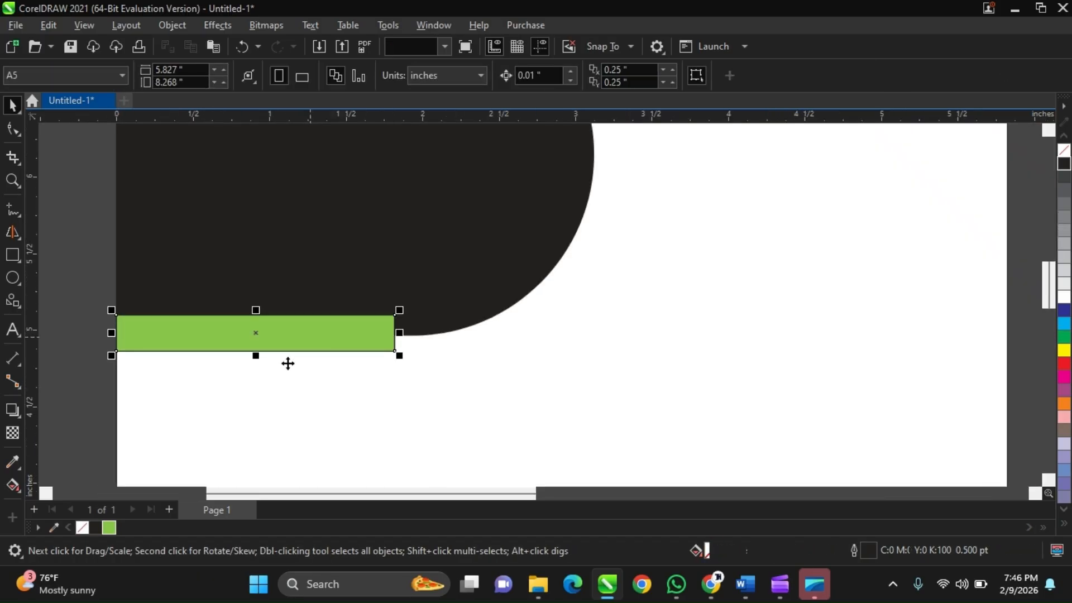
right_click(83, 527)
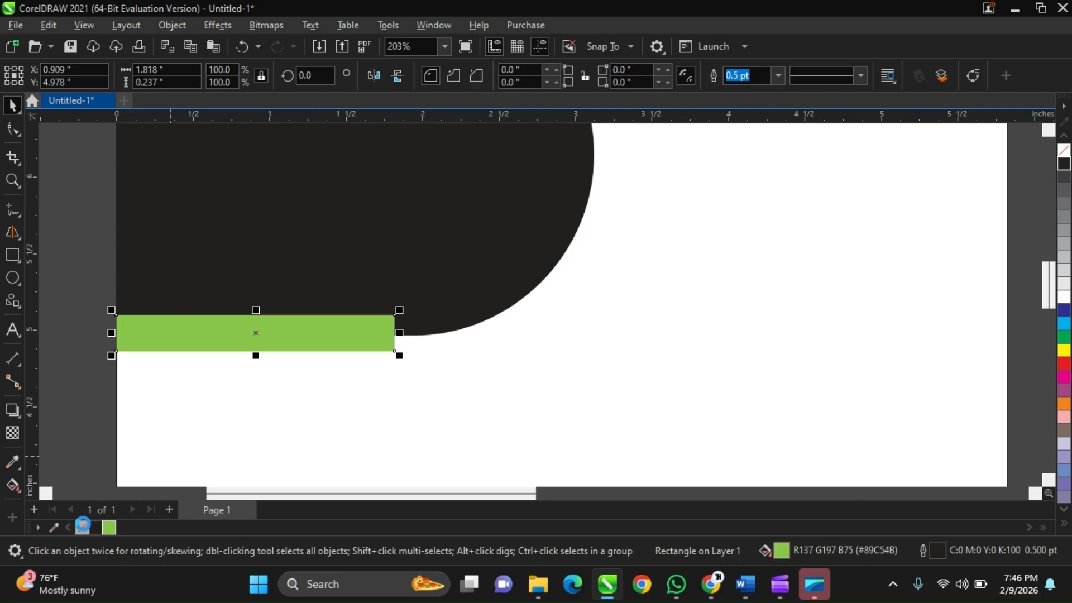
Reduce the green bar's height to about 0.18 inches and deselect it.
scroll(343, 315, down, 4)
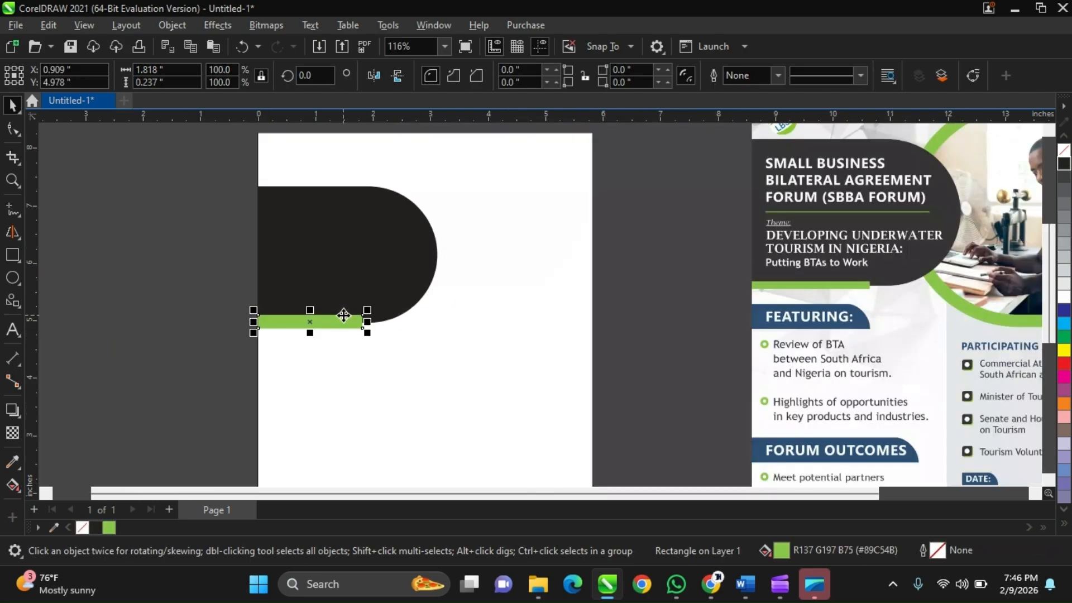
scroll(344, 316, up, 3)
scroll(259, 349, up, 1)
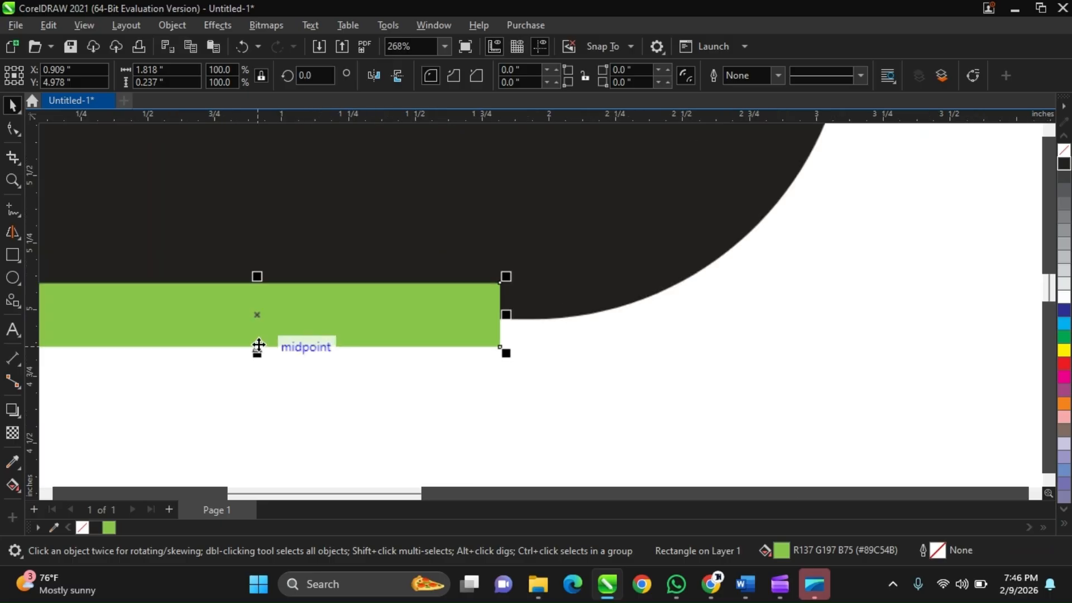
click(258, 350)
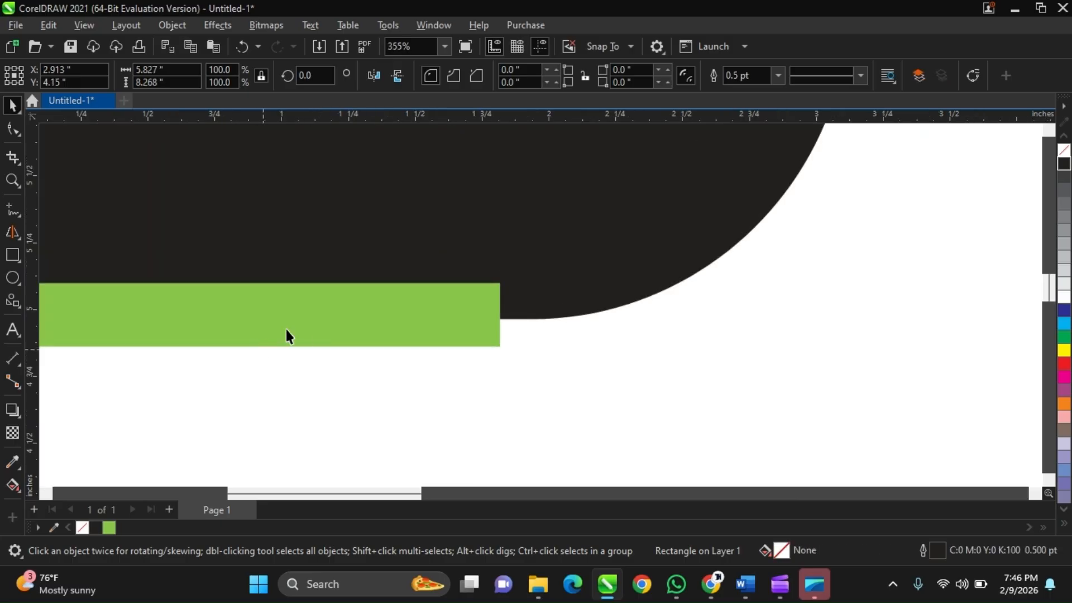
click(285, 334)
scroll(286, 335, down, 2)
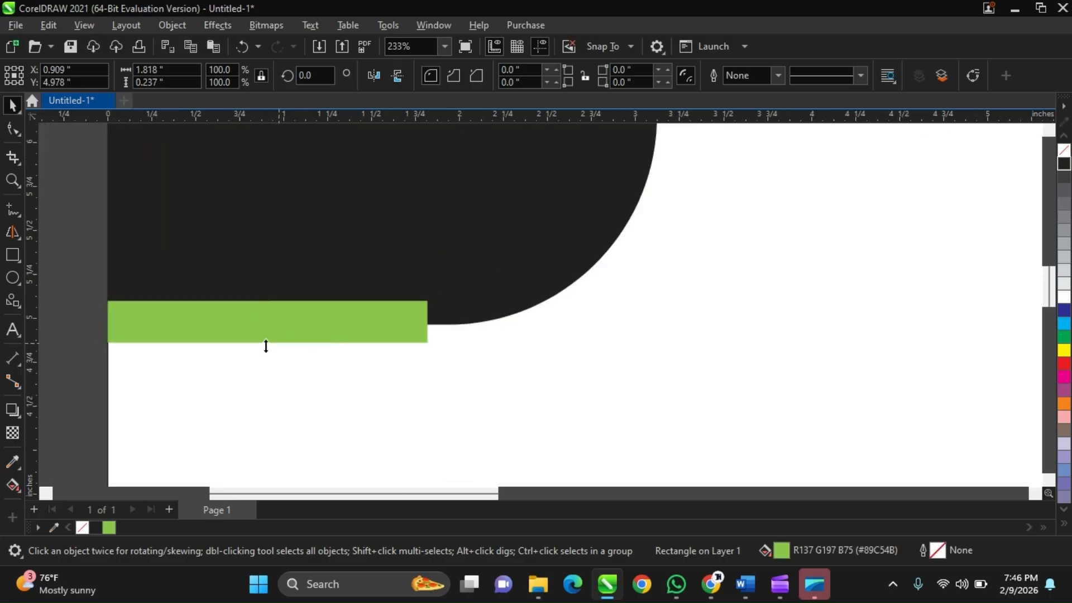
drag(267, 343, 275, 338)
scroll(275, 338, down, 2)
scroll(386, 330, down, 1)
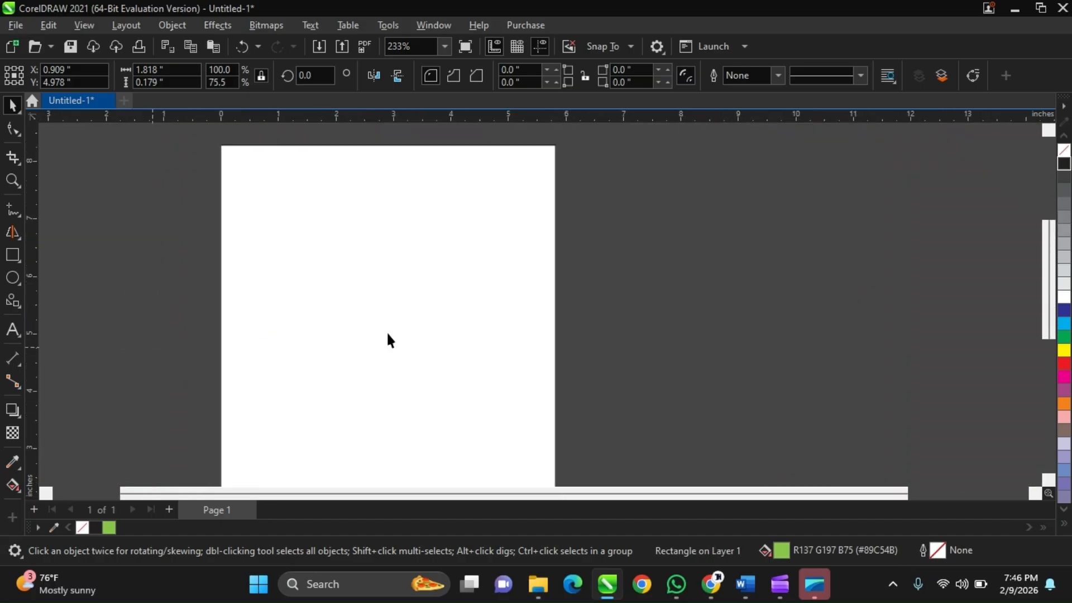
click(675, 272)
Draw a thin rectangle about 2.51 by 0.04 inches across the middle of the black shape, like the reference's divider line.
scroll(785, 220, up, 3)
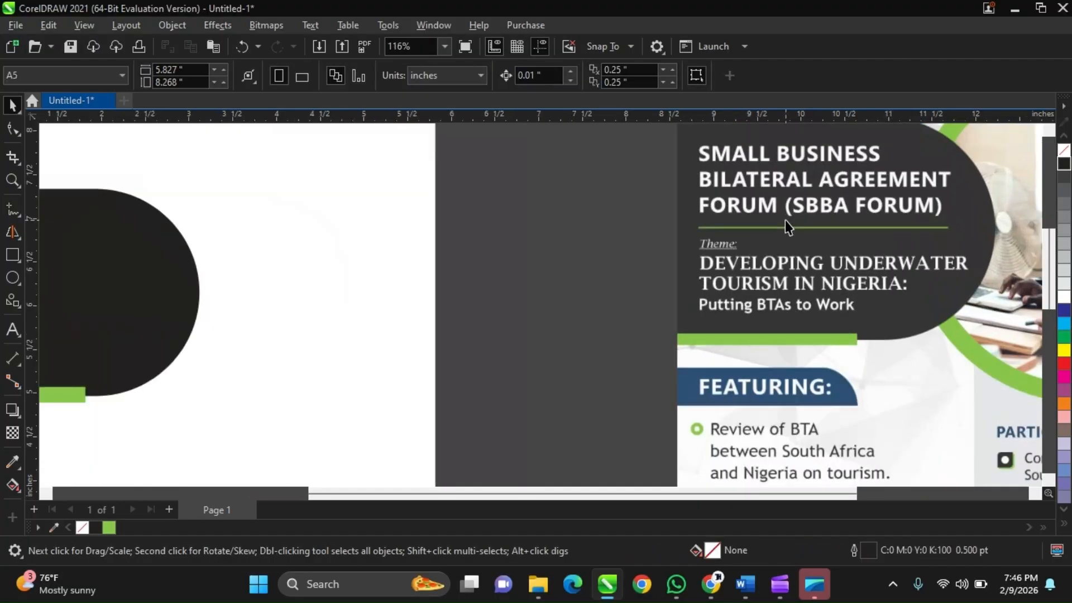
scroll(822, 265, down, 2)
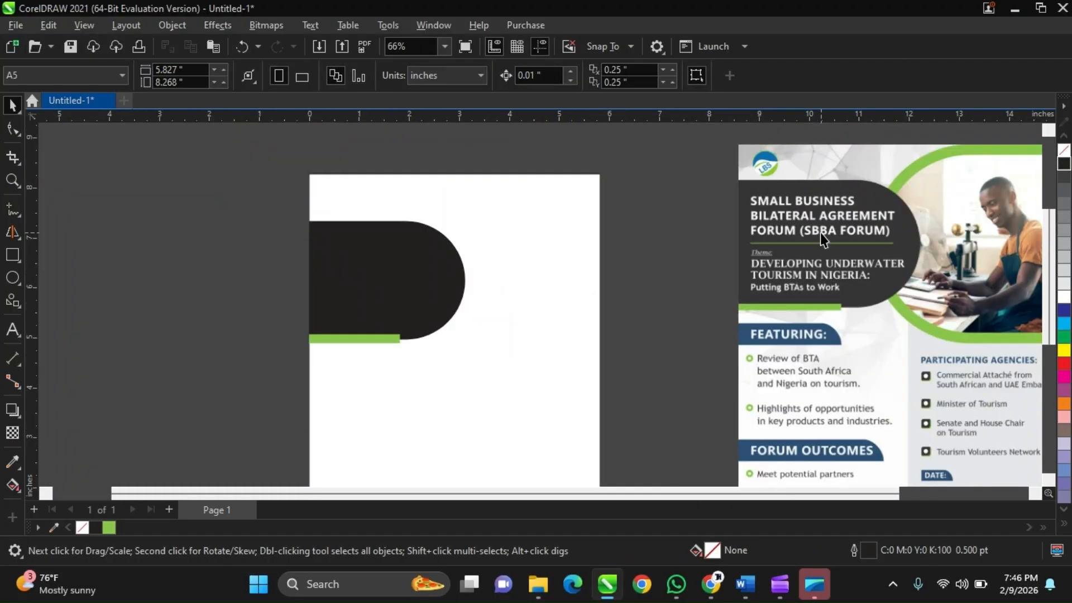
scroll(819, 232, up, 2)
scroll(788, 269, up, 2)
scroll(789, 270, down, 4)
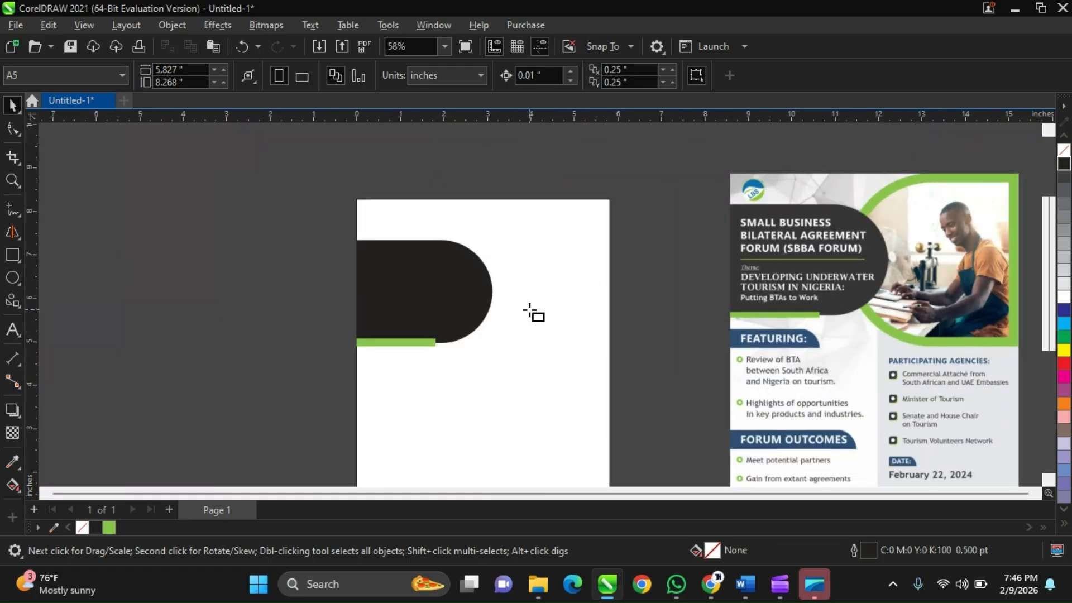
scroll(401, 292, up, 2)
key(F6)
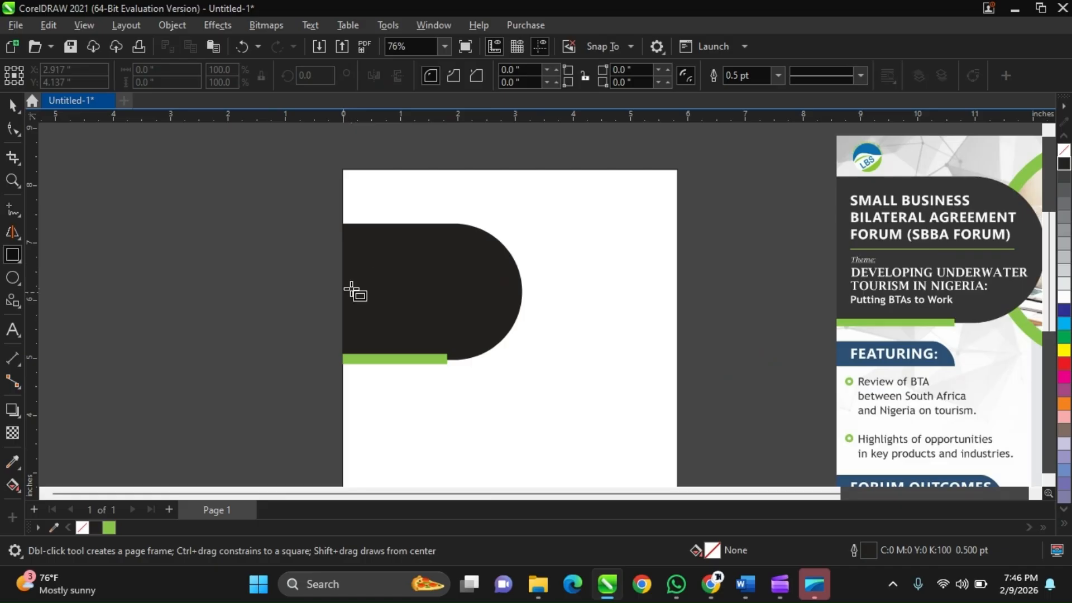
drag(353, 288, 497, 290)
Fill the thin divider with the sampled green (#89C54B), remove its outline, and deselect it.
click(107, 527)
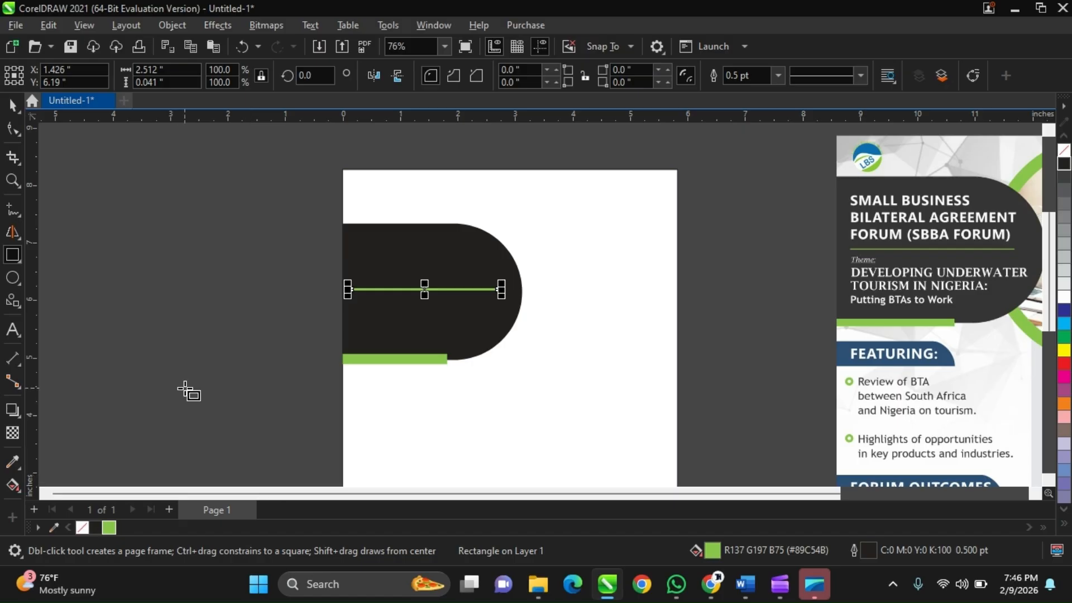
right_click(85, 526)
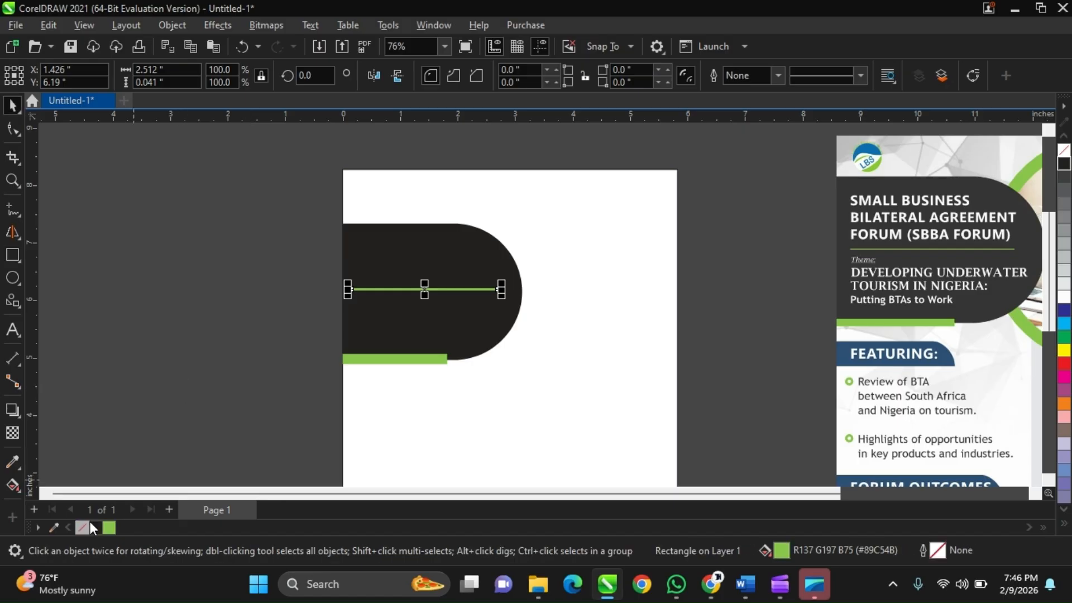
click(209, 375)
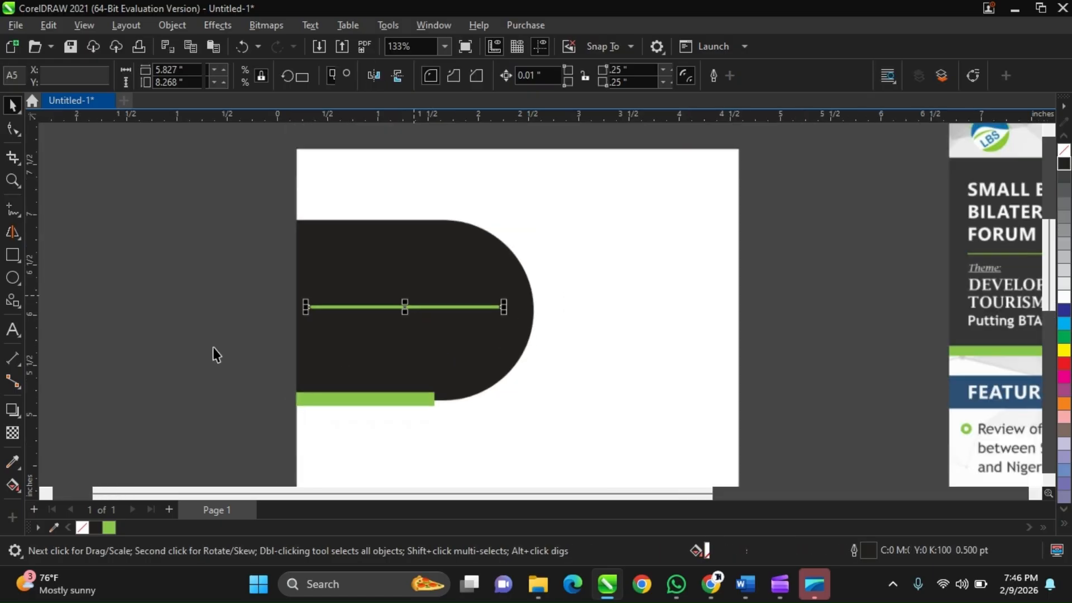
click(212, 347)
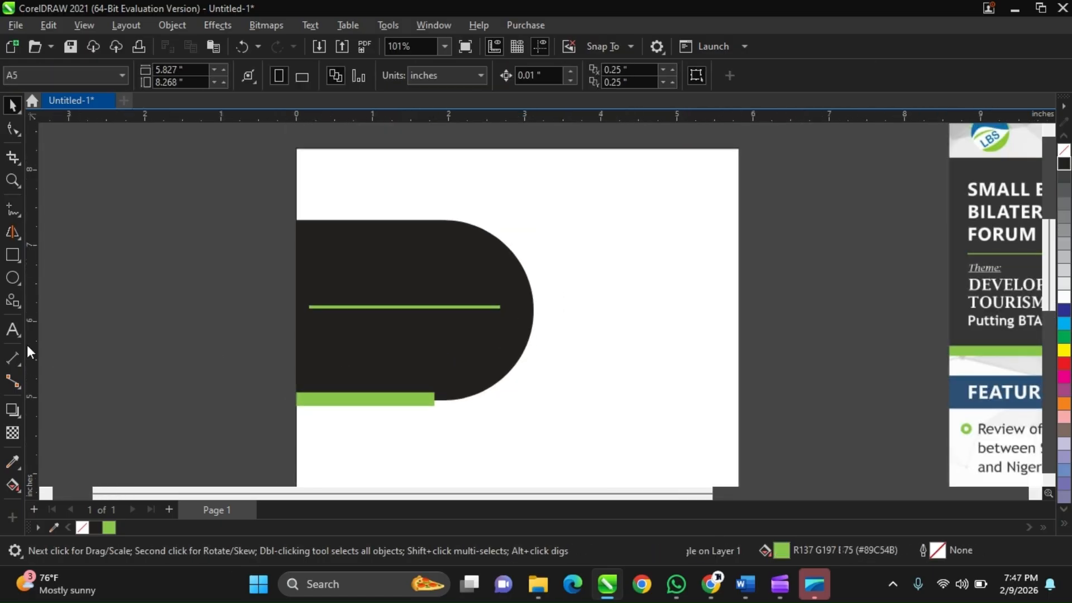
Add three lines of placeholder artistic text above the divider: "AGAHEHRFBA", "AHADVASSABGDGDG" and "AAABABB".
click(13, 329)
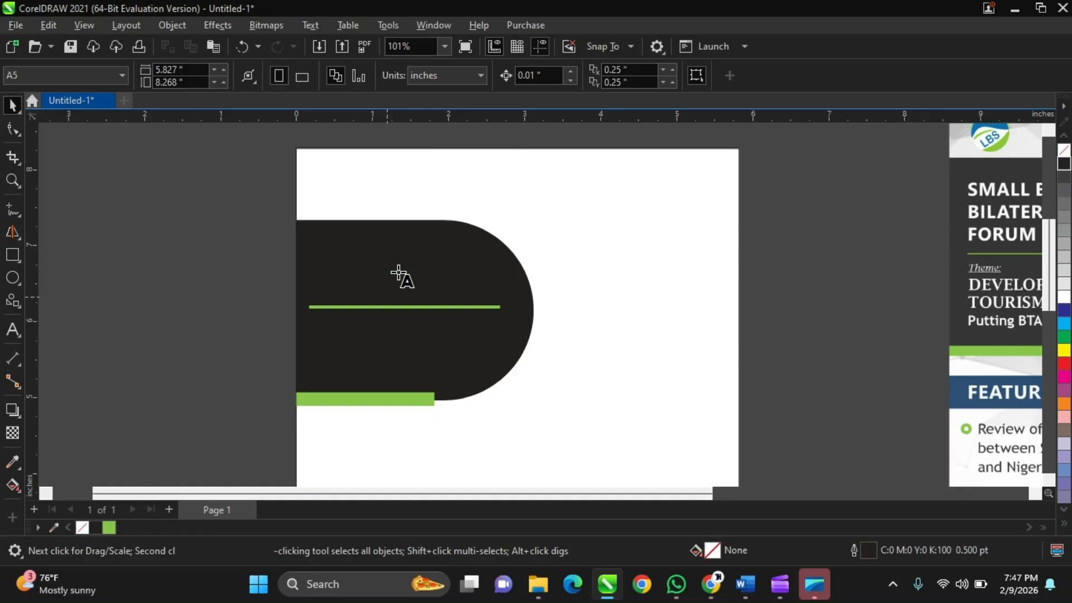
click(340, 264)
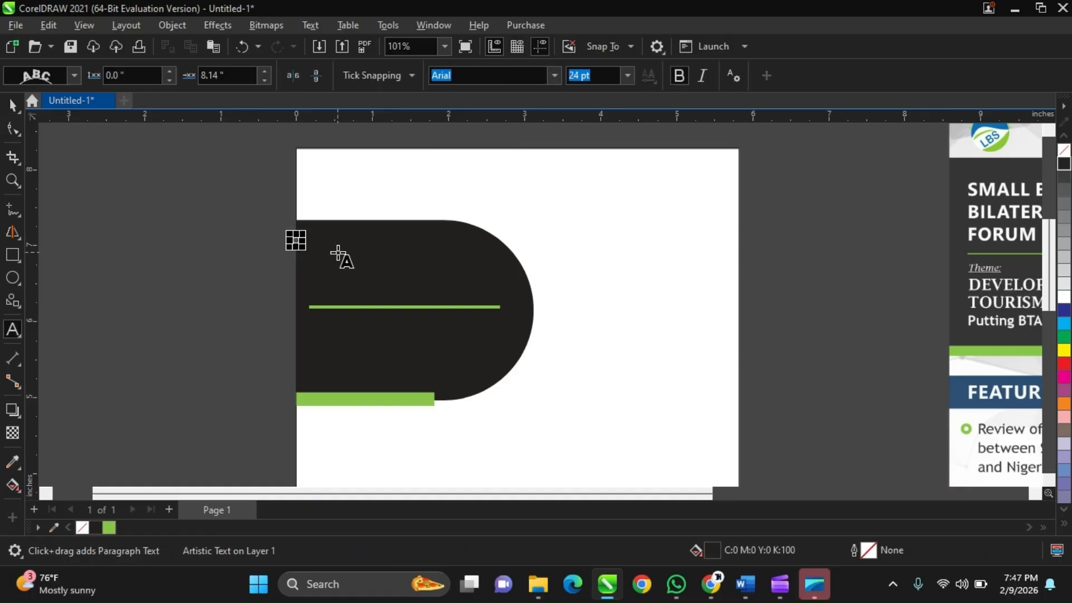
click(337, 253)
text(AGENDA)
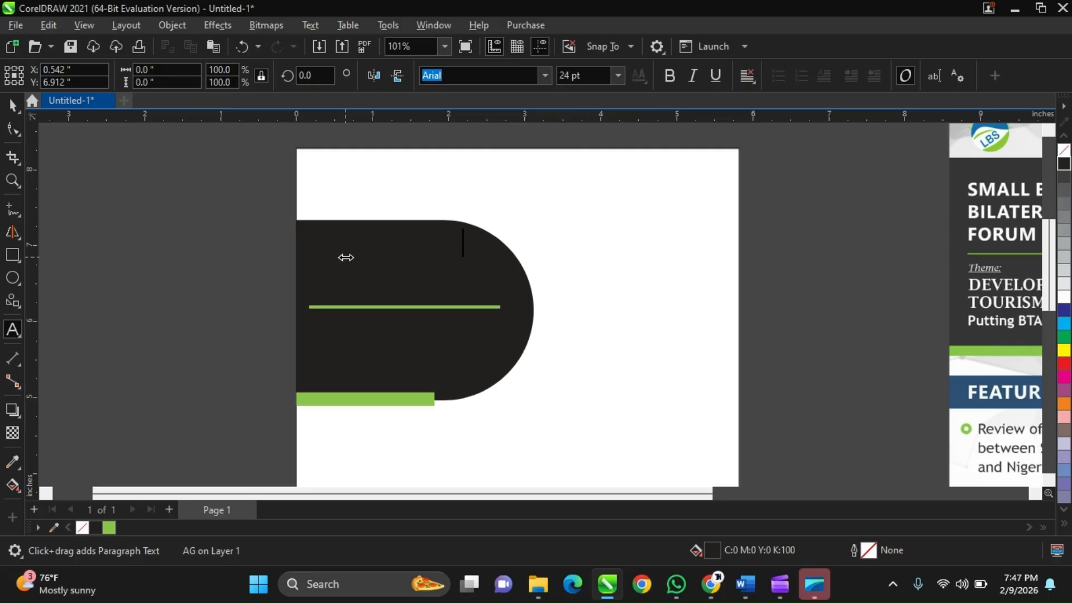
key(Escape)
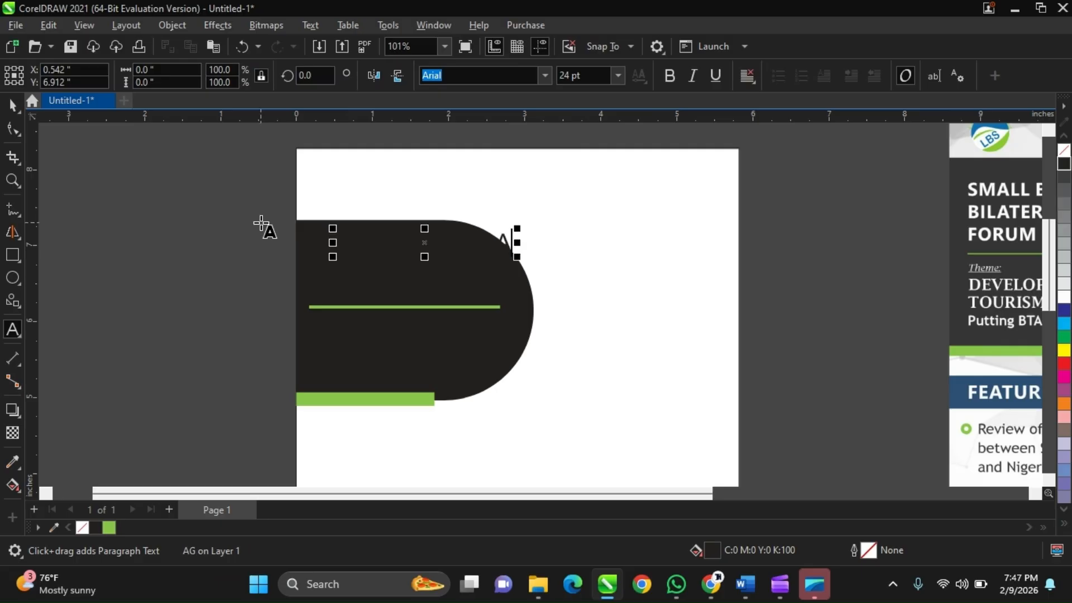
key(Return)
text(SFGSDFSDFSGDGDG)
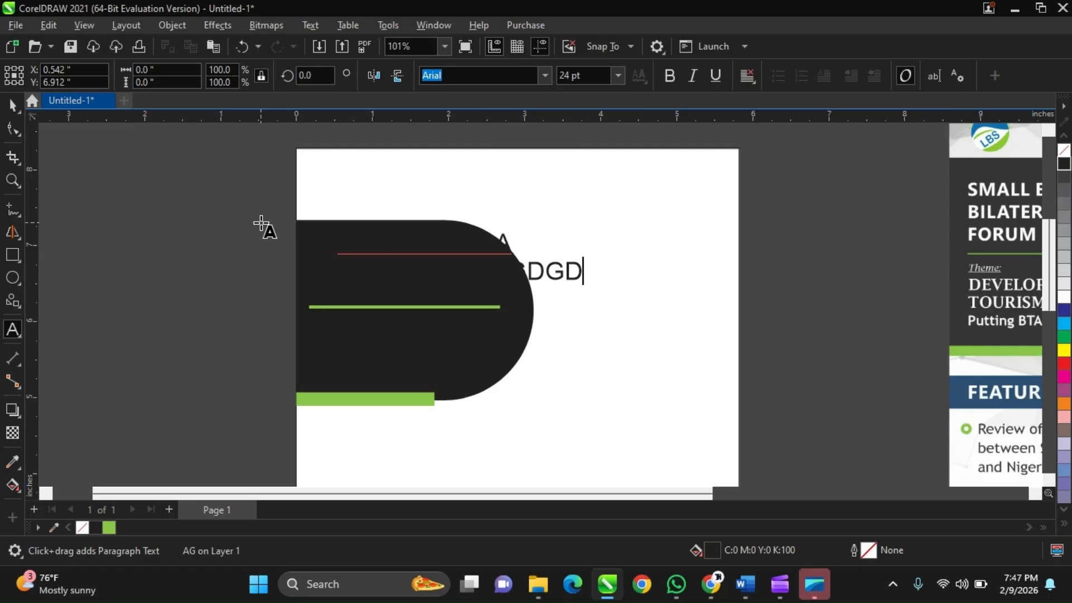
key(Return)
text(AAA)
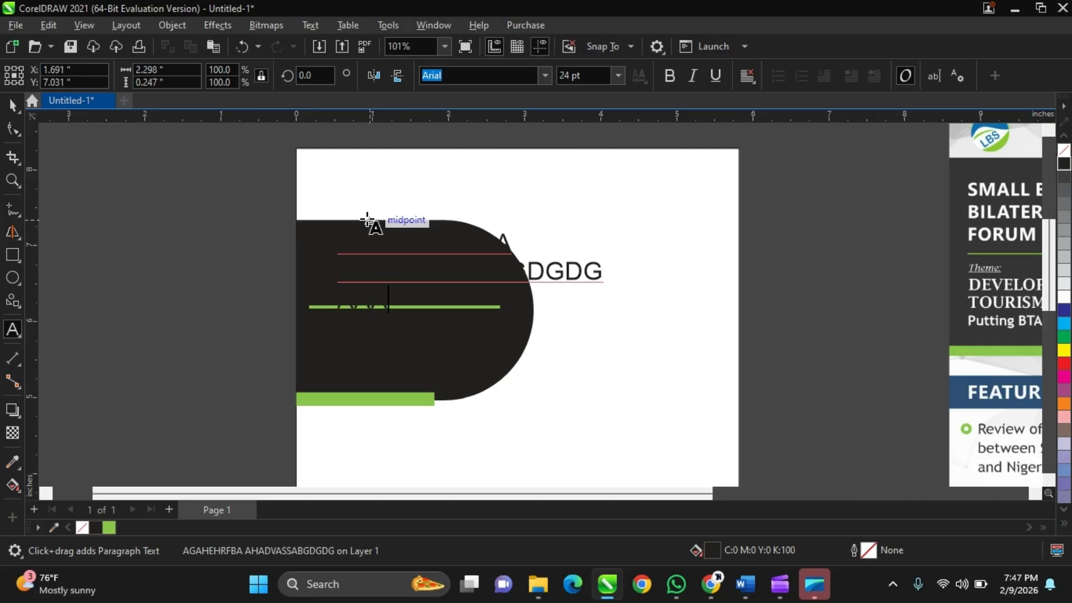
key(Escape)
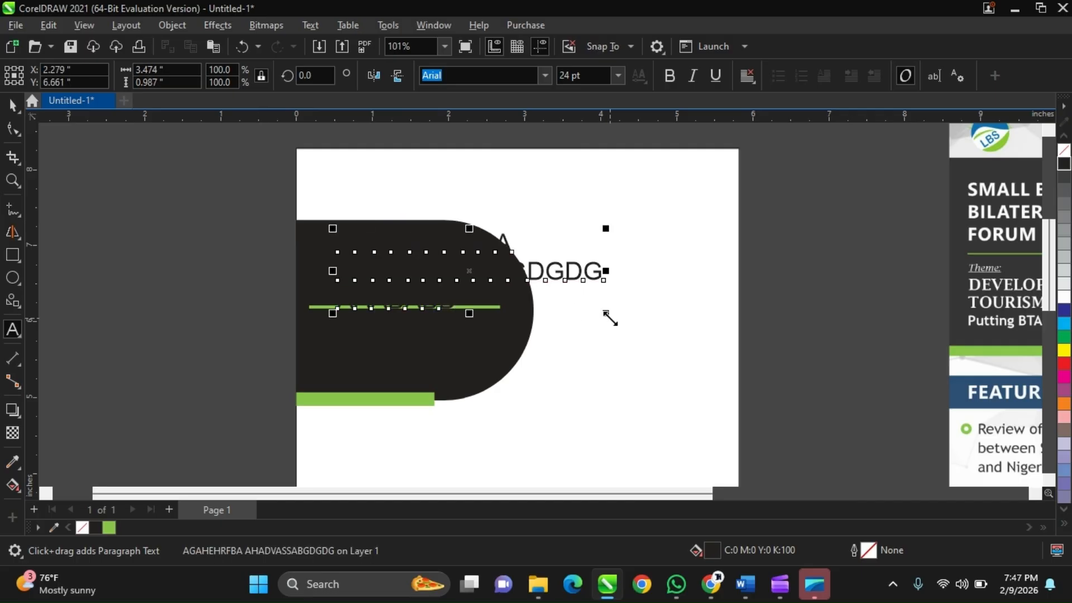
Scale the placeholder text to about 11 pt and format it as bold white (C:0 M:0 Y:0 K:0).
drag(610, 318, 466, 298)
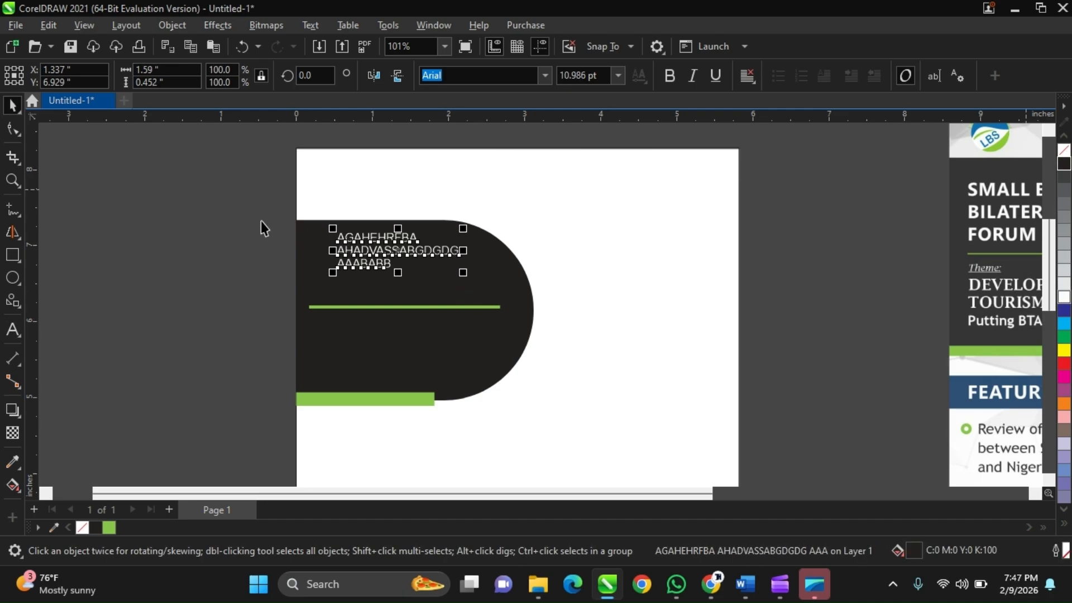
scroll(321, 288, down, 1)
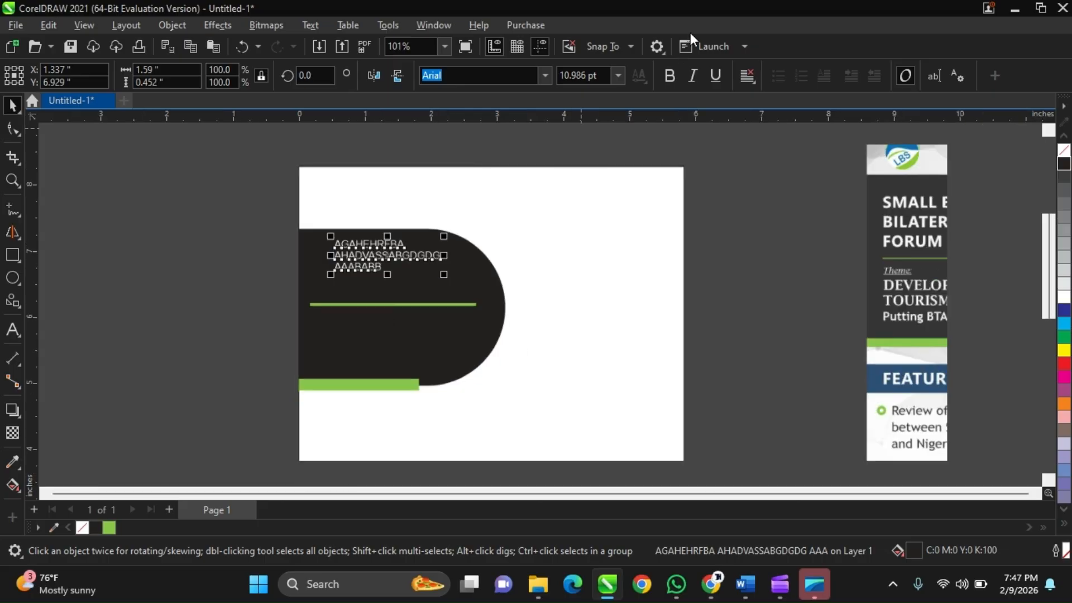
click(668, 76)
scroll(360, 279, up, 1)
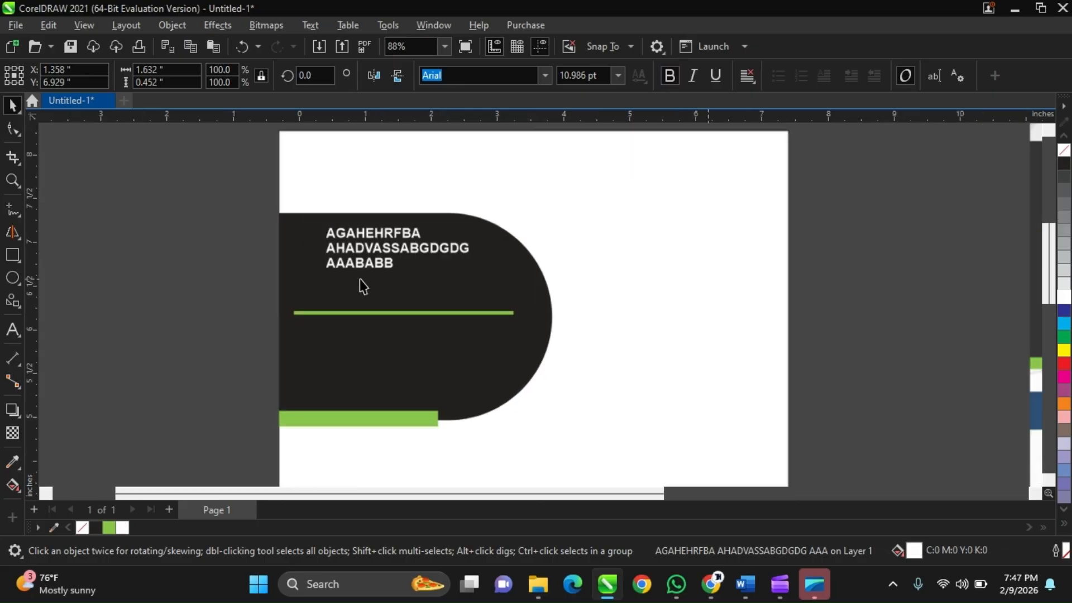
key(Escape)
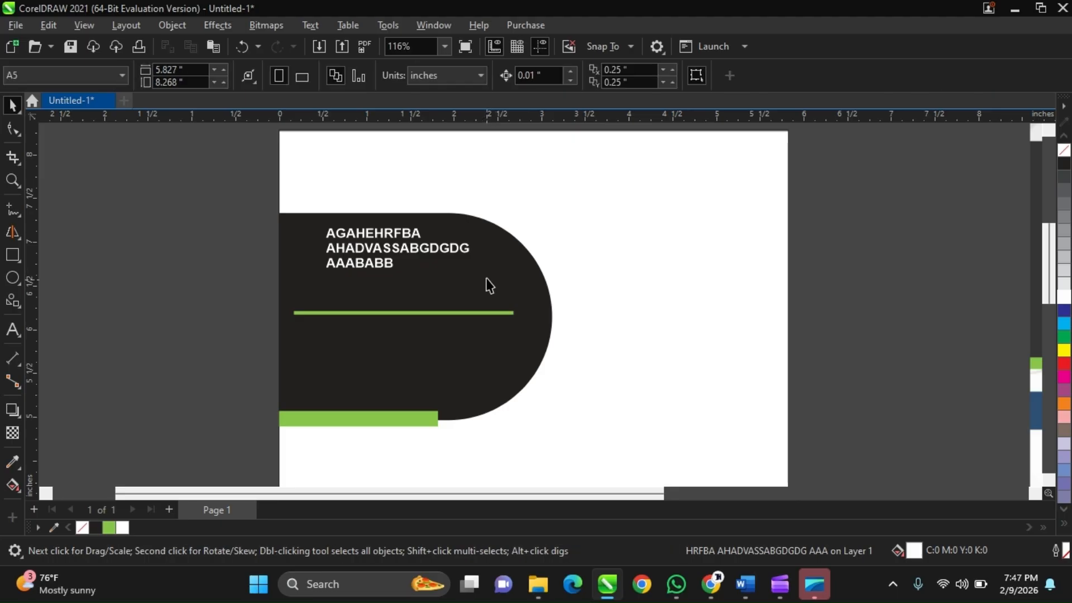
Scale the white placeholder text to about 14.4 pt and move it down closer to the green divider.
click(409, 250)
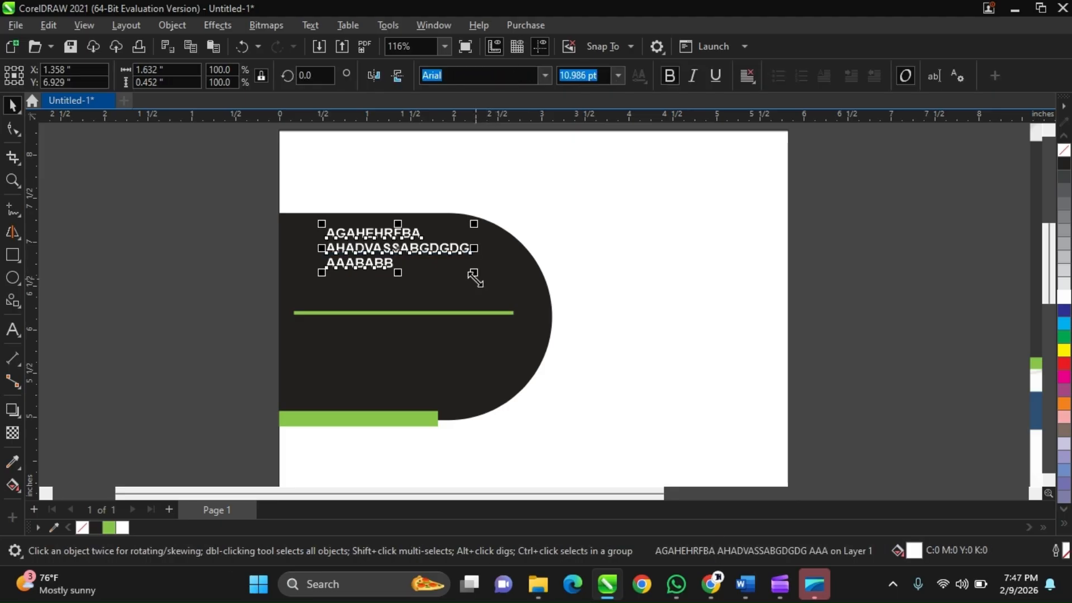
drag(474, 273, 514, 388)
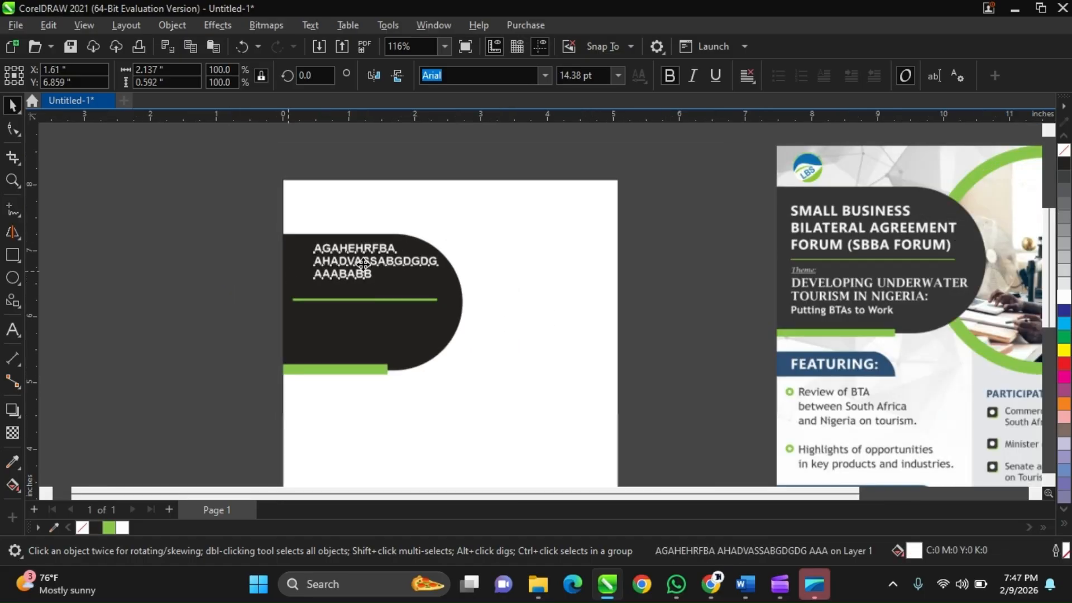
drag(363, 262, 364, 280)
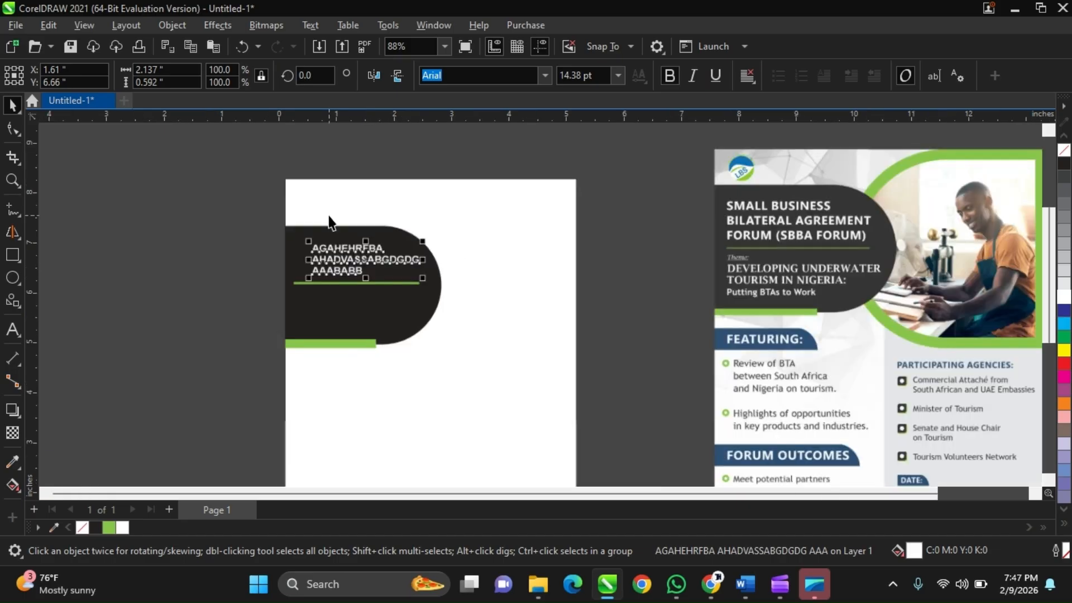
scroll(329, 215, down, 1)
scroll(250, 208, up, 2)
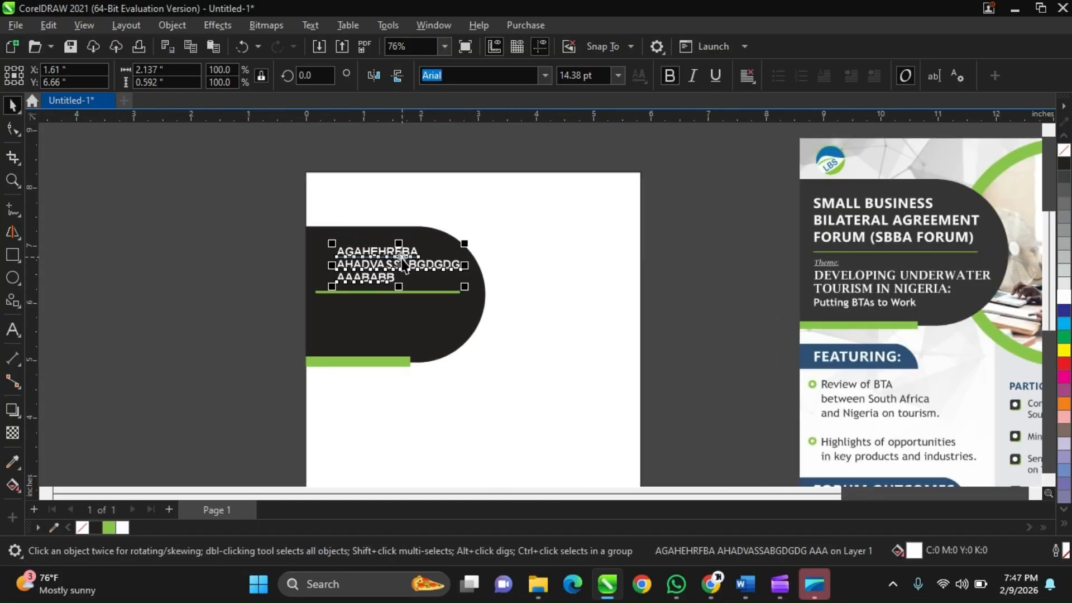
Duplicate the placeholder text directly below the divider, remove the copy's bold formatting, and deselect it.
drag(402, 260, 392, 326)
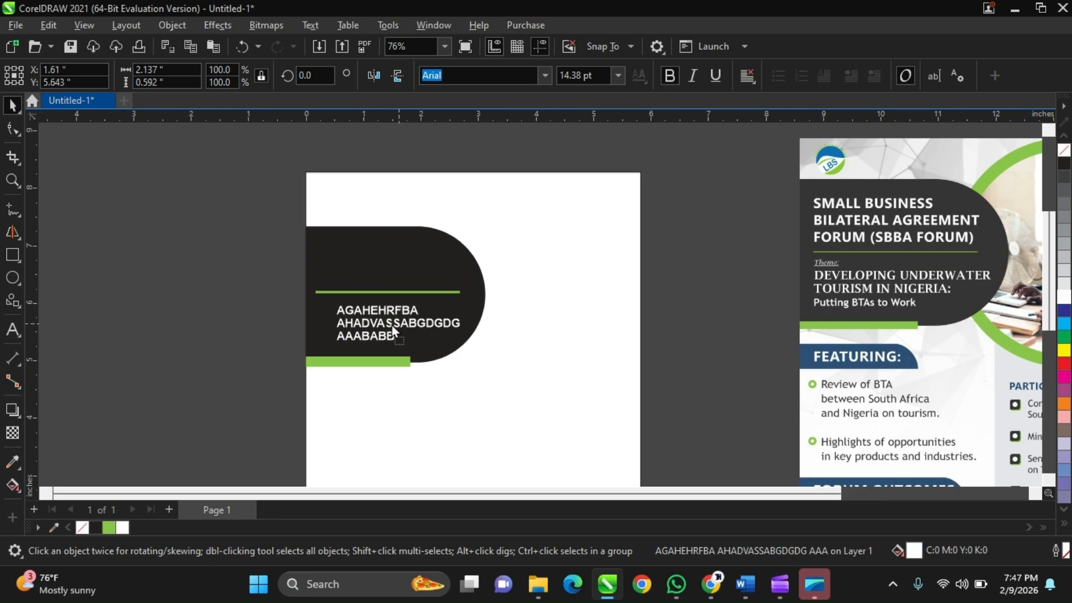
right_click(392, 326)
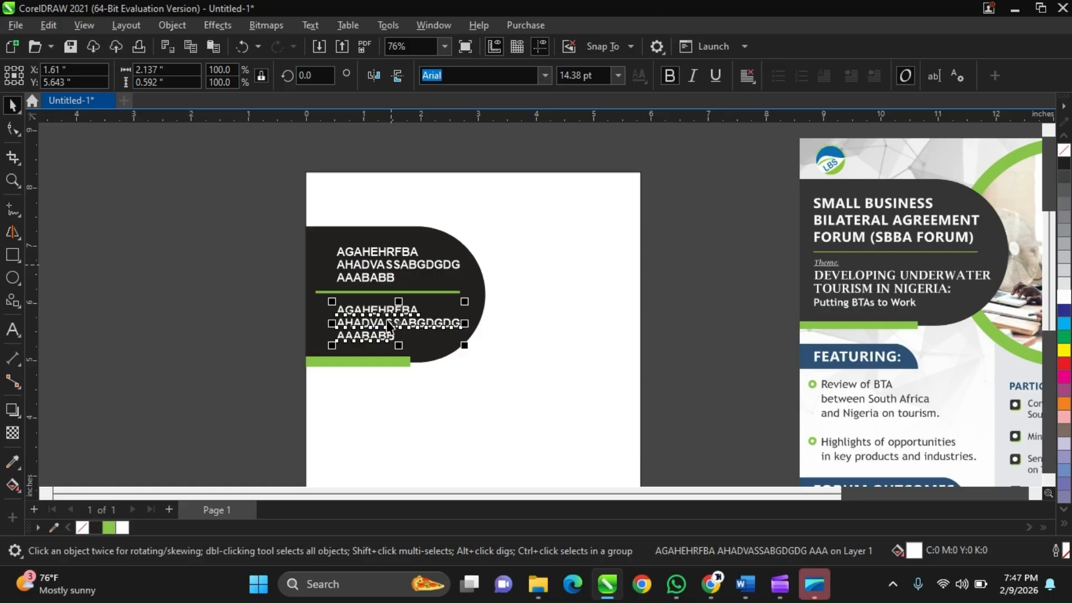
click(663, 75)
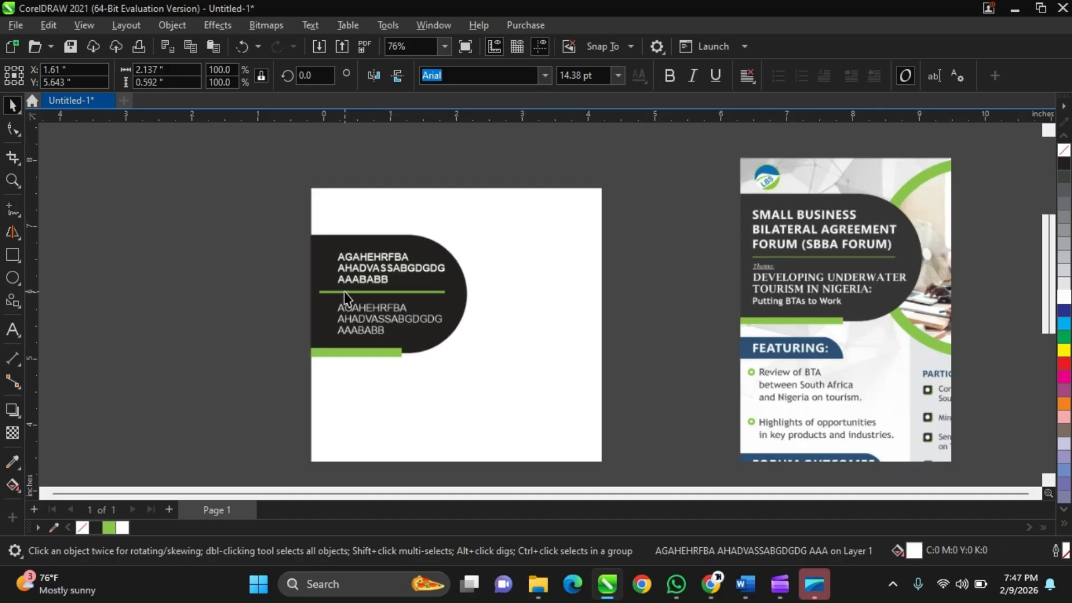
scroll(343, 291, down, 1)
click(290, 307)
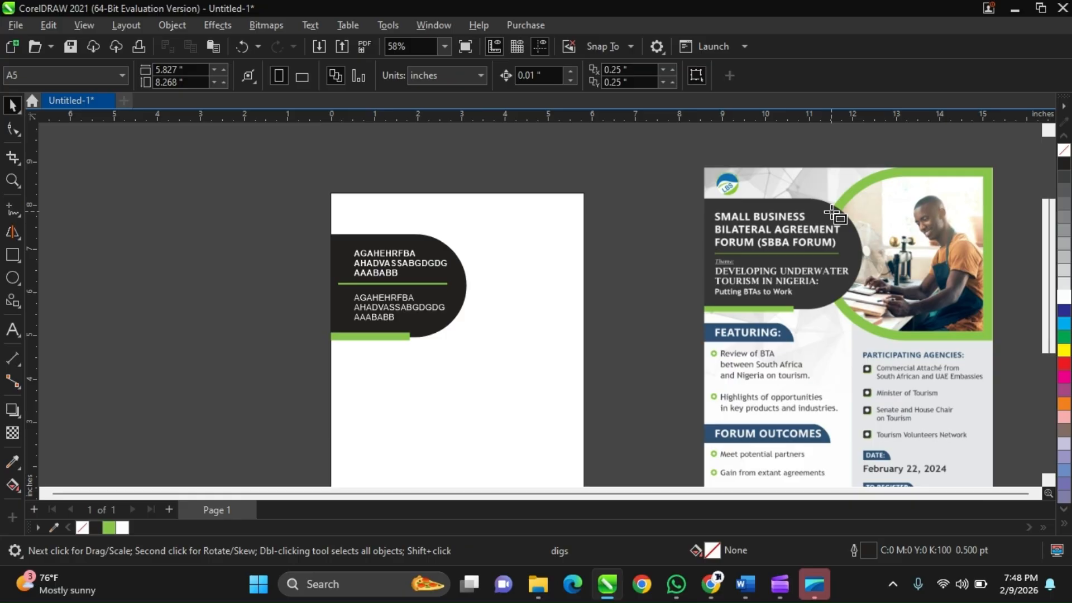
Draw a rectangle about 3.51 by 3.00 inches from the page's right edge, overlapping the black shape's rounded end.
key(F6)
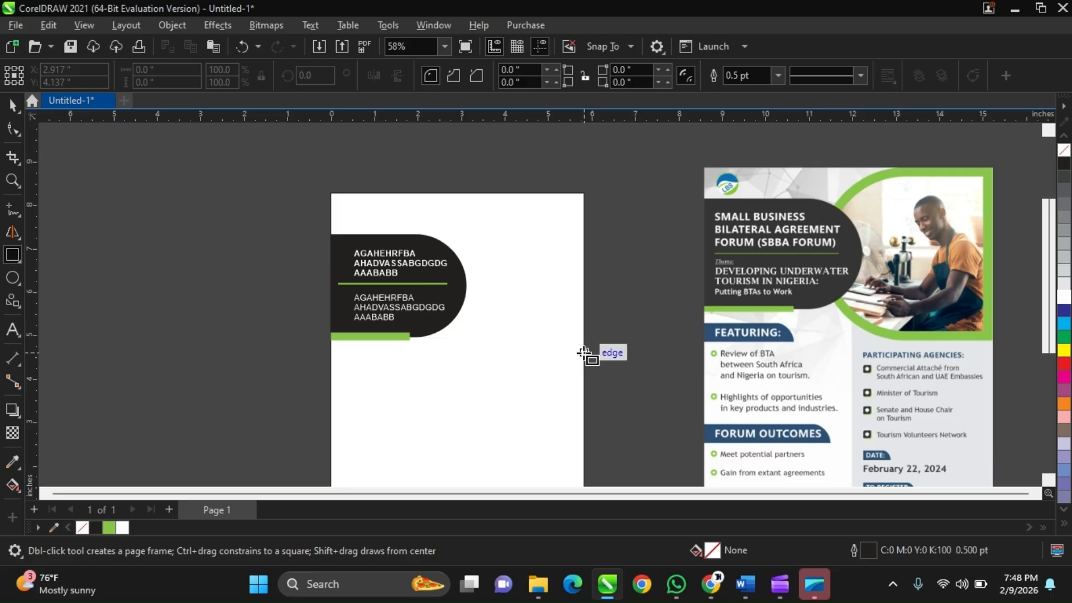
drag(585, 352, 431, 222)
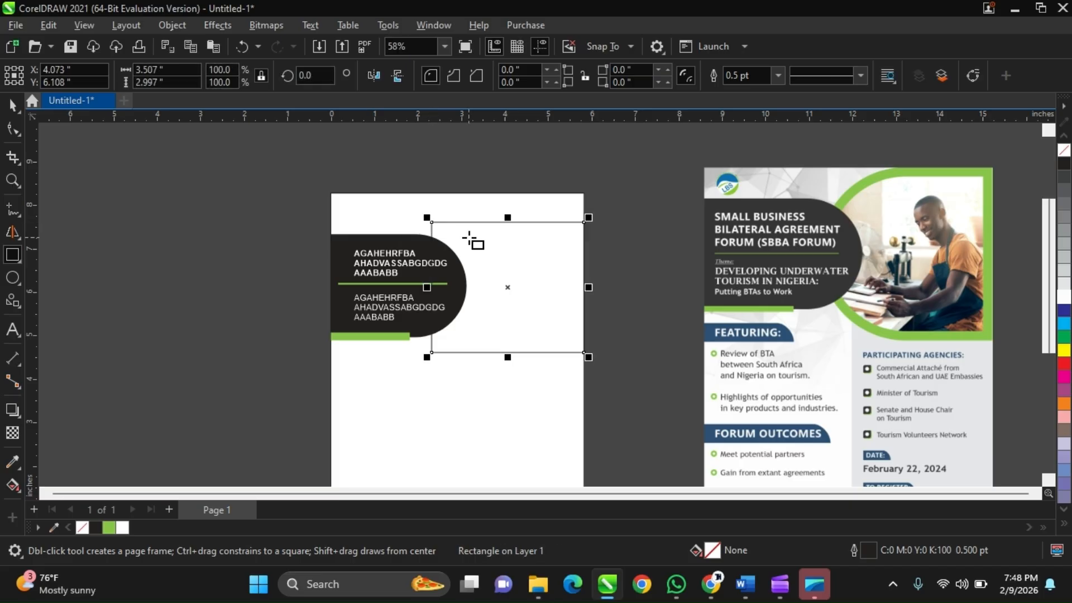
key(space)
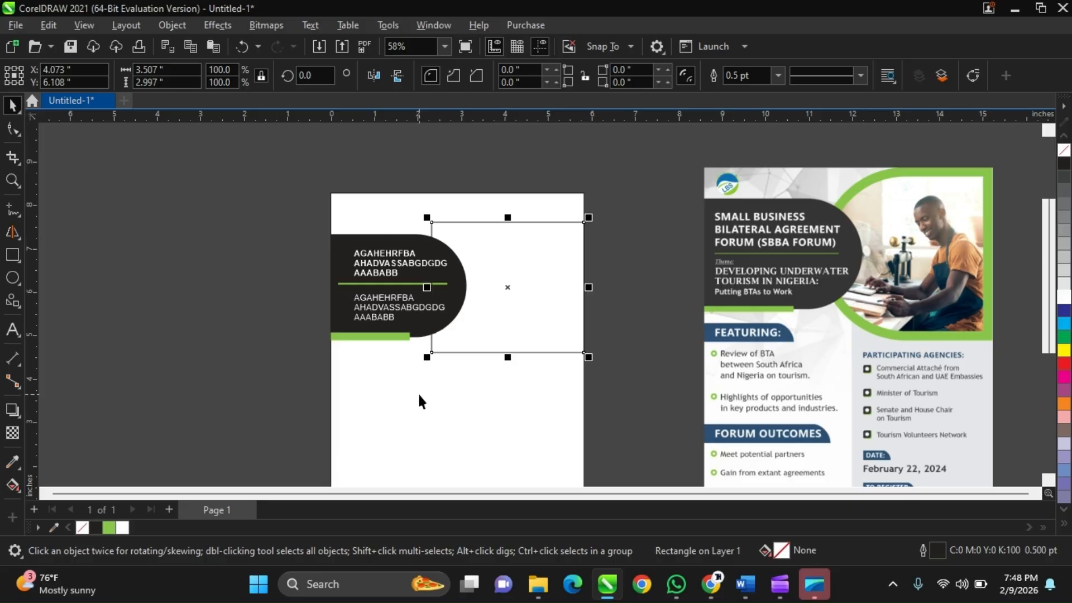
Align the new rectangle with the black shape so their vertical centres match, and clear the selection.
scroll(436, 275, up, 2)
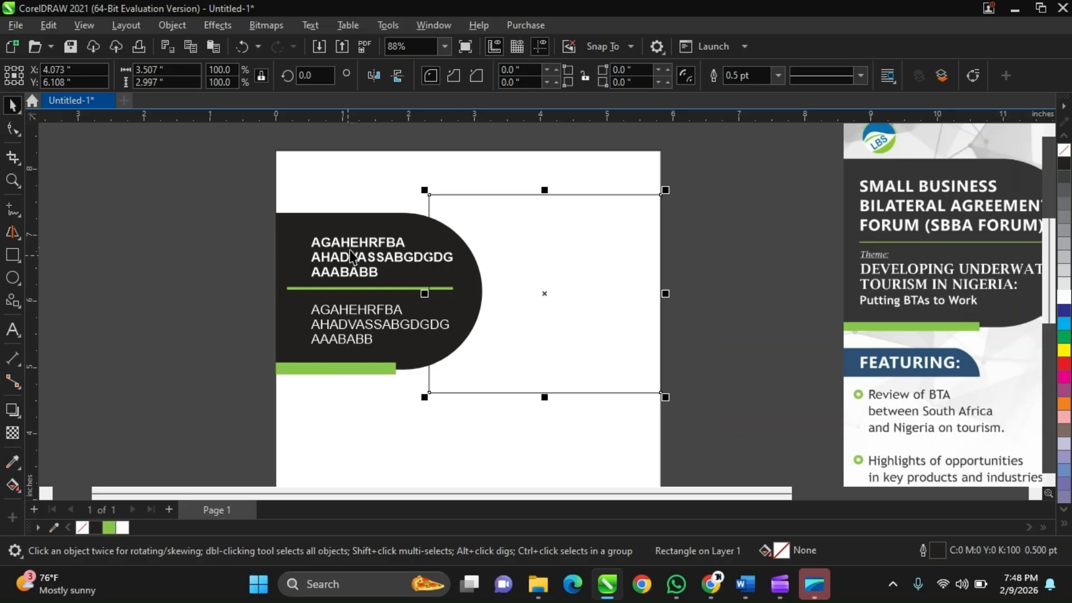
scroll(509, 239, down, 2)
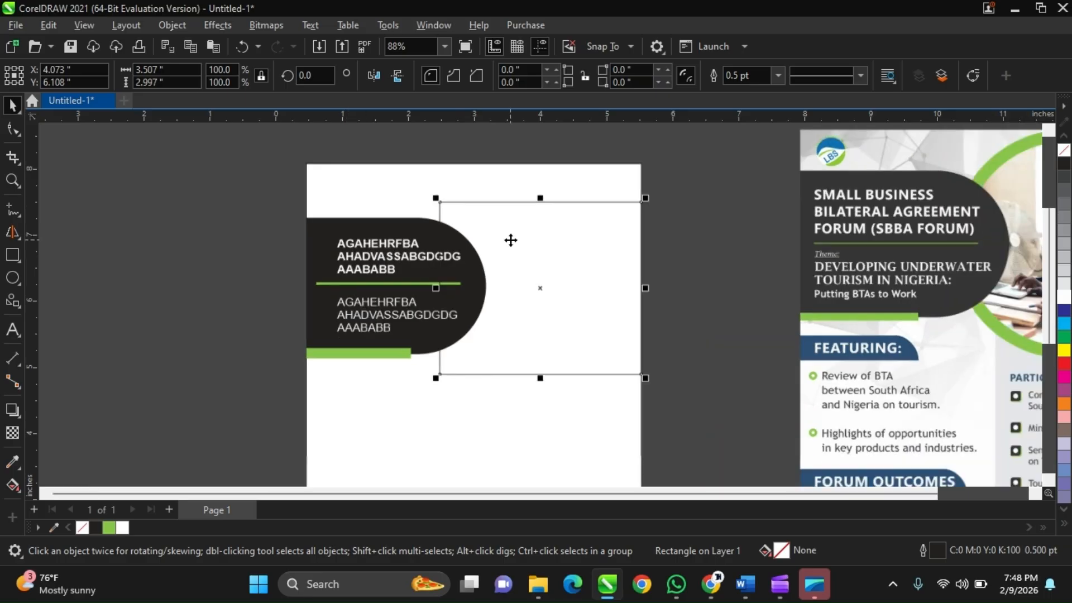
scroll(622, 297, up, 2)
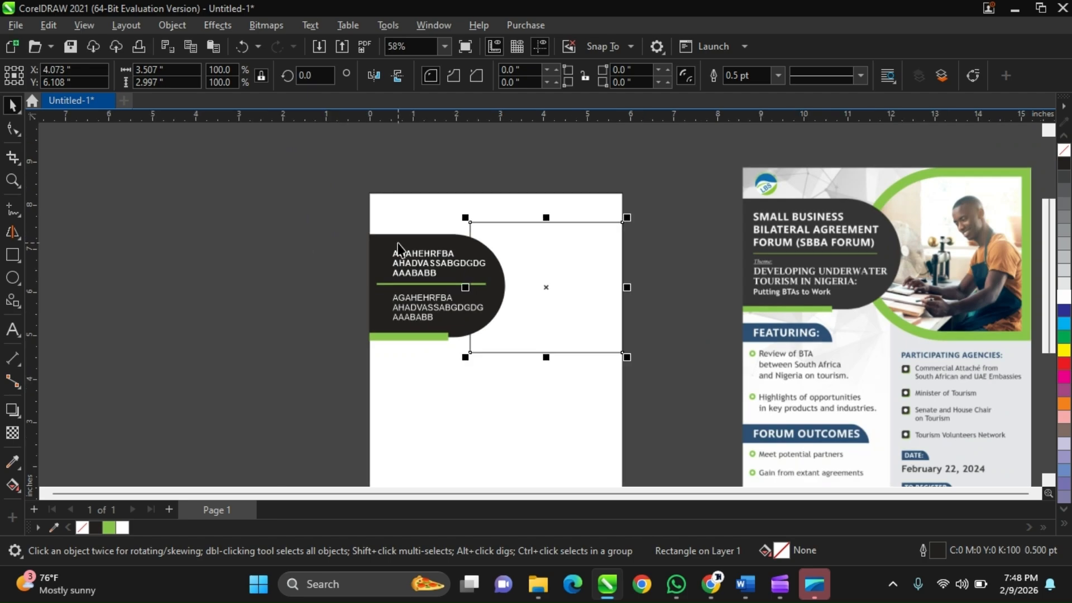
shift+click(398, 250)
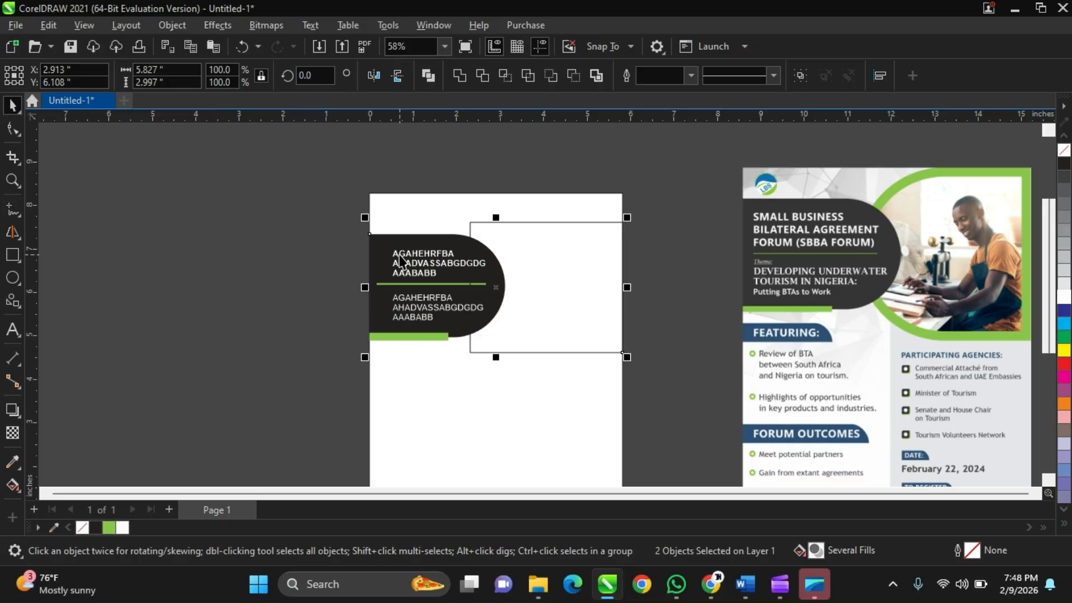
drag(400, 259, 400, 254)
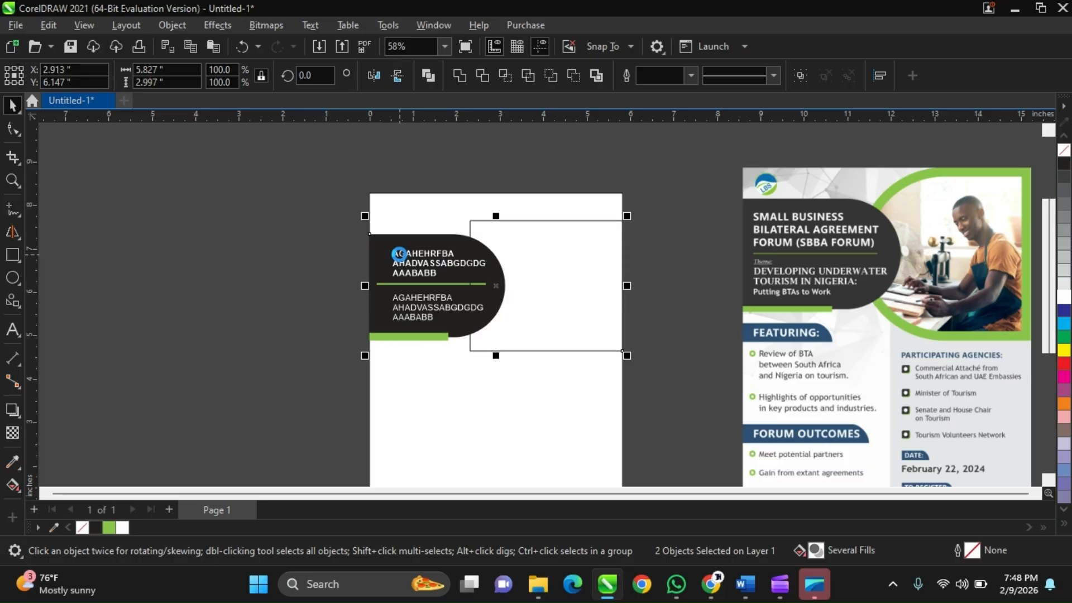
scroll(505, 239, up, 1)
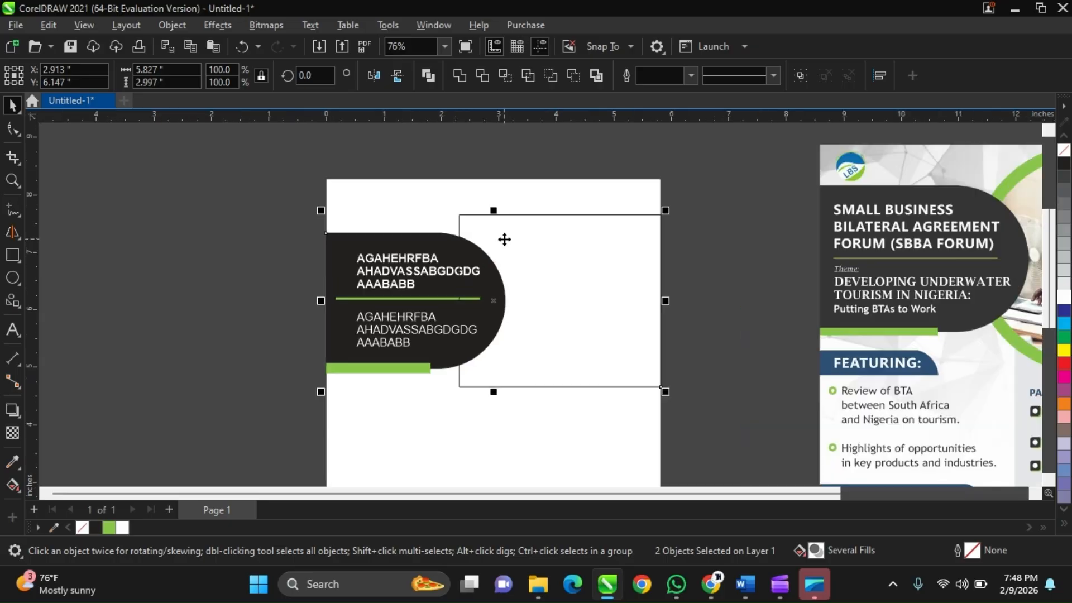
scroll(416, 250, down, 1)
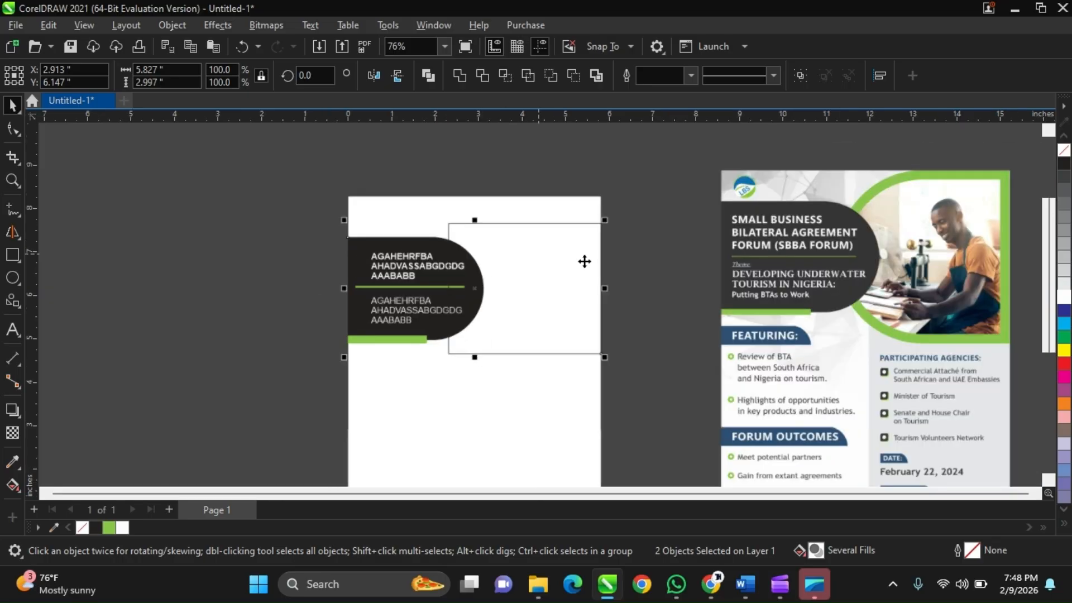
click(584, 262)
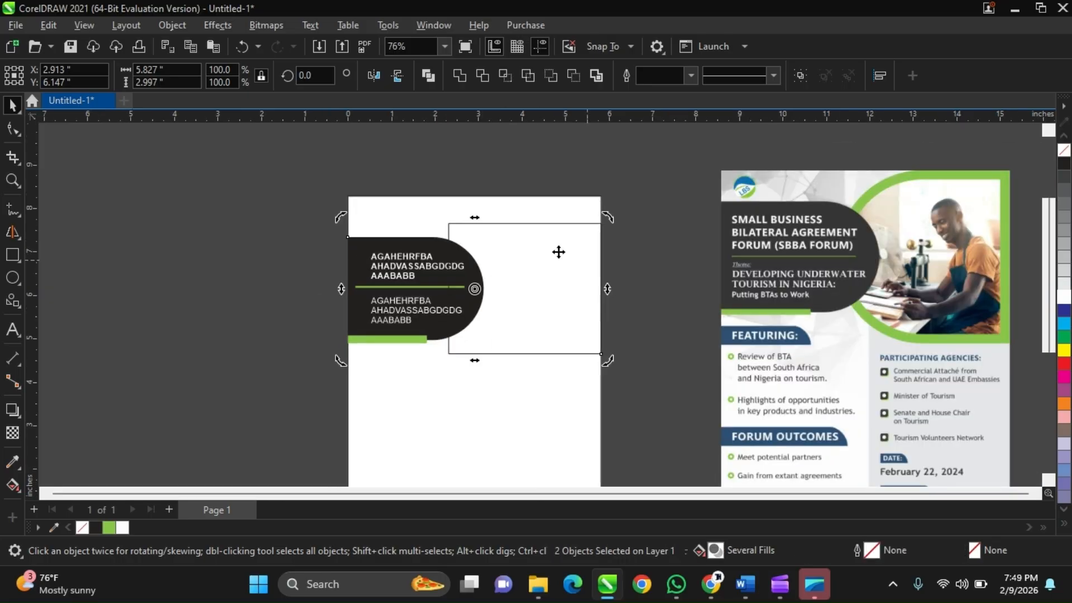
click(558, 251)
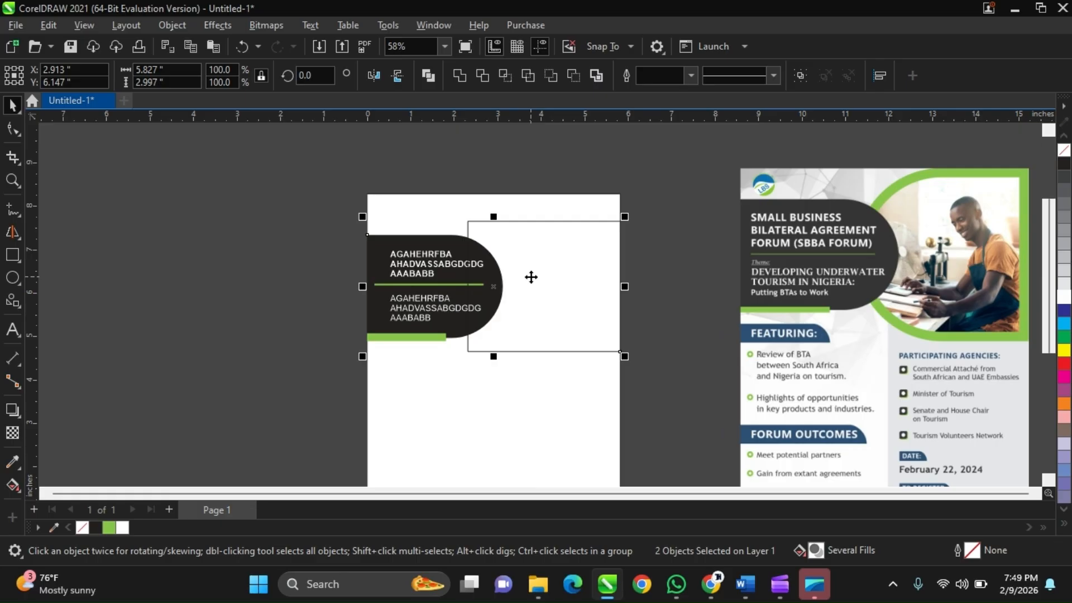
key(Escape)
Select the rectangle's upper-left corner node with the Shape tool.
key(F10)
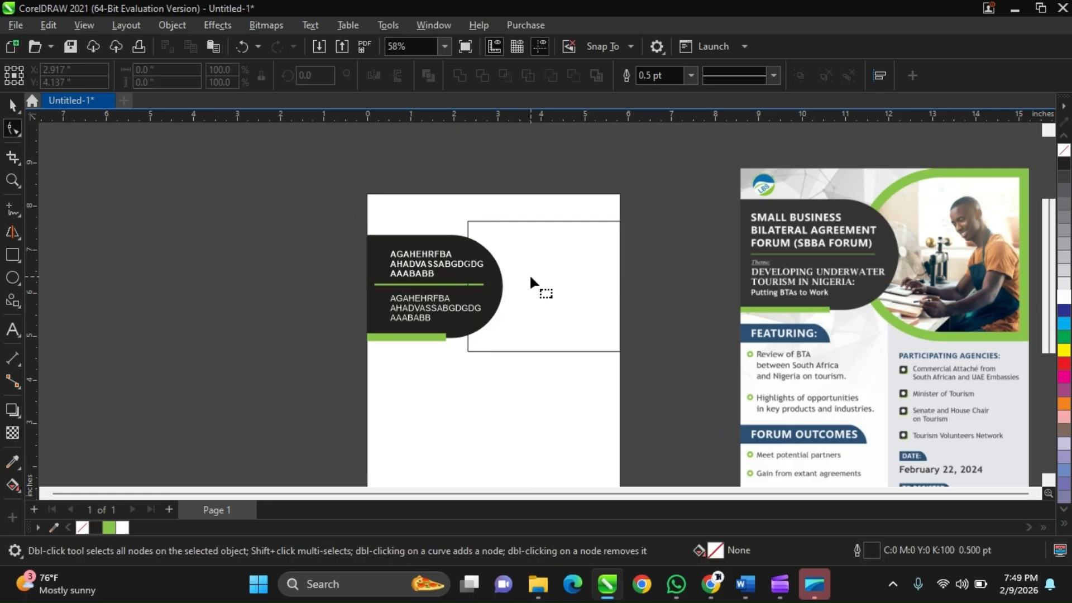
click(469, 223)
click(469, 223)
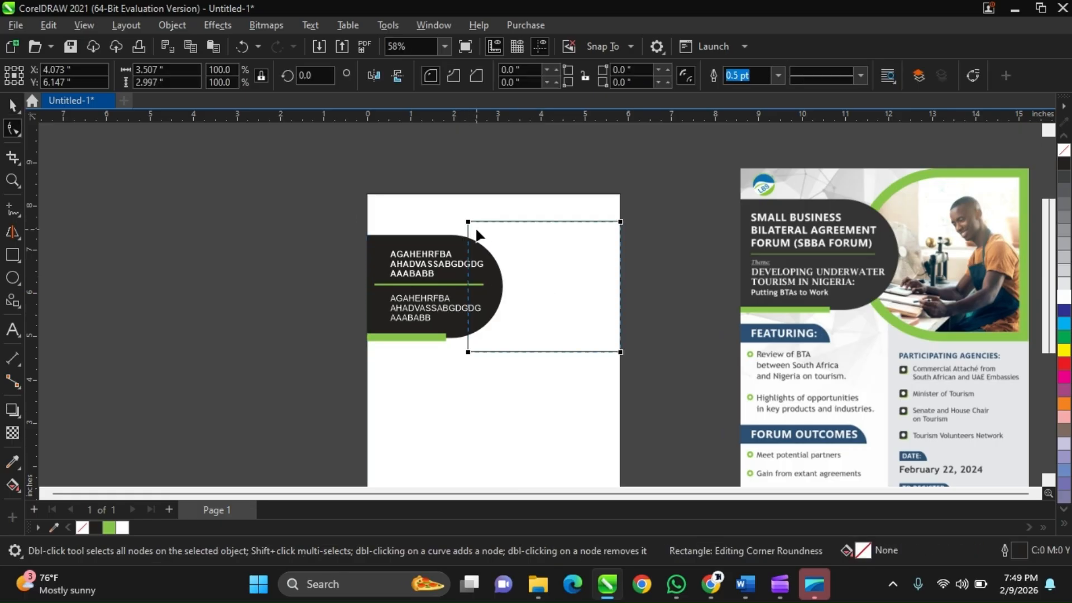
click(468, 352)
drag(469, 350, 537, 368)
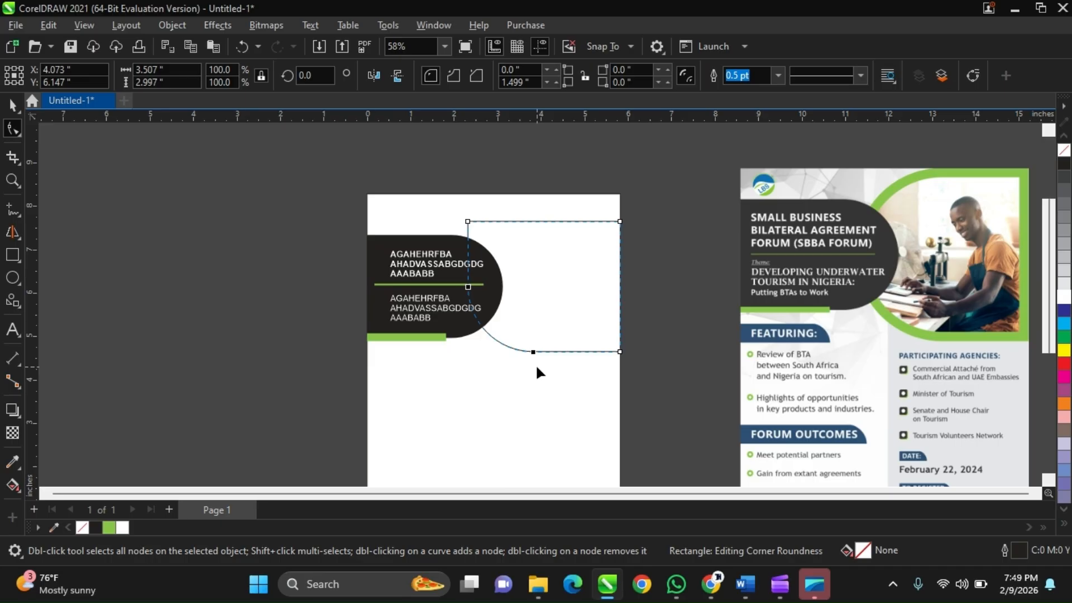
key(ctrl+z)
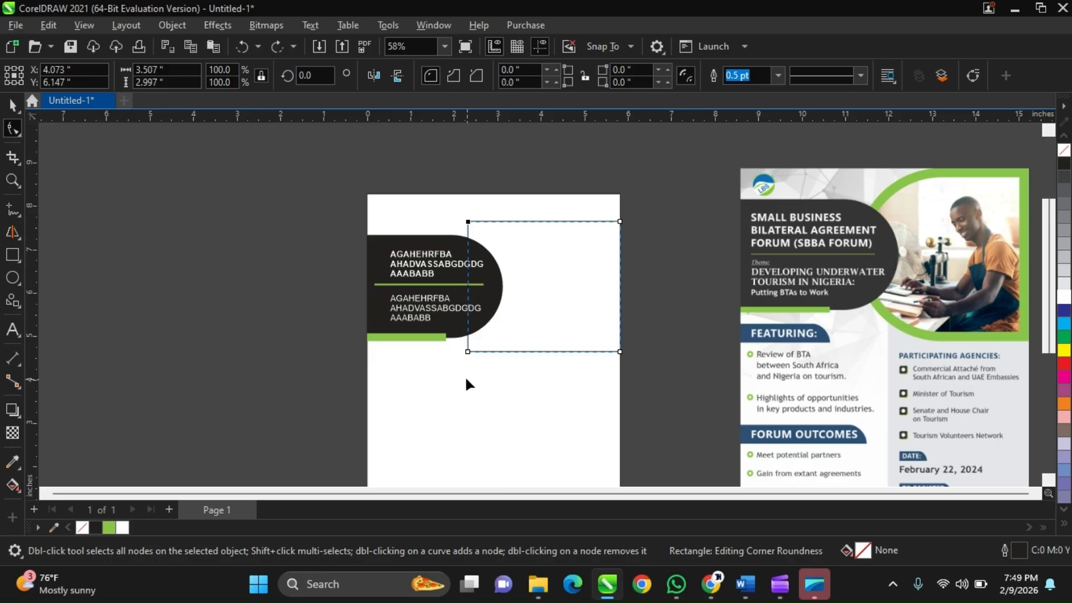
click(469, 360)
click(468, 353)
drag(468, 224, 522, 215)
key(ctrl+z)
Round the rectangle's two left corners to a 1.499 inch radius, forming a semicircular left end, and deselect it.
click(466, 220)
shift+click(468, 352)
drag(467, 352, 557, 333)
scroll(605, 298, down, 2)
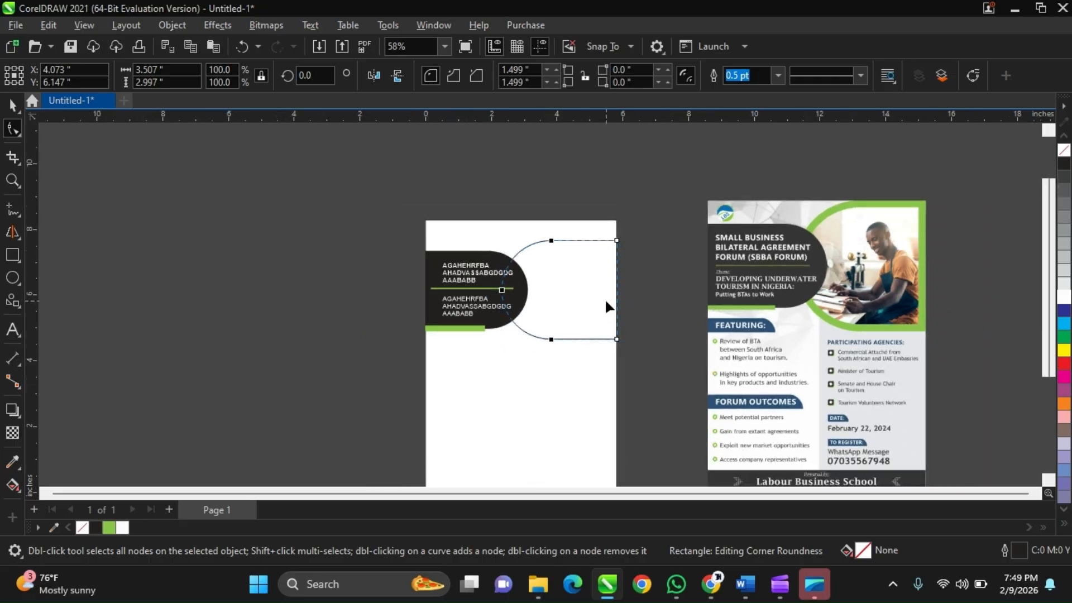
key(space)
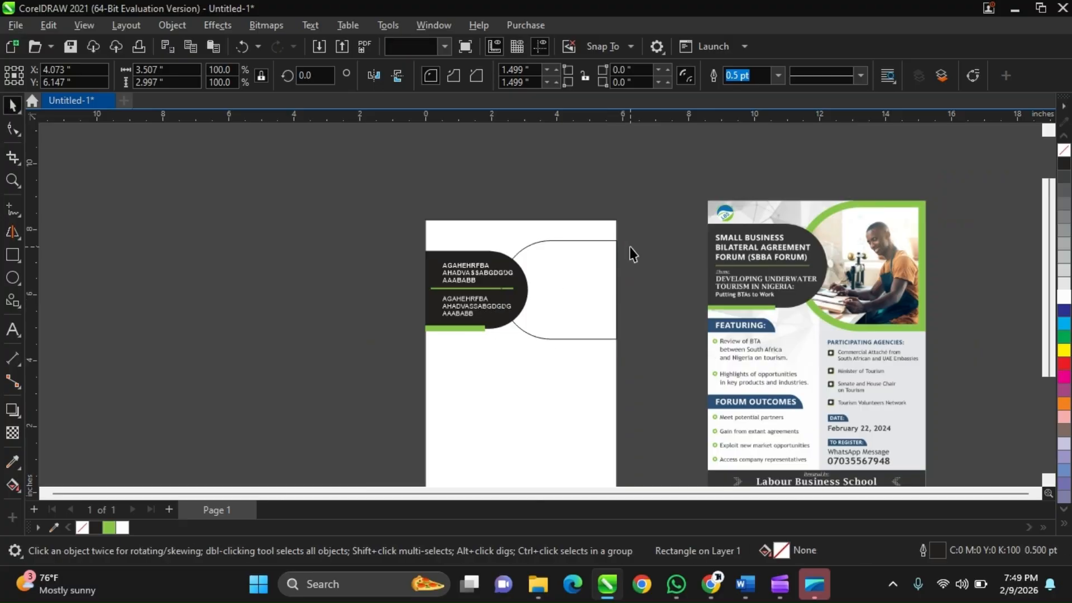
click(630, 248)
Give the rounded rectangle a 10 pt outline in the reference's green (#89C54B).
scroll(596, 275, up, 2)
scroll(597, 275, down, 3)
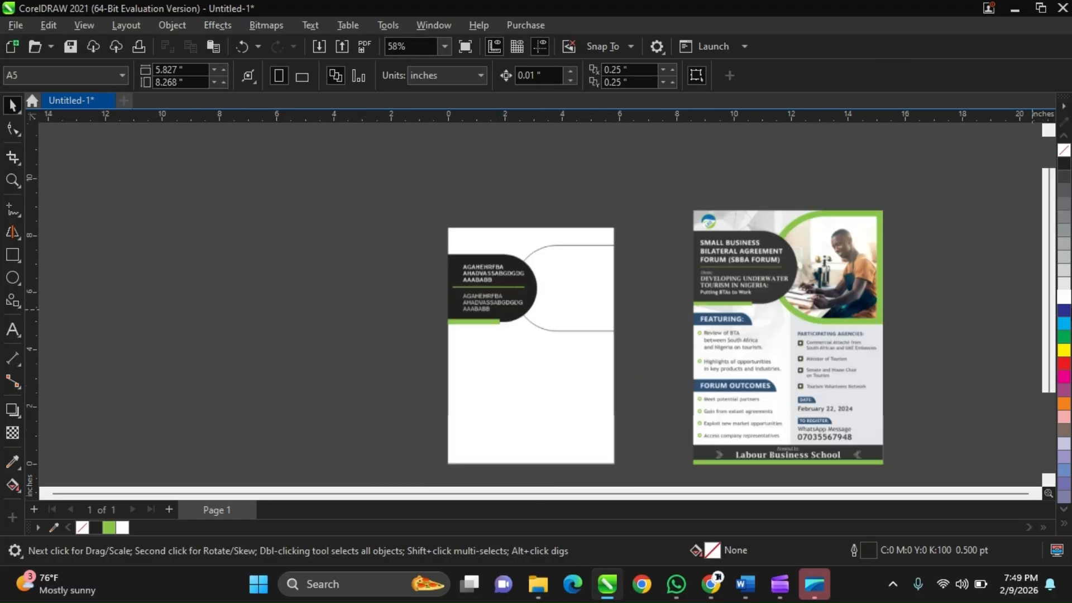
scroll(888, 240, up, 3)
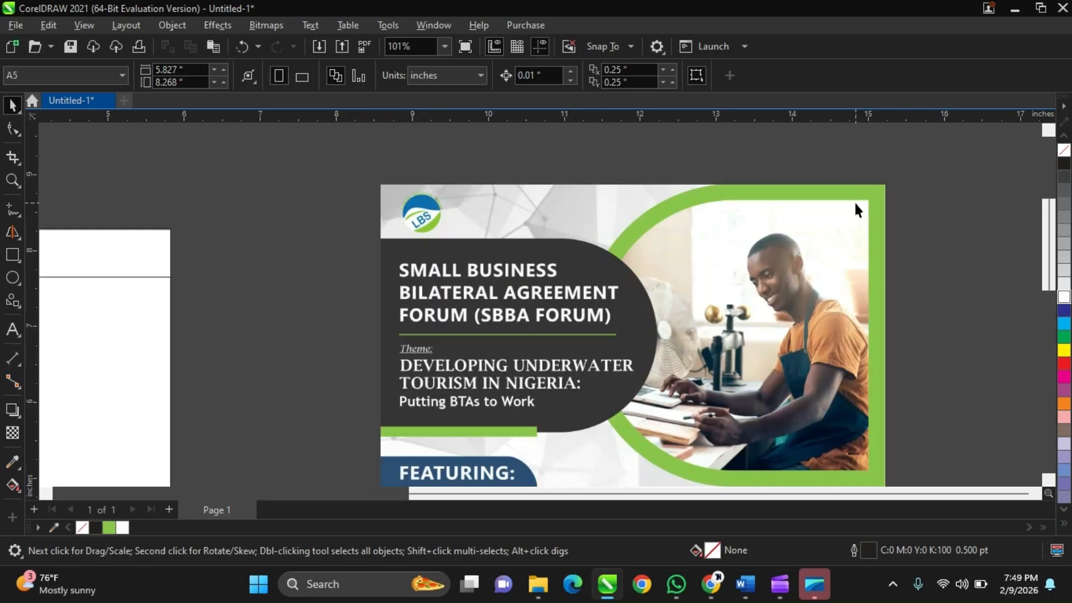
scroll(855, 204, up, 1)
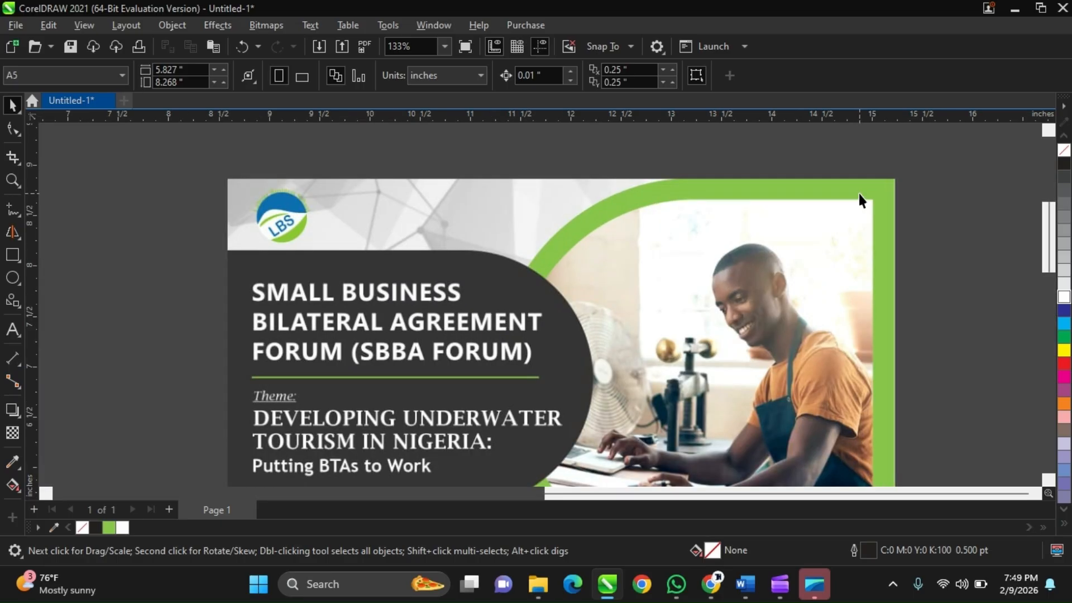
scroll(859, 192, down, 2)
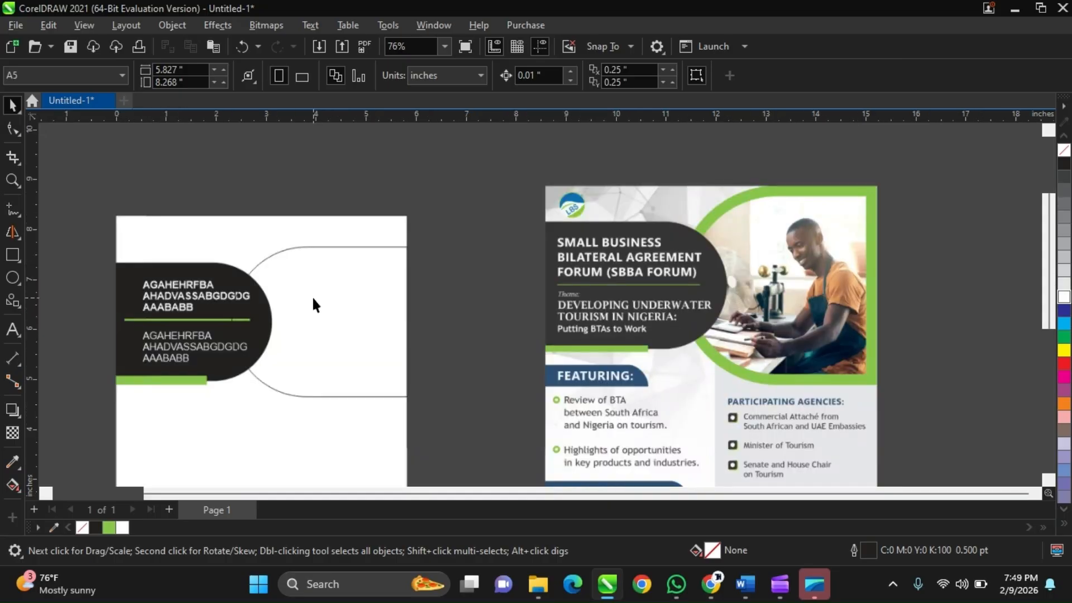
click(313, 304)
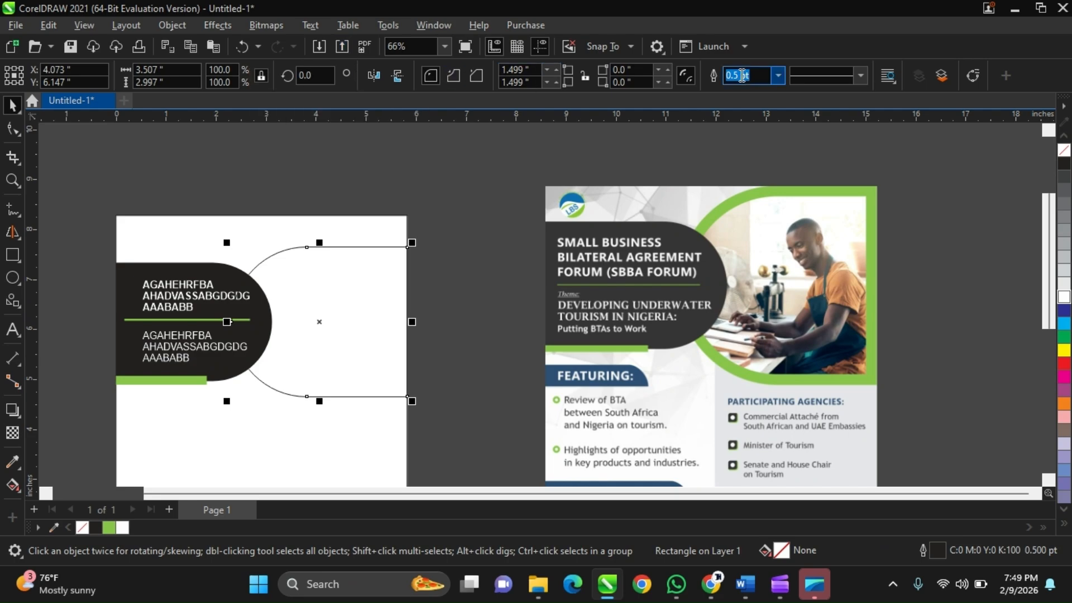
click(777, 76)
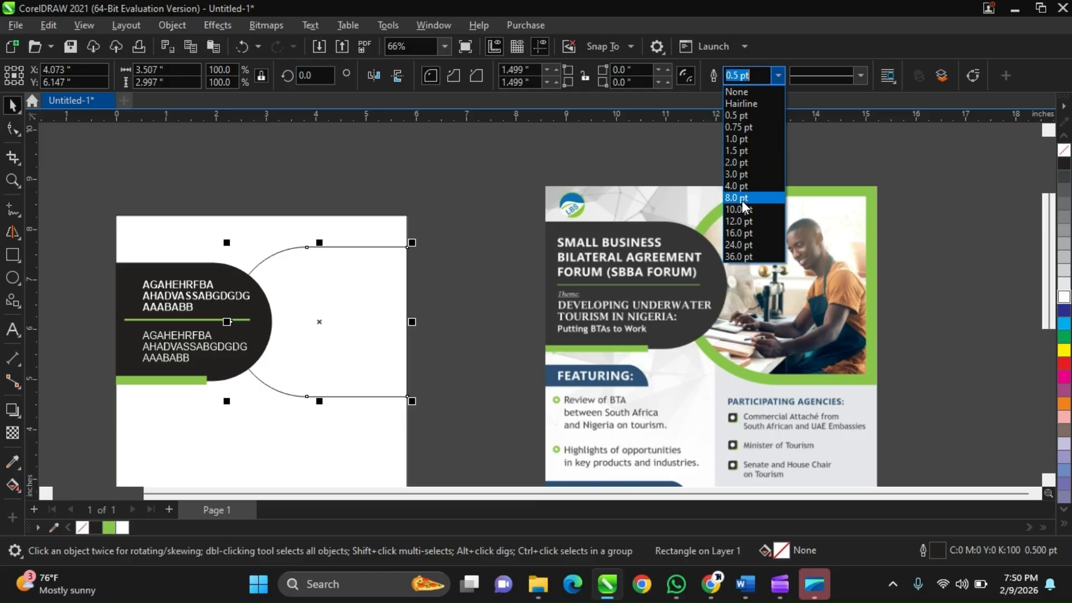
click(632, 169)
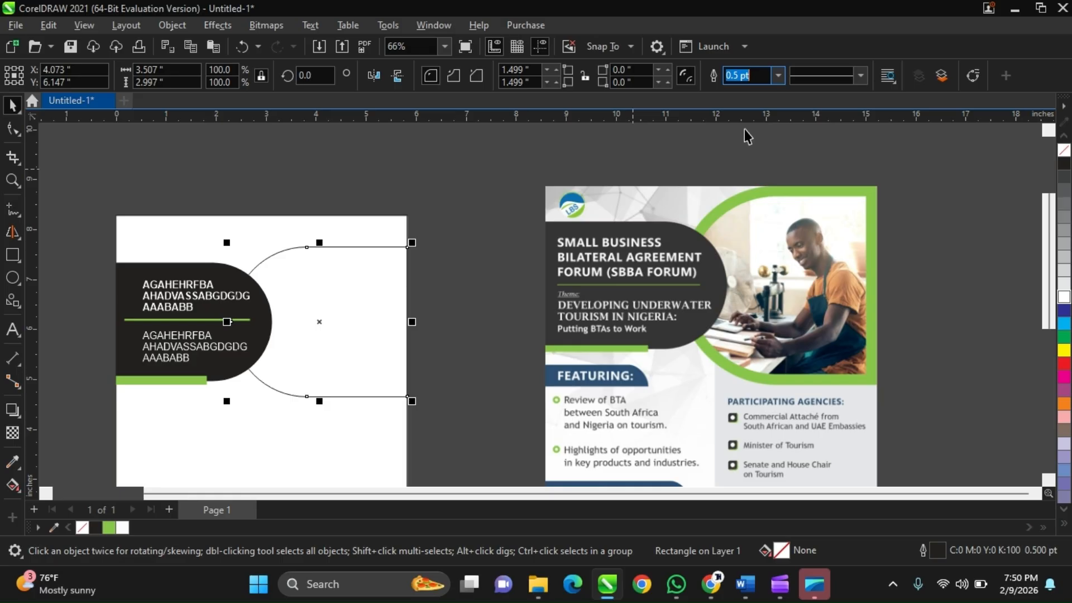
click(779, 79)
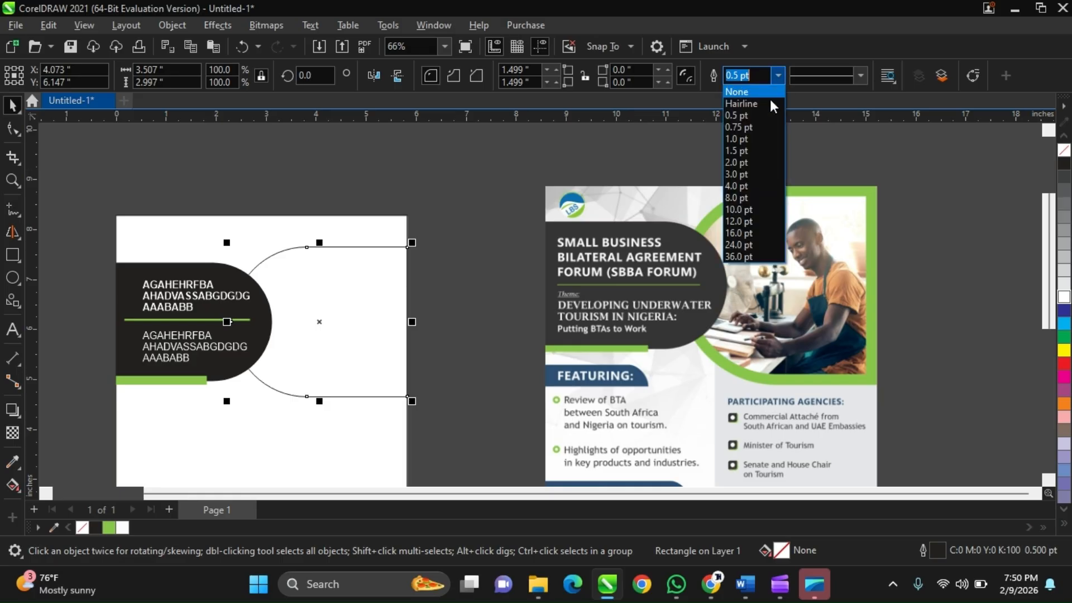
click(772, 212)
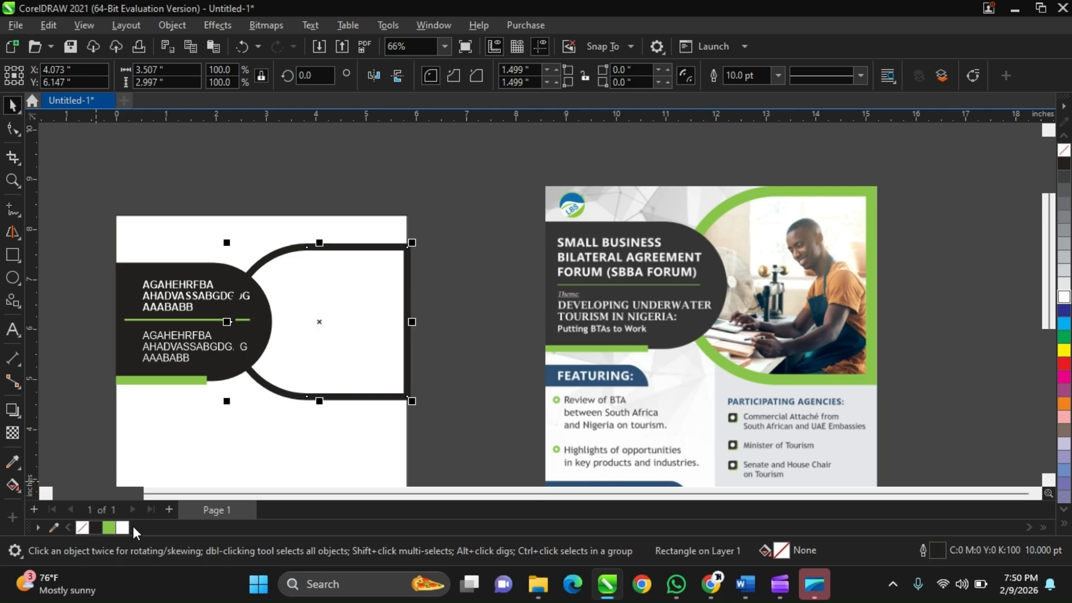
right_click(108, 526)
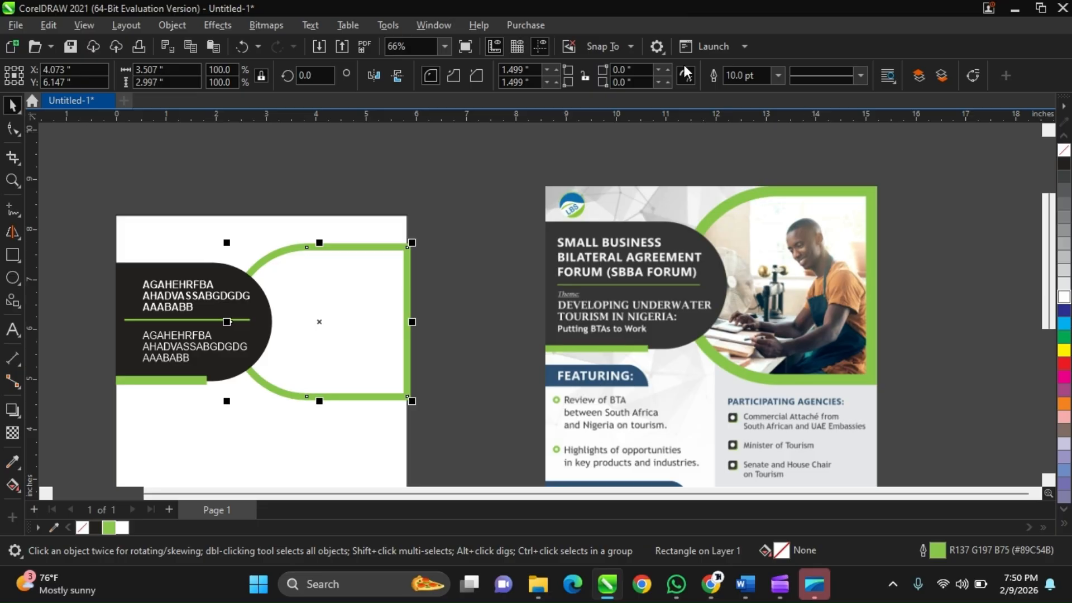
Increase the green photo frame's outline width to 16 pt.
click(773, 75)
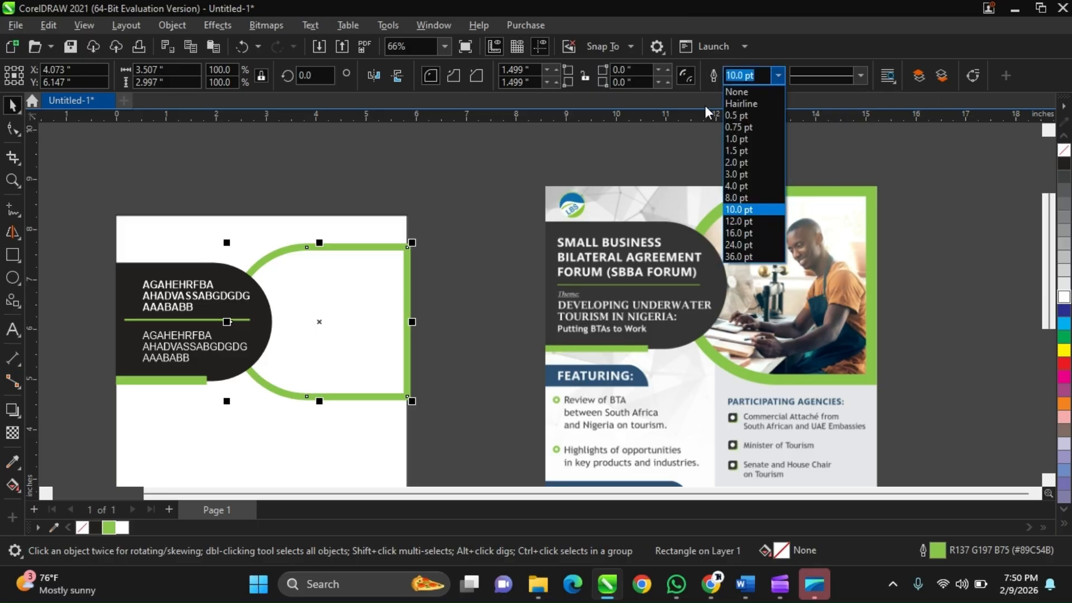
click(748, 232)
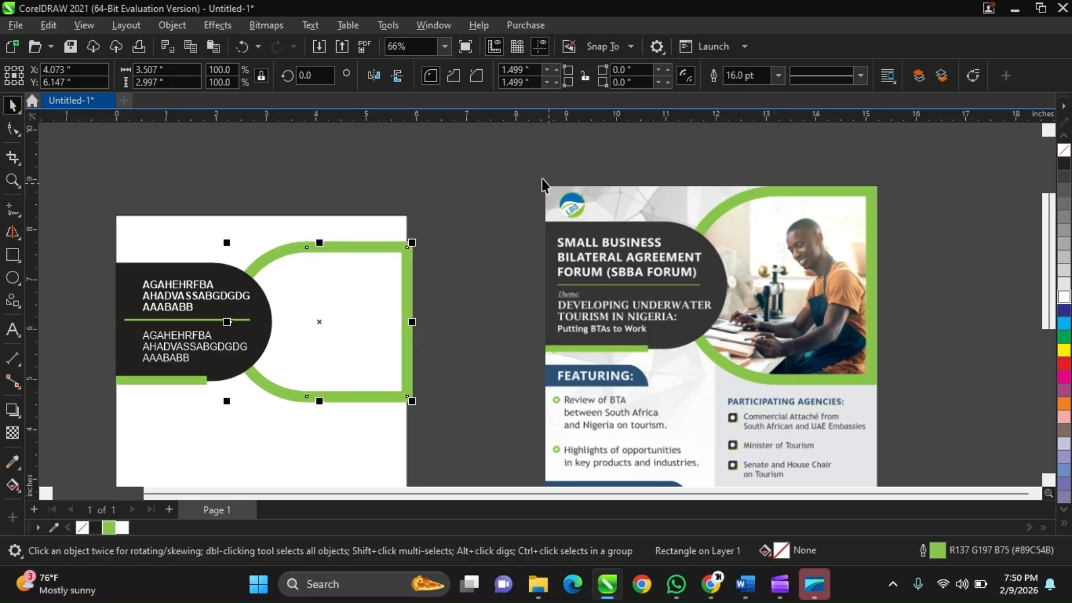
scroll(526, 175, down, 1)
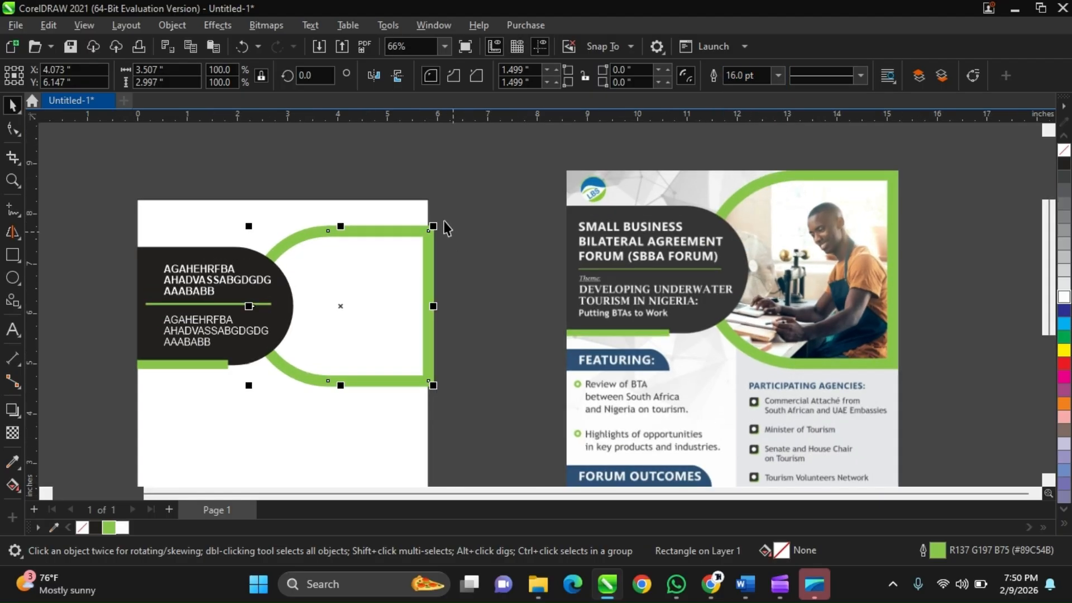
Select the page-sized background rectangle and remove its outline.
shift+click(397, 200)
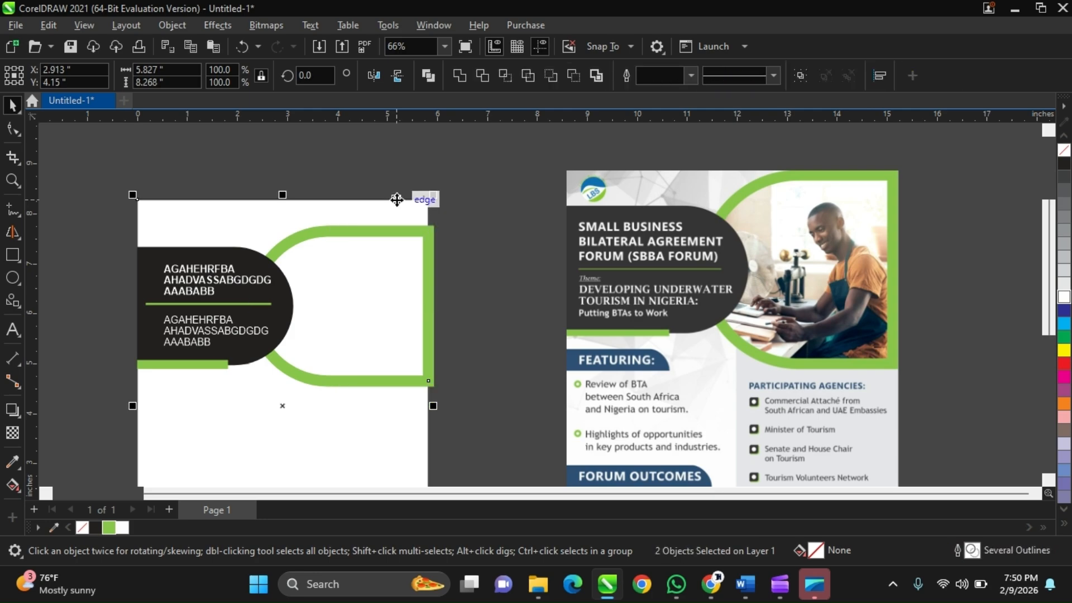
click(401, 191)
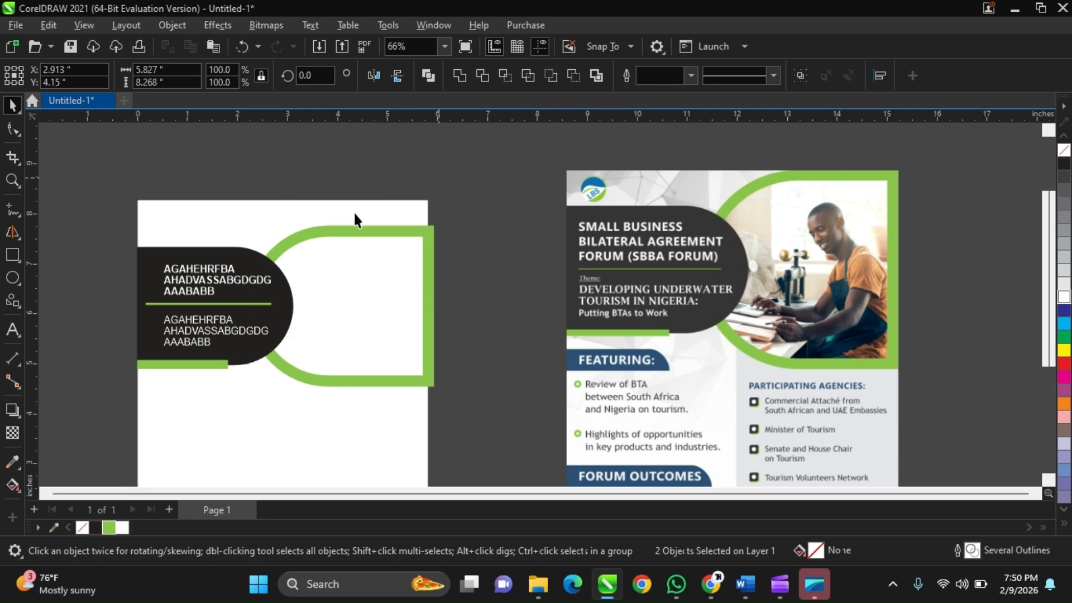
scroll(357, 221, down, 1)
click(354, 207)
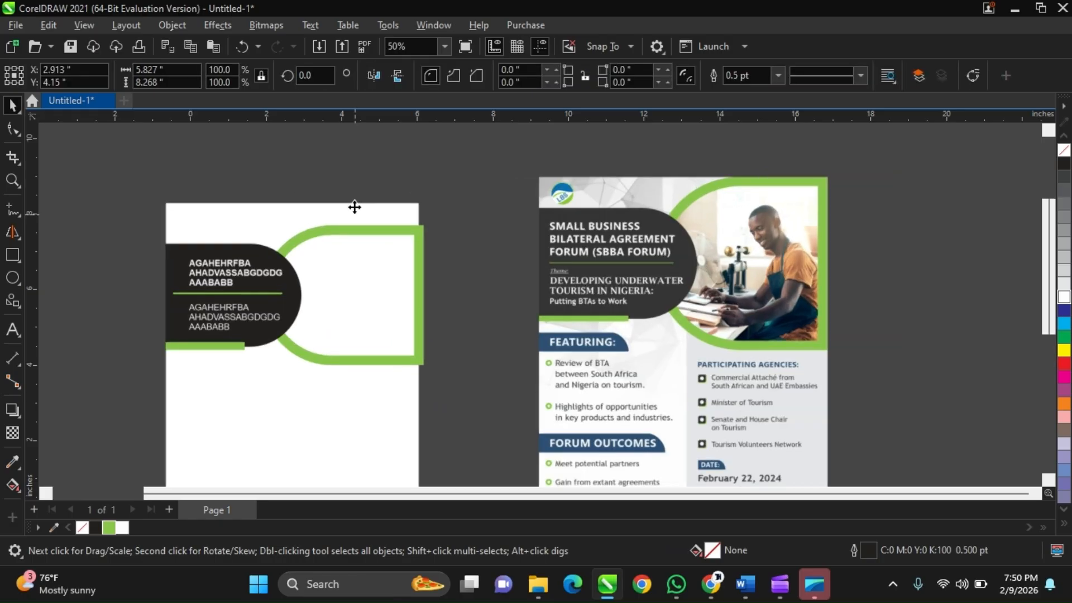
scroll(355, 207, up, 2)
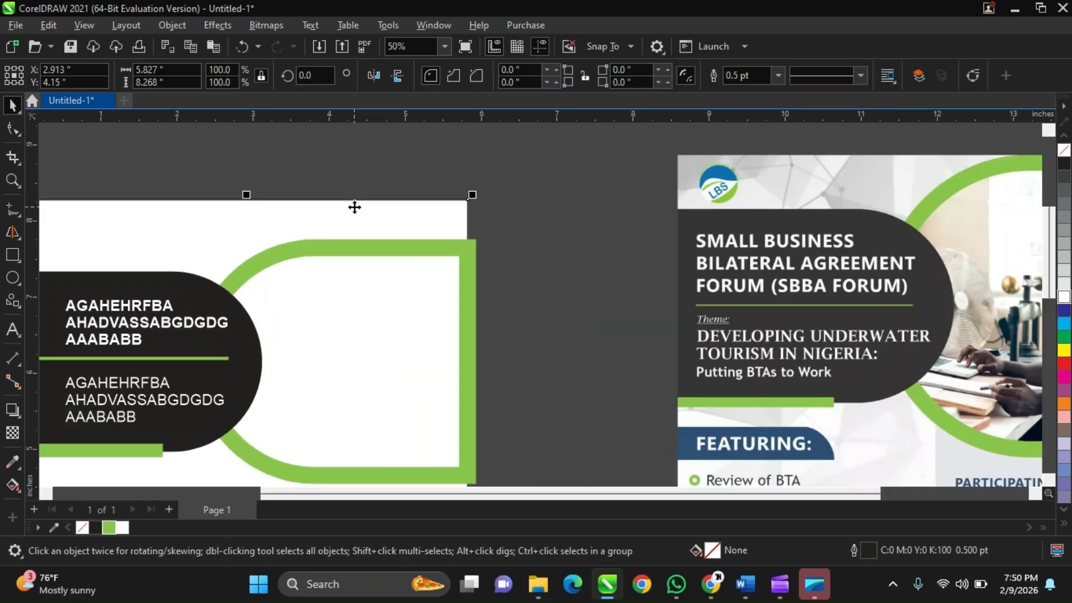
right_click(1060, 155)
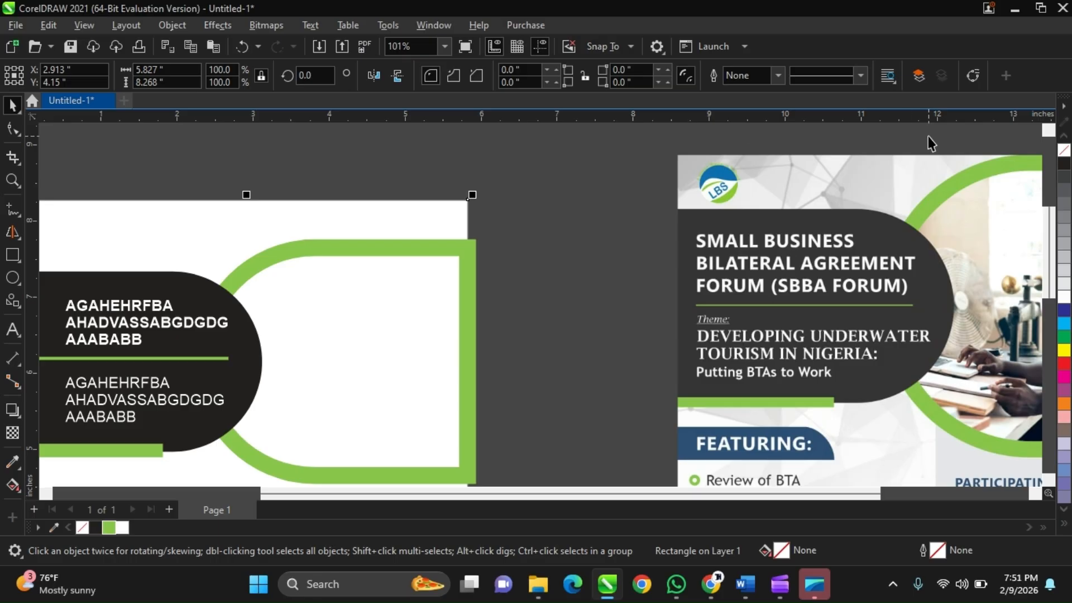
Reselect the green rounded photo frame on the page.
scroll(564, 209, down, 2)
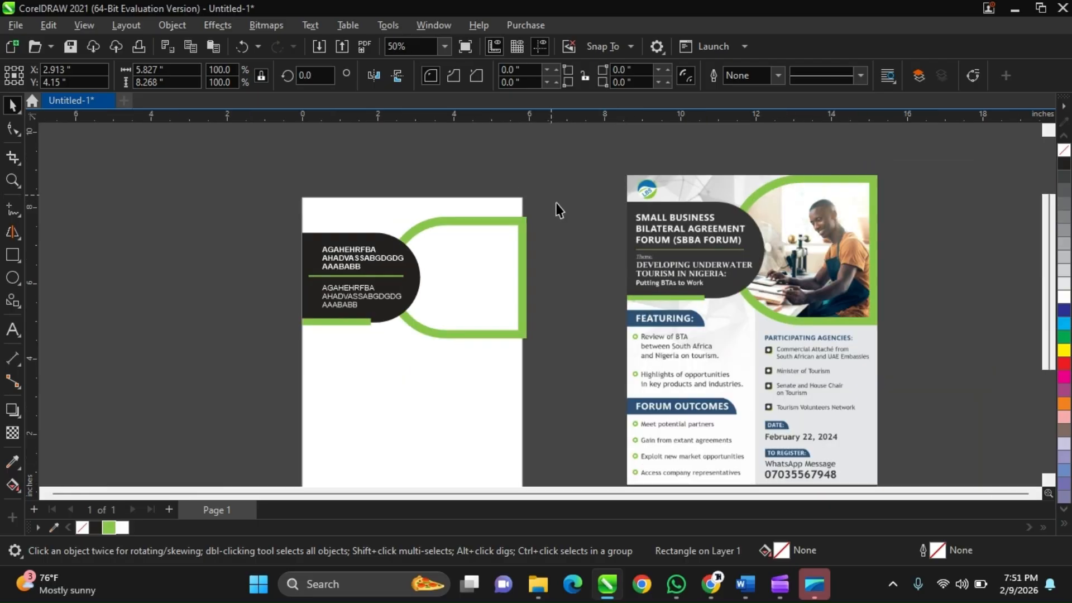
scroll(569, 223, down, 1)
click(534, 217)
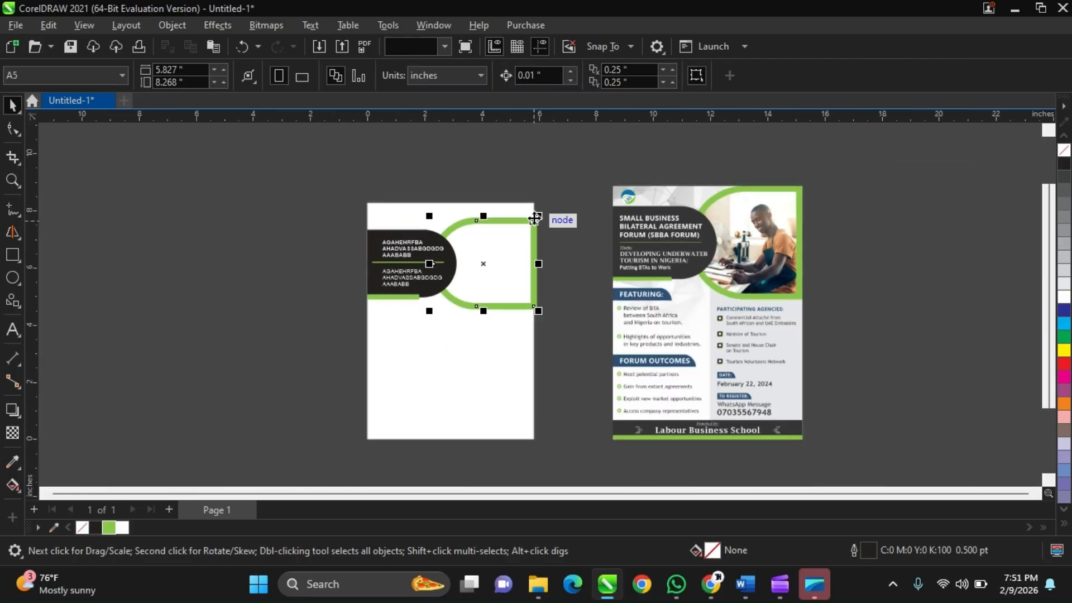
scroll(534, 218, up, 2)
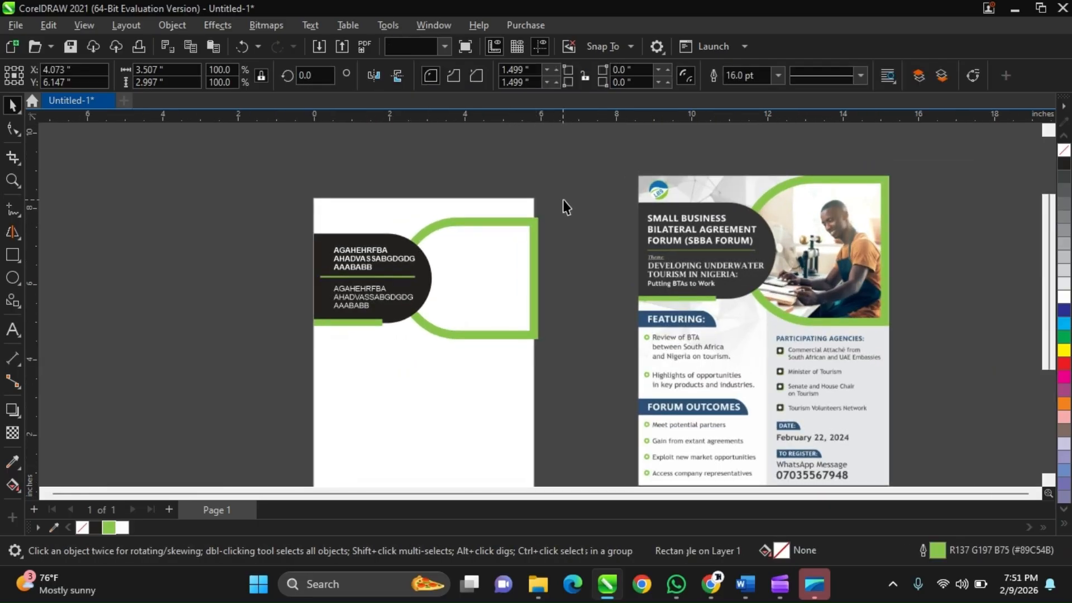
scroll(563, 201, down, 1)
click(582, 229)
click(517, 260)
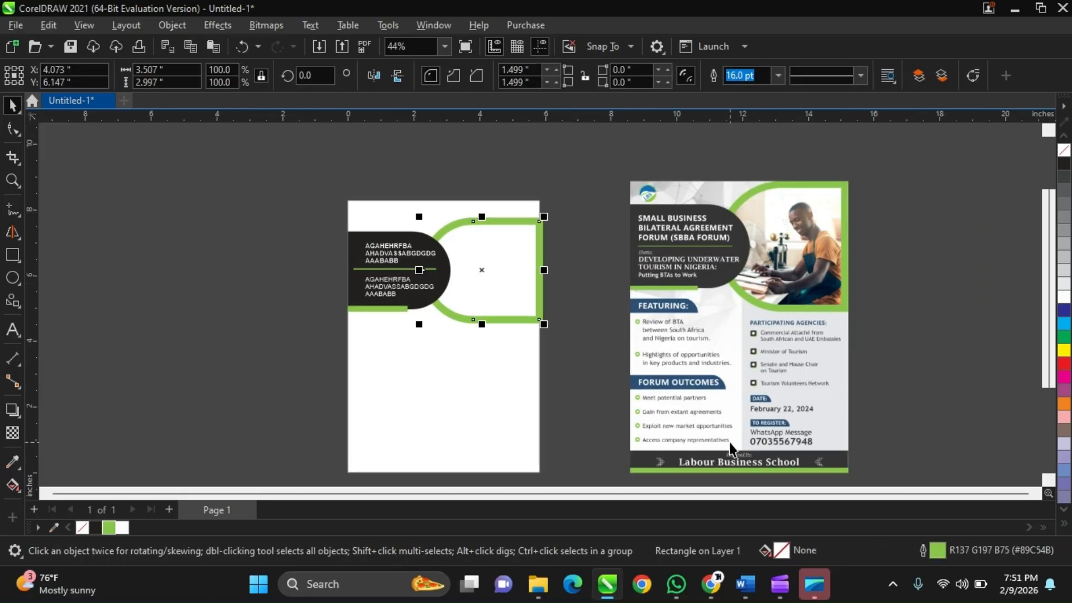
Switch to File Explorer and browse the images in the Downloads folder for a photo to use in the frame.
mouse_move(537, 583)
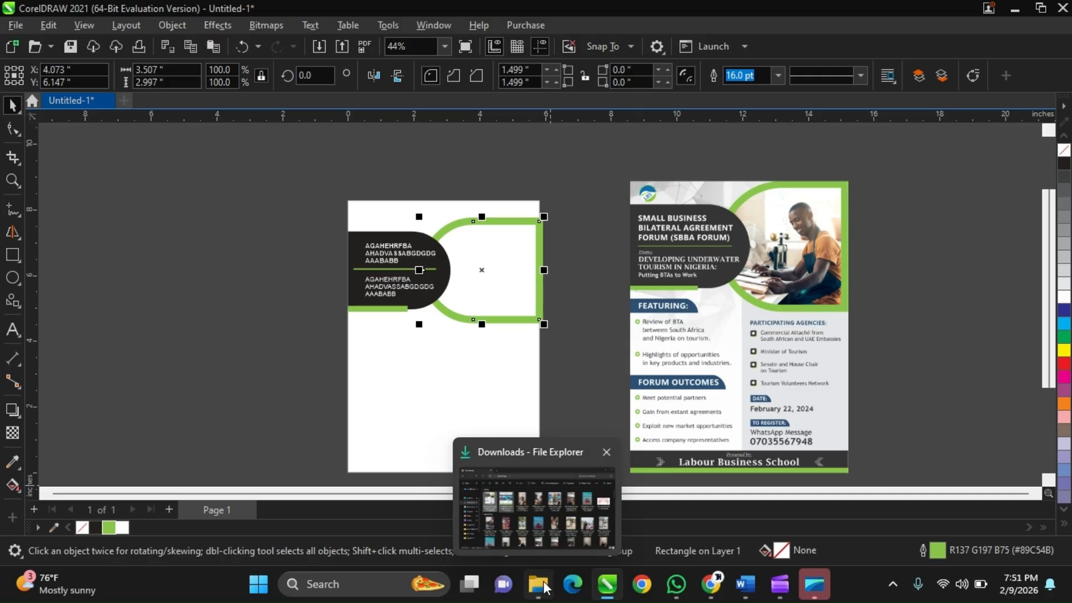
click(548, 527)
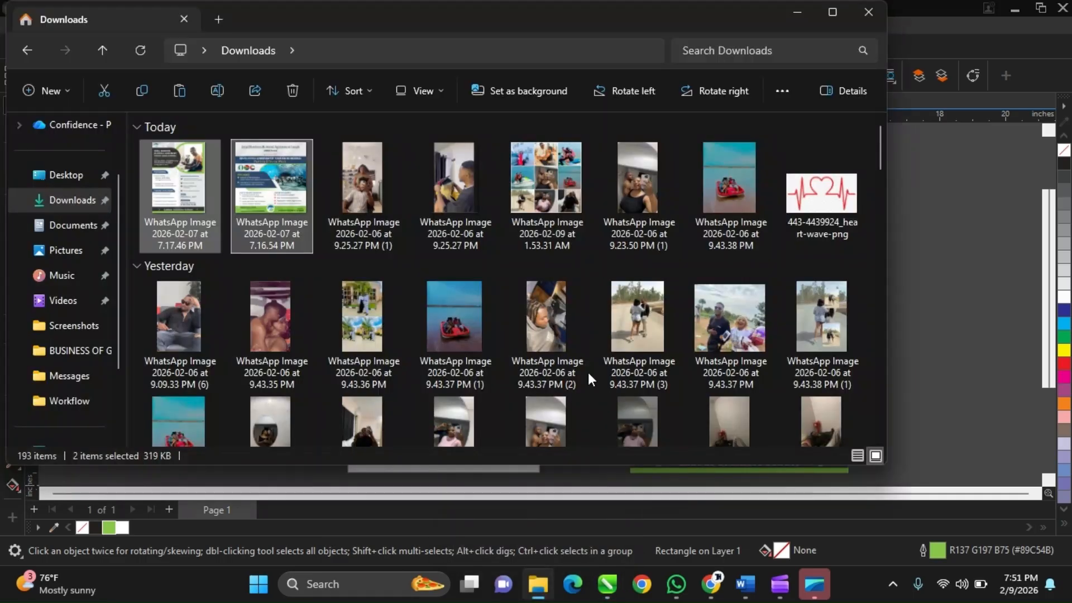
scroll(588, 373, down, 3)
scroll(588, 373, down, 10)
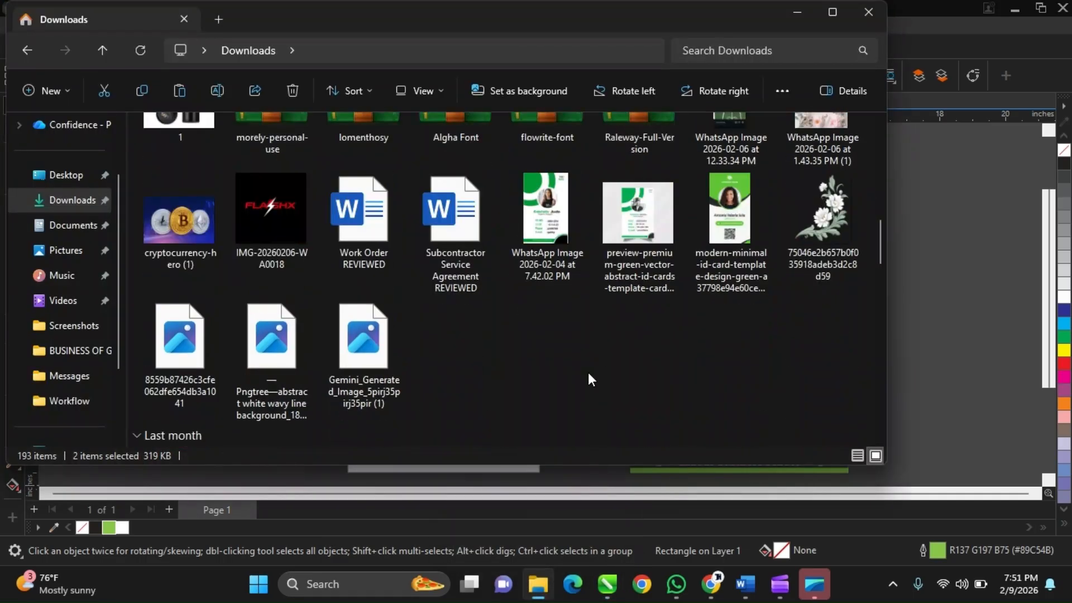
scroll(588, 373, up, 8)
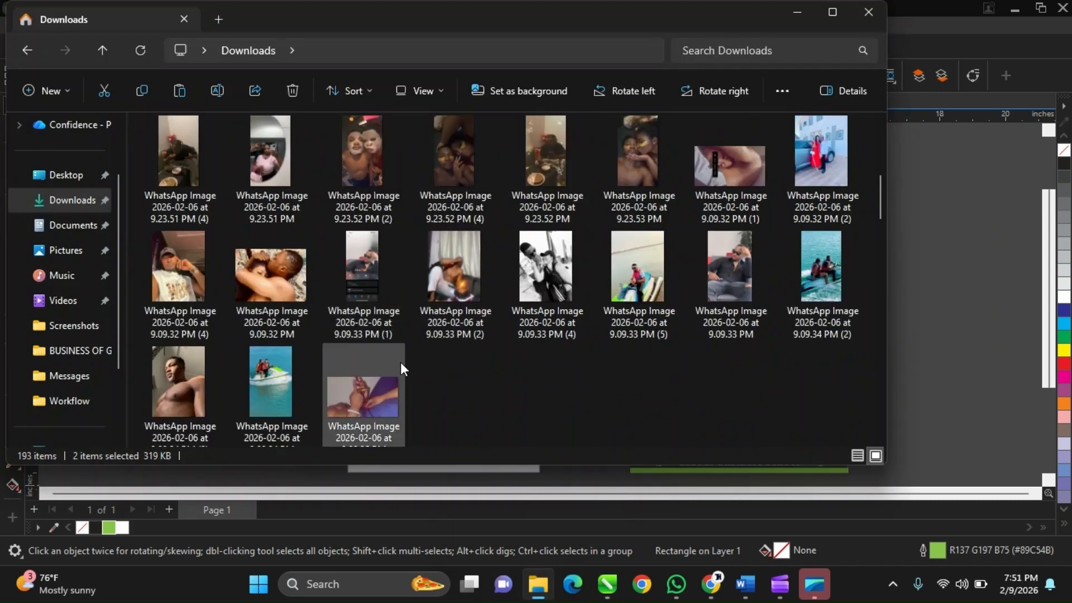
scroll(400, 362, down, 5)
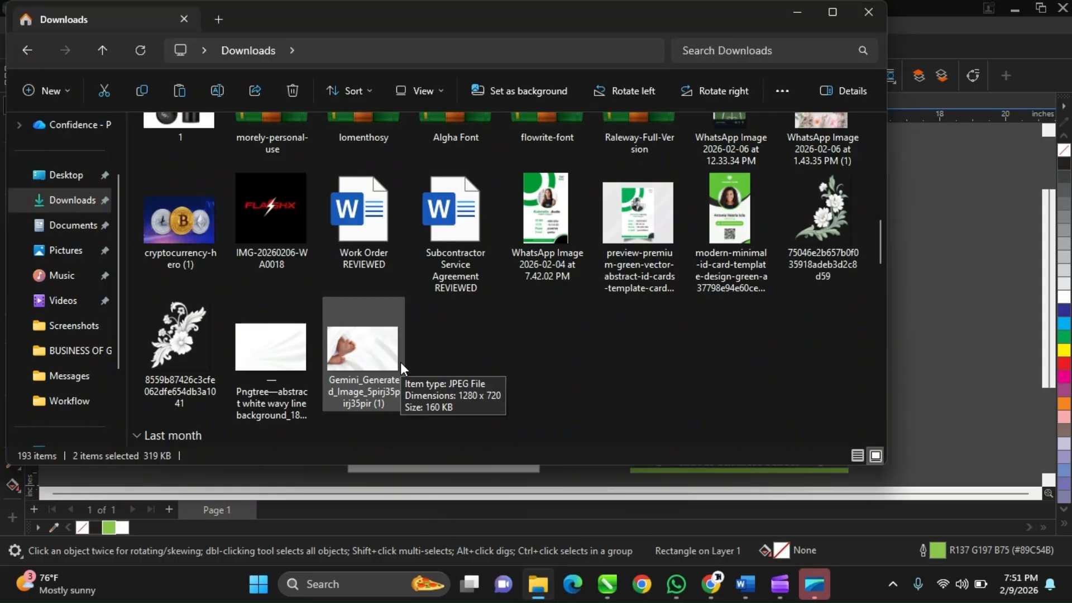
scroll(401, 362, down, 3)
scroll(400, 362, up, 4)
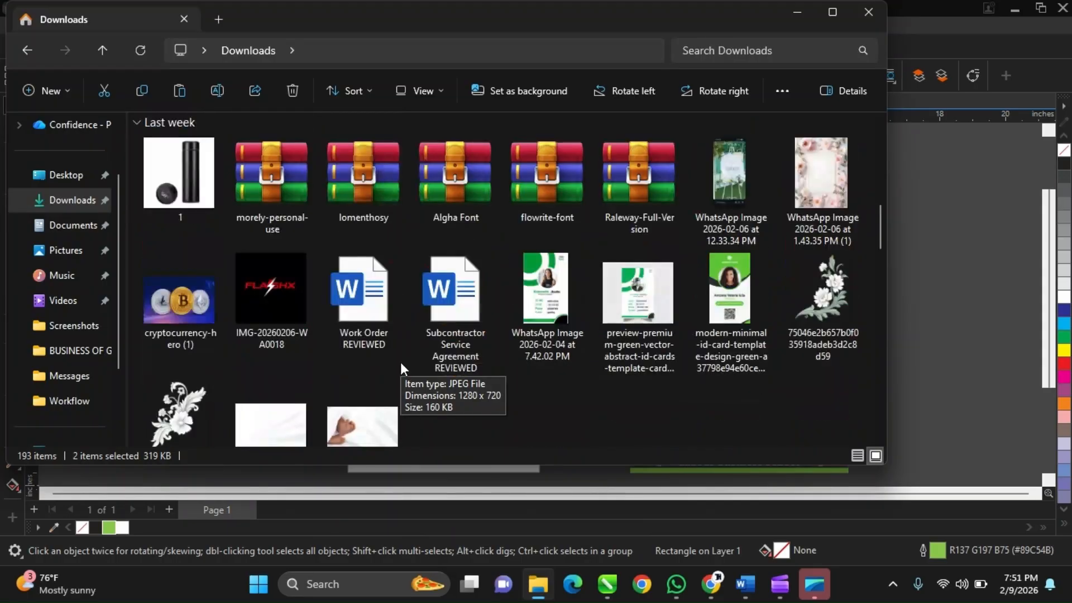
scroll(400, 362, up, 5)
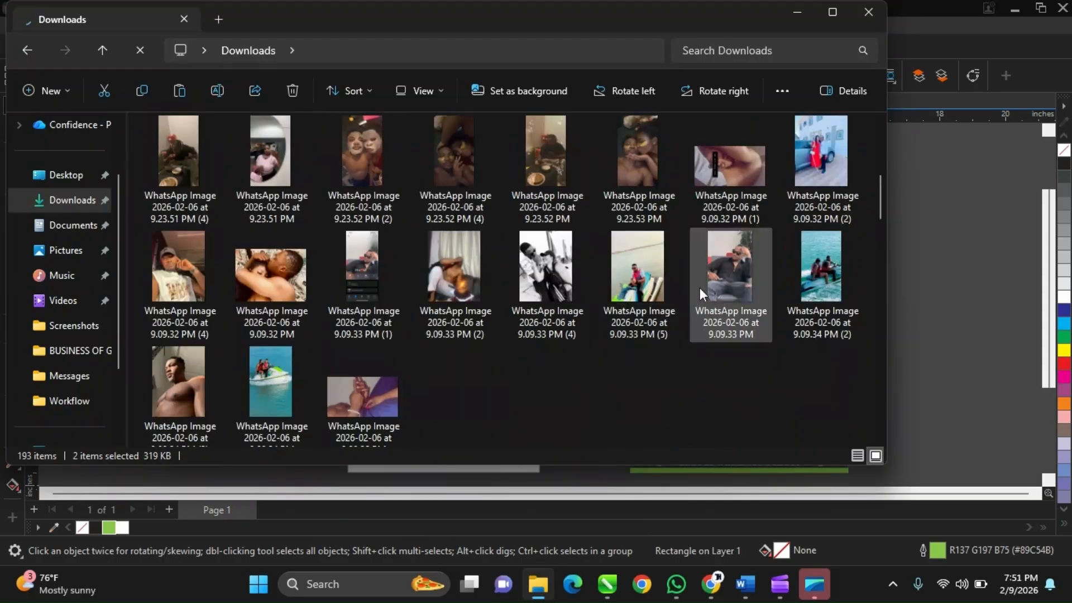
click(642, 274)
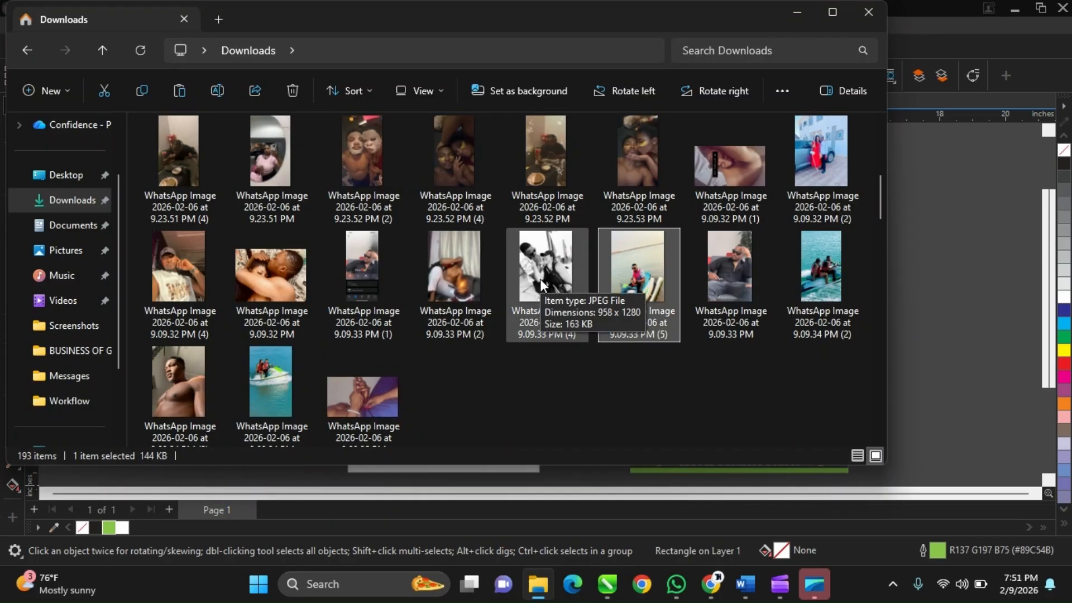
click(826, 247)
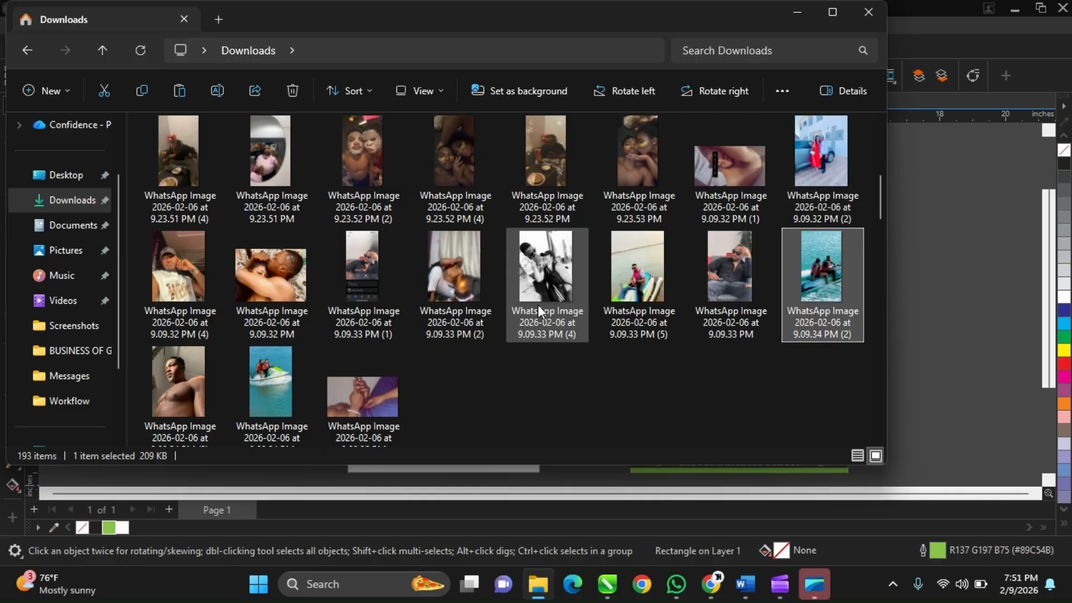
Check the Google Meet window in Chrome, and return to CorelDRAW with the browser and File Explorer minimised.
click(710, 587)
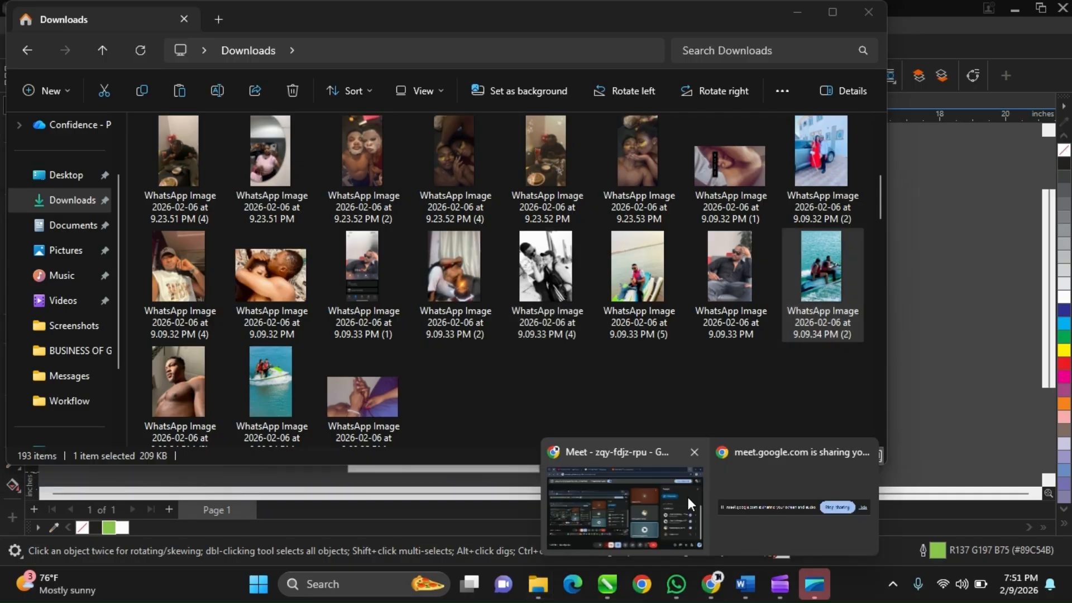
click(688, 497)
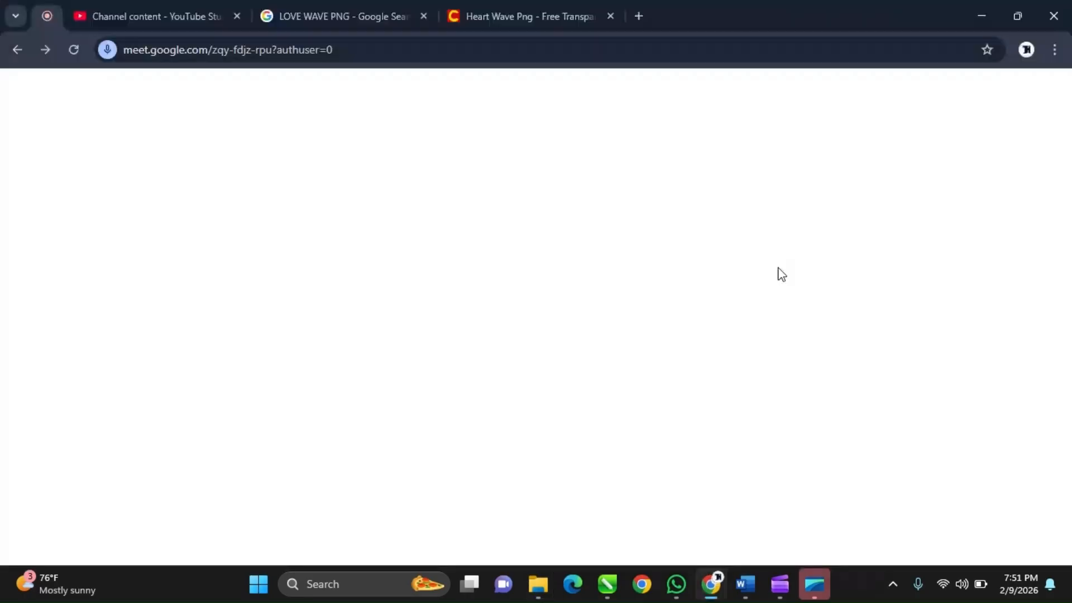
click(980, 31)
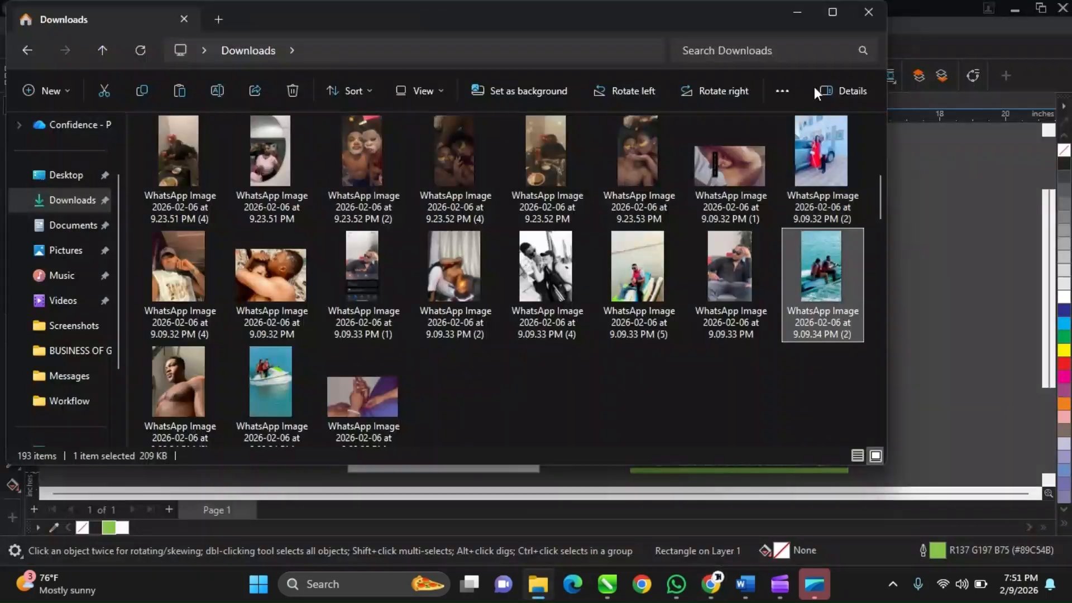
click(797, 13)
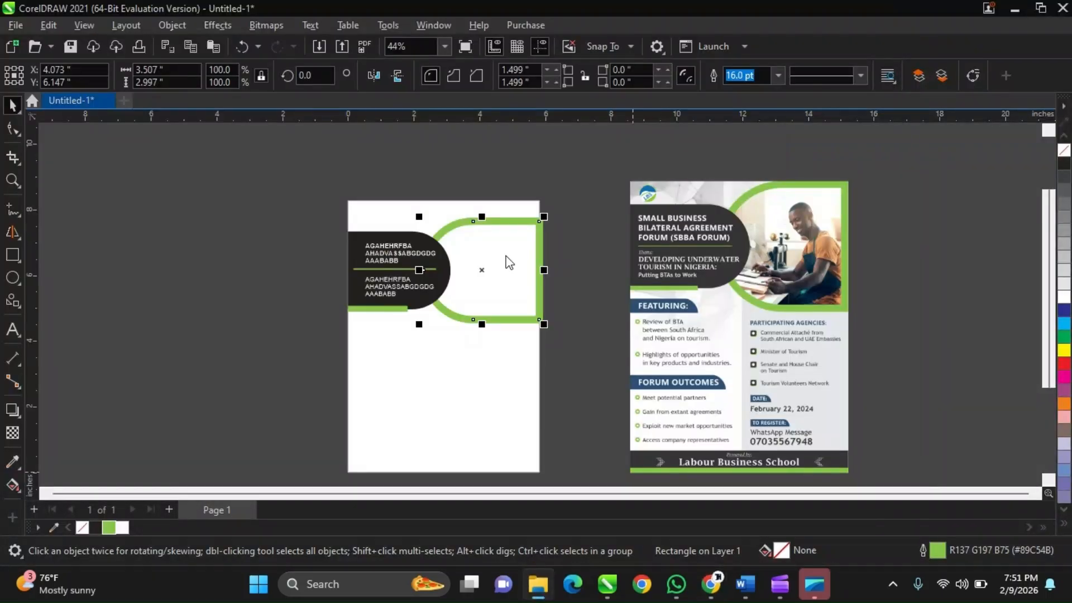
Examine the green frame's Outline Pen settings and close them without making changes.
scroll(508, 238, up, 3)
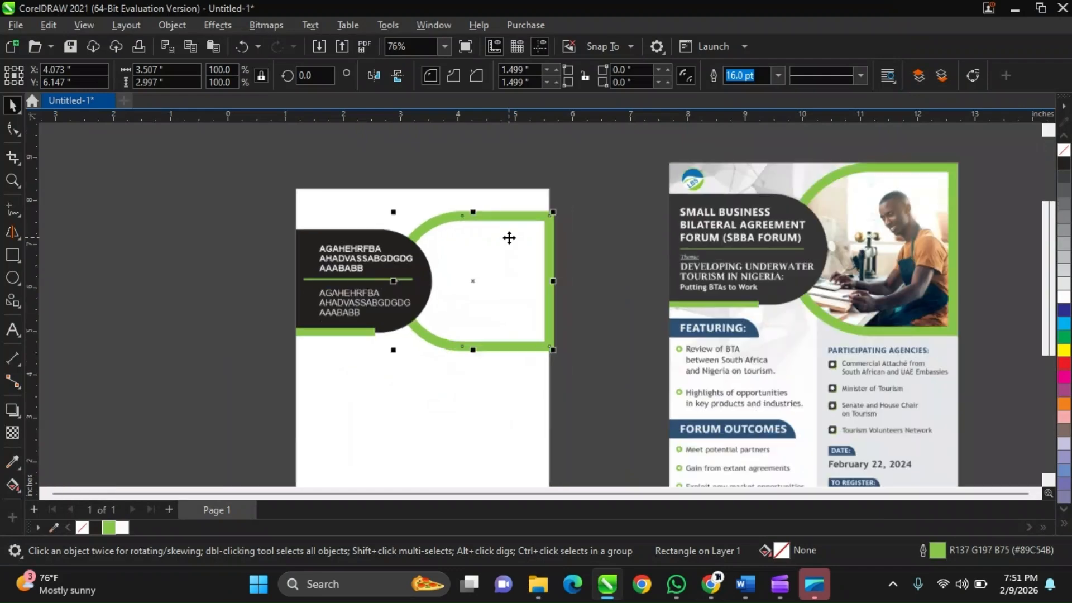
scroll(509, 237, up, 1)
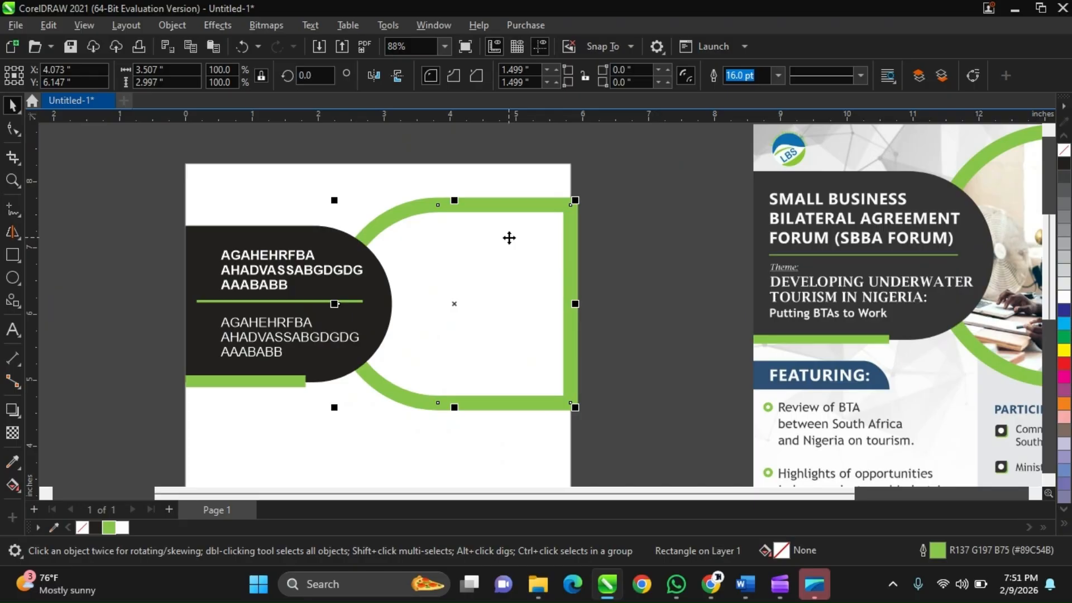
key(F12)
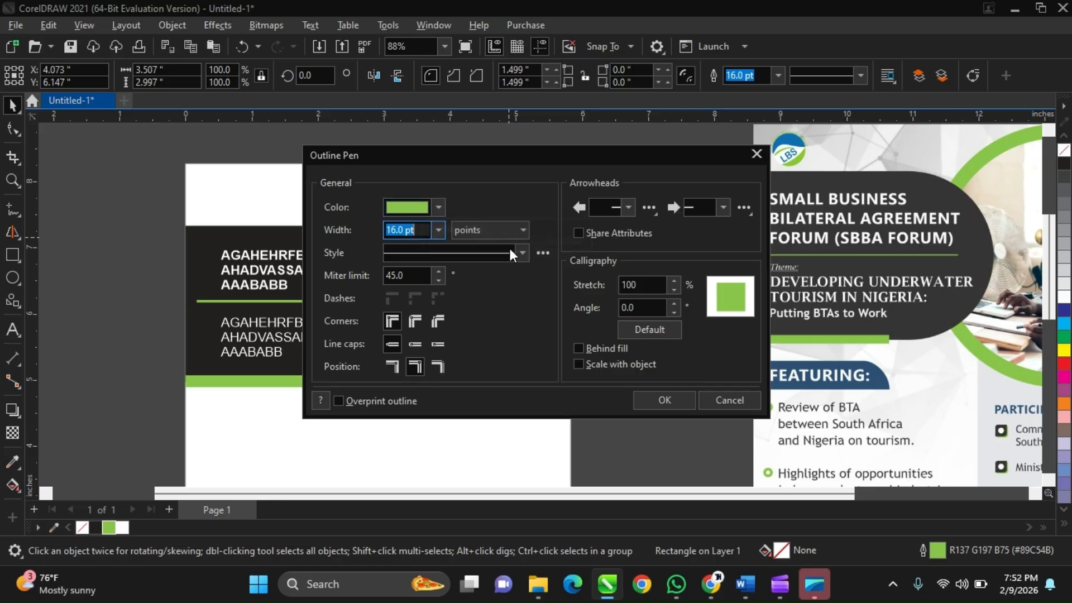
click(716, 403)
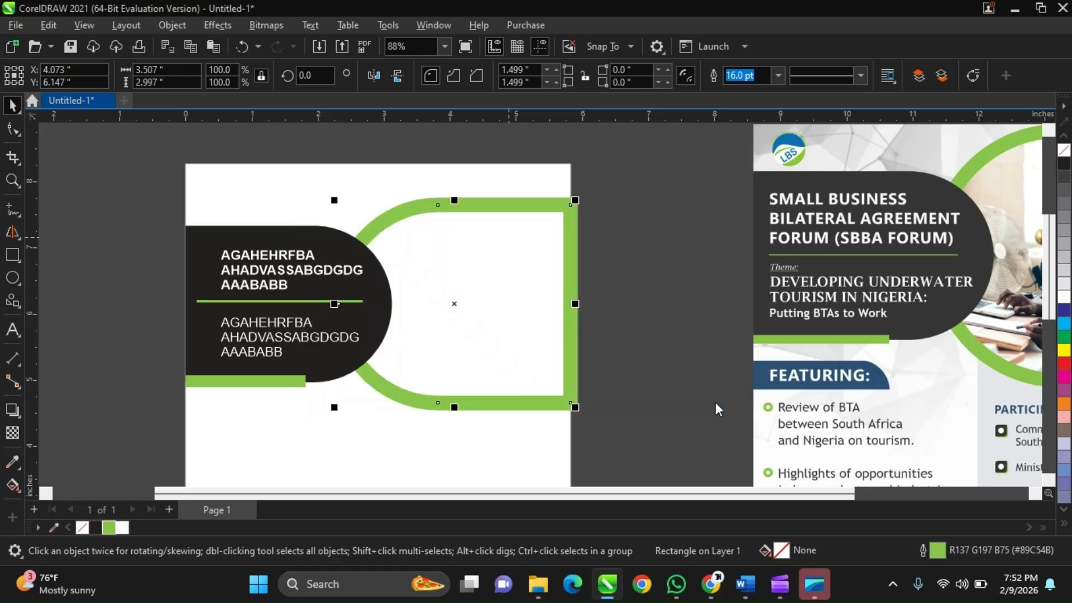
scroll(594, 301, down, 2)
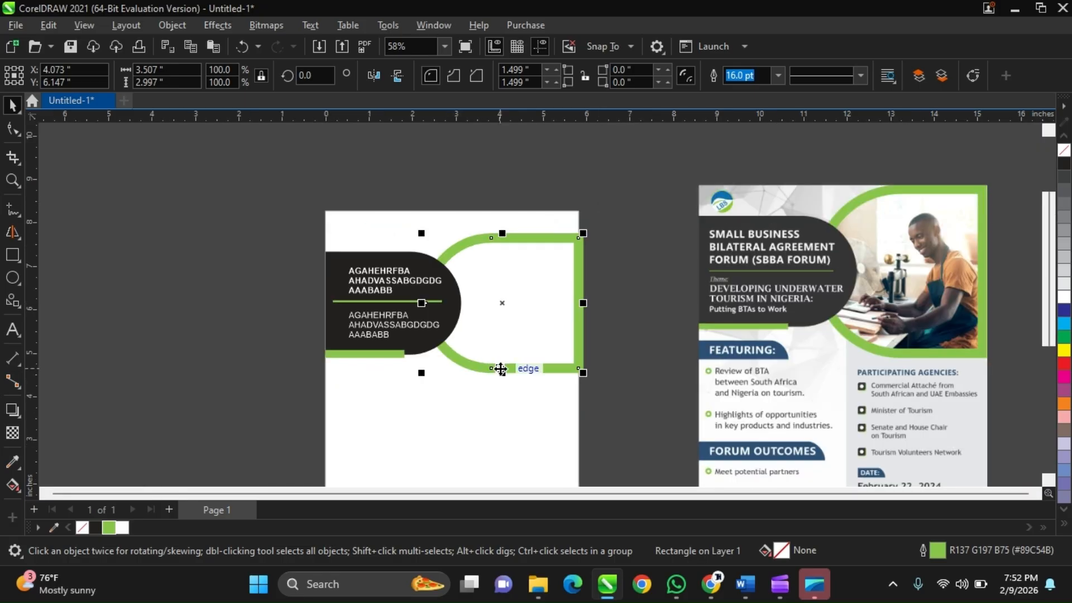
scroll(503, 367, up, 1)
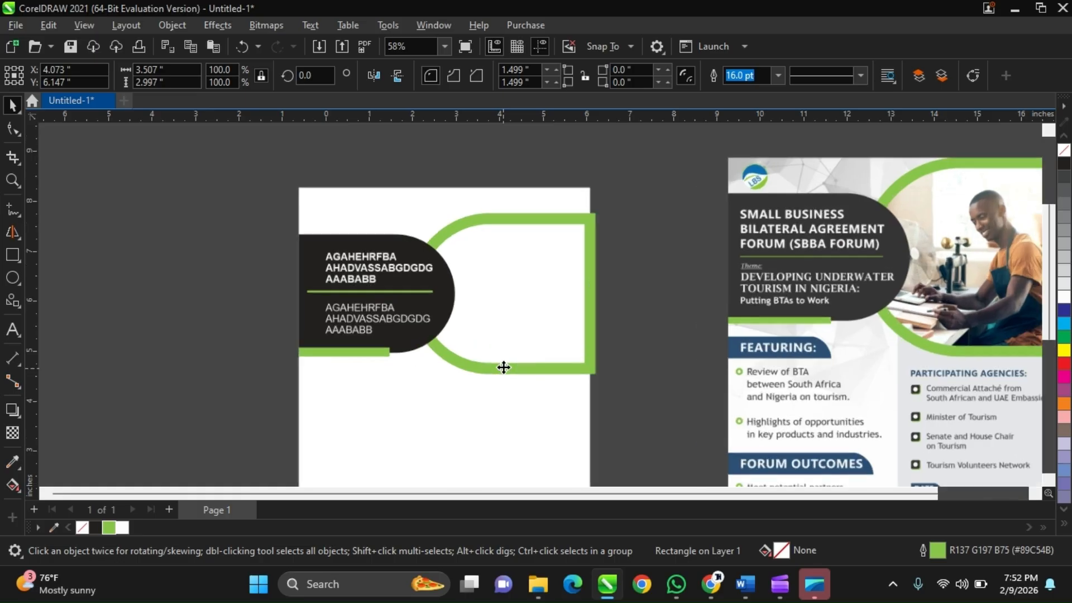
scroll(504, 368, up, 1)
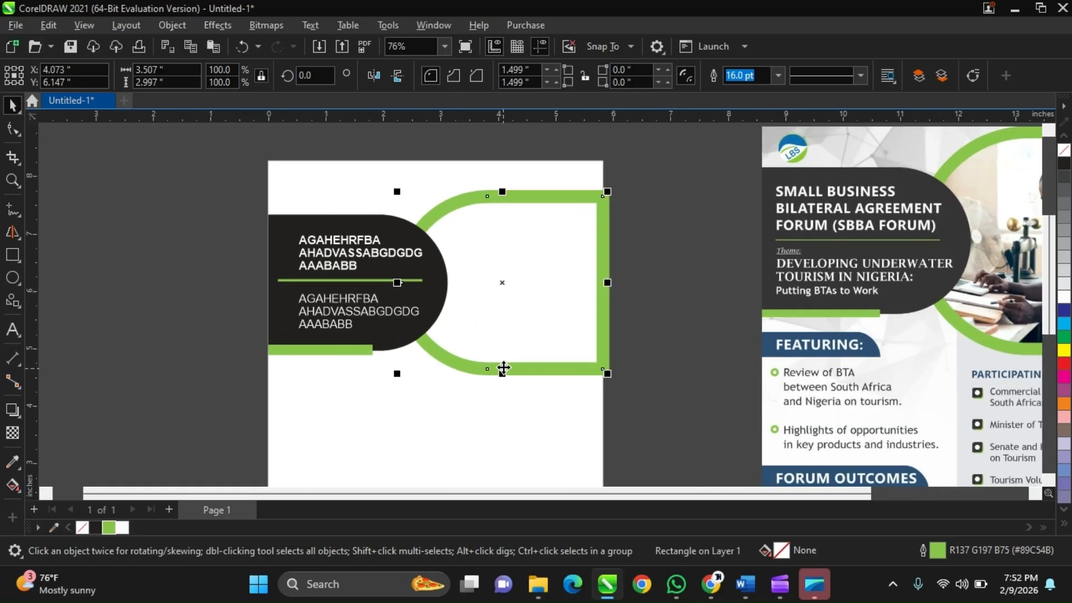
scroll(503, 368, down, 1)
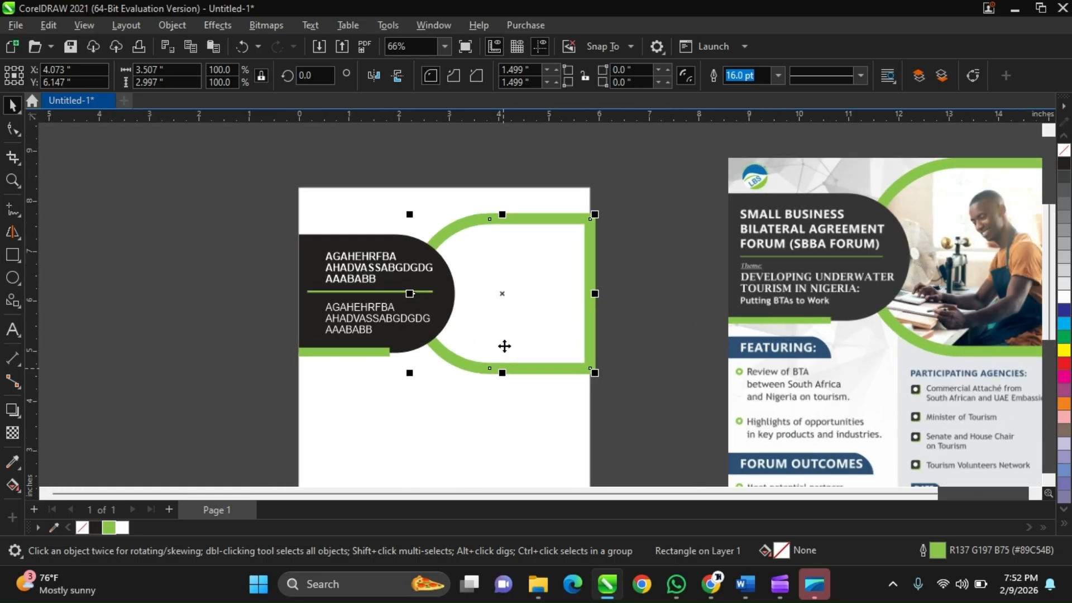
scroll(514, 234, down, 1)
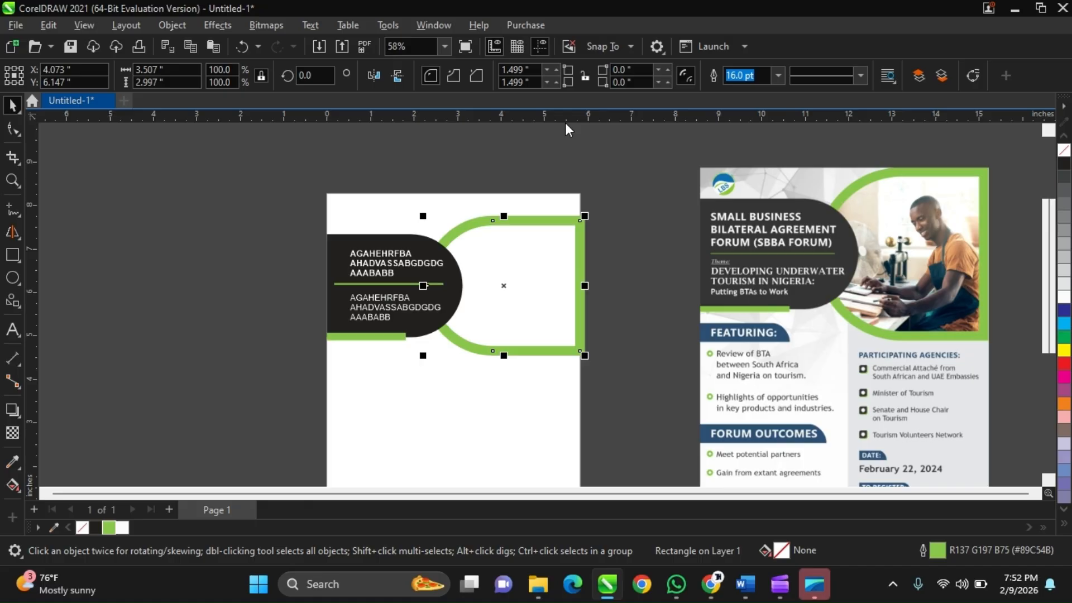
scroll(514, 249, down, 2)
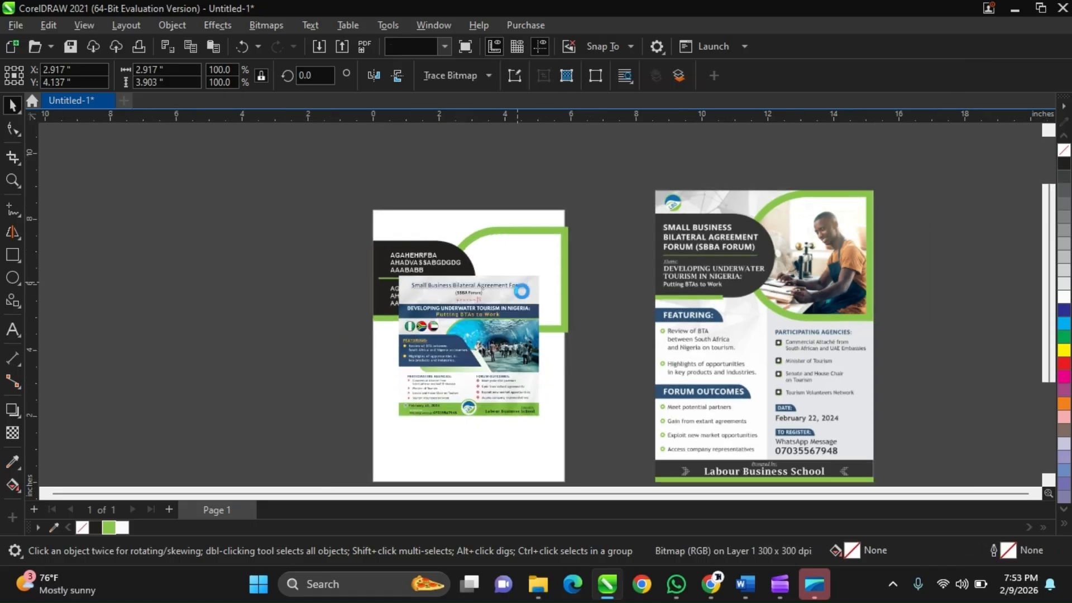
Undo the placement of the extra Small Business Bilateral Agreement Forum flyer image over the A5 page.
key(ctrl+z)
scroll(521, 276, up, 2)
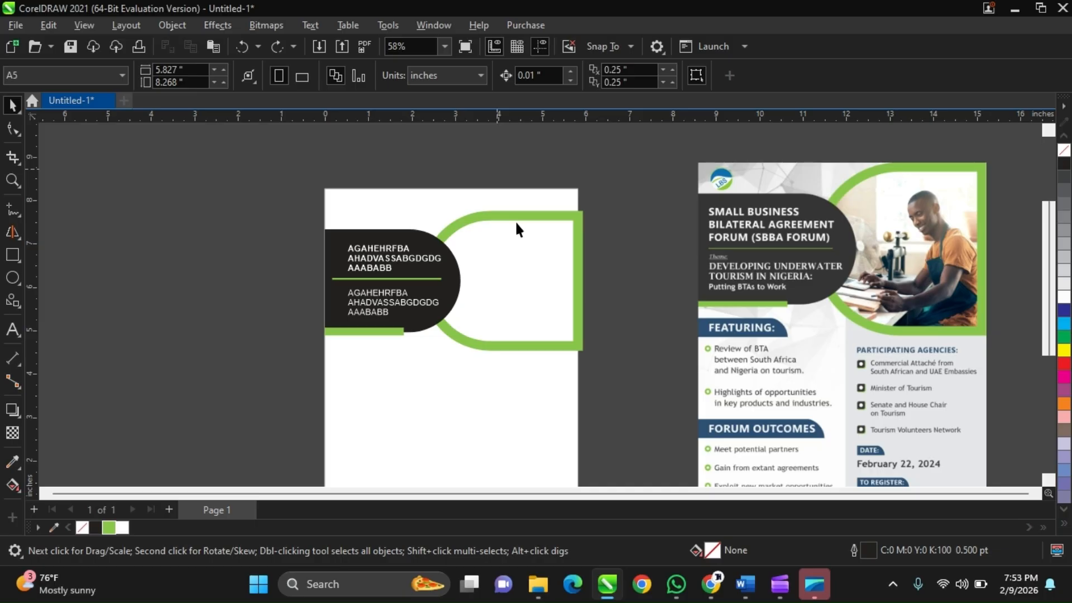
Try a blue (C100 M100 Y0 K0) fill and a blue outline on the green photo frame, undoing each one.
click(521, 240)
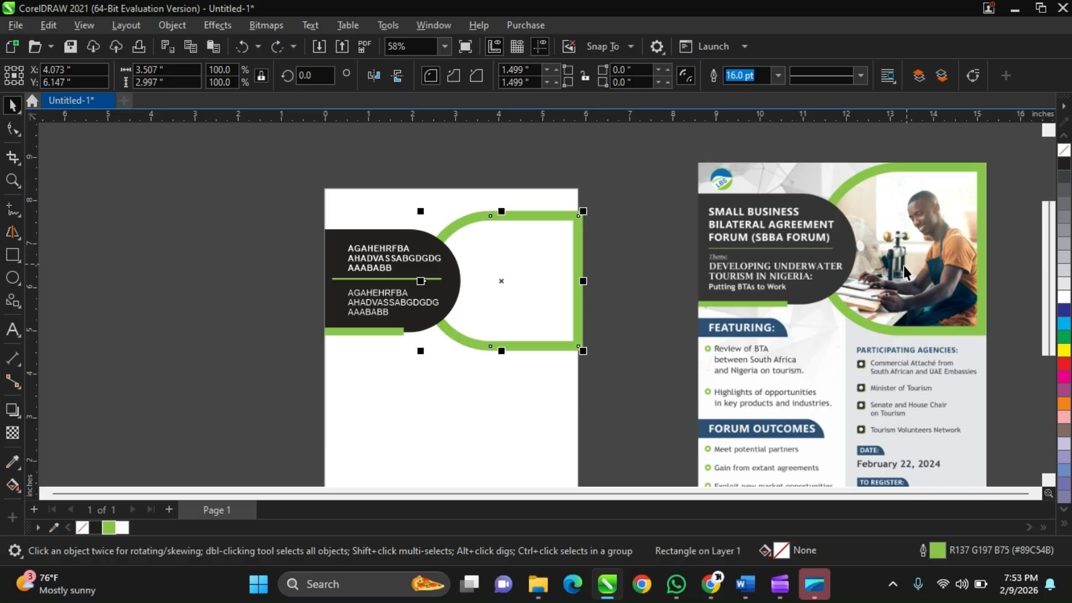
right_click(744, 279)
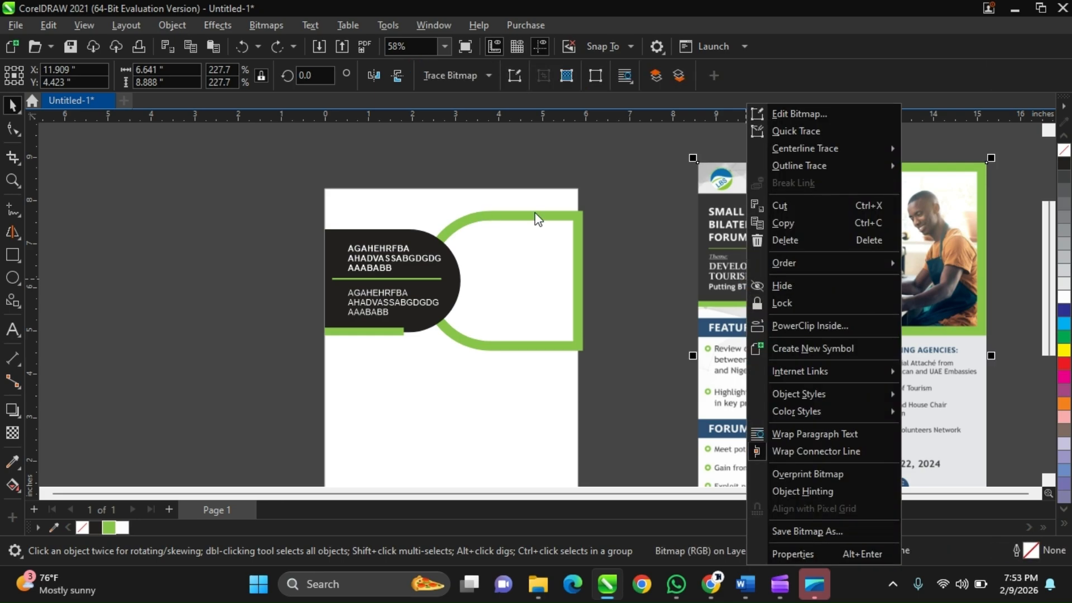
click(538, 231)
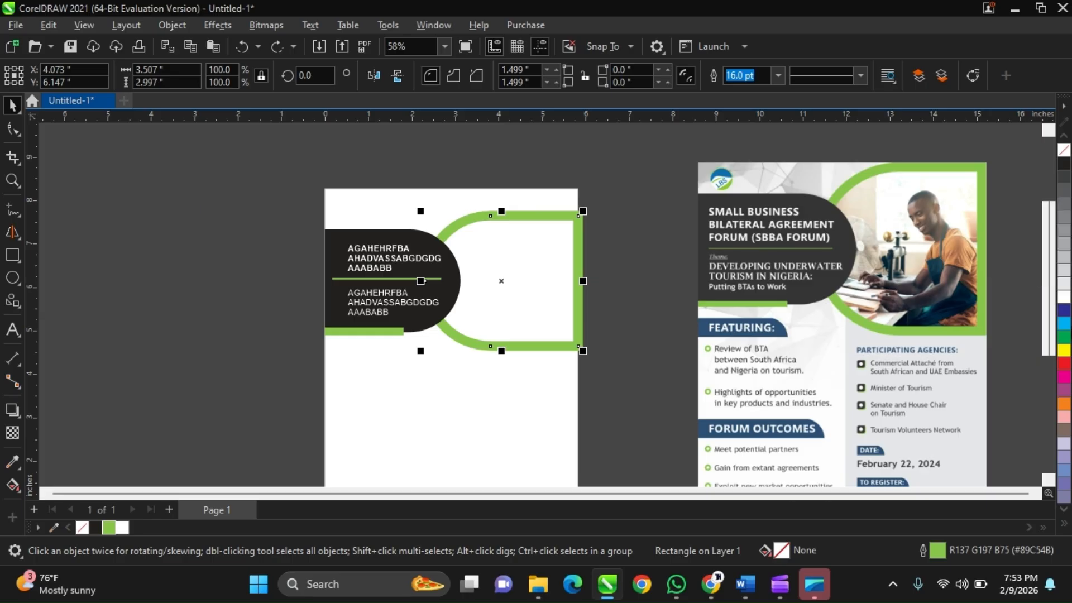
click(1062, 315)
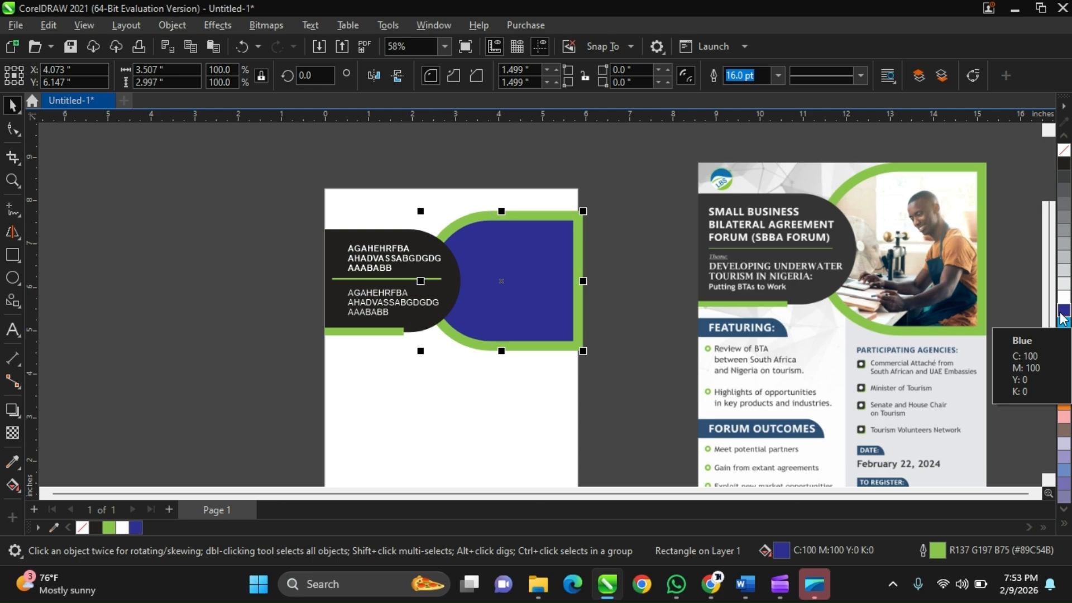
key(ctrl+z)
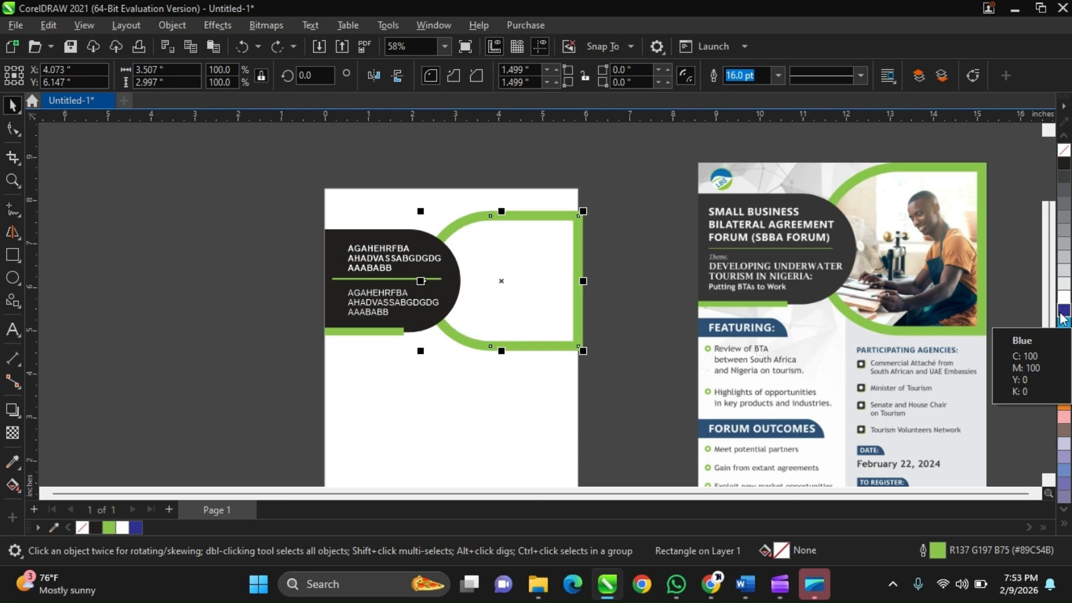
right_click(1063, 318)
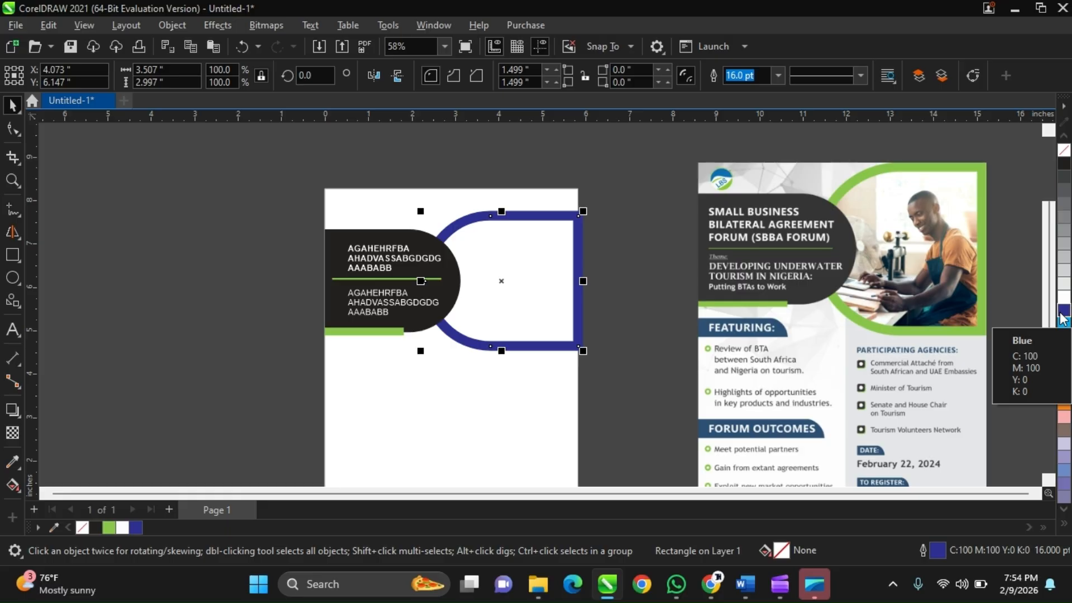
key(ctrl+z)
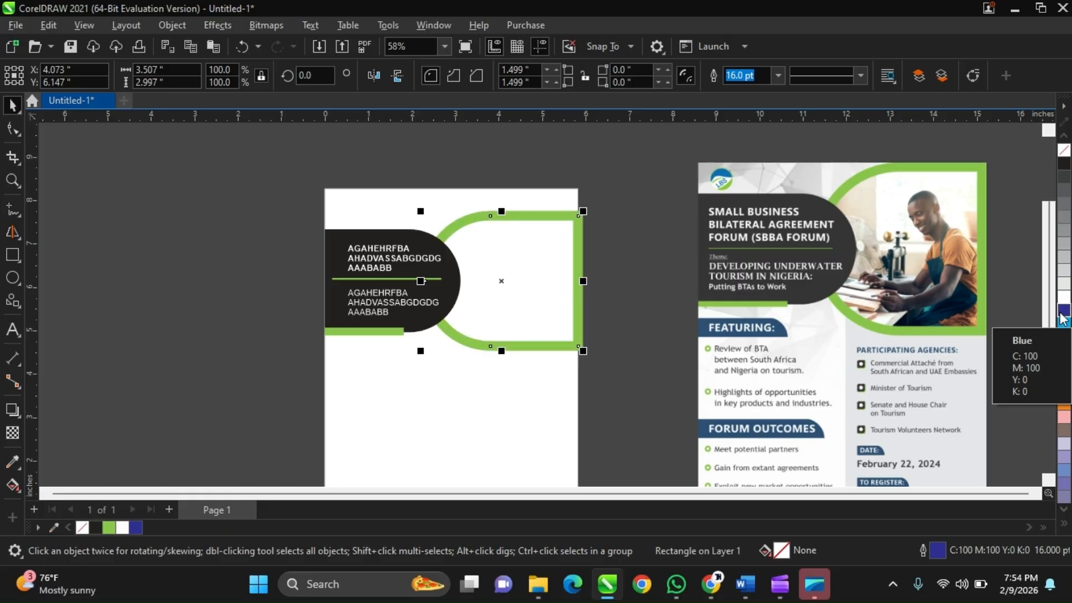
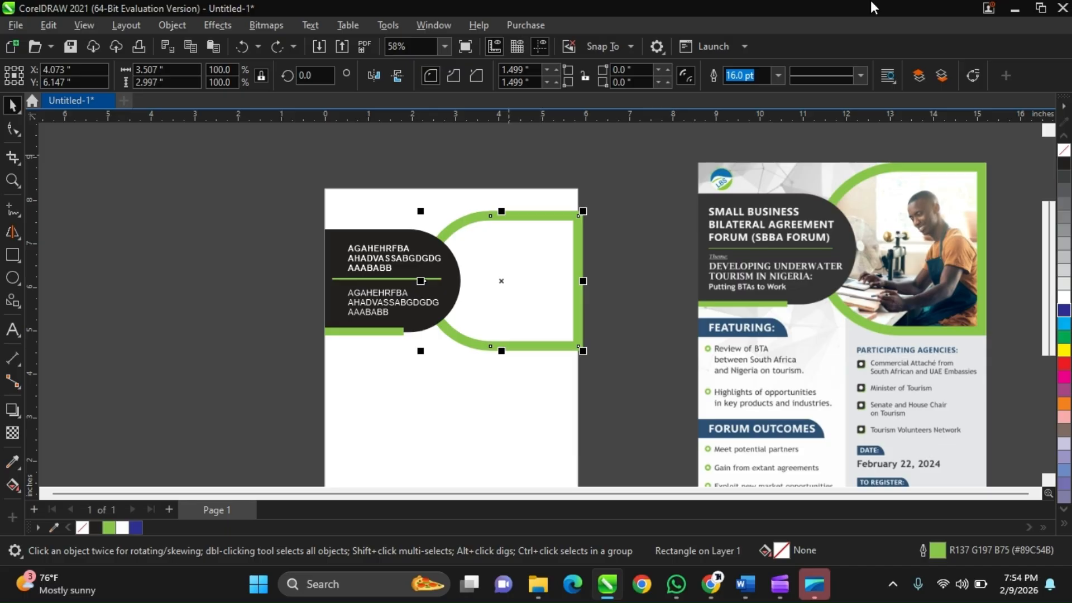
Stretch the green photo frame vertically about its centre to a height of about 3.67 inches.
mouse_move(502, 211)
mouse_down()
mouse_move(501, 183)
mouse_move(502, 197)
mouse_up()
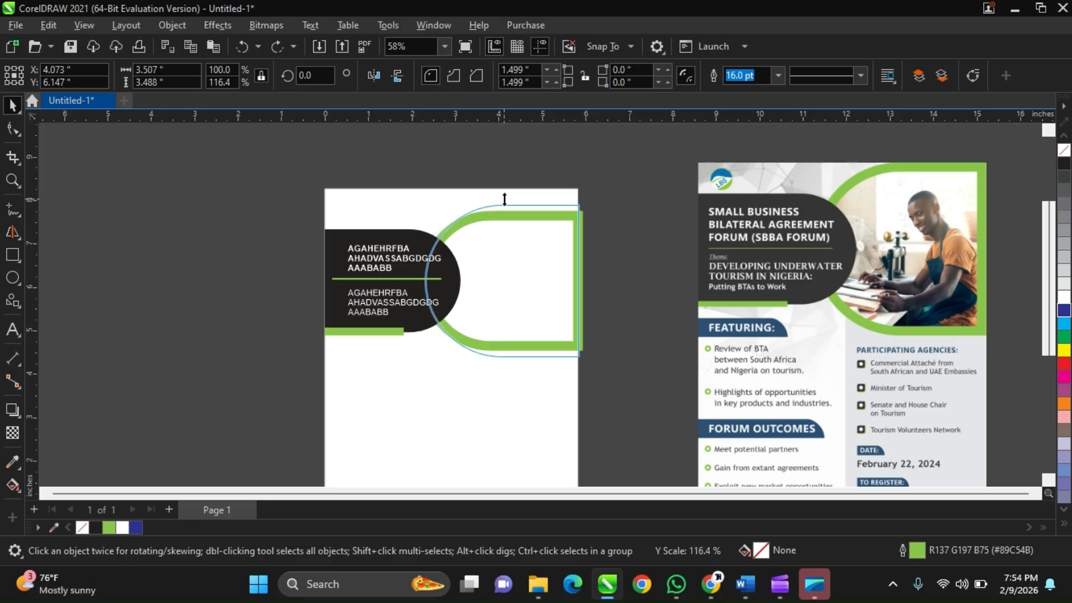
scroll(453, 206, down, 1)
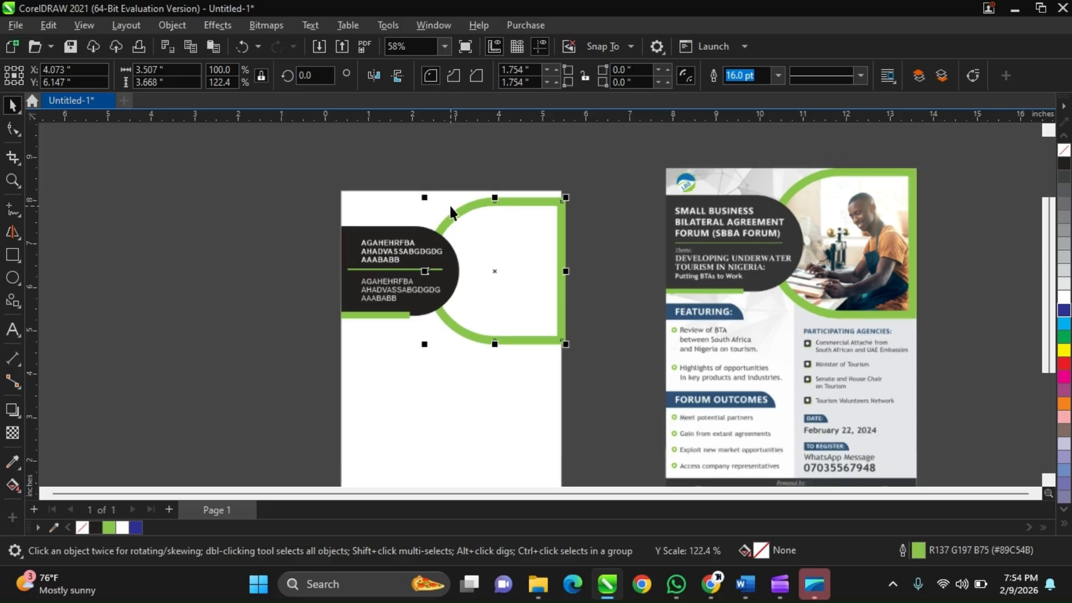
Move all six header objects together up the page until the green frame meets the page's top edge.
drag(272, 173, 580, 360)
scroll(506, 224, up, 1)
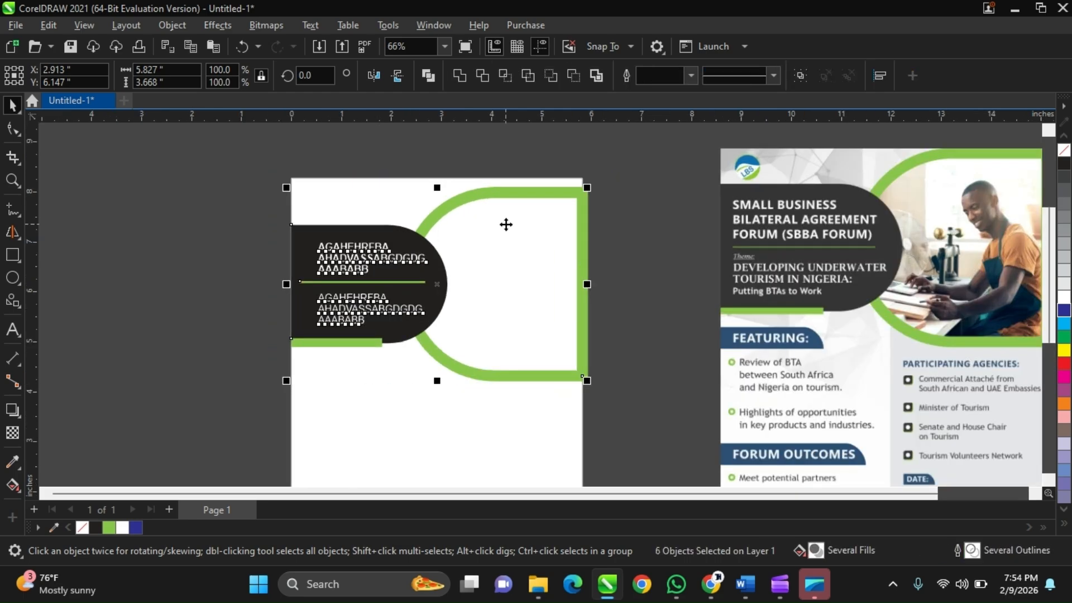
key(Up)
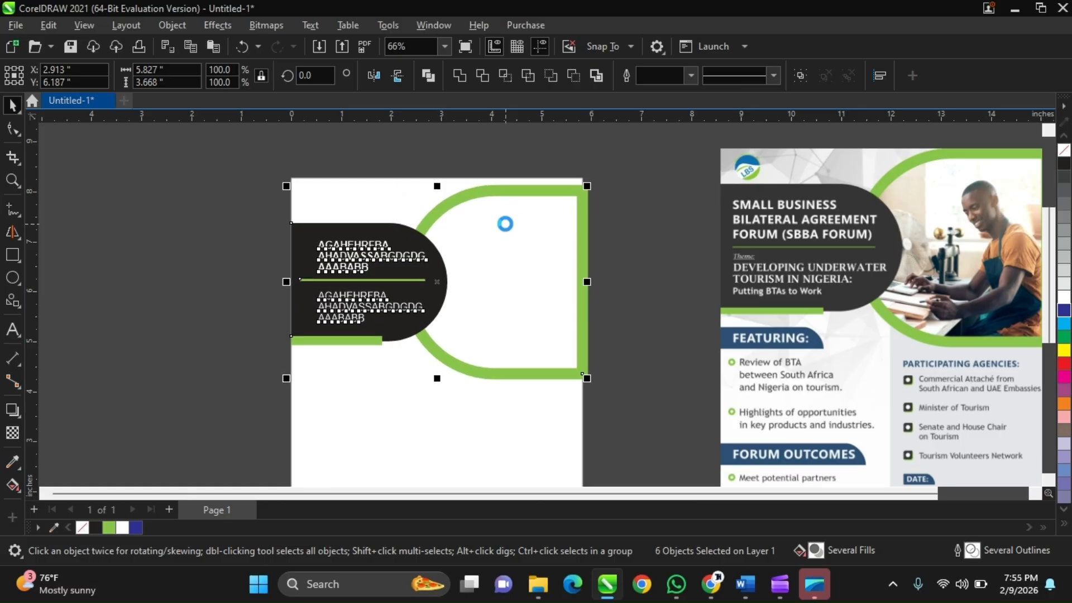
key(Up)
key(Up)
key(Up)
scroll(518, 183, up, 1)
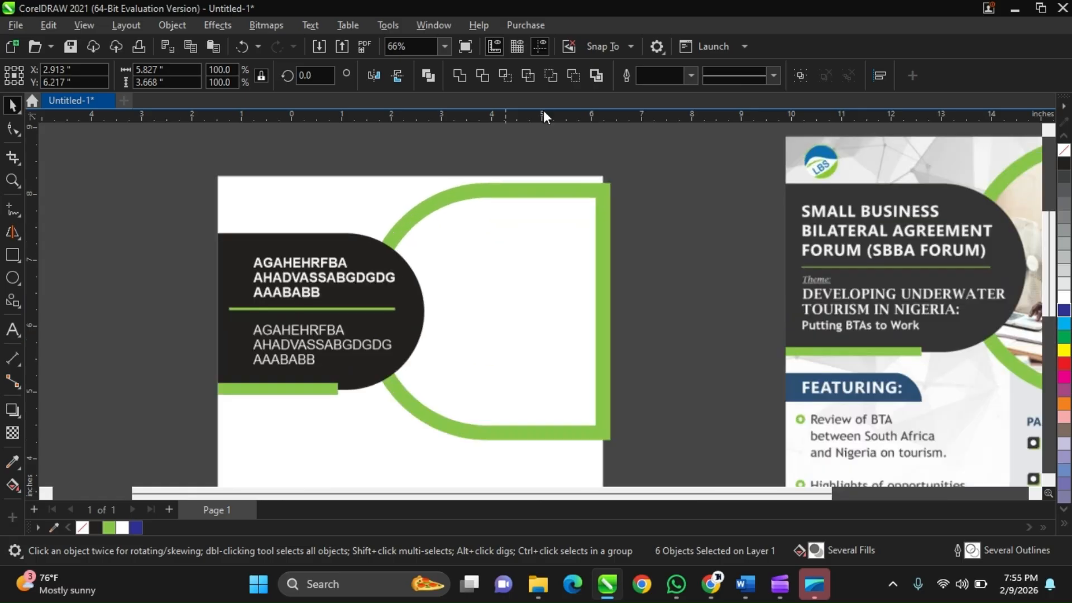
scroll(454, 174, up, 1)
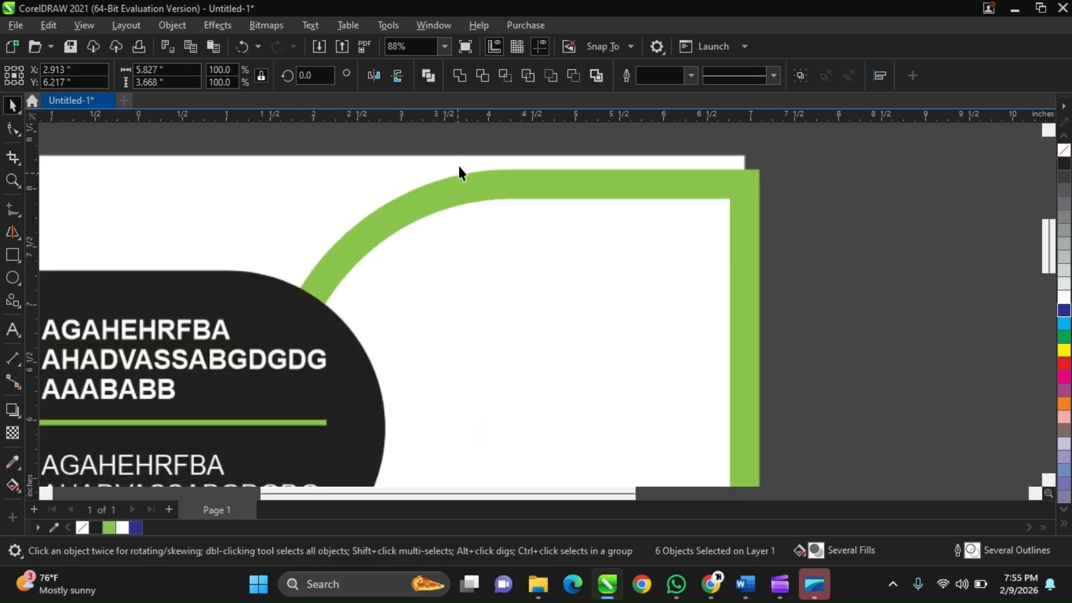
scroll(459, 167, up, 3)
drag(481, 182, 478, 162)
scroll(478, 161, down, 3)
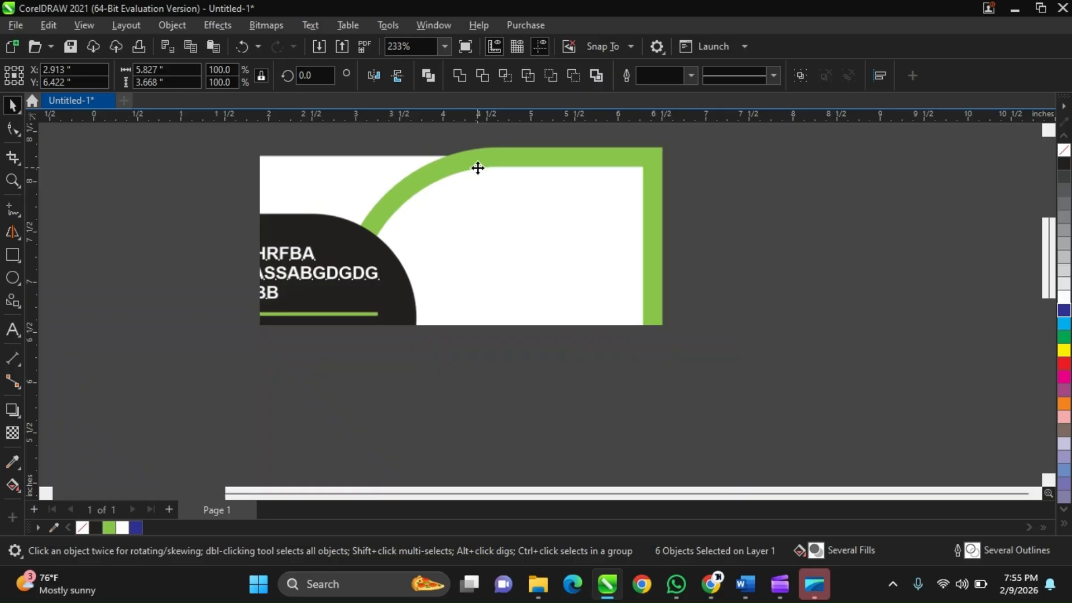
scroll(483, 214, down, 2)
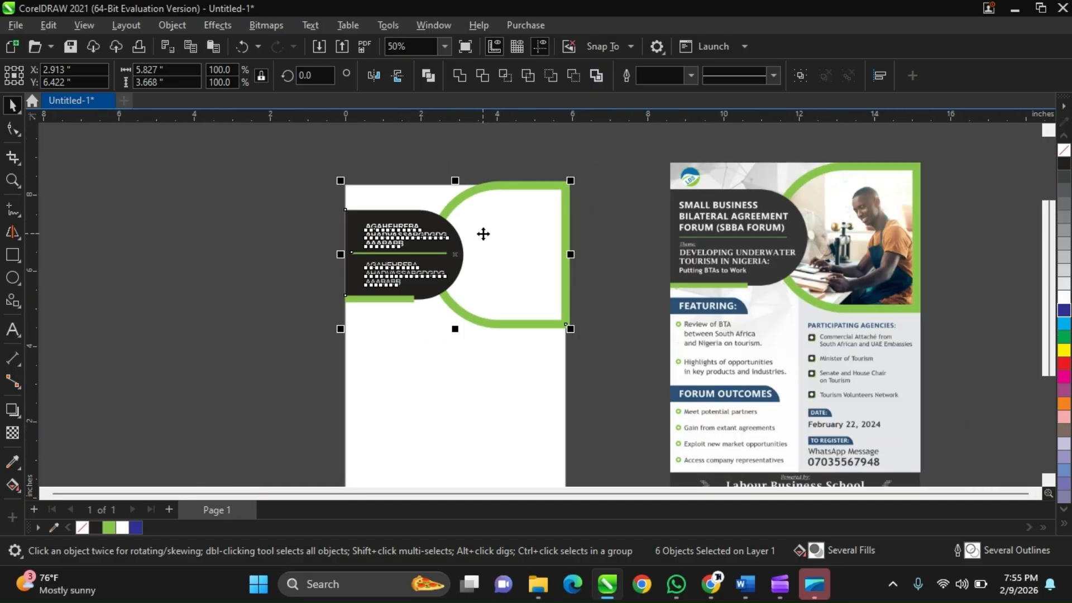
drag(483, 232, 483, 233)
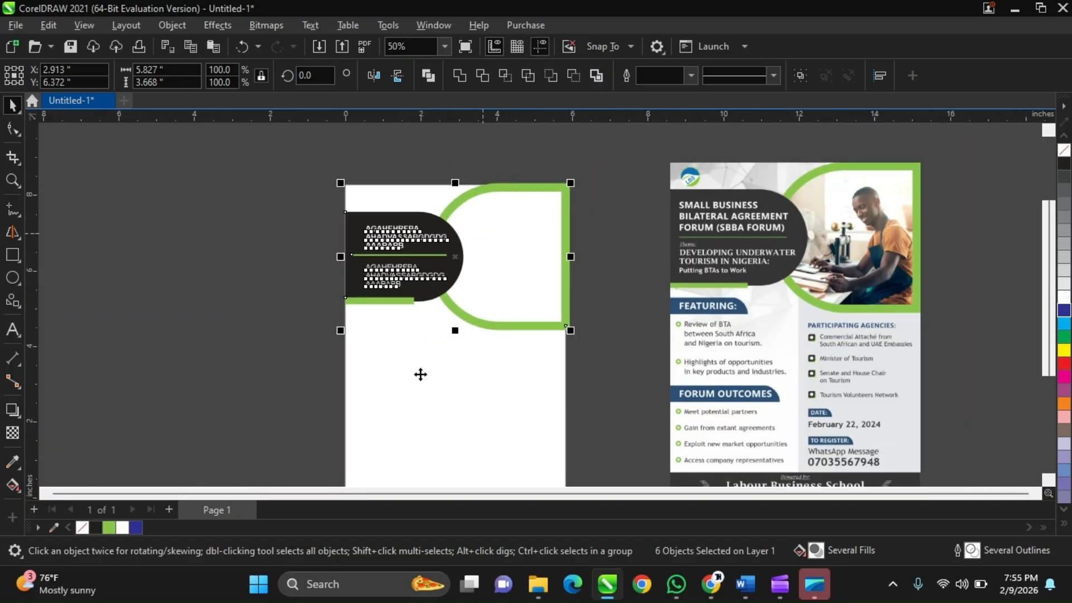
Copy the nail-polish photo Gemini_Generated_Image_8vk6mp8vk6mp8vk6 from the Downloads folder in File Explorer, and return to CorelDRAW.
key(super+1)
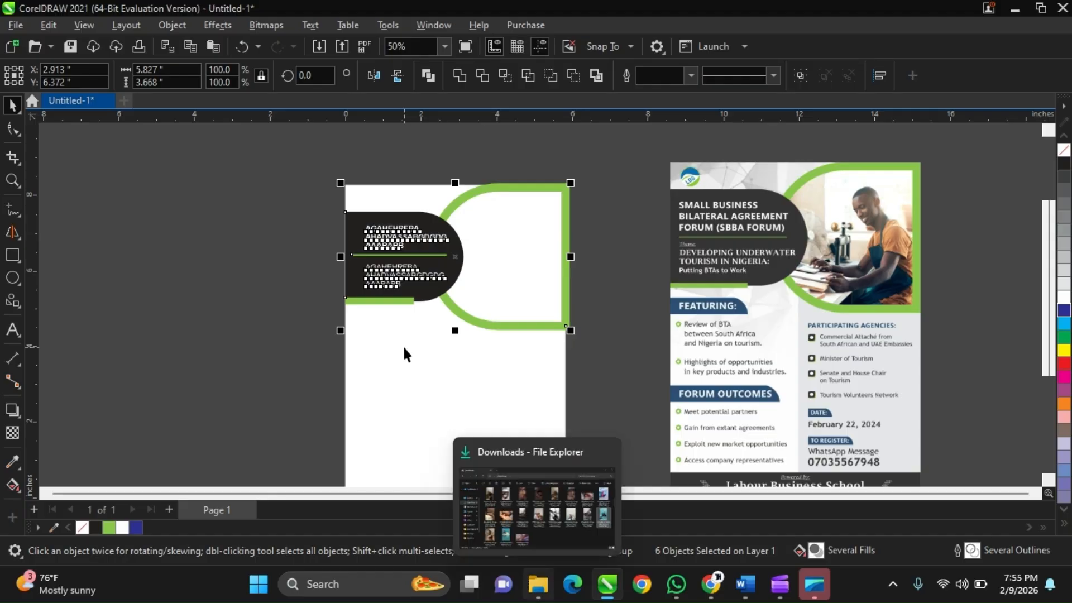
click(555, 496)
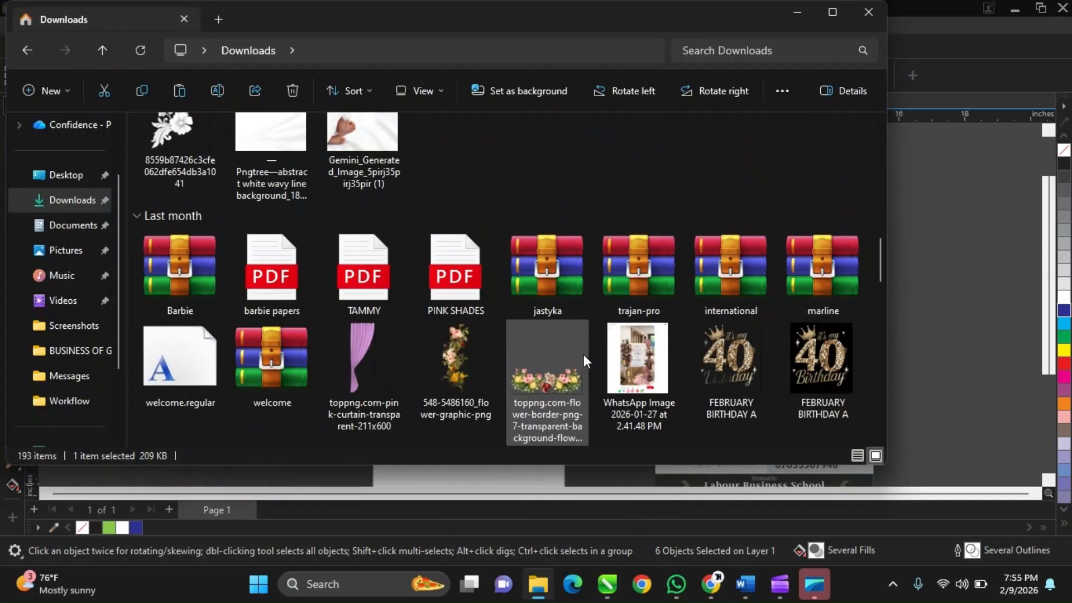
scroll(584, 355, down, 3)
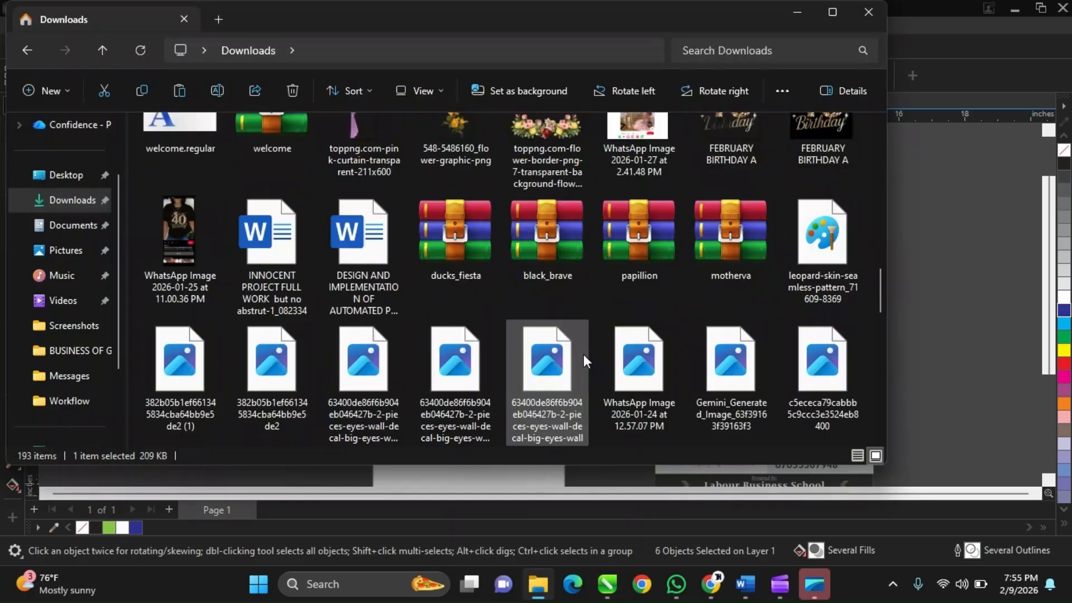
scroll(584, 354, down, 4)
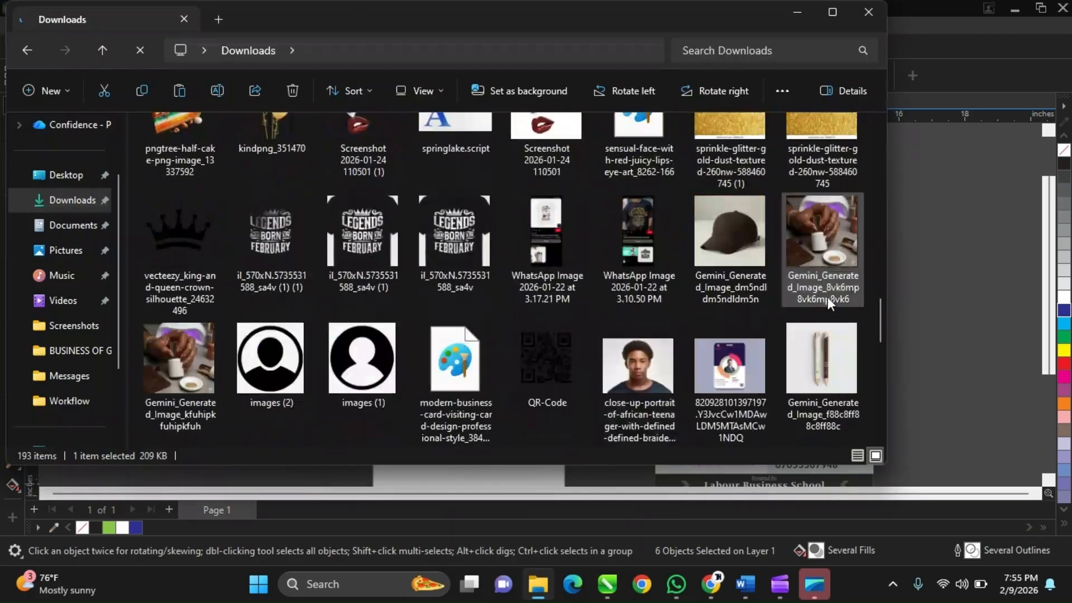
click(663, 367)
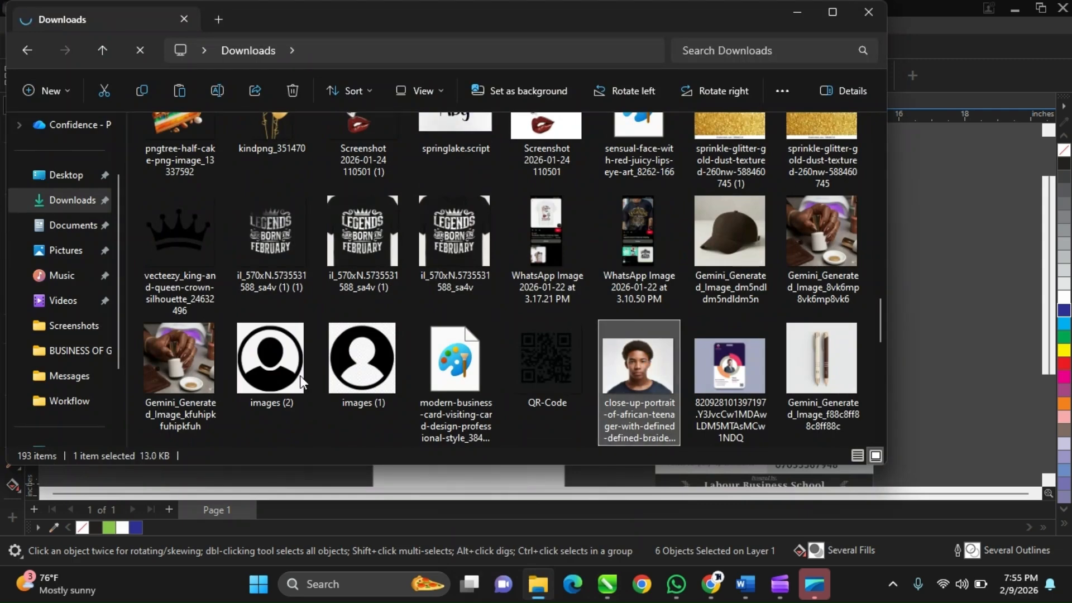
click(850, 243)
click(903, 252)
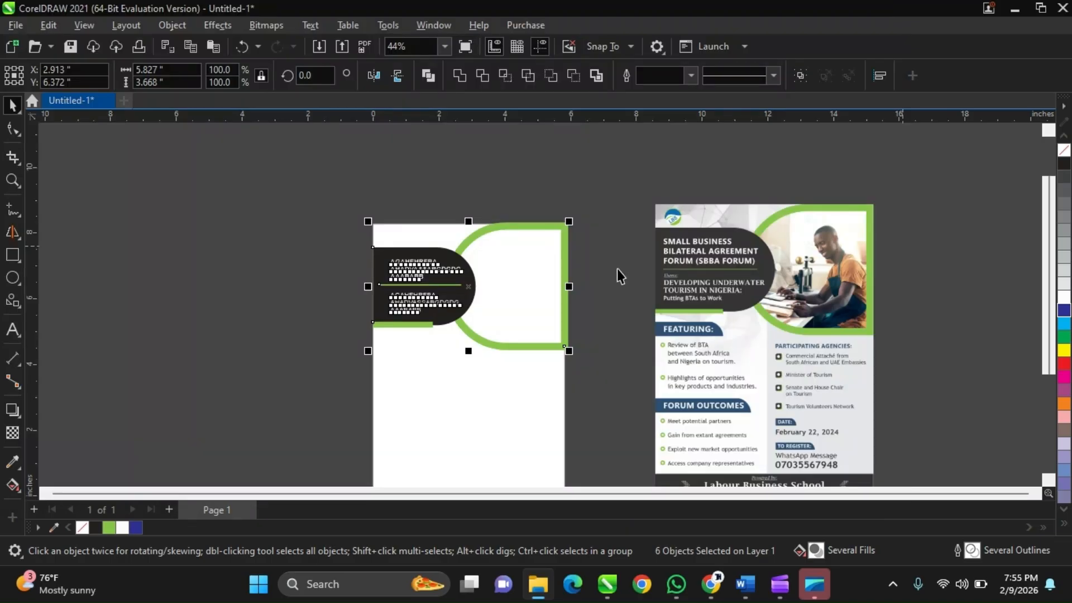
Paste the copied photo into the drawing and scale it down proportionally to about 4.49 inches square.
key(ctrl+v)
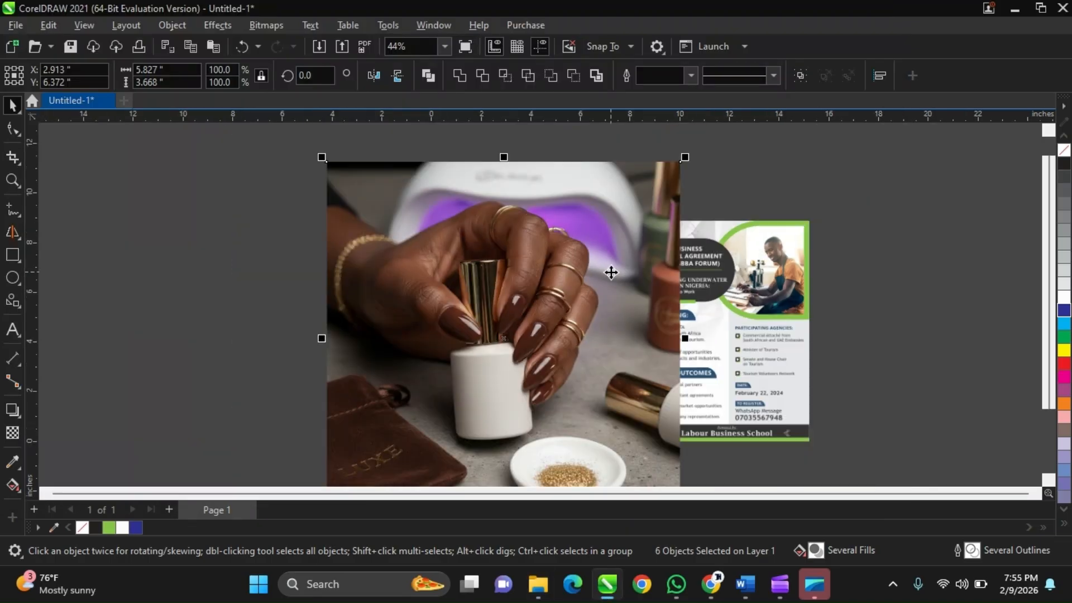
scroll(611, 272, down, 1)
scroll(612, 272, down, 1)
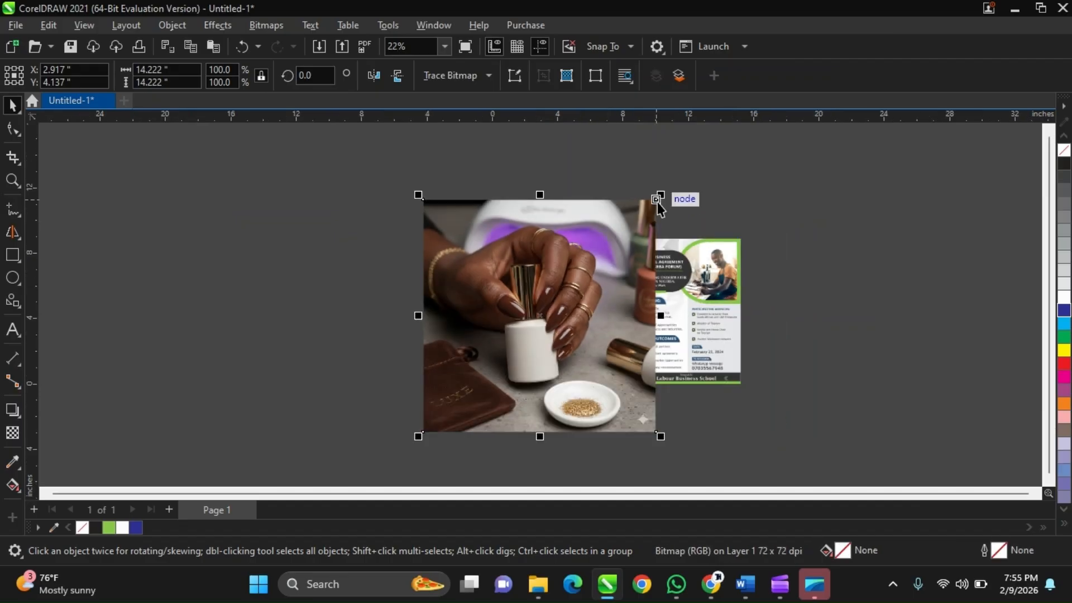
drag(657, 203, 490, 416)
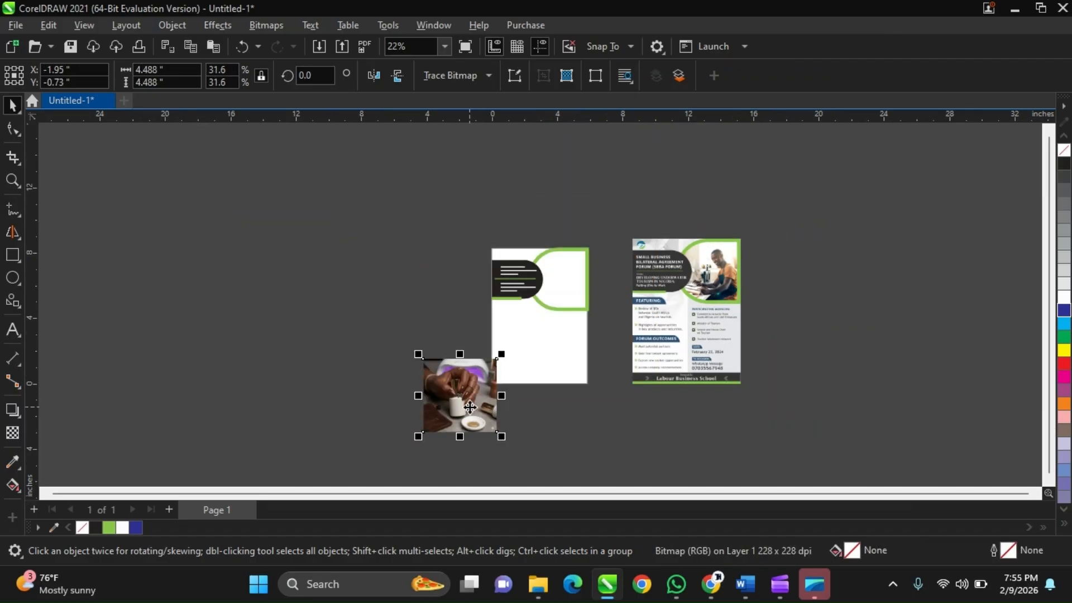
PowerClip the nail-polish photo inside the green frame on the A5 page.
right_click(471, 399)
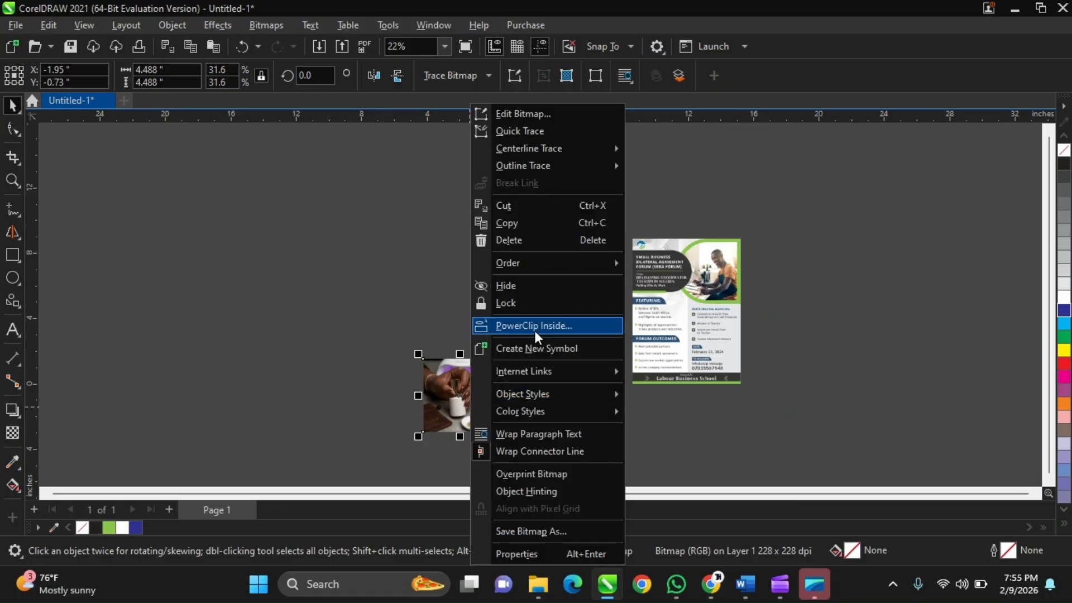
click(534, 327)
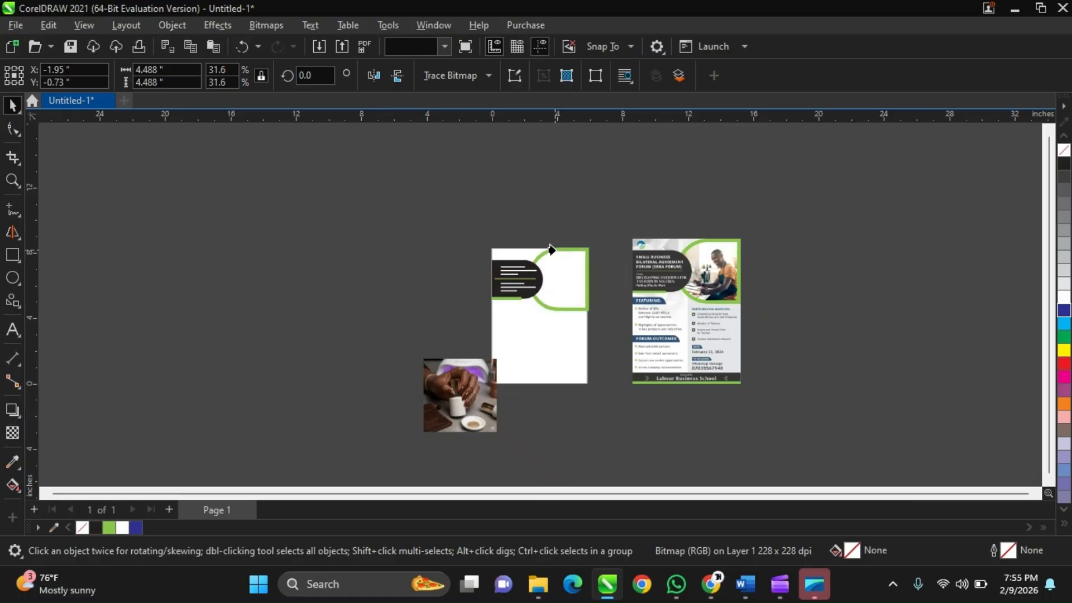
click(561, 262)
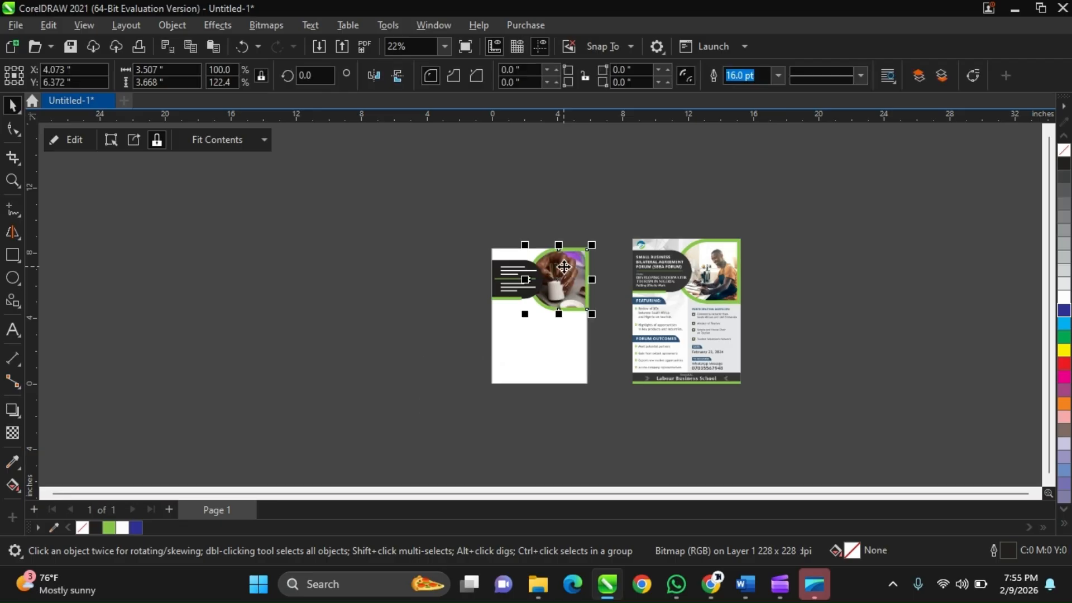
scroll(594, 288, up, 3)
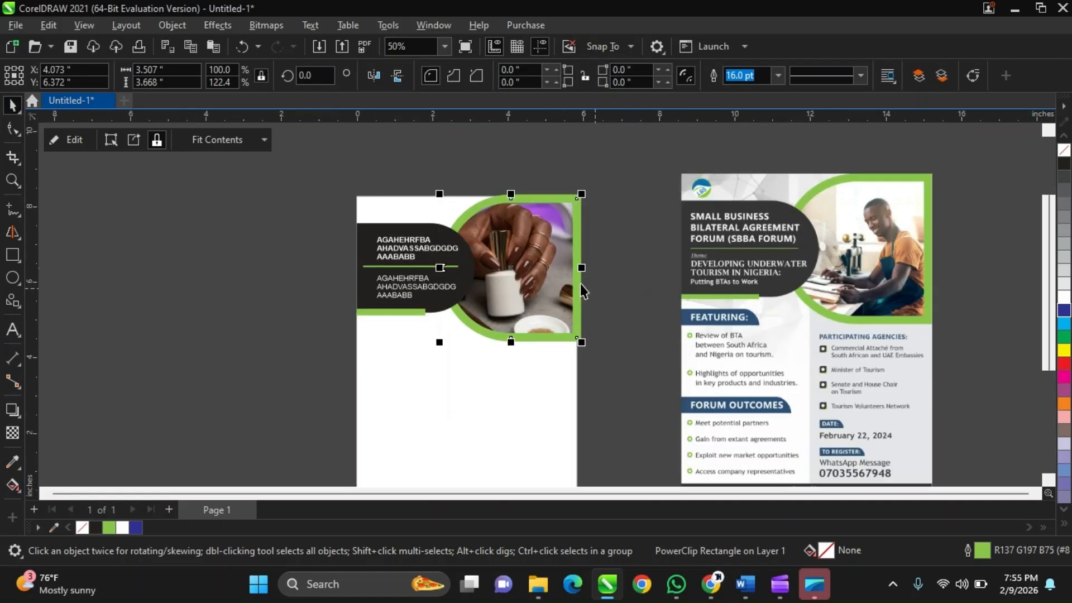
Edit the frame's PowerClip contents, scale the photo about its centre to about 4.07 inches square, and finish editing.
ctrl+click(544, 264)
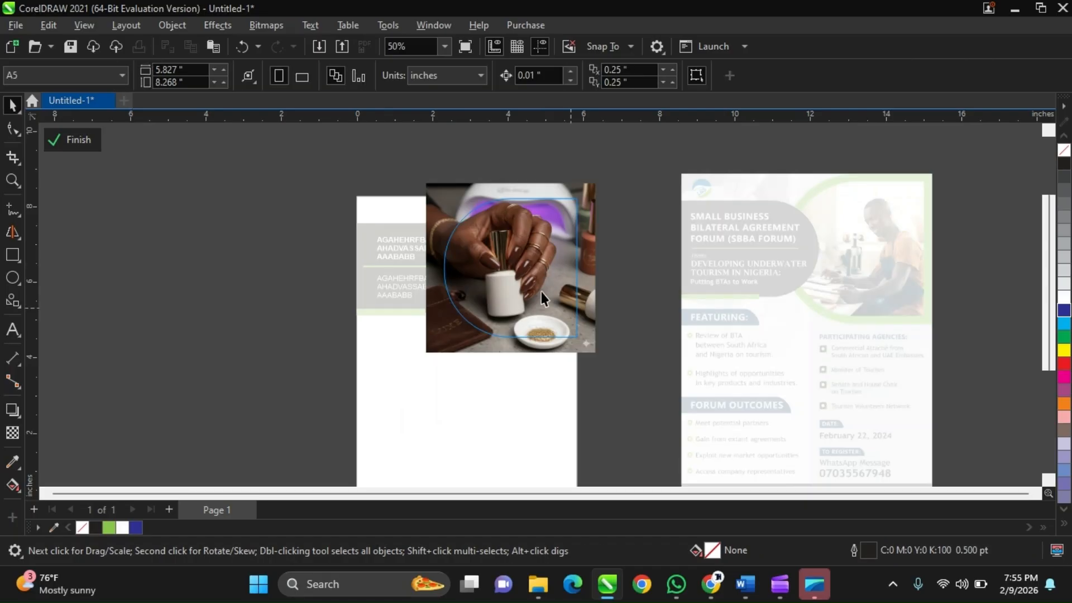
scroll(581, 183, up, 1)
click(592, 178)
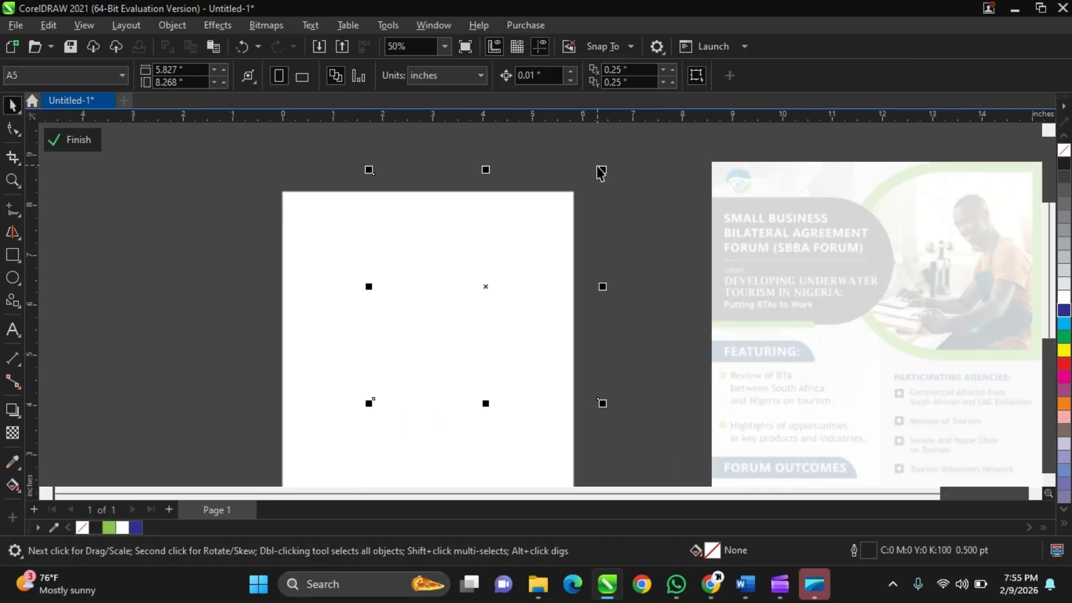
mouse_move(603, 166)
mouse_down()
mouse_move(584, 188)
mouse_move(595, 180)
mouse_up()
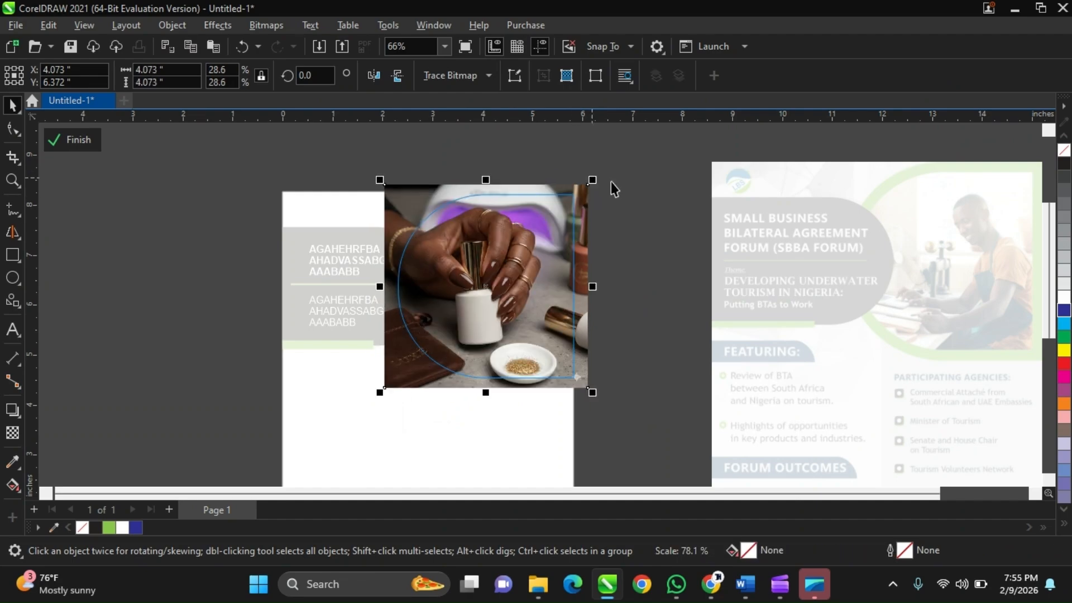
ctrl+click(618, 189)
scroll(603, 197, down, 2)
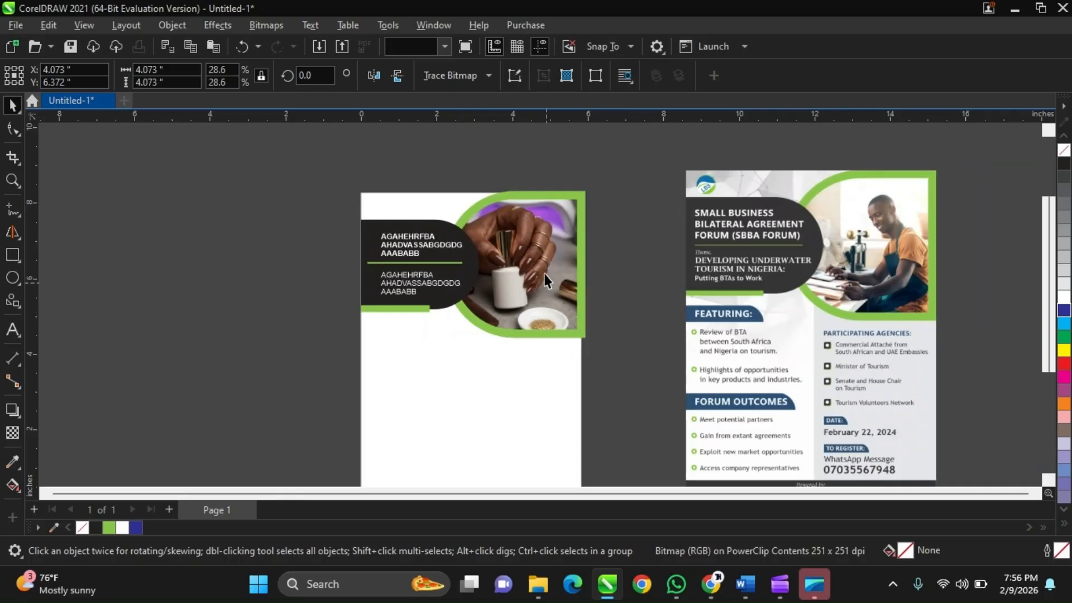
key(Escape)
Compare the A5 page's header and clipped photo with the reference flyer's header and the sections below it.
scroll(511, 249, up, 1)
scroll(510, 249, down, 3)
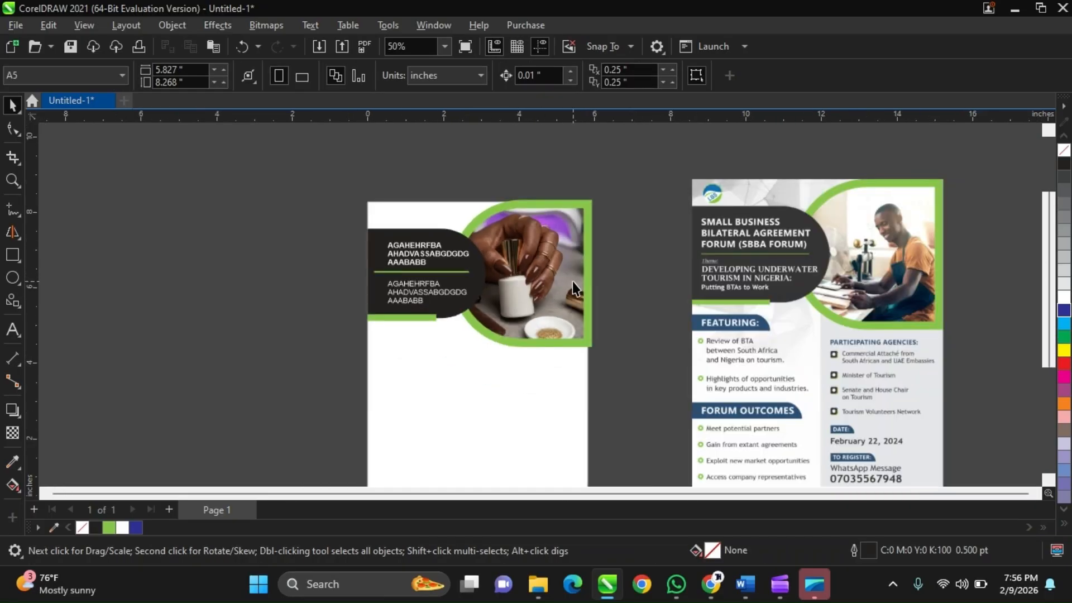
click(585, 239)
click(629, 216)
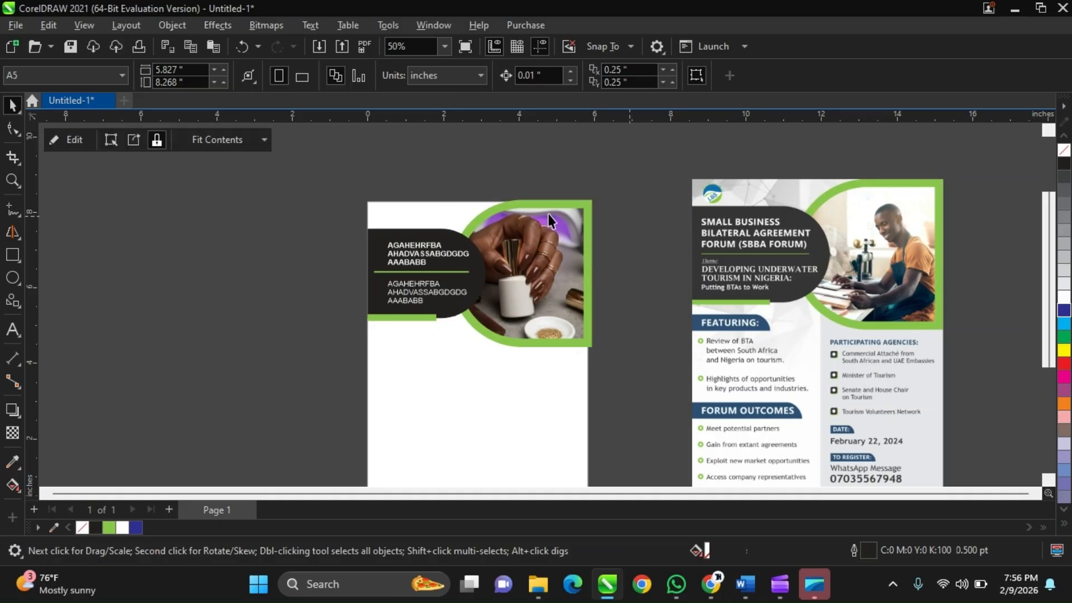
click(547, 213)
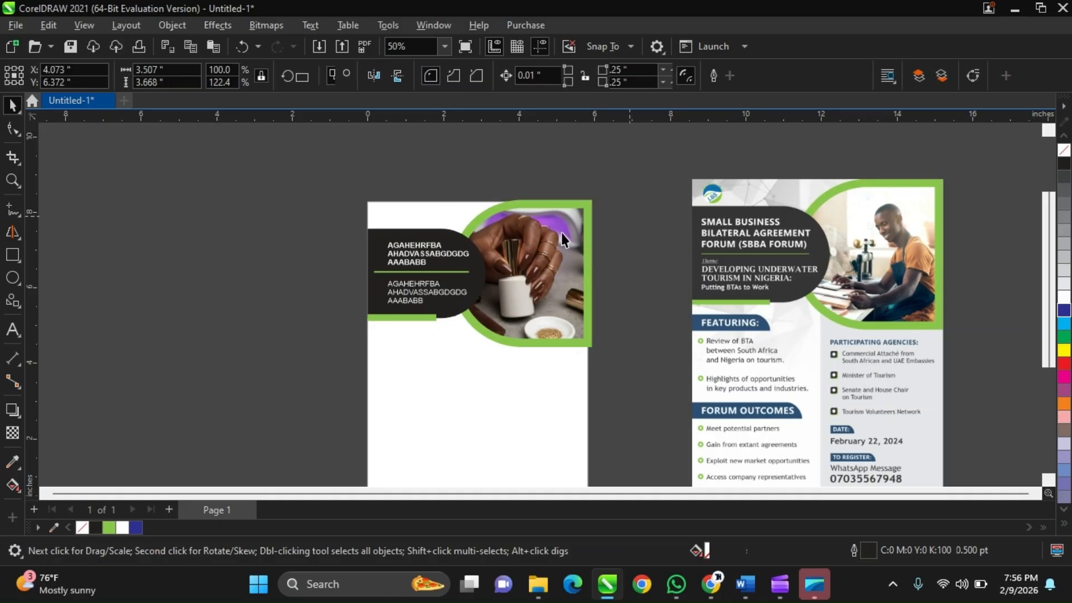
click(600, 313)
scroll(712, 289, up, 1)
scroll(700, 313, down, 1)
scroll(706, 318, up, 1)
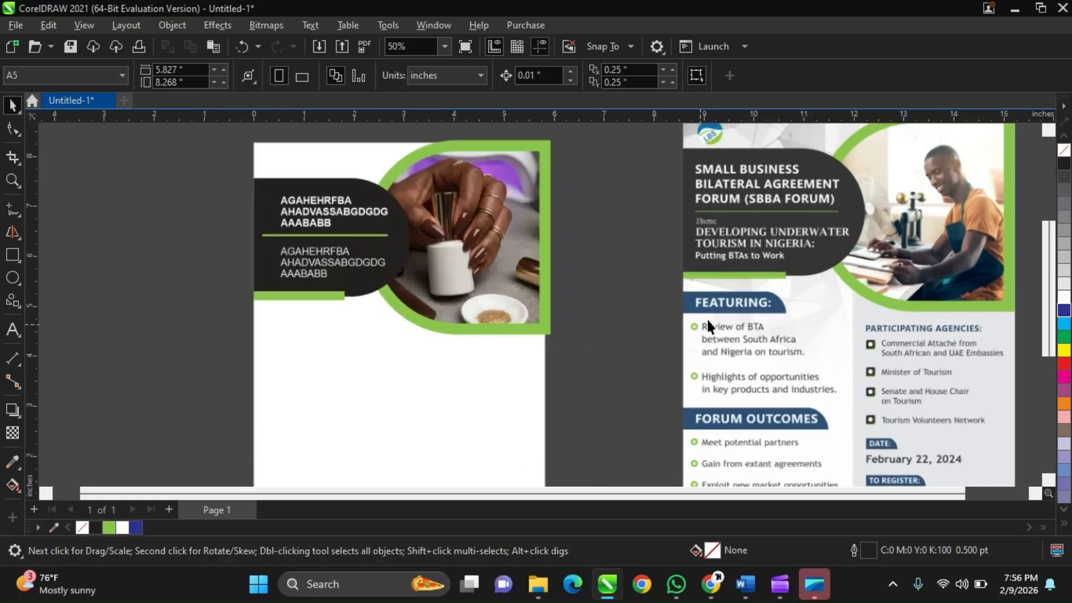
scroll(707, 323, down, 1)
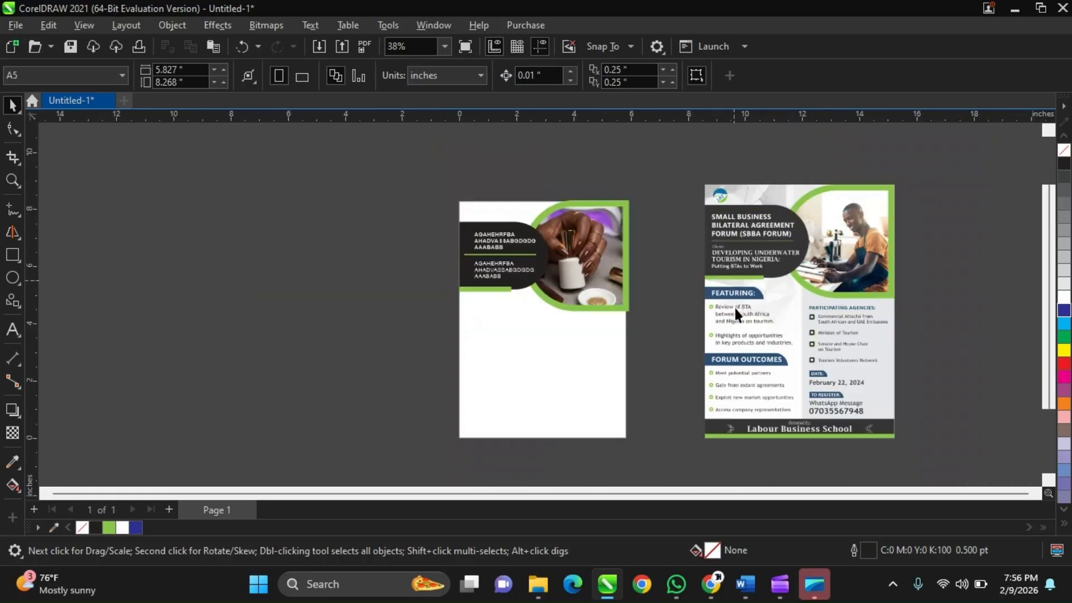
scroll(491, 310, up, 1)
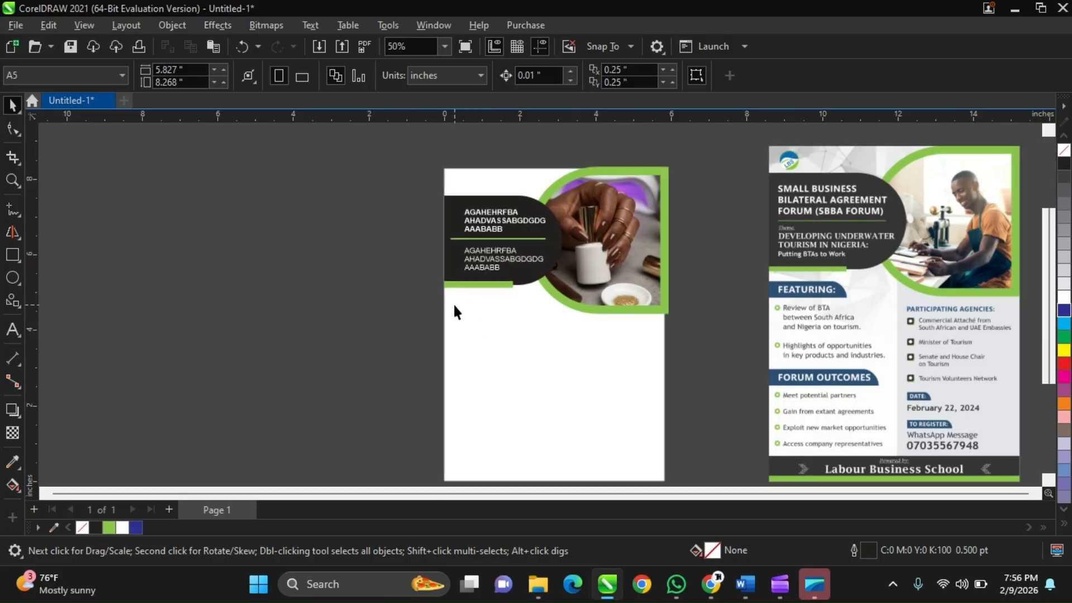
click(622, 200)
key(Escape)
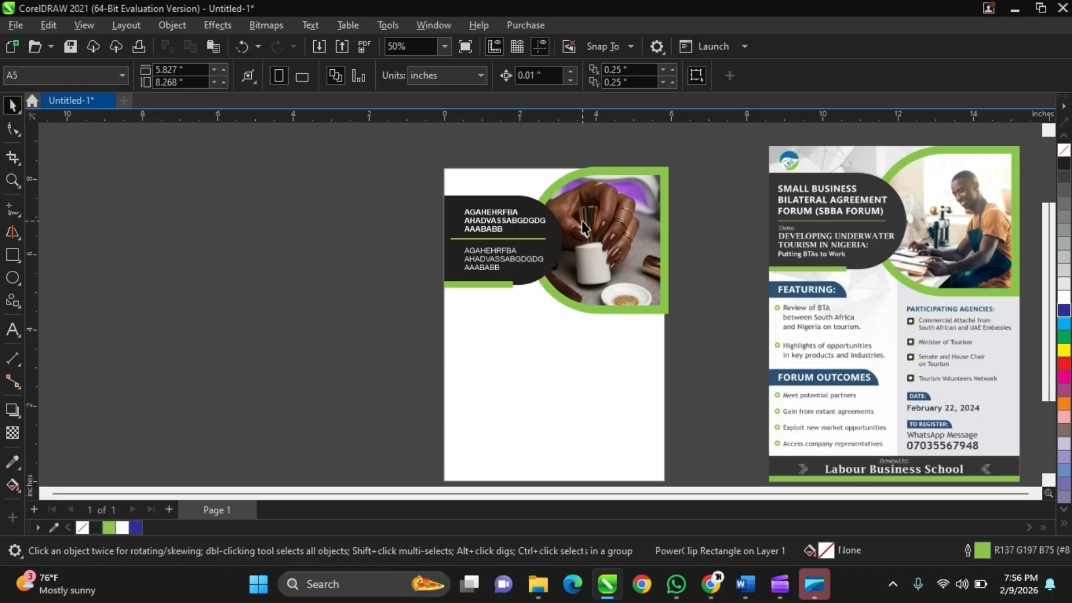
scroll(626, 203, down, 1)
scroll(626, 203, up, 1)
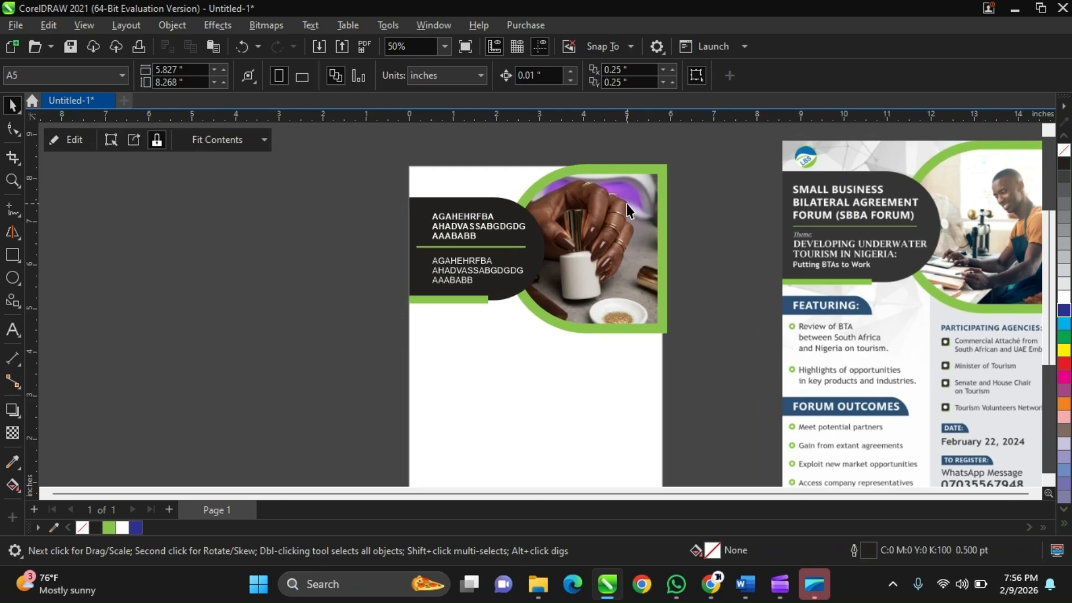
scroll(627, 203, down, 1)
click(626, 203)
Check the participants in the Google Meet window and the recording in Microsoft Clipchamp, and return to CorelDRAW.
mouse_move(754, 585)
mouse_move(710, 583)
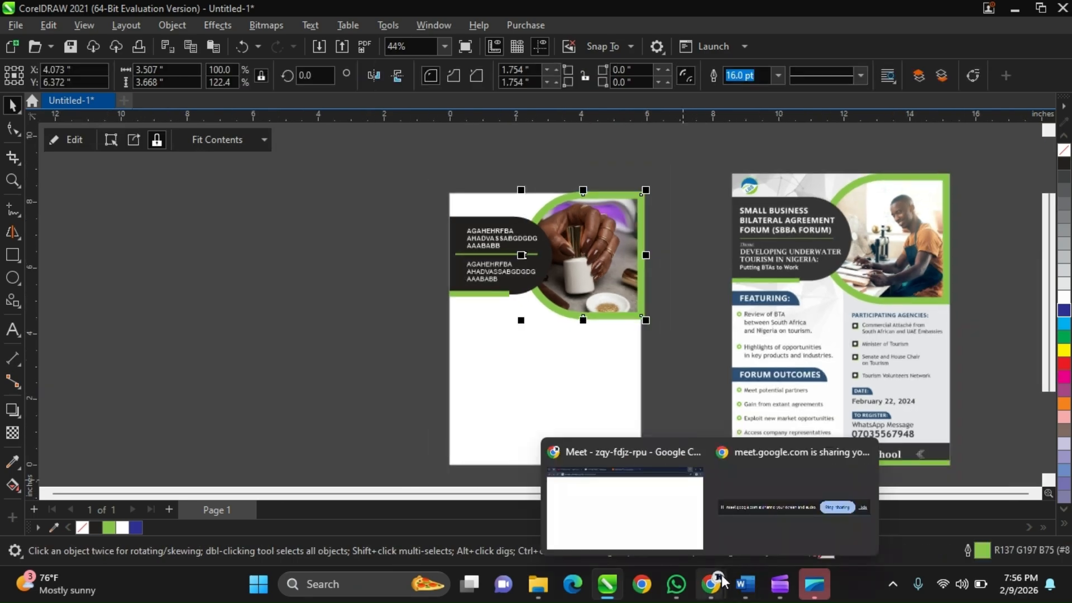
click(677, 509)
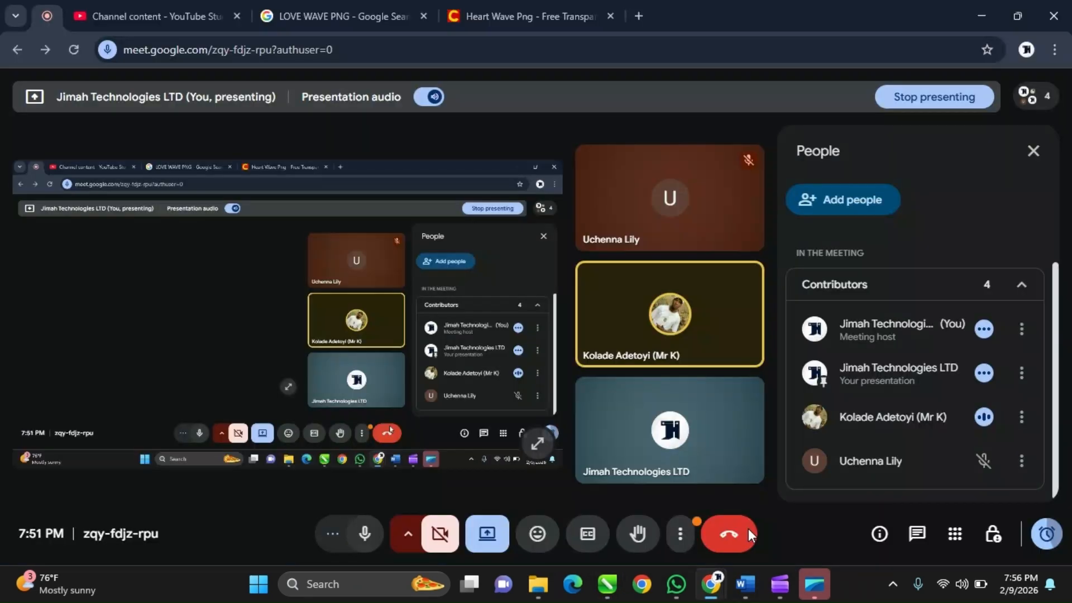
mouse_move(780, 583)
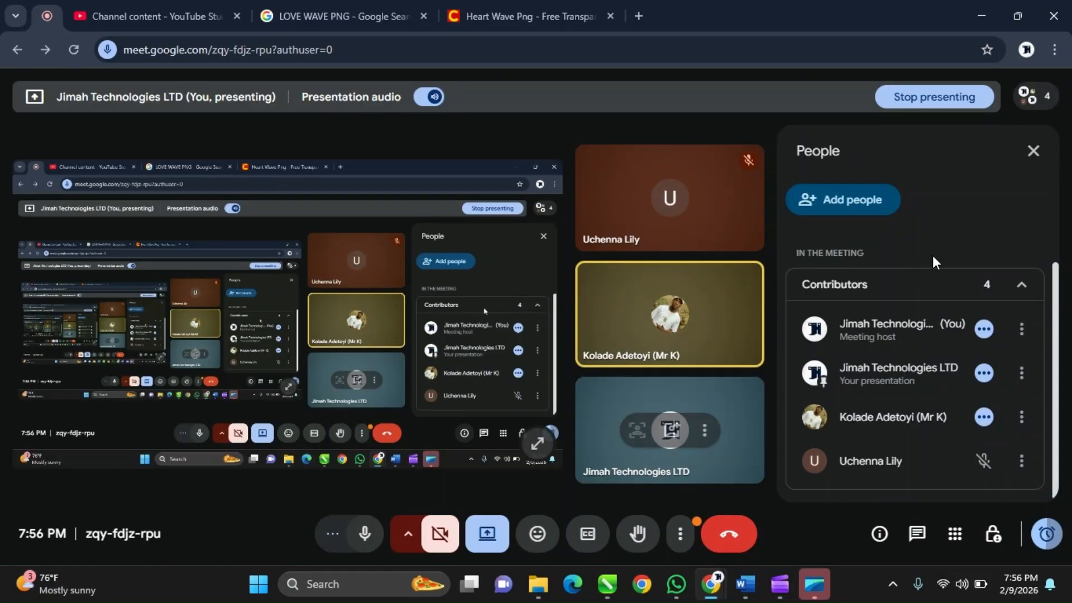
click(779, 580)
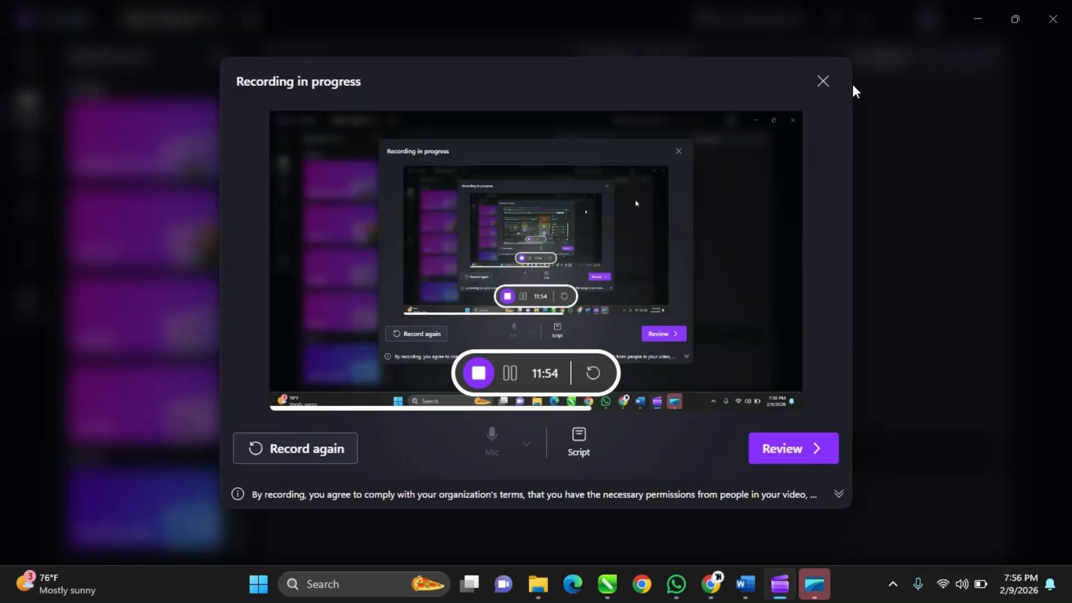
click(789, 588)
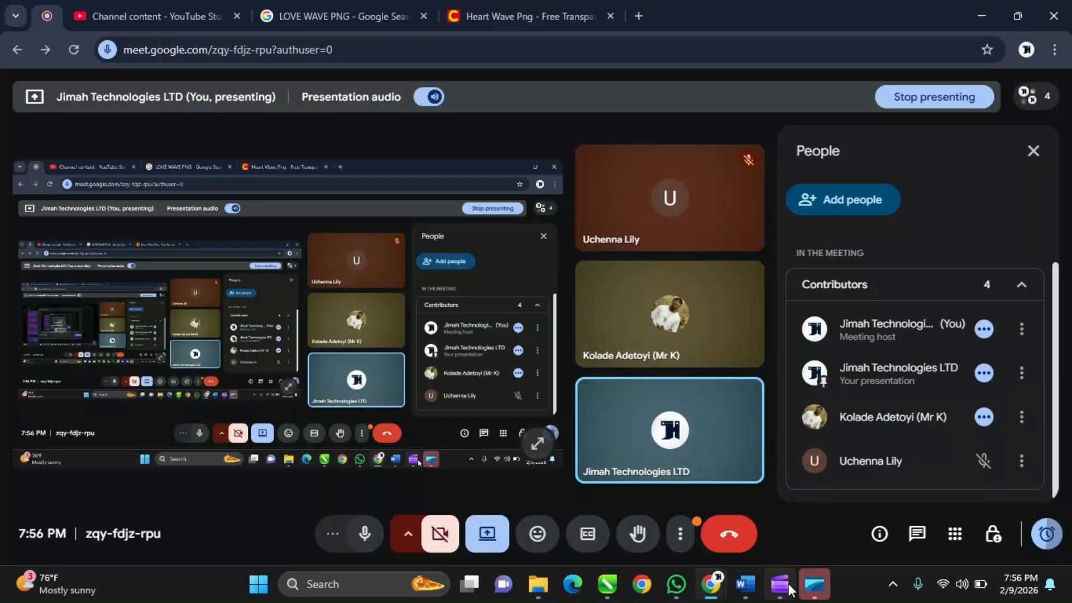
click(614, 596)
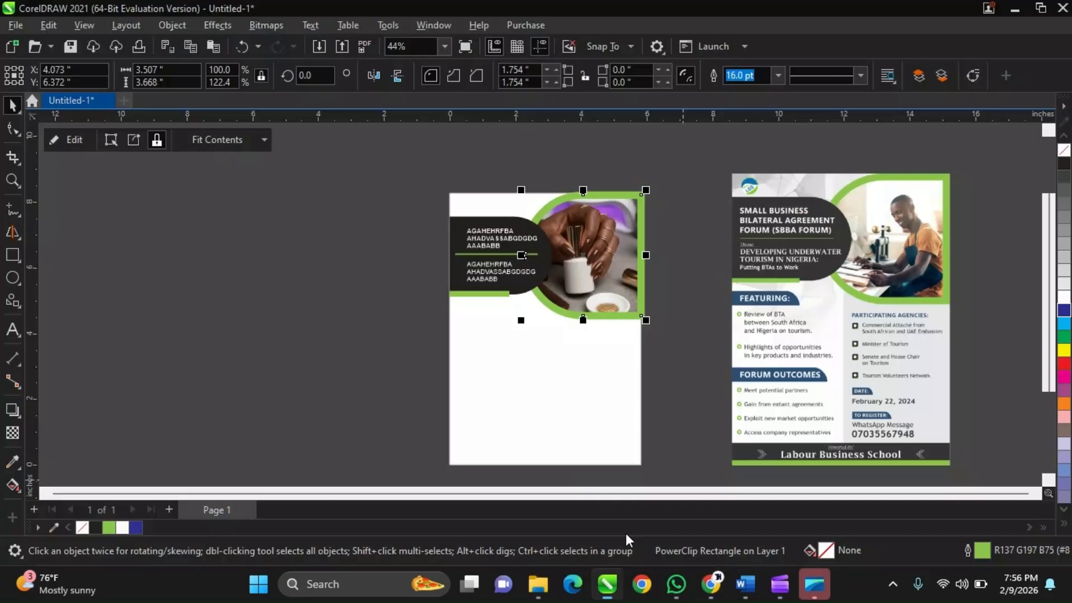
Compare the A5 page's empty lower half with the reference flyer's text sections, grey right-hand panel and footer.
click(701, 387)
scroll(773, 348, up, 2)
scroll(772, 343, down, 3)
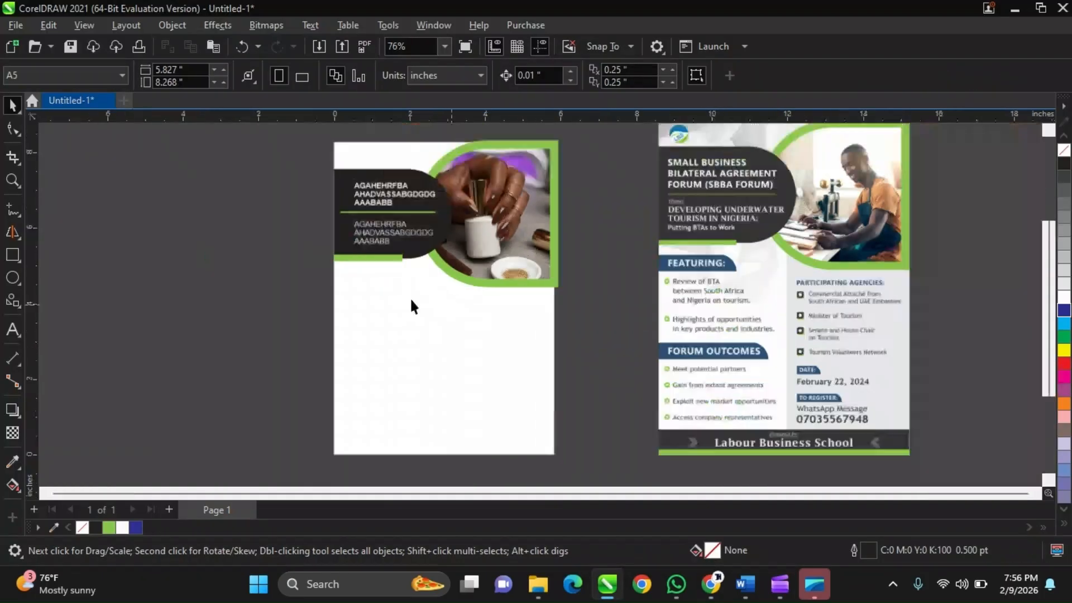
scroll(791, 289, up, 1)
scroll(705, 215, down, 1)
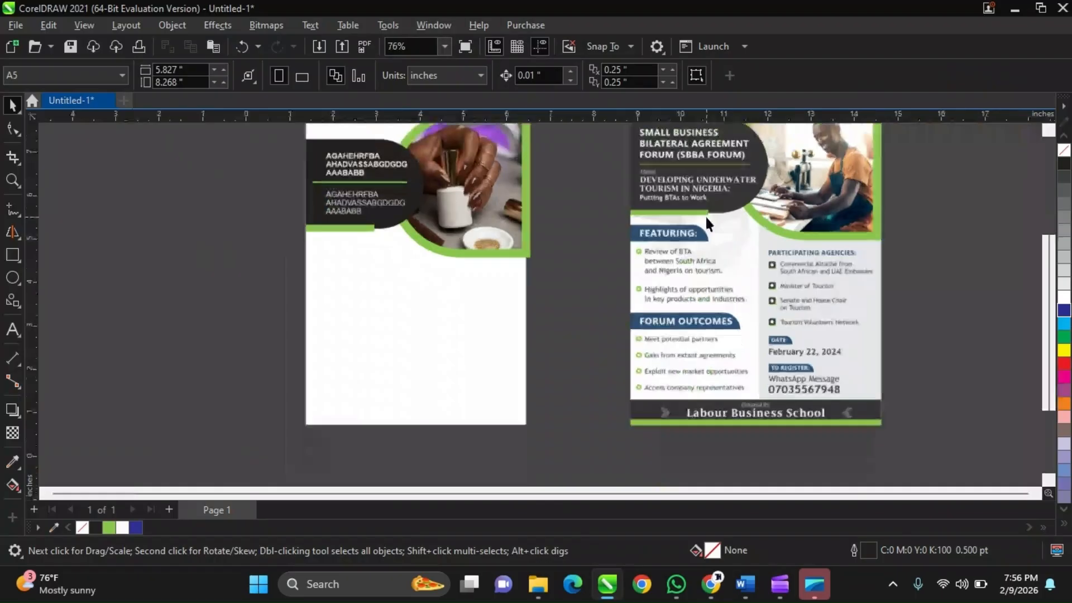
scroll(793, 194, down, 1)
scroll(748, 162, up, 5)
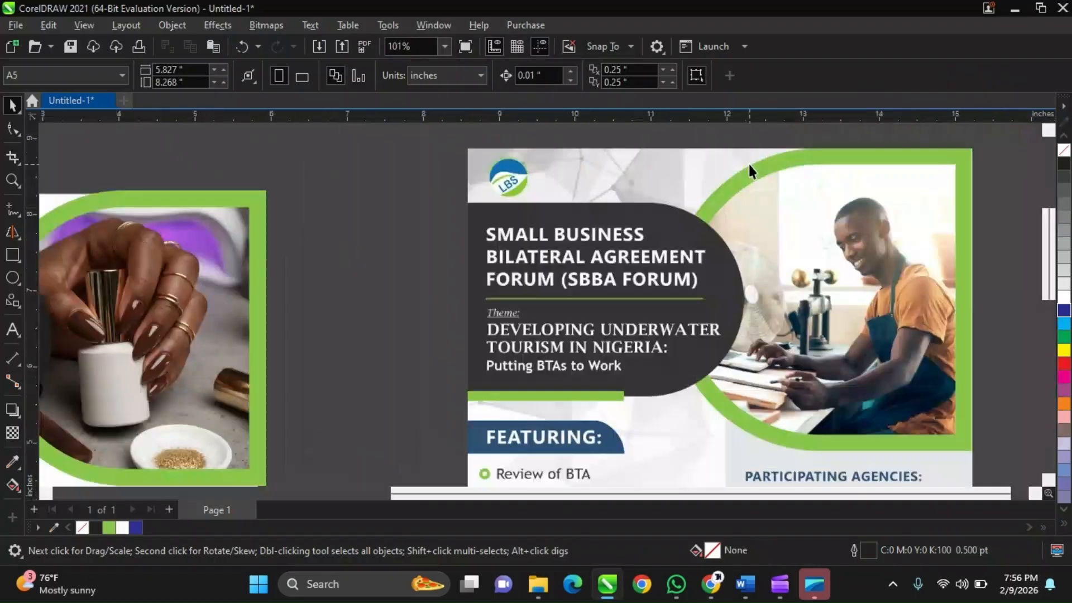
scroll(732, 250, down, 3)
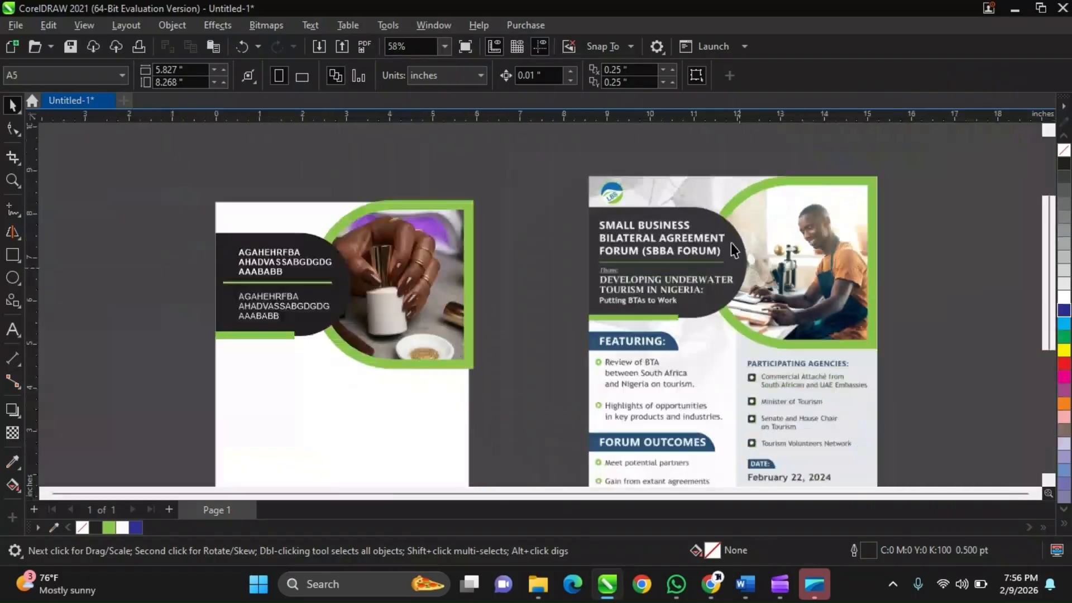
scroll(739, 376, up, 1)
scroll(717, 273, up, 1)
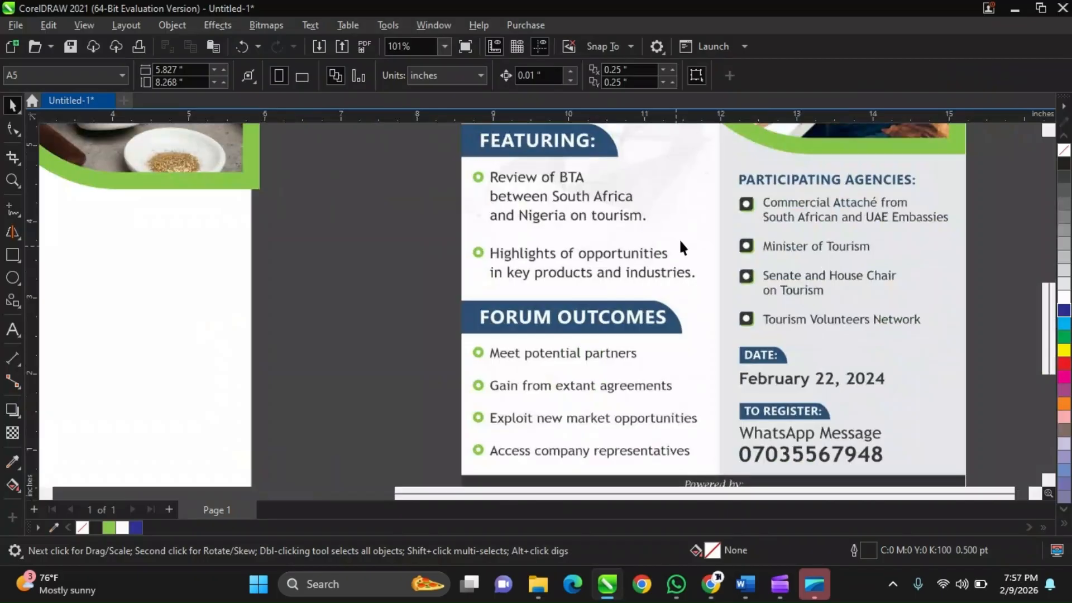
scroll(756, 276, down, 1)
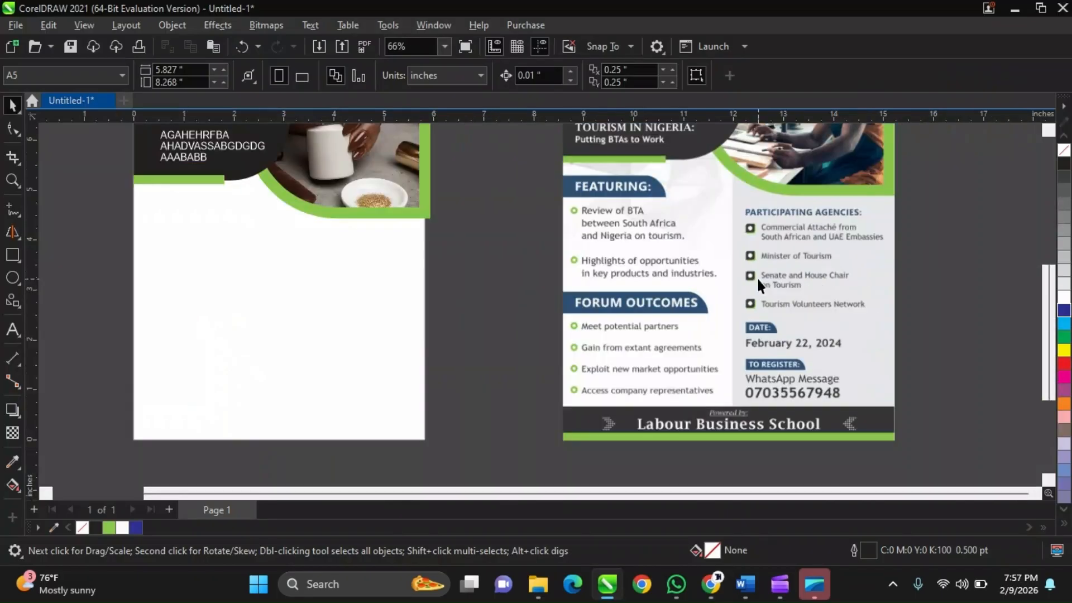
scroll(756, 276, down, 2)
scroll(560, 346, up, 1)
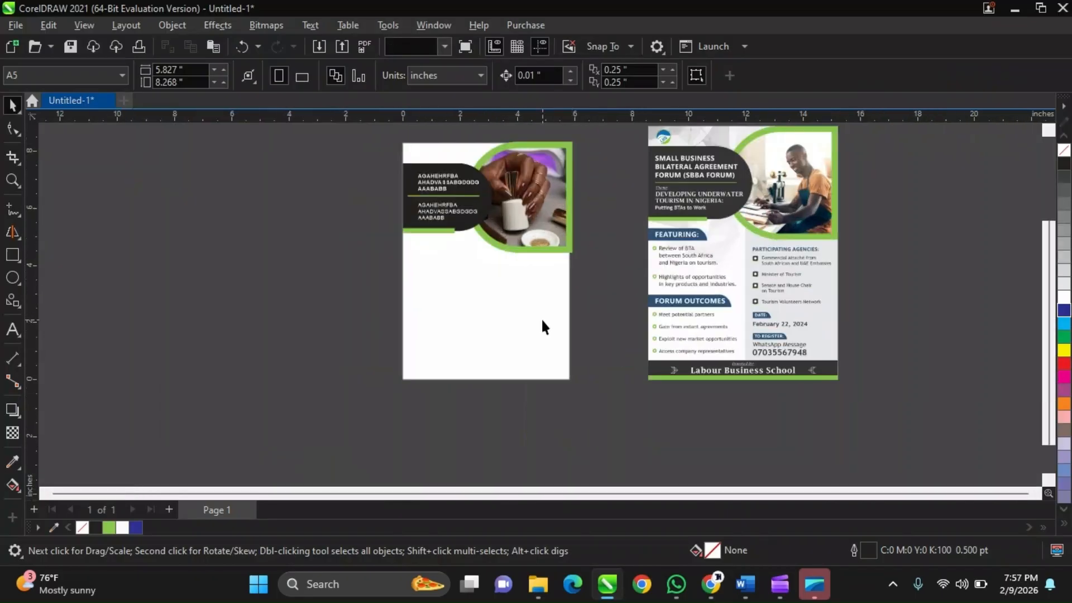
Draw a rectangle about 2.98 by 4.52 inches from the A5 page's lower-right corner up to the green frame.
click(542, 321)
scroll(542, 321, up, 1)
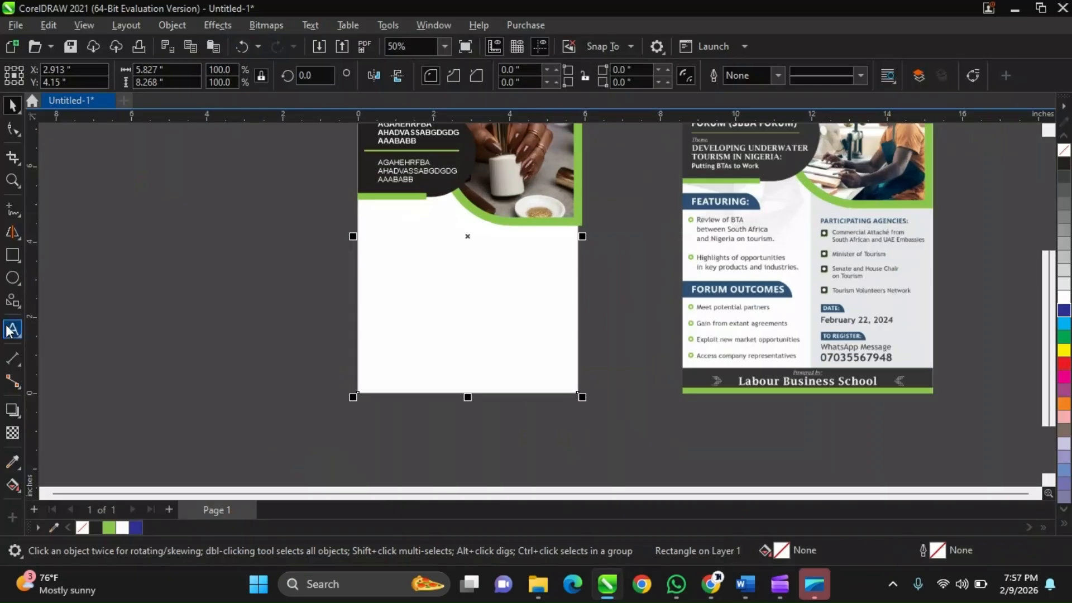
click(16, 261)
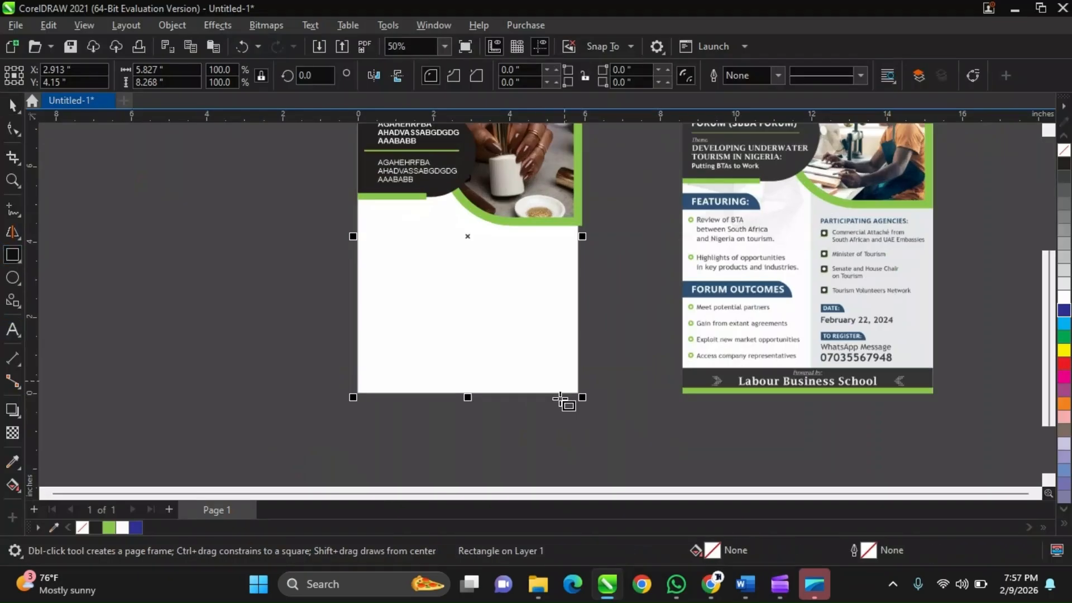
drag(579, 393, 461, 219)
key(space)
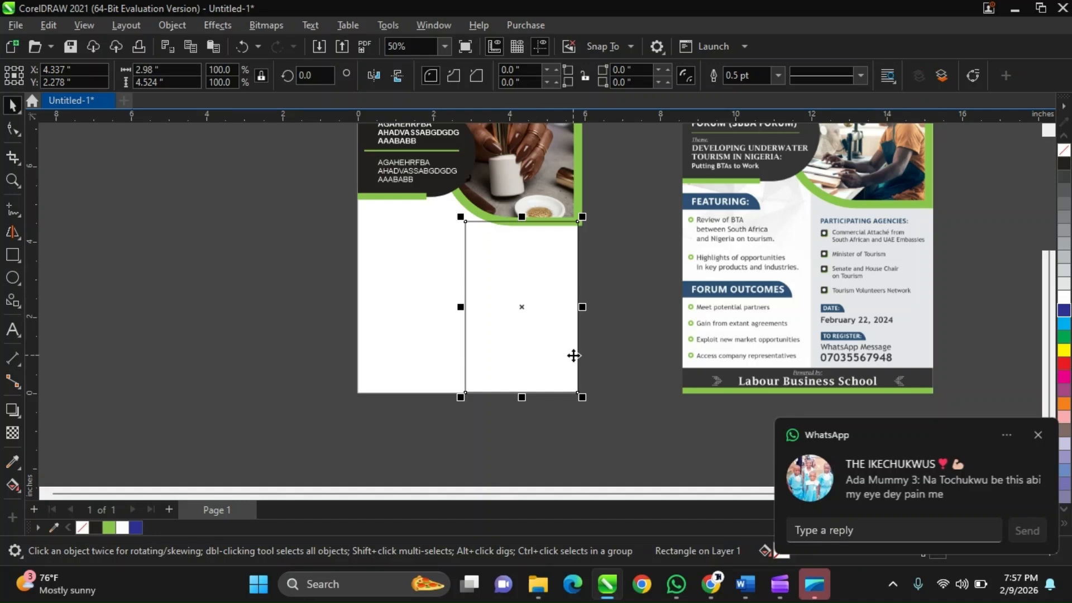
Extend the new rectangle's top edge upward over the photo, making it about 6.55 inches tall.
scroll(531, 229, up, 1)
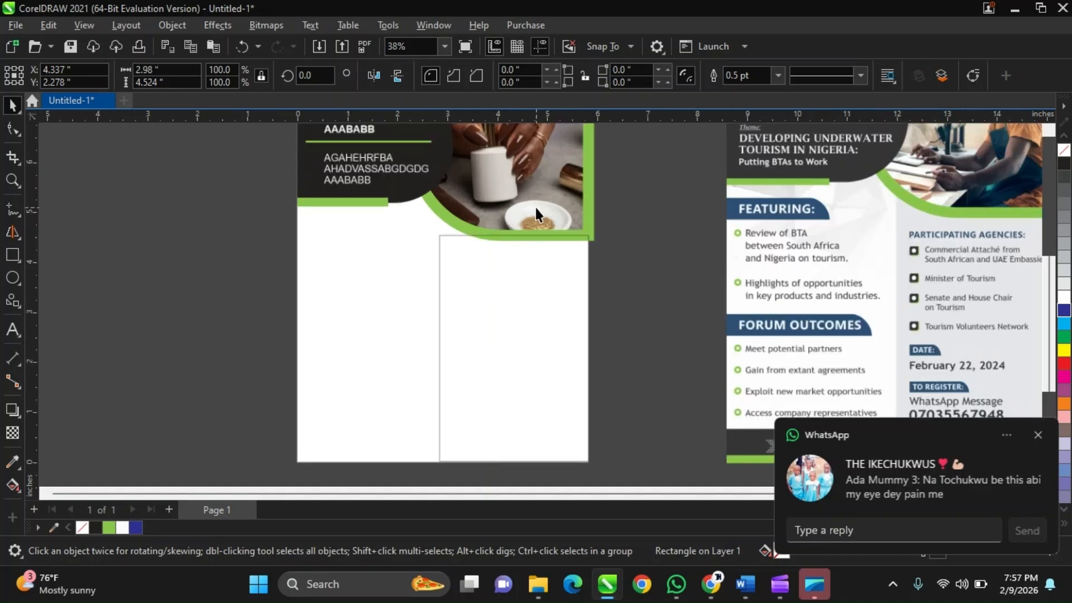
scroll(518, 241, down, 2)
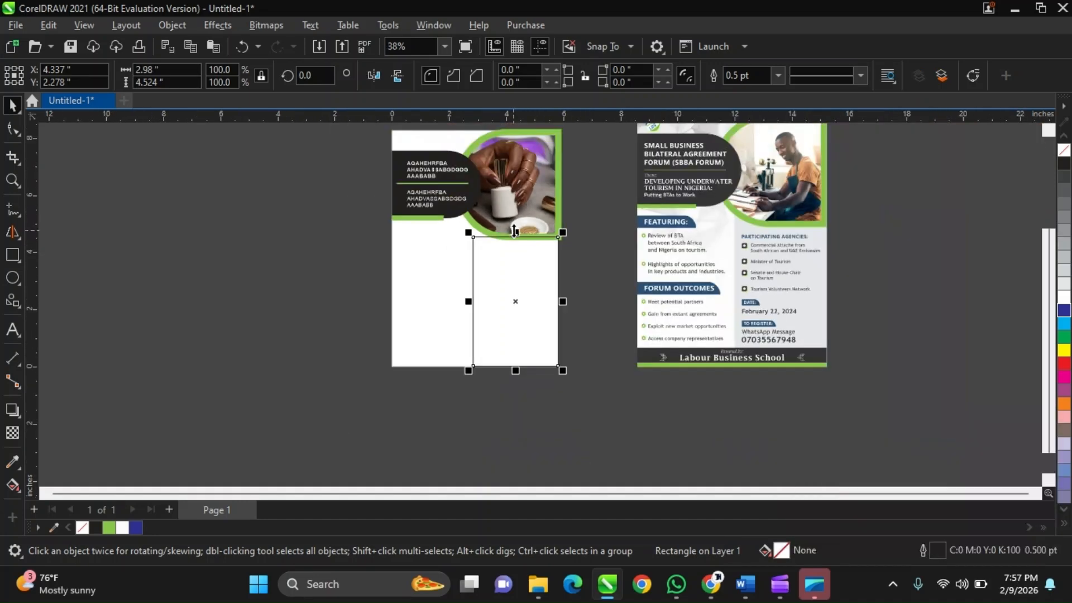
drag(515, 230, 515, 172)
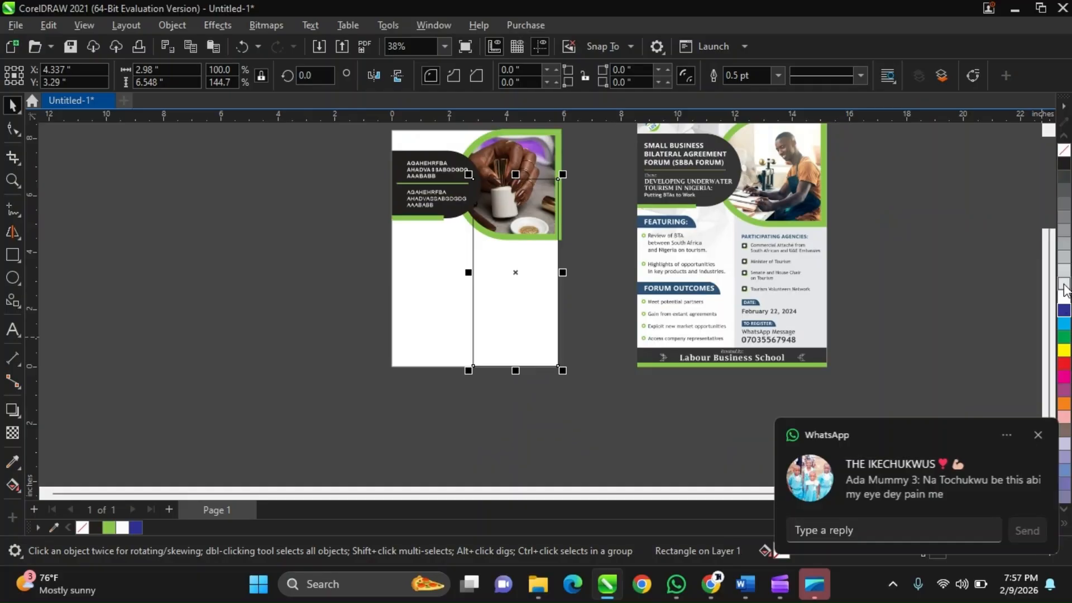
Fill the tall rectangle with 10% black and remove its outline.
click(1064, 190)
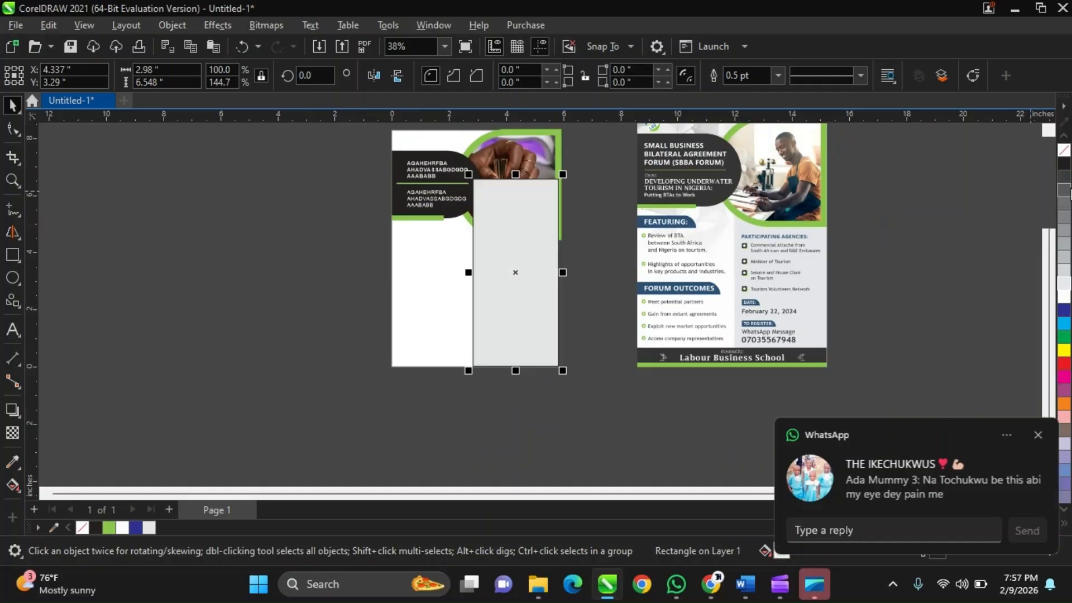
right_click(1062, 152)
scroll(506, 202, up, 1)
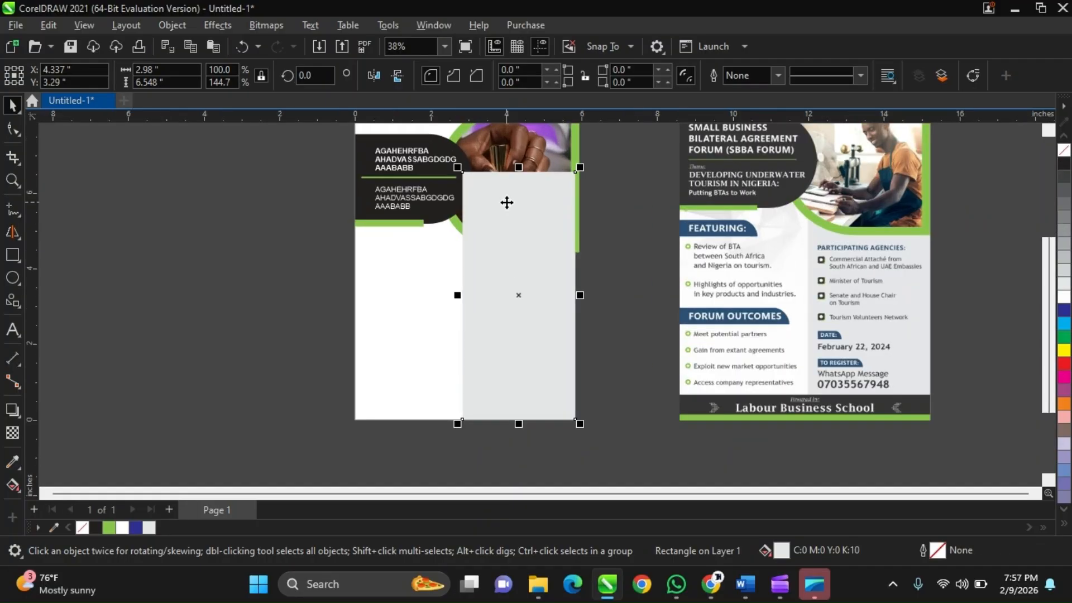
scroll(553, 290, down, 2)
scroll(535, 235, up, 2)
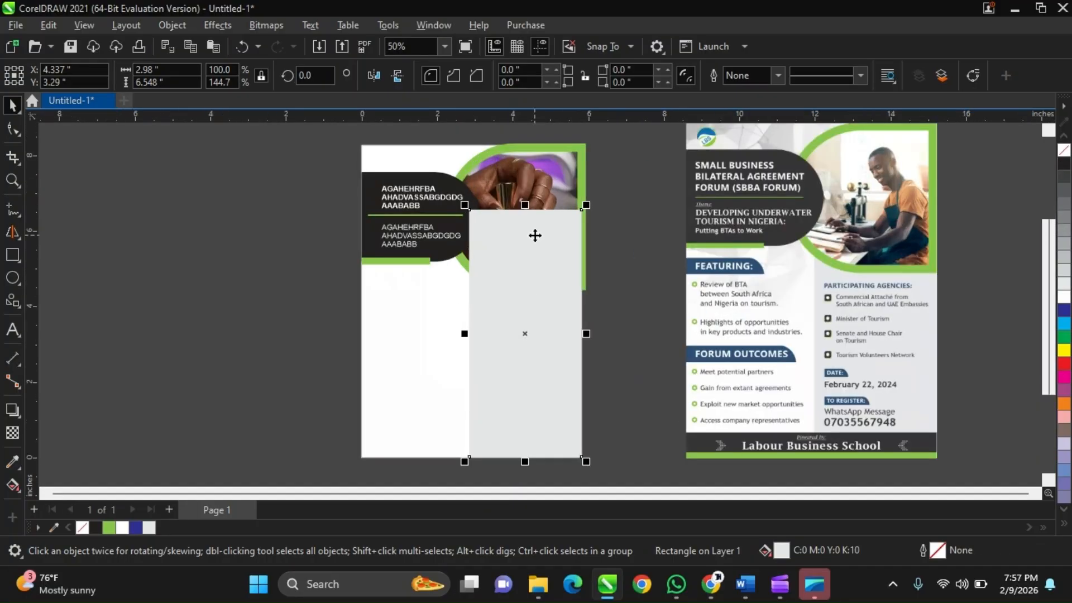
scroll(535, 235, down, 1)
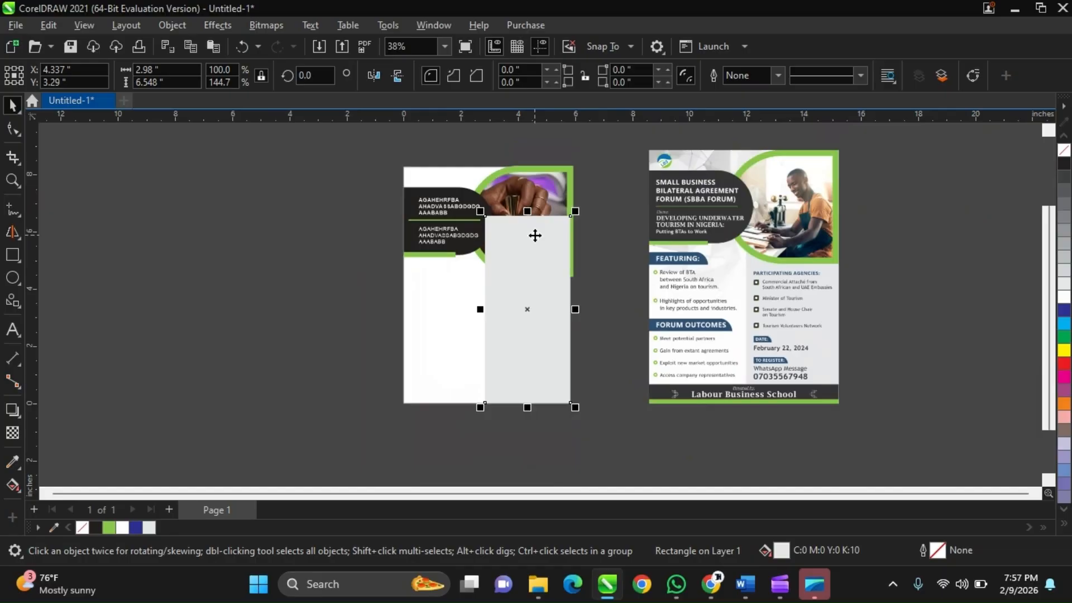
scroll(535, 235, up, 1)
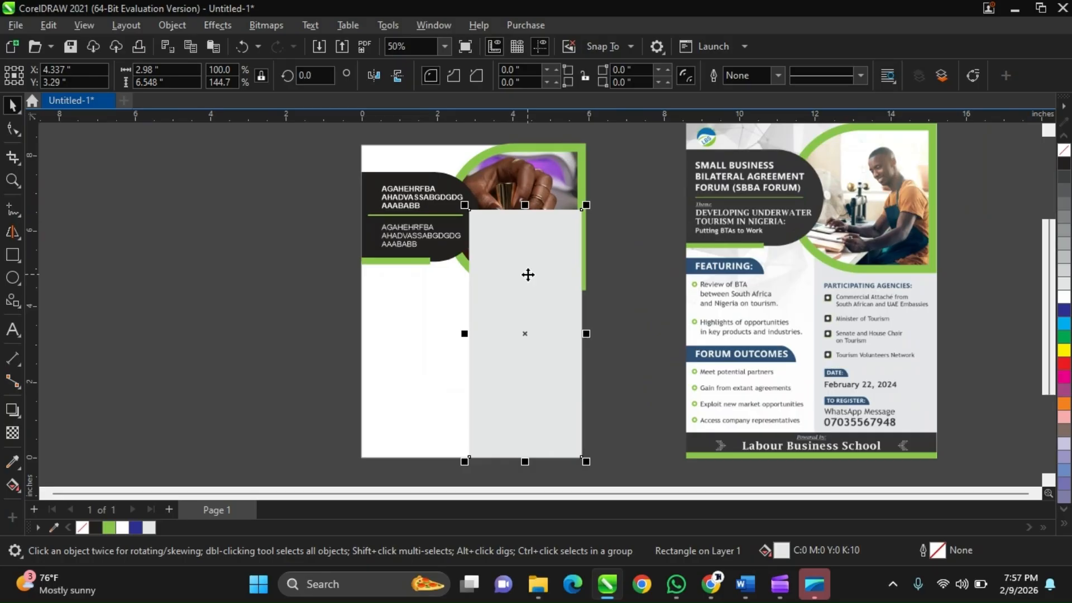
Try to send the grey rectangle to the back of the layer, and undo the last change.
scroll(570, 225, up, 1)
scroll(570, 225, down, 1)
key(shift+Page_Down)
scroll(542, 256, up, 3)
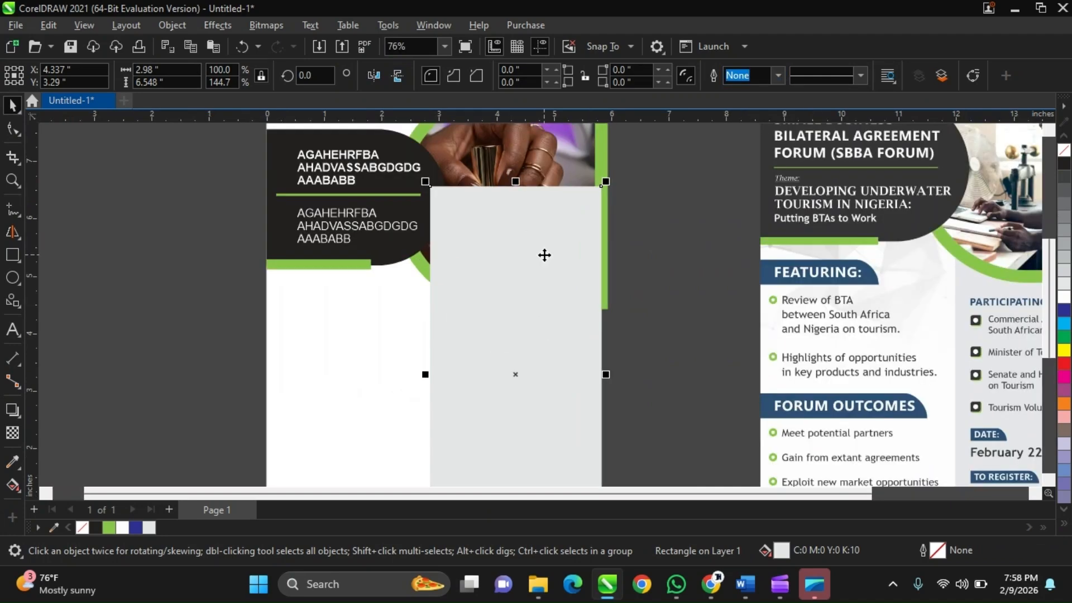
key(ctrl+z)
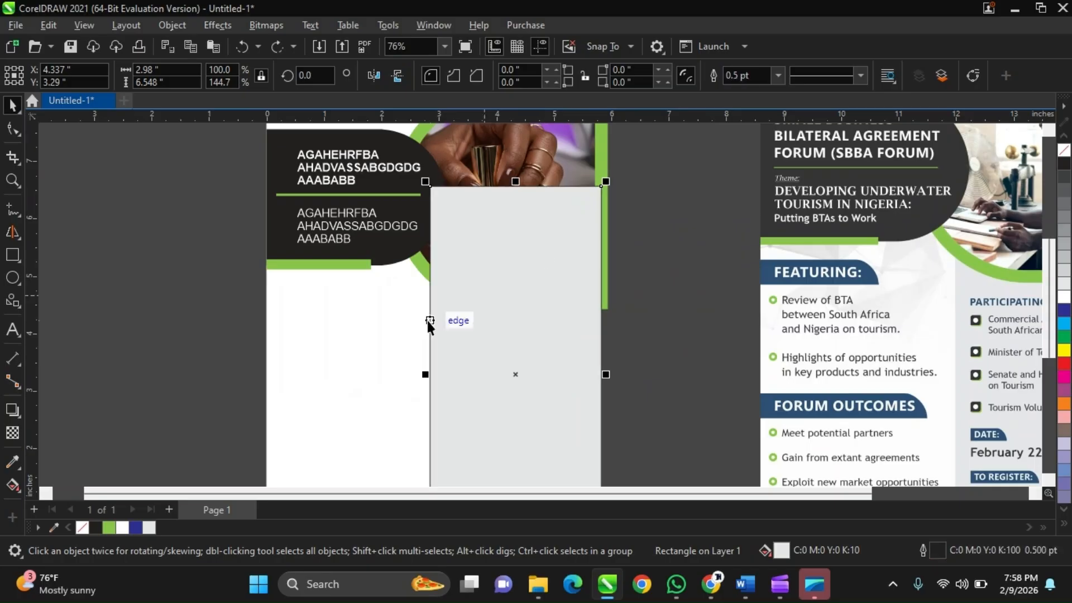
Remove the outline from the grey rectangle on the A5 page.
scroll(427, 321, up, 4)
scroll(428, 326, down, 2)
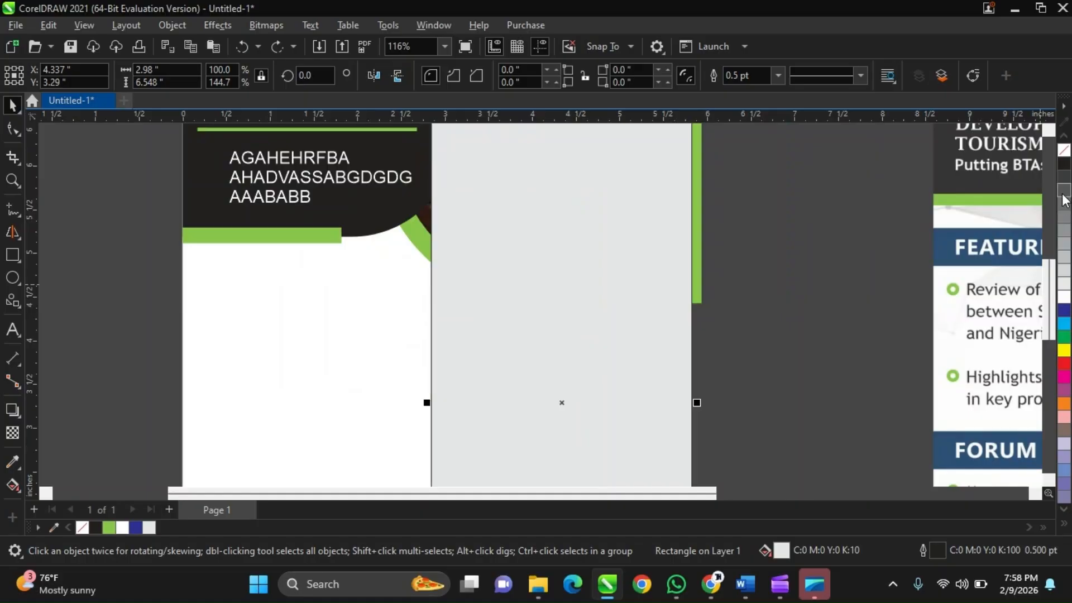
right_click(1060, 162)
scroll(770, 283, down, 2)
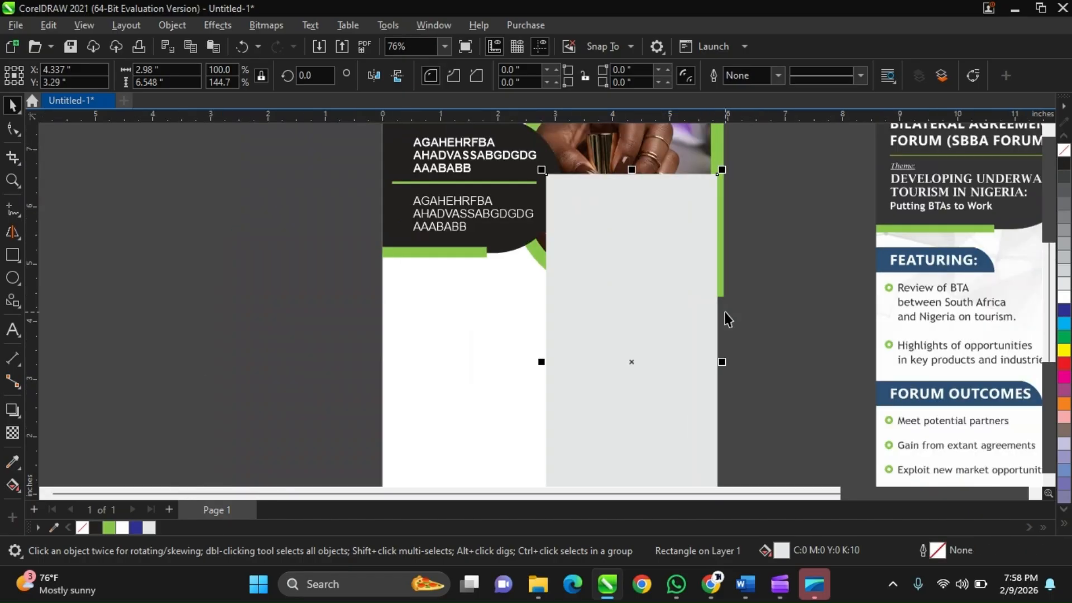
scroll(723, 322, down, 1)
scroll(716, 328, up, 1)
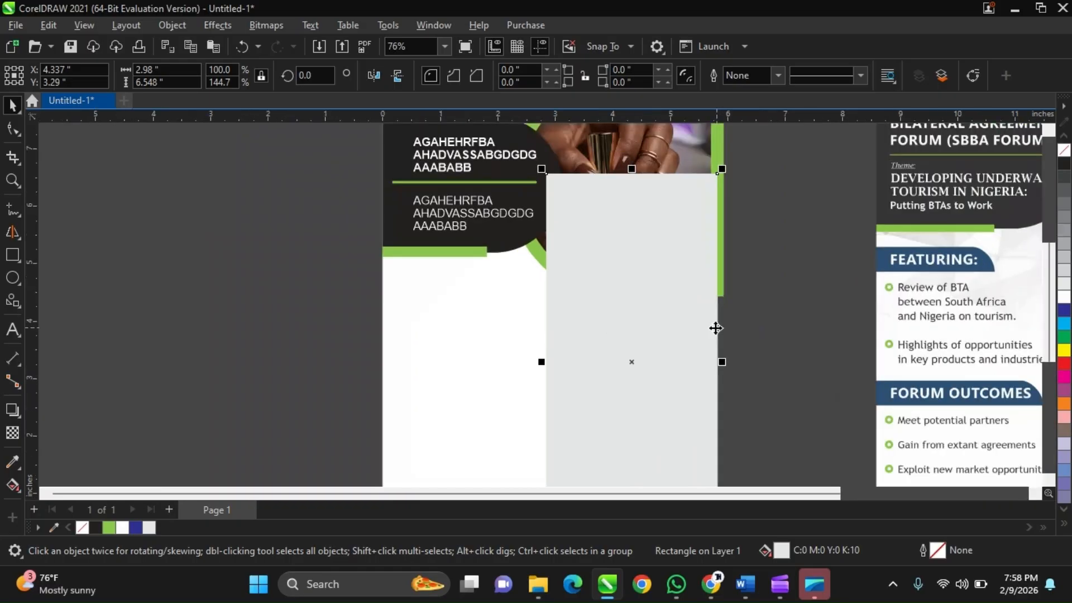
scroll(716, 328, down, 2)
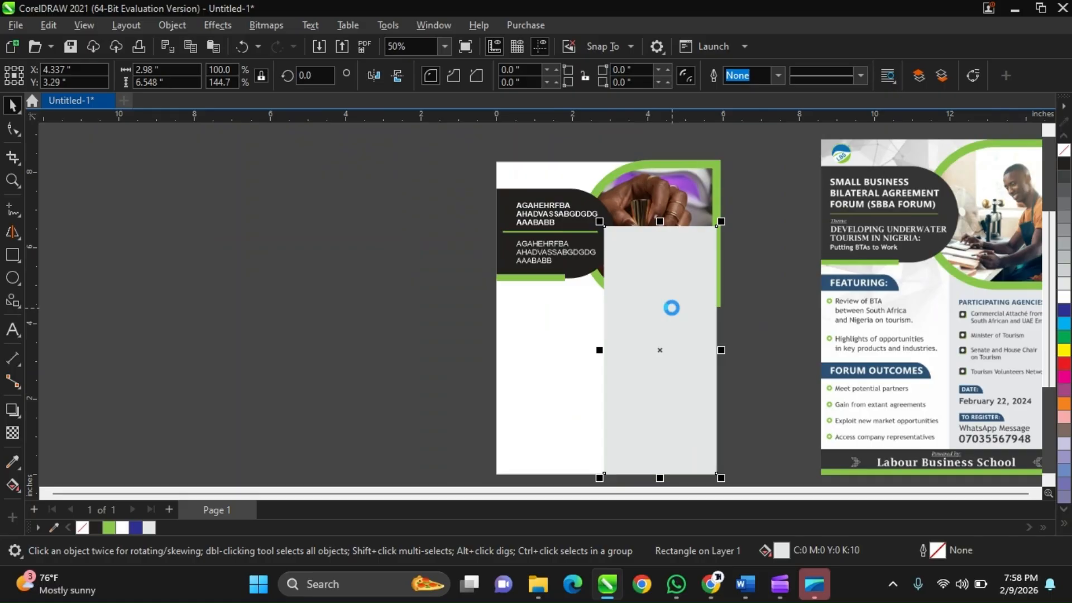
Move the grey rectangle backward in the stacking order, behind the dark header shape and the green photo frame.
scroll(678, 256, down, 1)
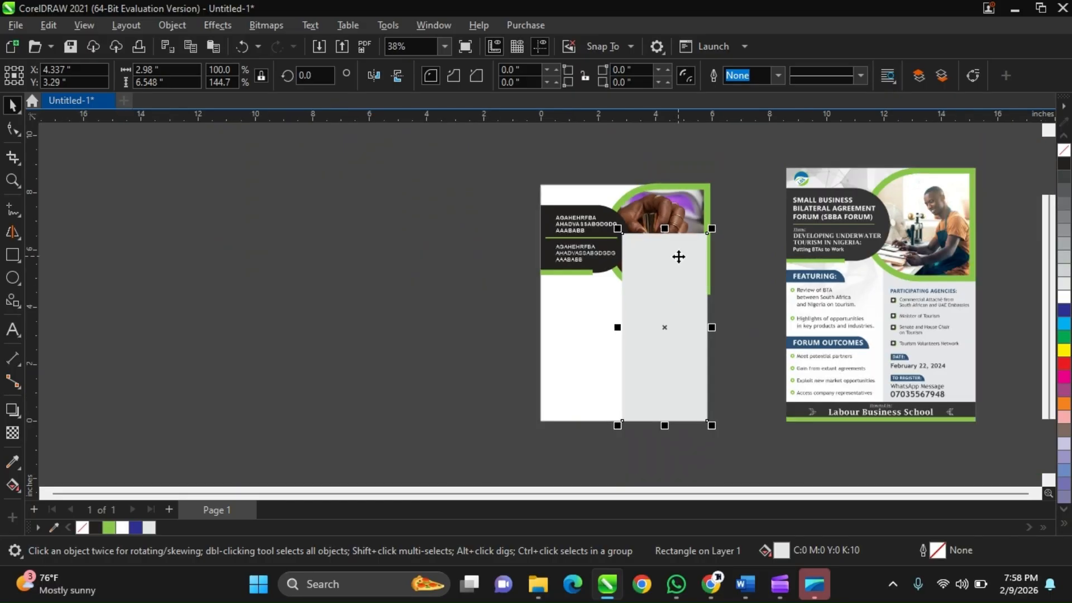
scroll(678, 256, up, 1)
key(ctrl+Page_Down)
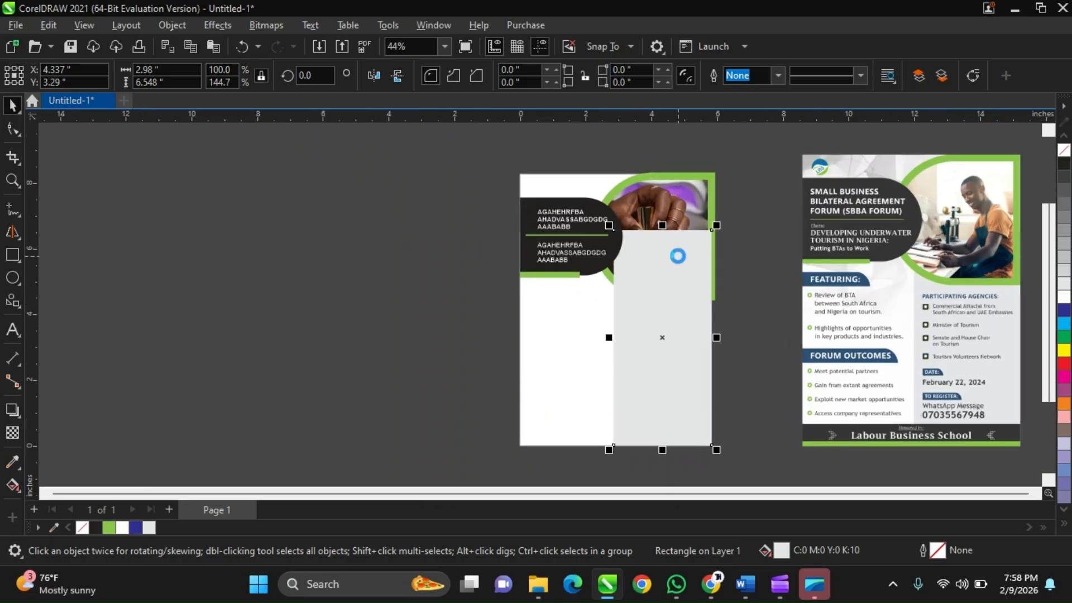
key(ctrl+Page_Down)
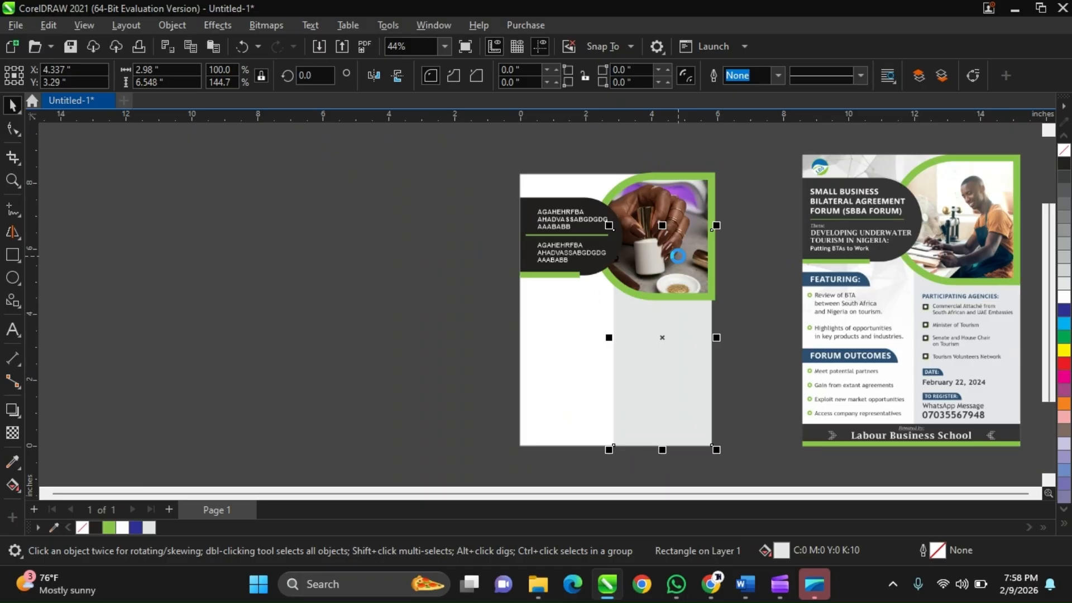
key(ctrl+Page_Up)
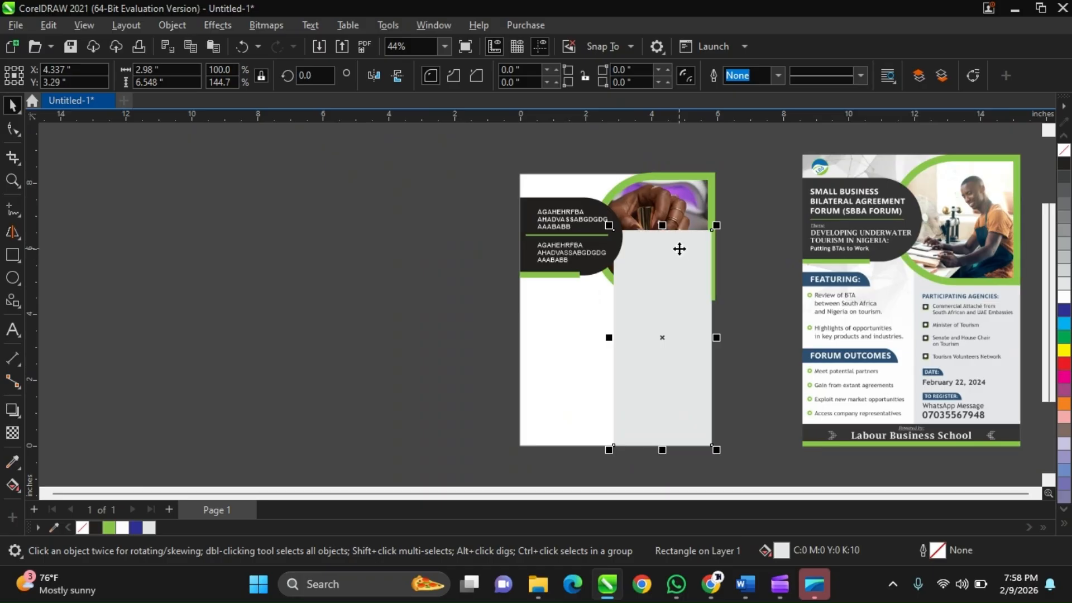
key(ctrl+Page_Down)
scroll(679, 256, down, 1)
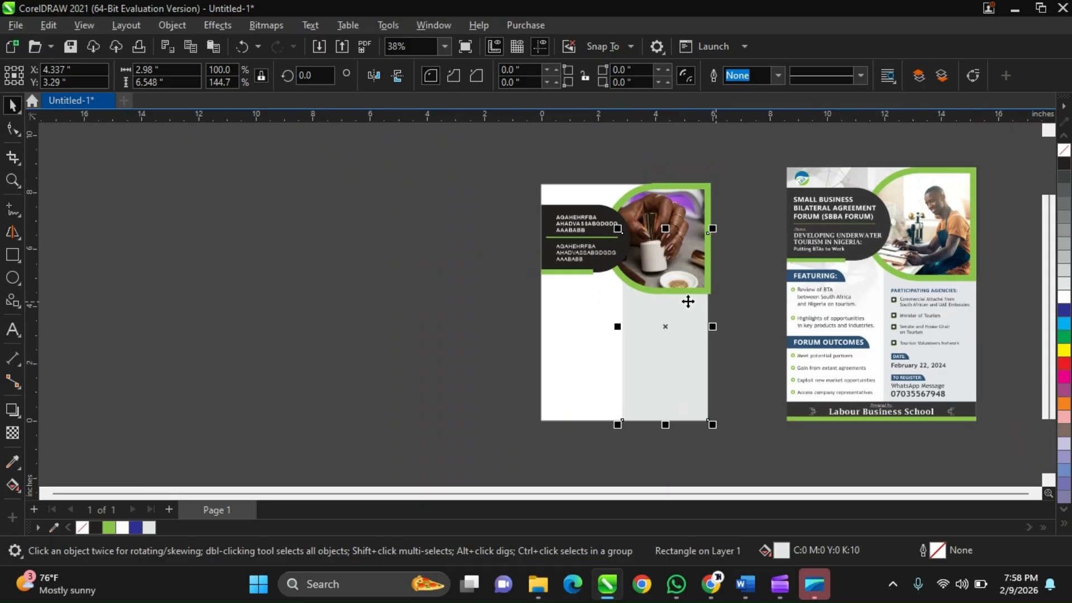
Deselect the grey panel and examine the blue FEATURING heading bar on the reference flyer.
click(690, 417)
drag(689, 418, 694, 405)
scroll(705, 373, up, 1)
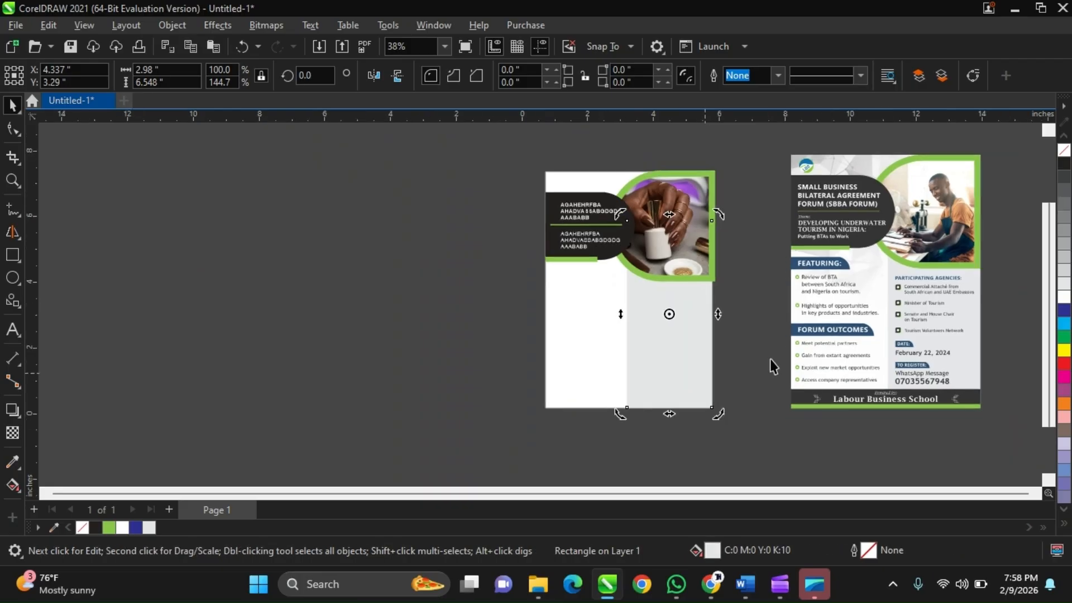
click(770, 360)
scroll(866, 285, up, 3)
scroll(765, 239, up, 6)
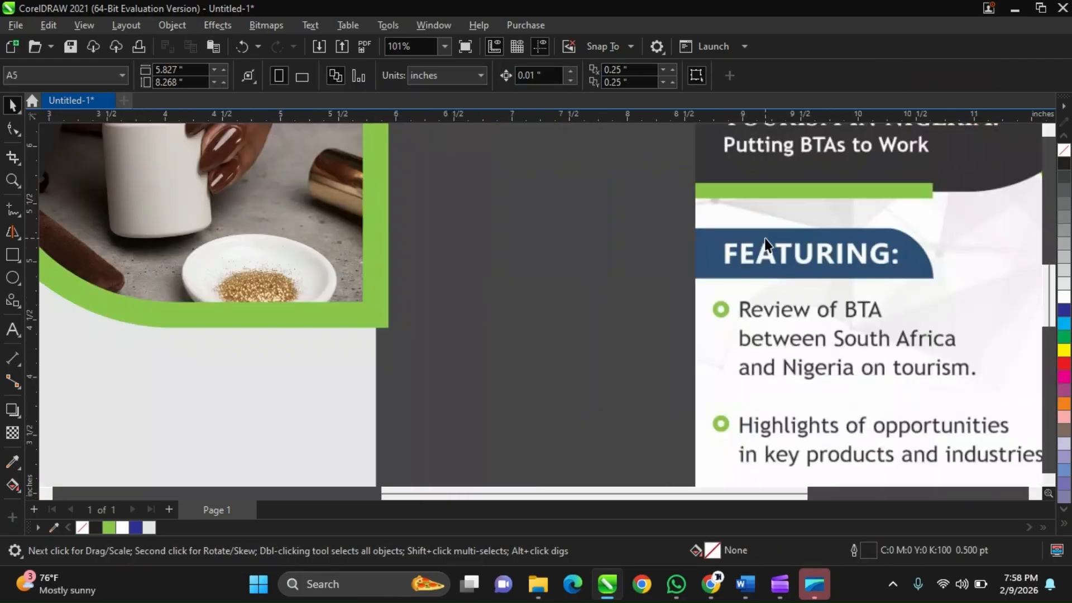
scroll(786, 314, down, 4)
scroll(786, 314, down, 2)
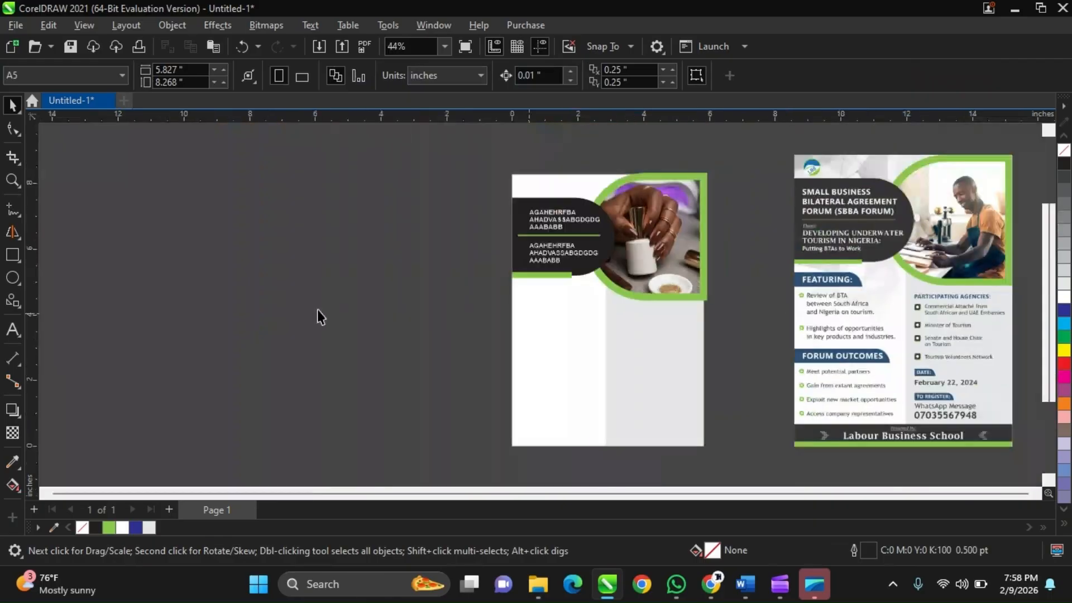
Draw a heading-bar rectangle about 2.08 by 0.42 inches from the A5 page's left edge, just below the green strip under the dark header.
click(11, 255)
scroll(552, 319, up, 1)
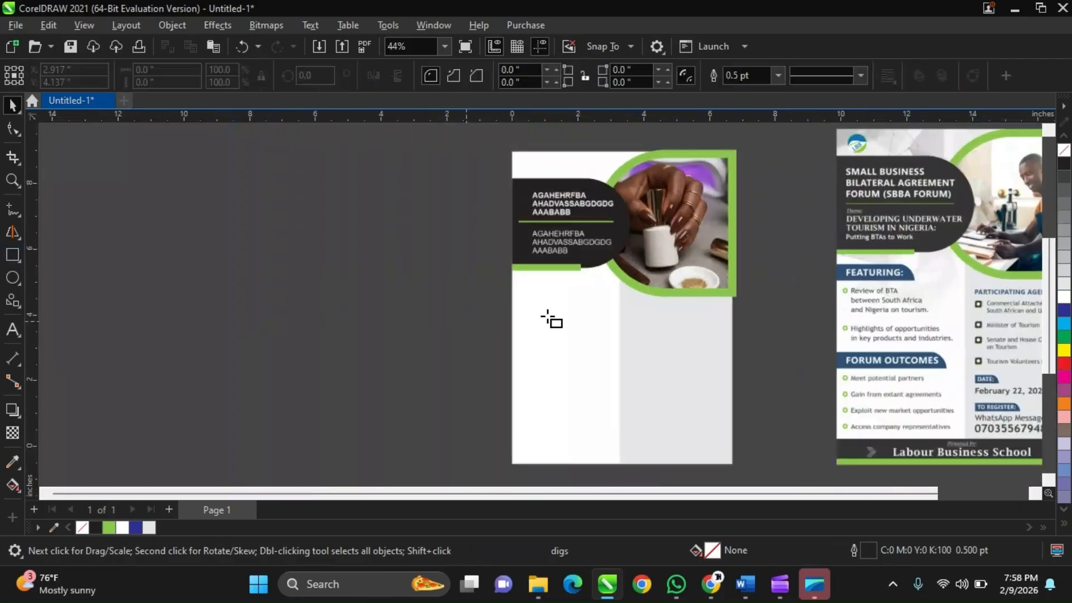
scroll(528, 299, up, 3)
scroll(528, 299, up, 1)
click(504, 272)
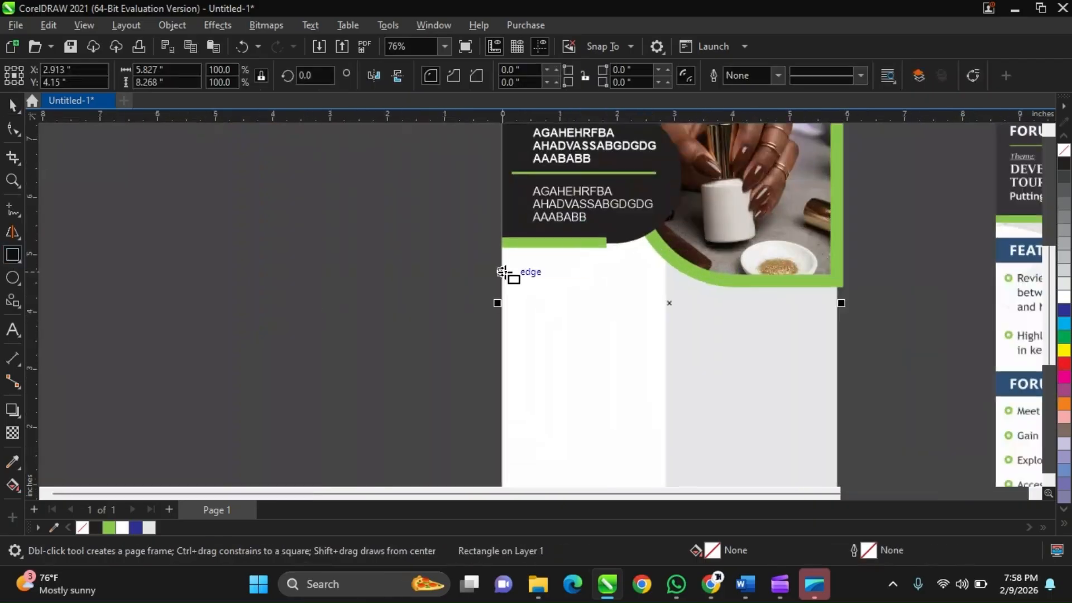
drag(502, 272, 621, 296)
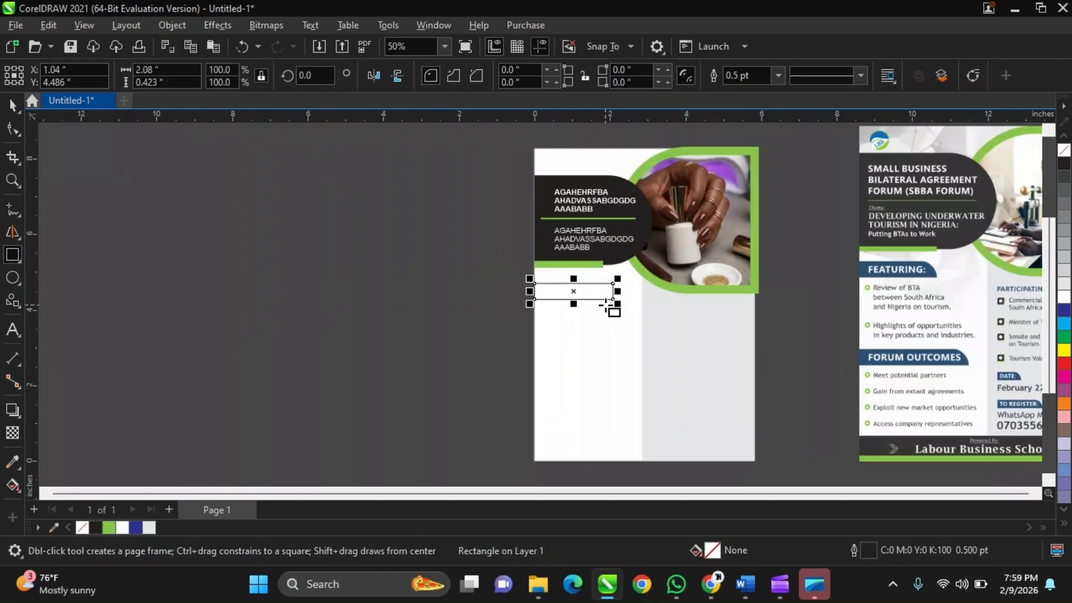
Sample the blue of the reference flyer's FEATURING bar into the document palette, keeping the new rectangle selected.
scroll(606, 305, up, 1)
scroll(624, 308, down, 1)
key(space)
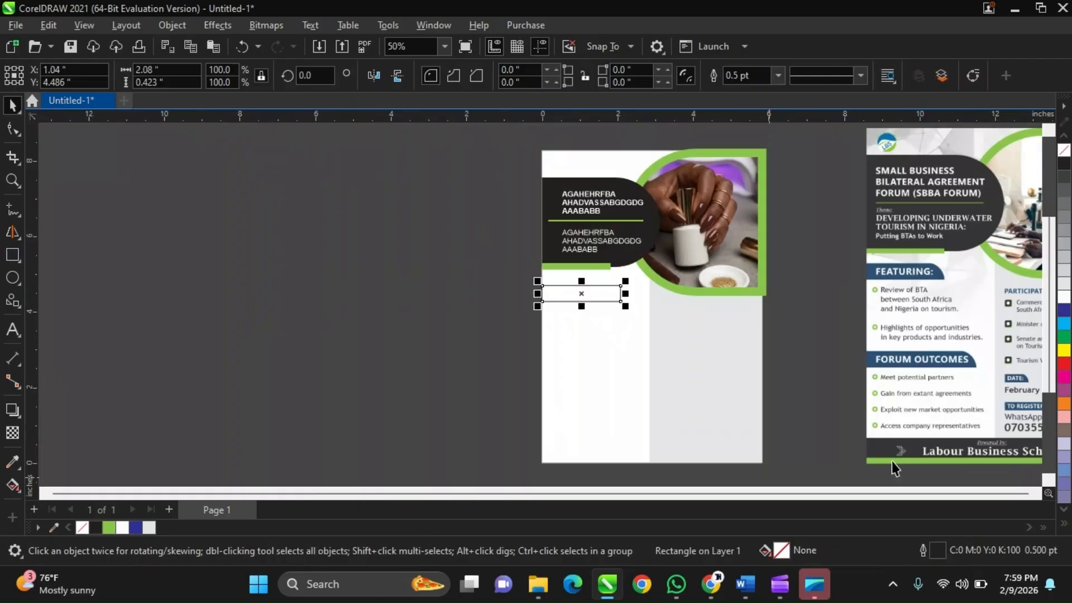
scroll(852, 340, up, 2)
scroll(905, 296, down, 1)
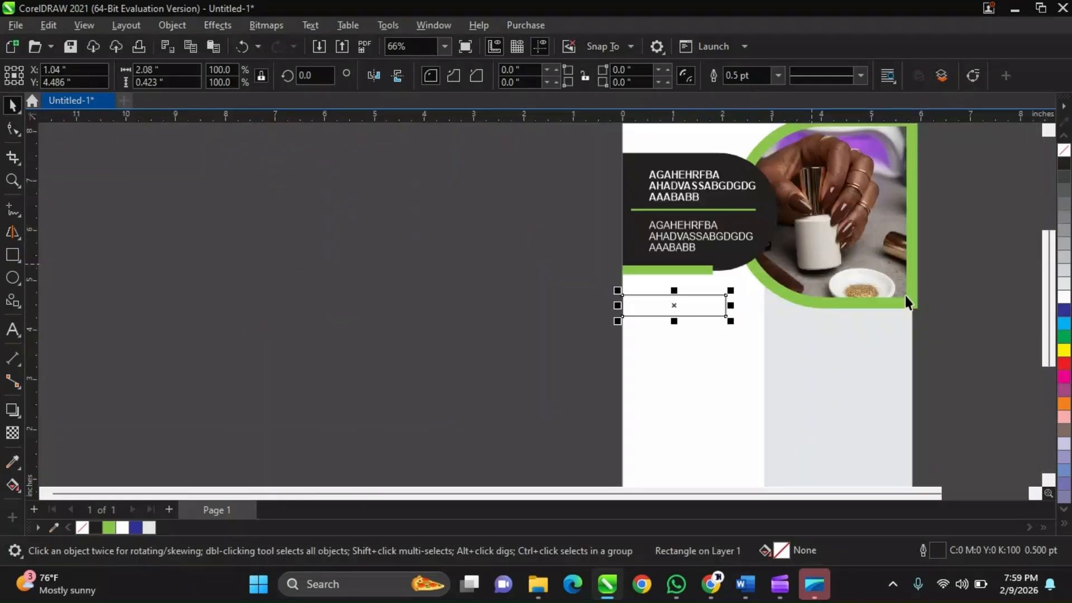
scroll(487, 383, down, 1)
scroll(1019, 307, up, 2)
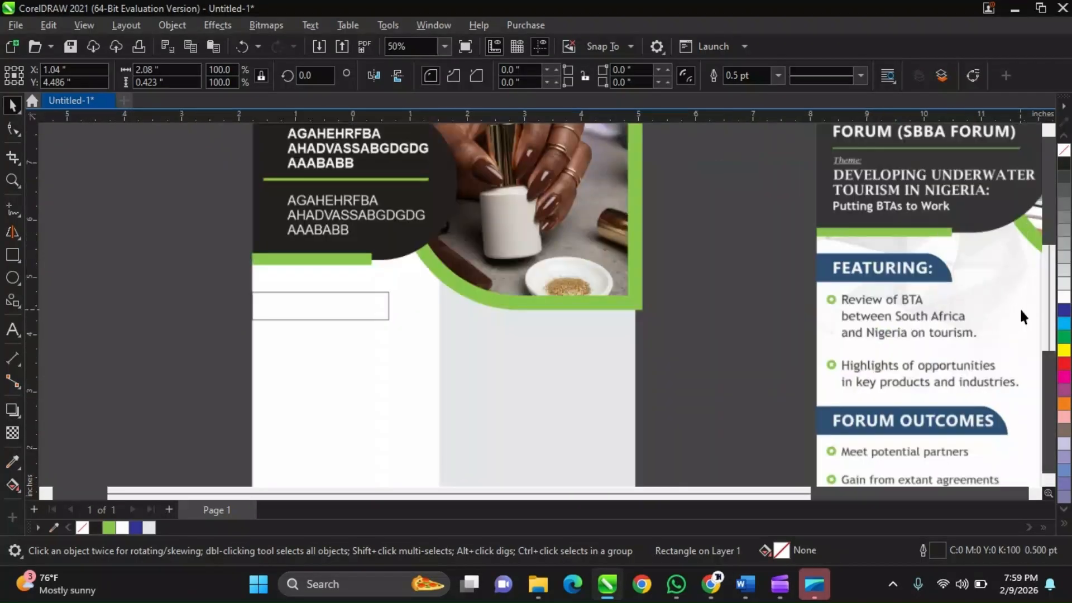
scroll(1019, 307, up, 1)
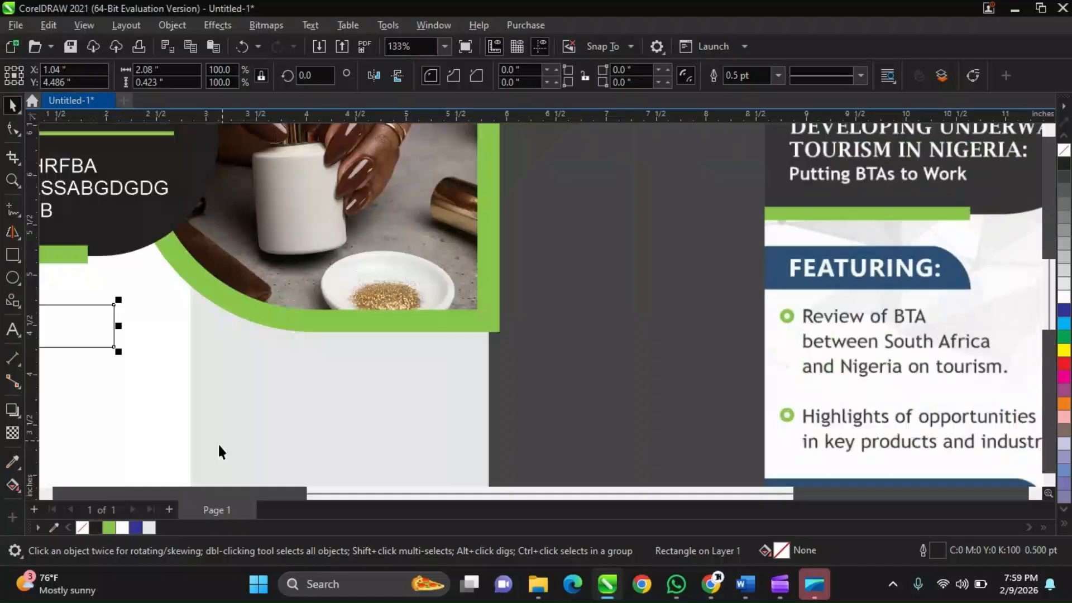
click(54, 526)
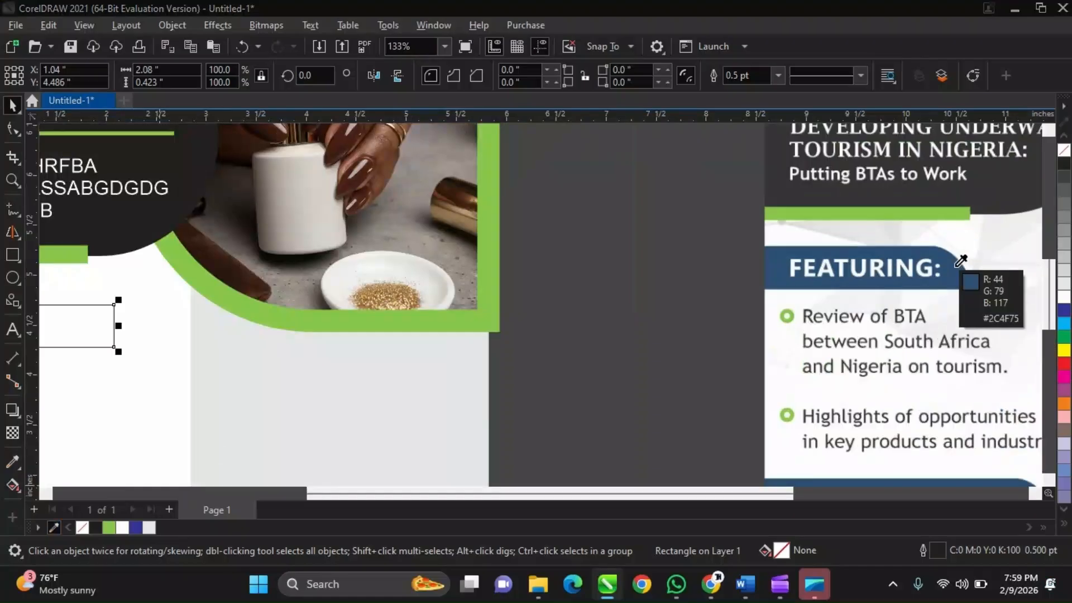